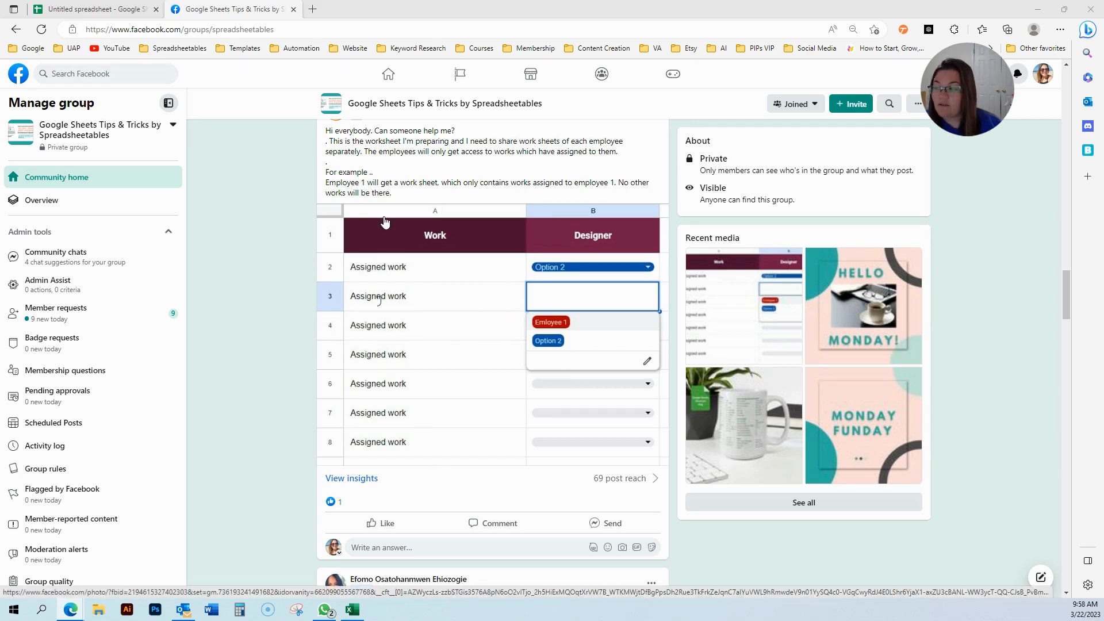
Switch from the Facebook group post to the Untitled spreadsheet's Projects sheet.
left_click(94, 14)
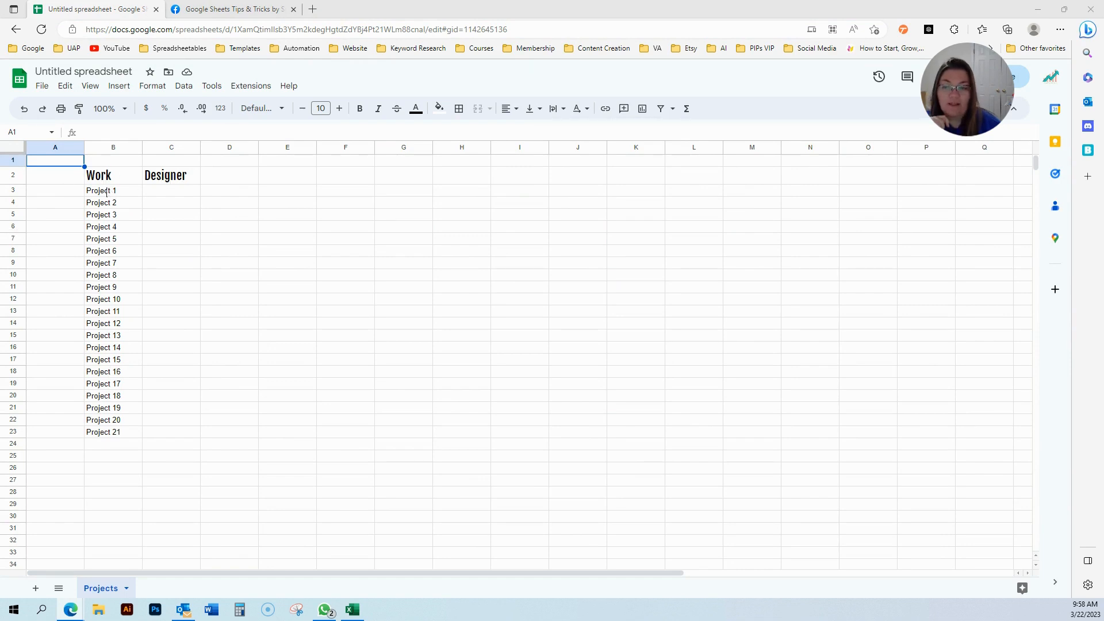
Enter 'Designer 1' in C3 under the Designer heading beside Project 1.
left_click_drag(115, 190, 102, 434)
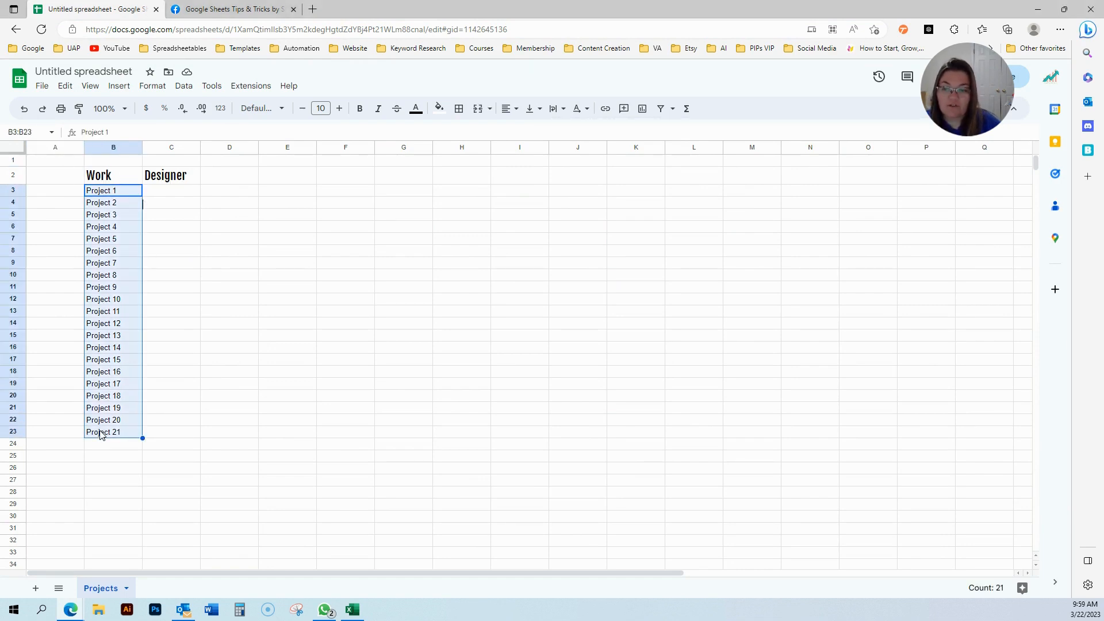
left_click_drag(123, 191, 123, 437)
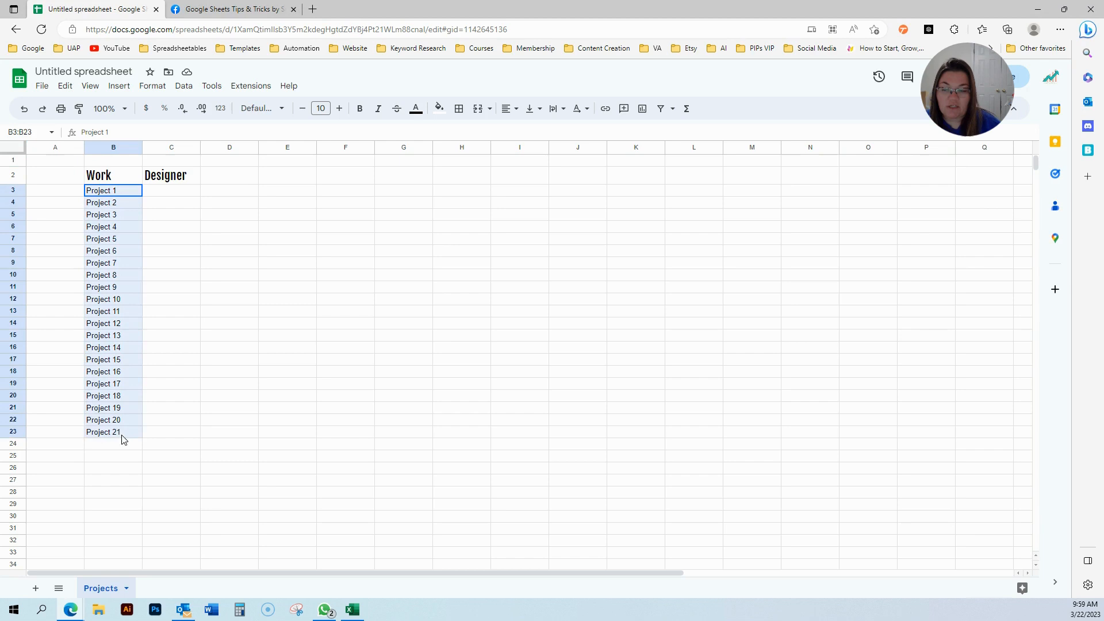
left_click(176, 181)
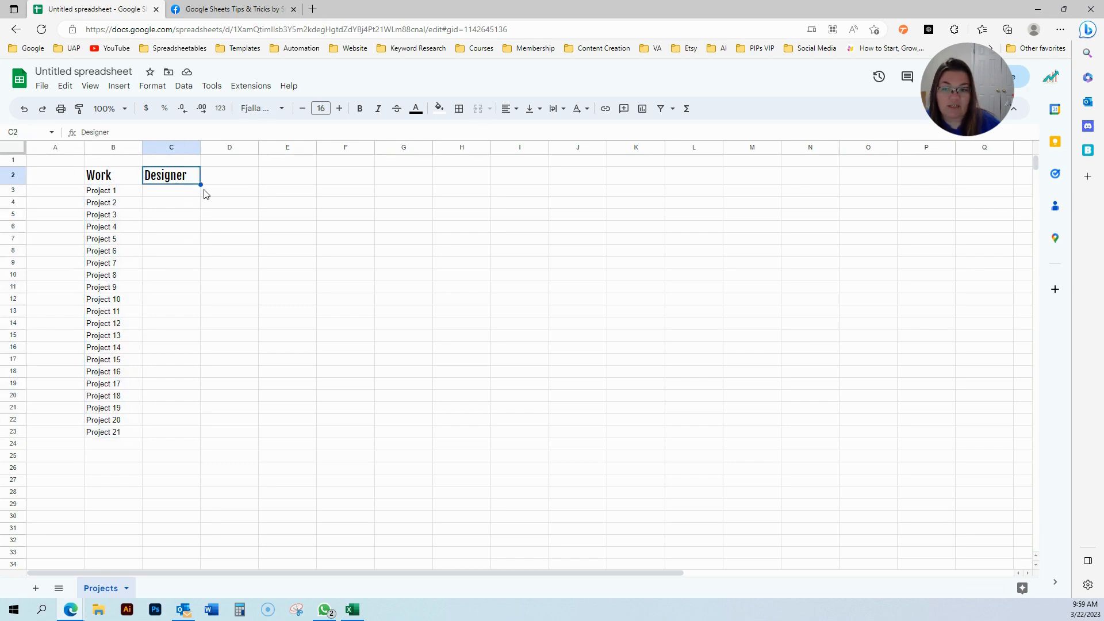
left_click(177, 196)
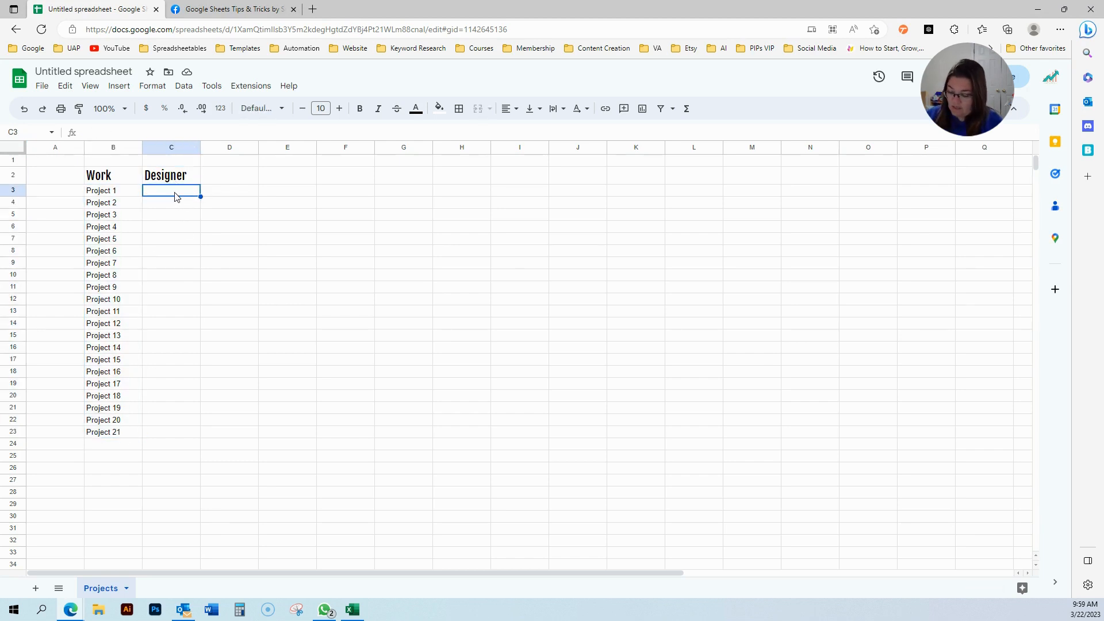
type("Designer 1")
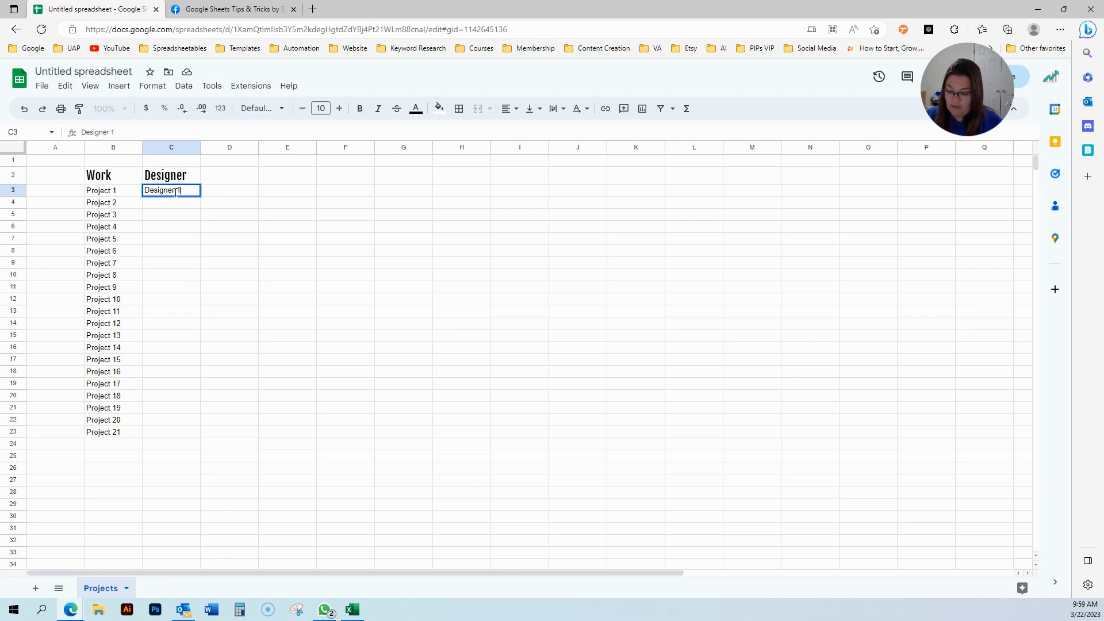
key("Return")
type("Design")
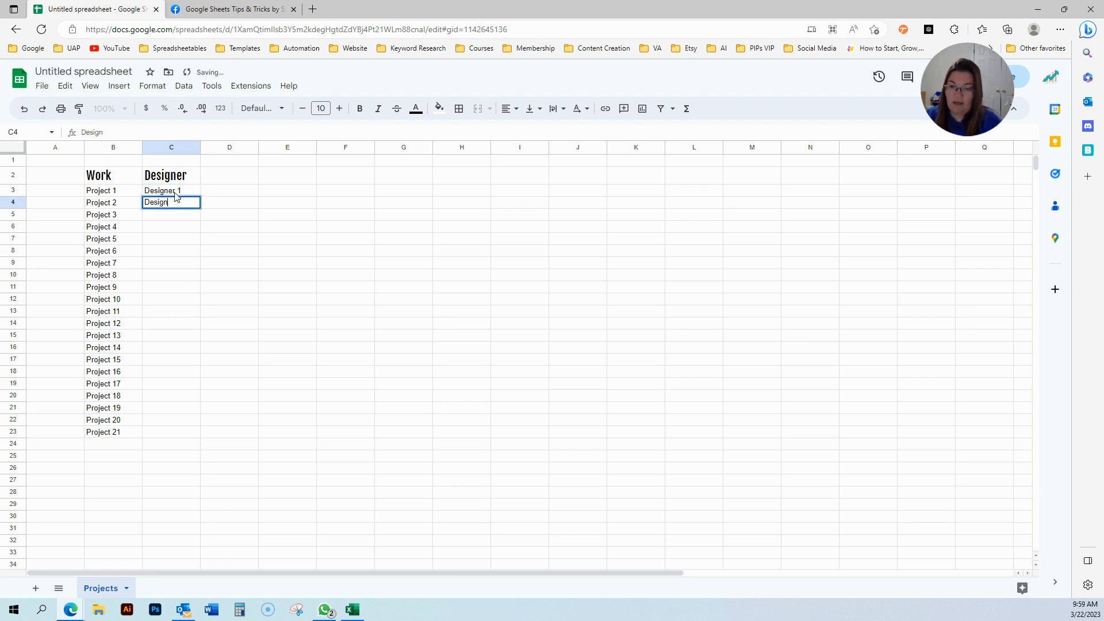
key("Escape")
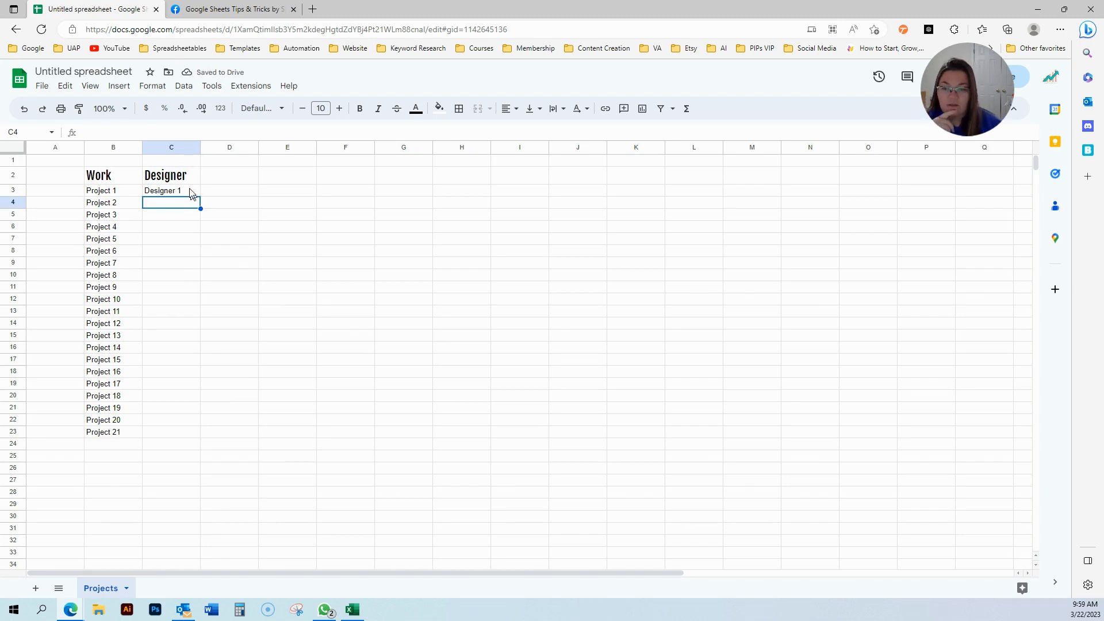
Edit C3 by removing a letter so it reads 'Desiger 1'.
left_click(192, 193)
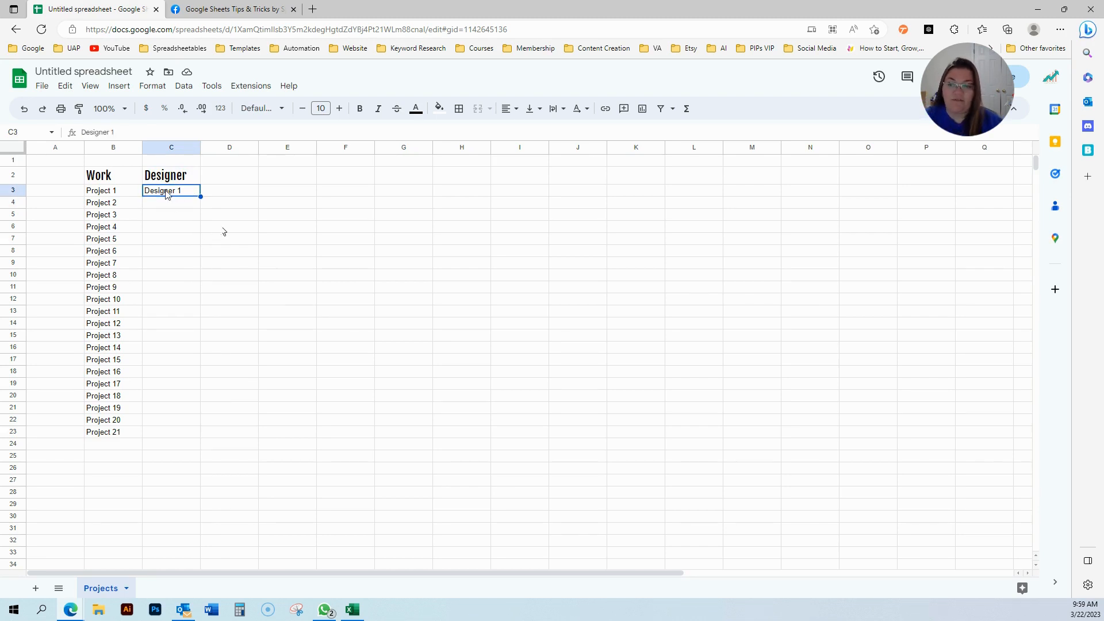
double_click(162, 194)
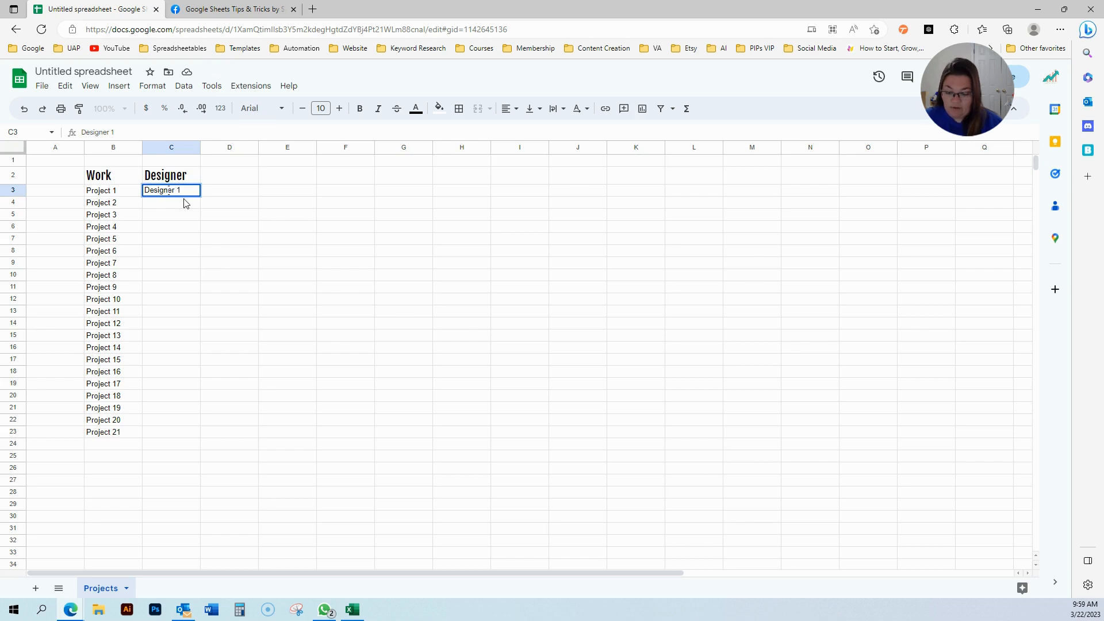
key("Delete")
key("Return")
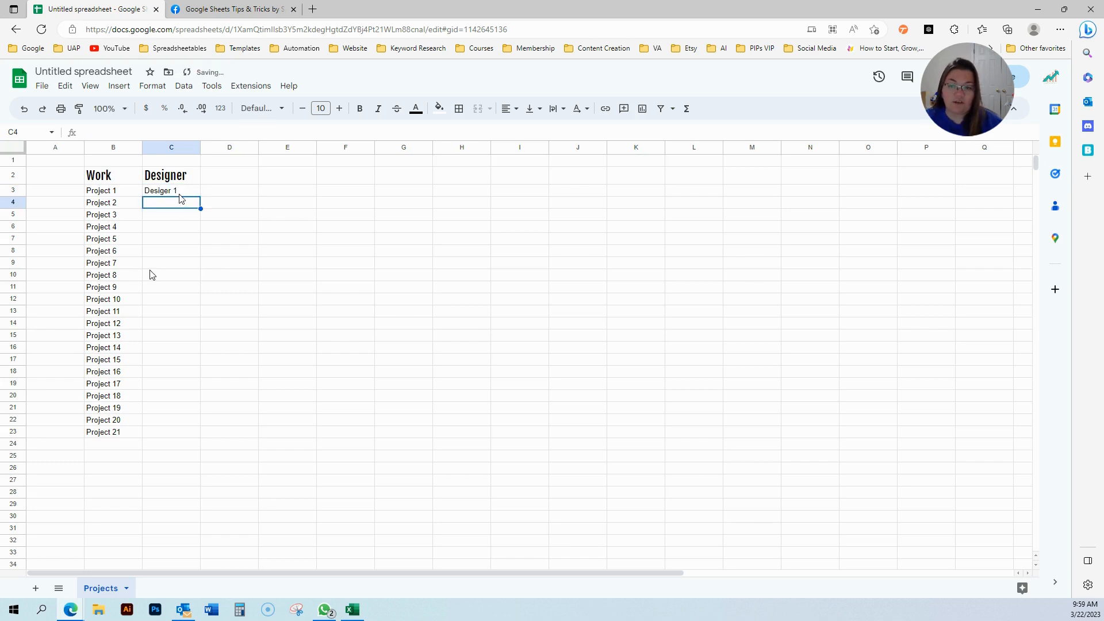
left_click(179, 195)
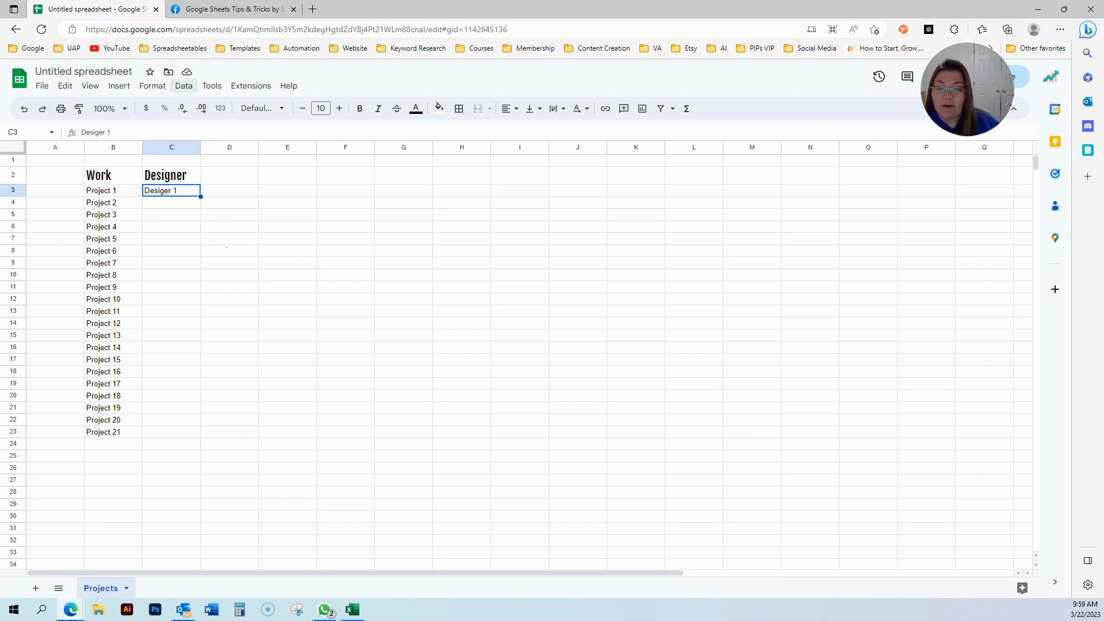
Add a dropdown validation rule to C3 with 'Designer 1' as the first option.
left_click(186, 88)
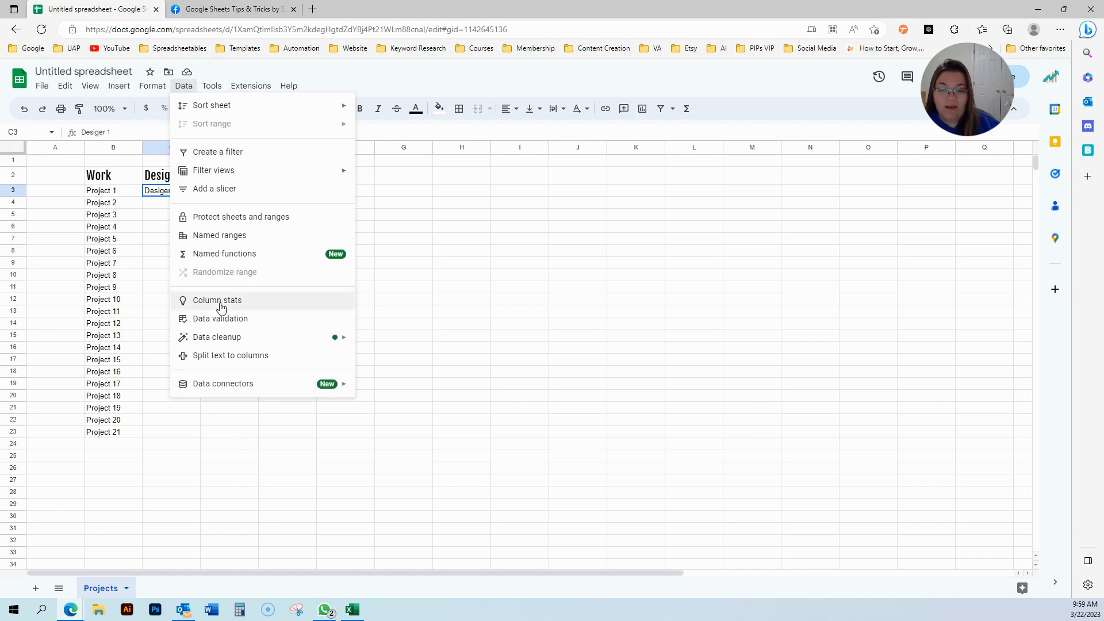
left_click(300, 316)
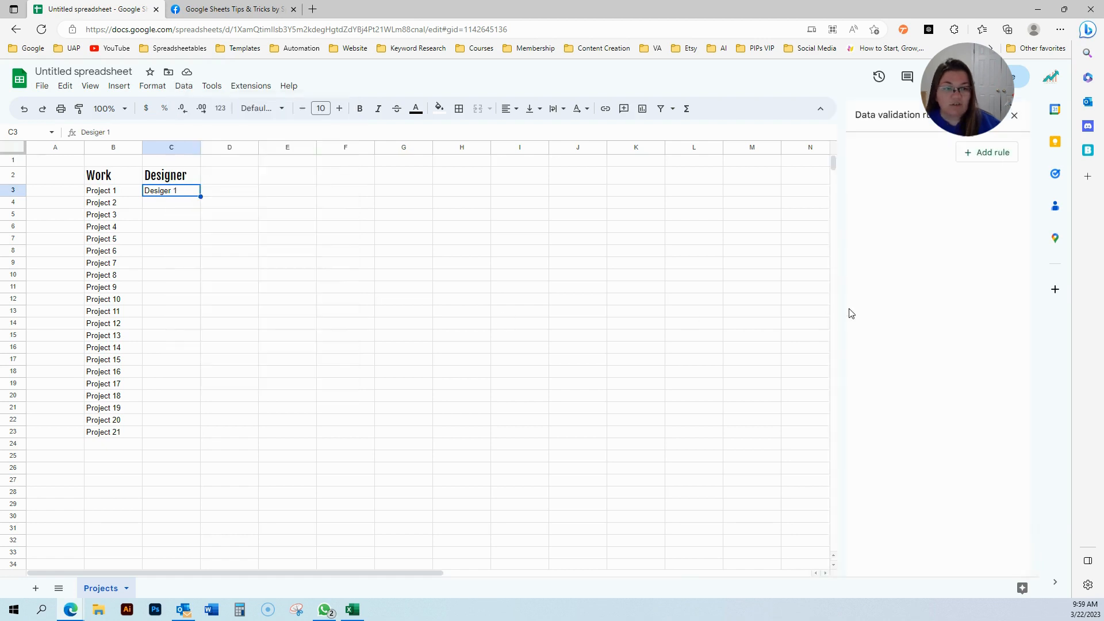
left_click(991, 152)
left_click_drag(950, 248, 840, 222)
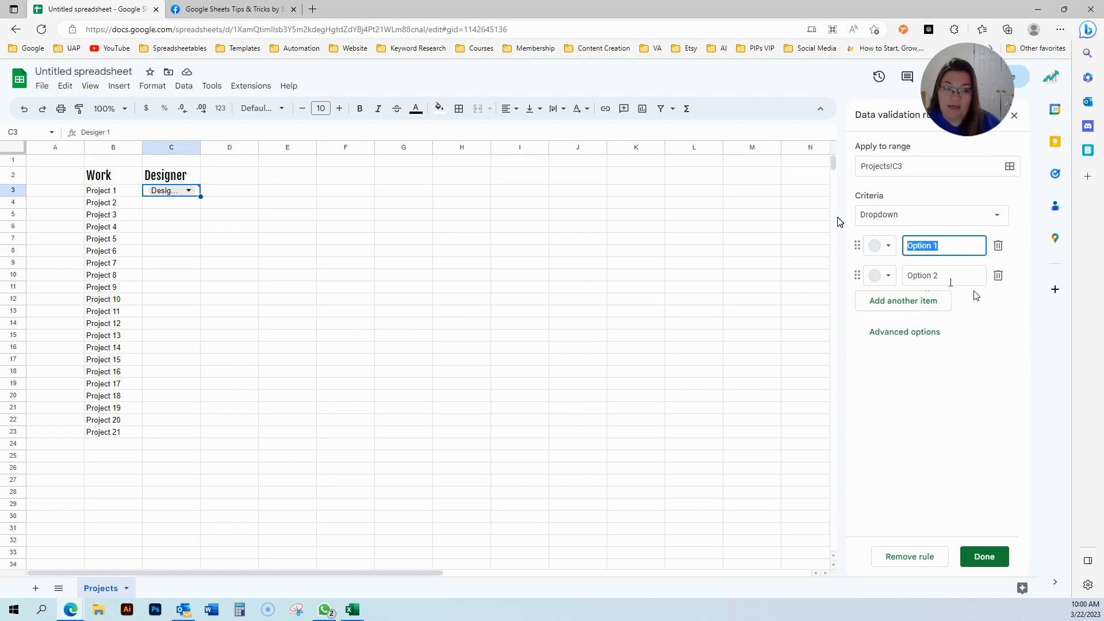
triple_click(950, 249)
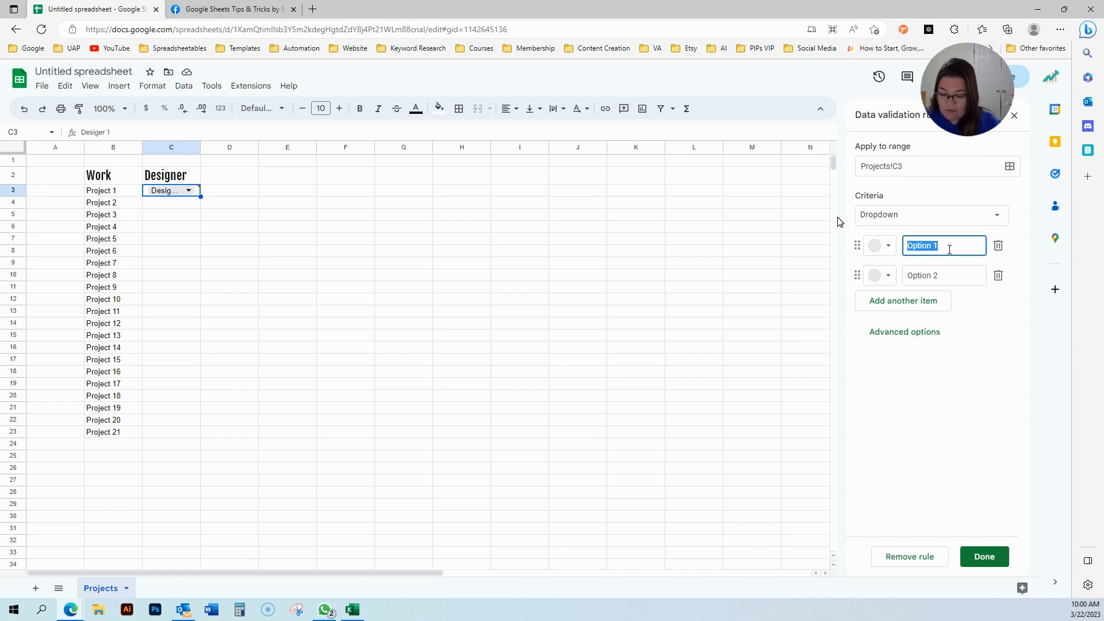
type("Designer 1")
Widen column C so 'Desiger 1' shows fully, with the second option selected.
key("Tab")
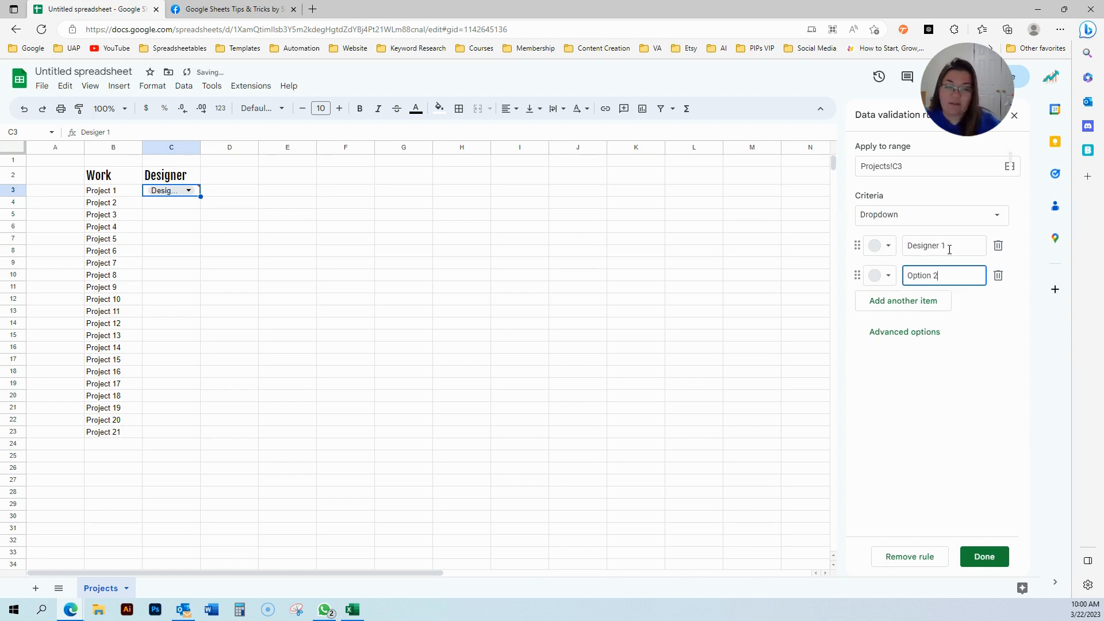
key("ctrl+a")
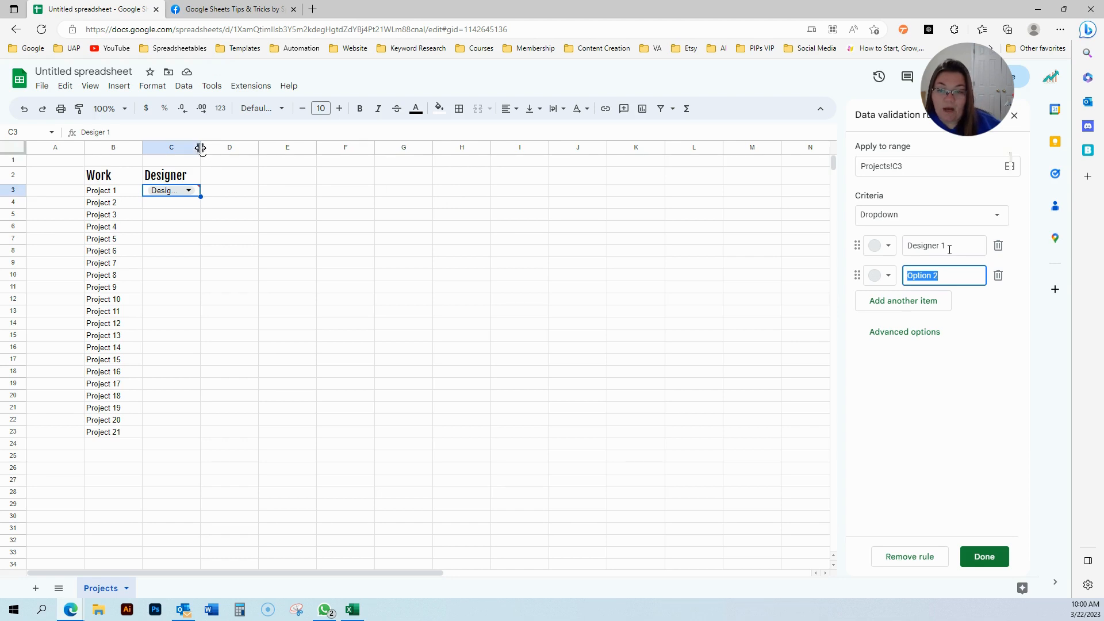
left_click_drag(200, 148, 270, 148)
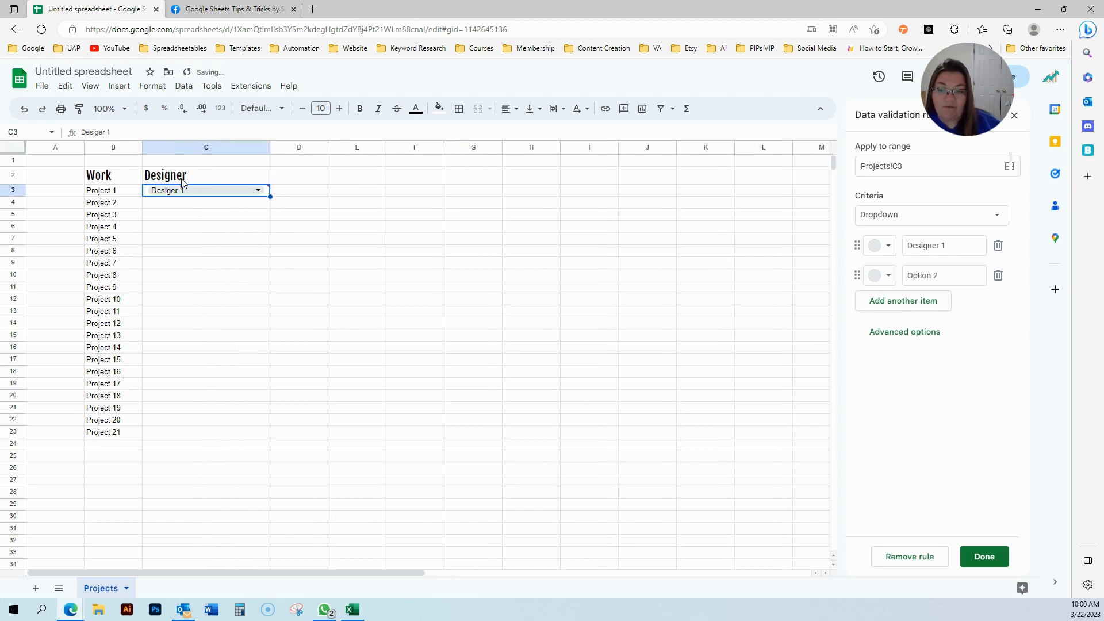
left_click(955, 275)
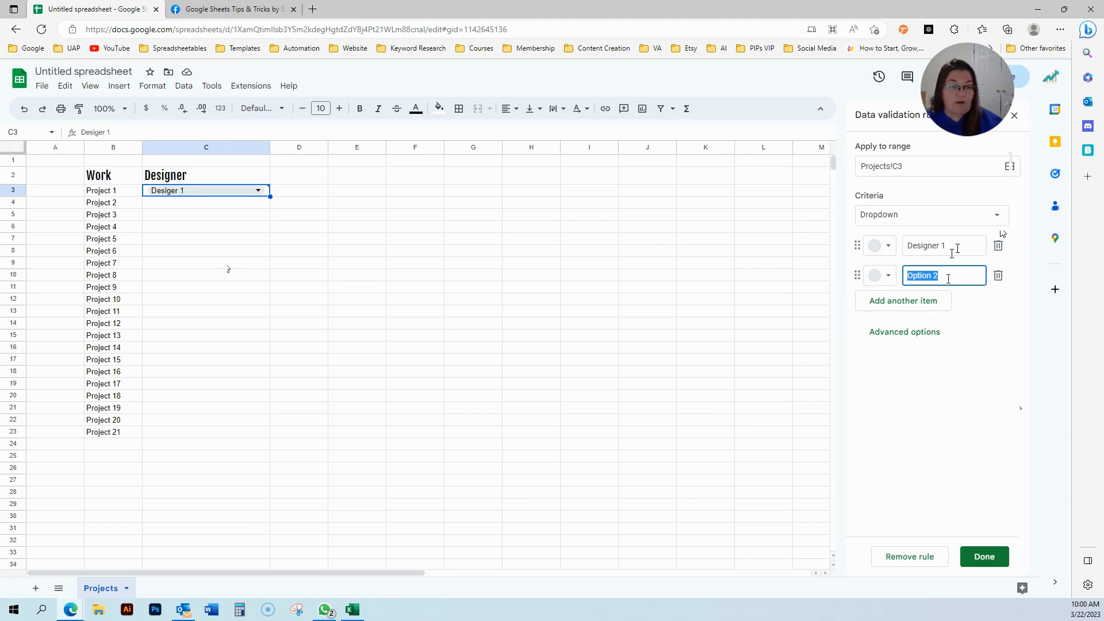
Replace the dropdown items with John, Amy, Miles and Mary.
type("Desg")
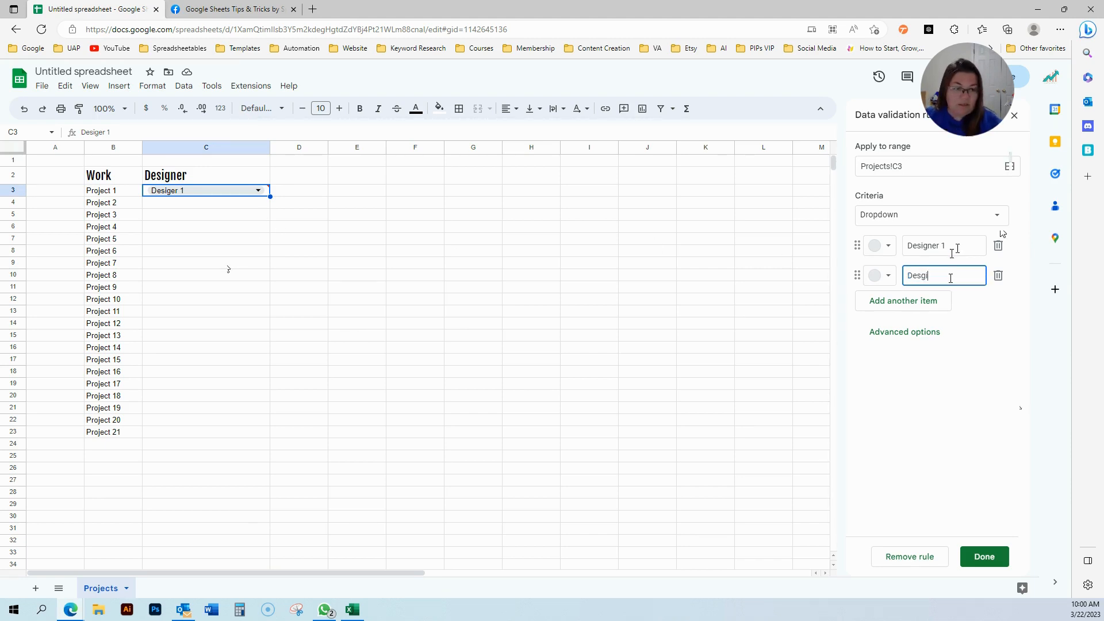
key("BackSpace")
type("ig")
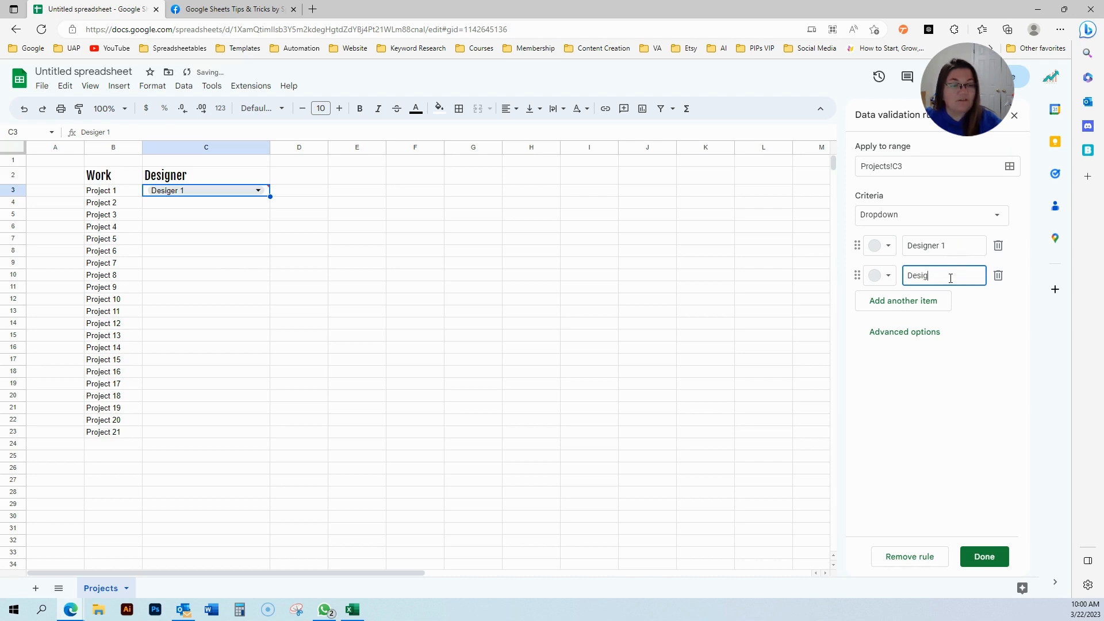
key("BackSpace")
key("shift+Tab")
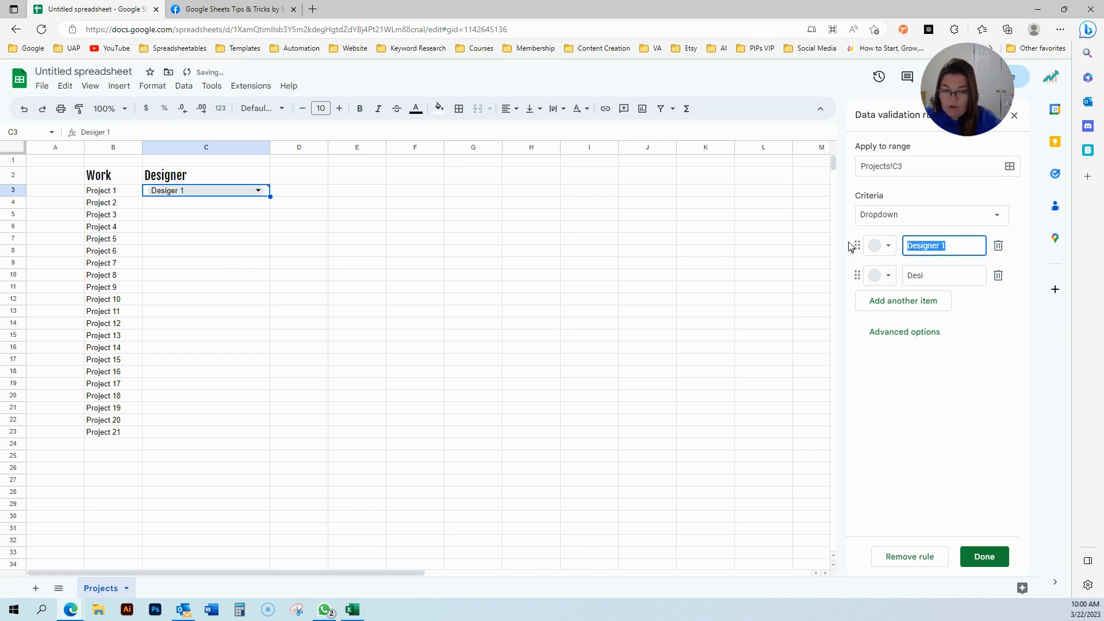
type("John")
key("Tab")
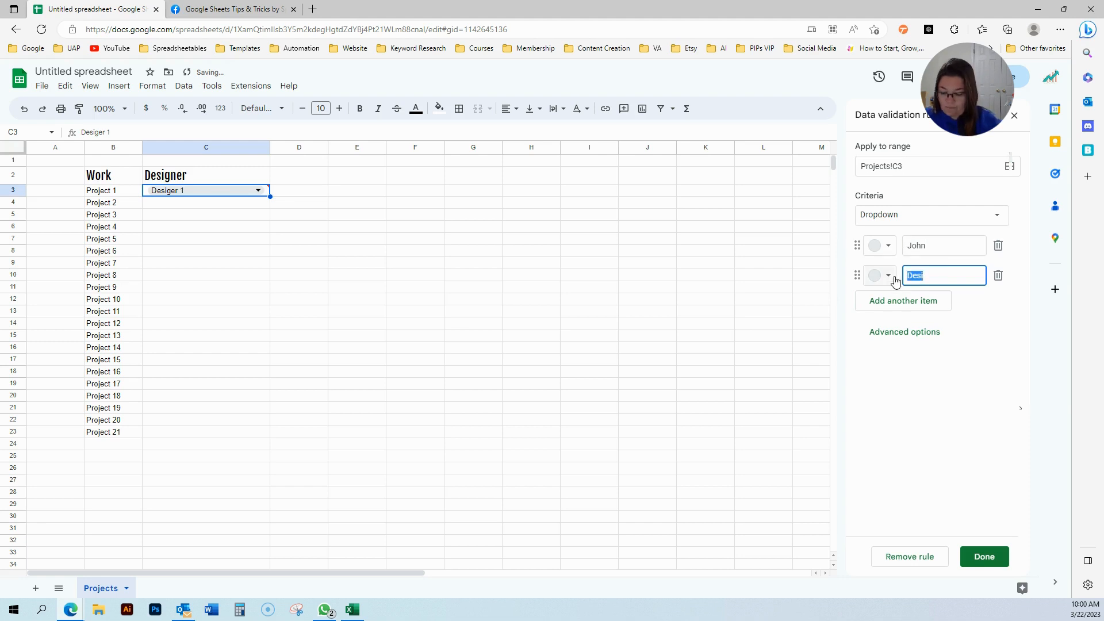
type("Amy")
left_click(921, 301)
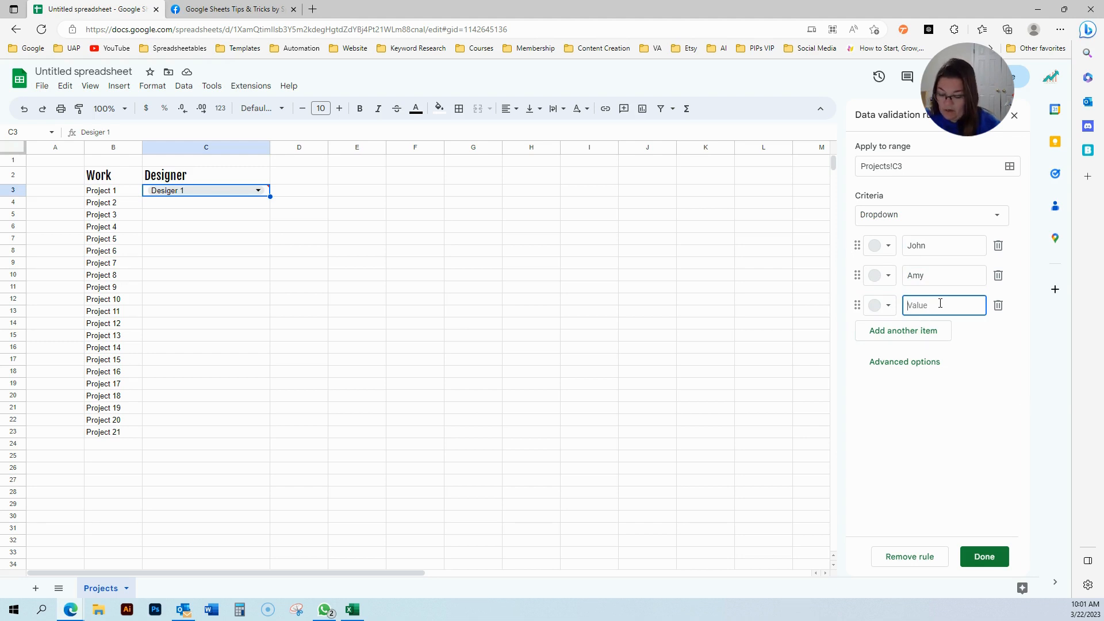
type("Miles")
key("Return")
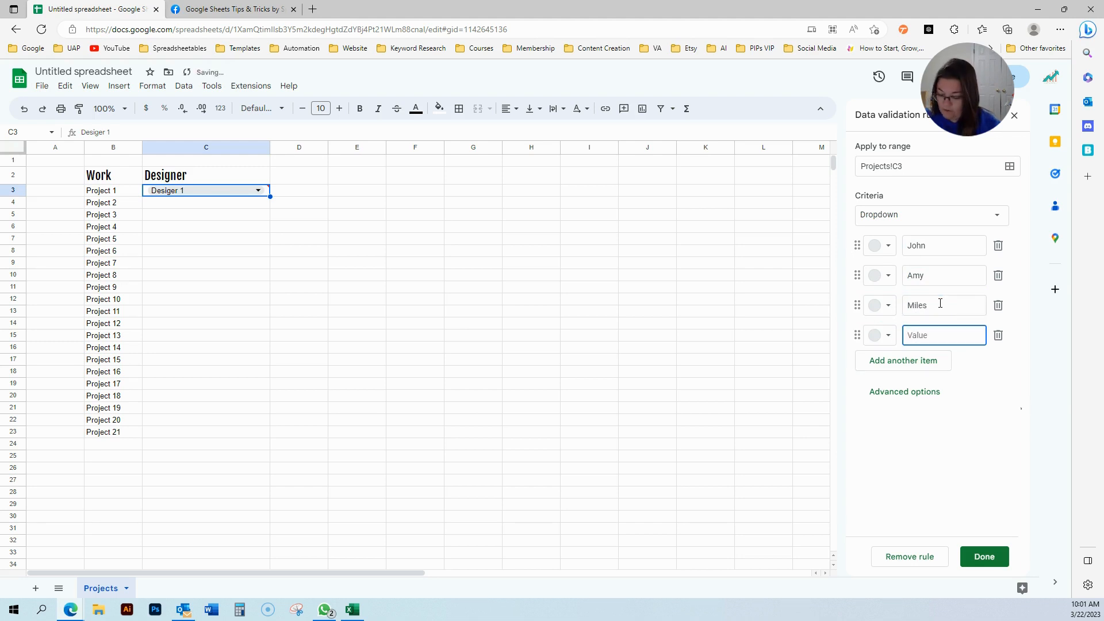
type("Mary")
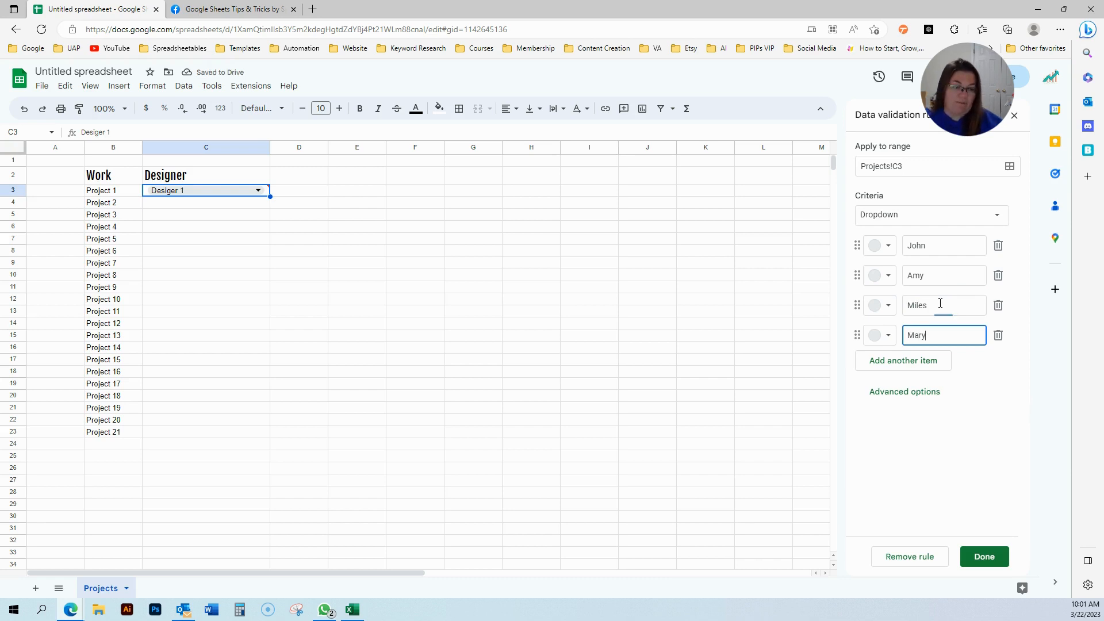
Colour John light green, Amy peach, Miles light blue, Mary lavender, and save the rule.
left_click(888, 246)
left_click(902, 288)
left_click(892, 253)
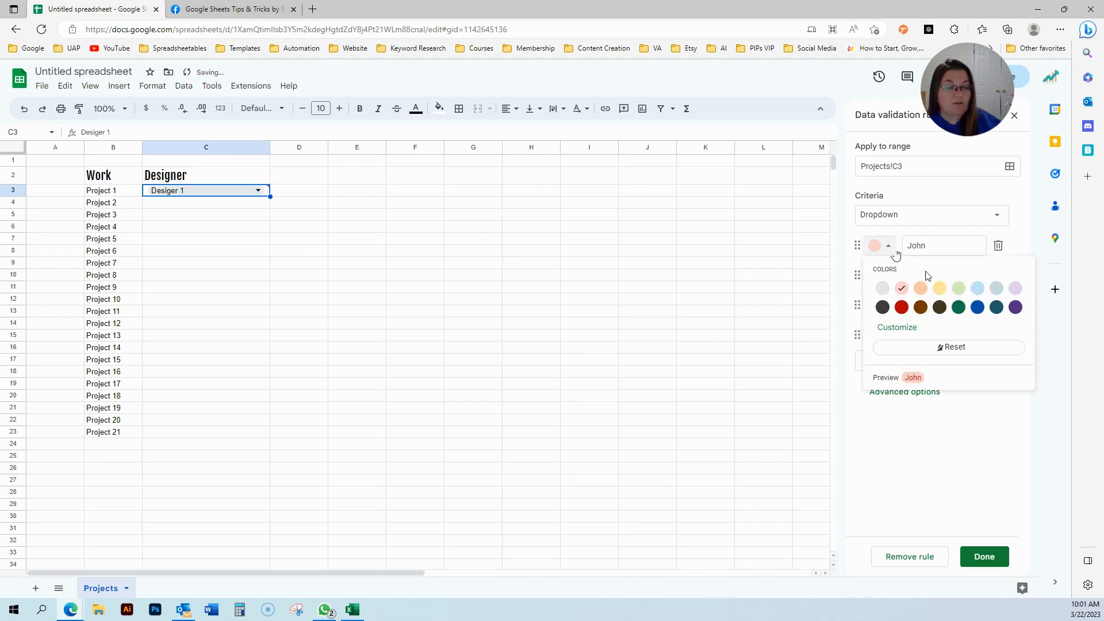
left_click(958, 288)
left_click(889, 277)
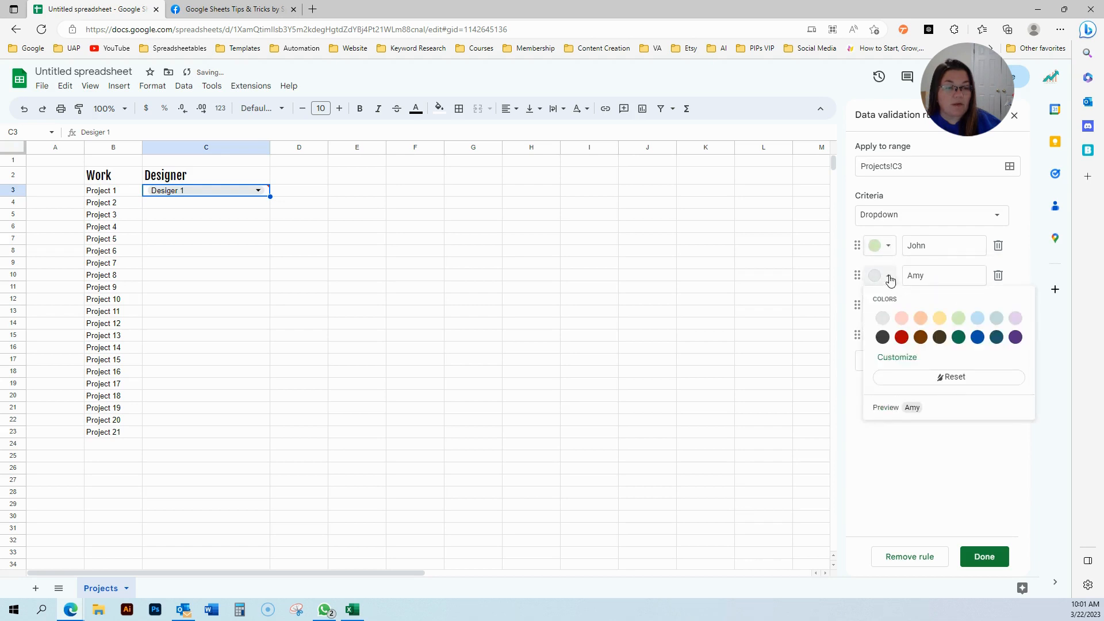
left_click(978, 319)
left_click(889, 276)
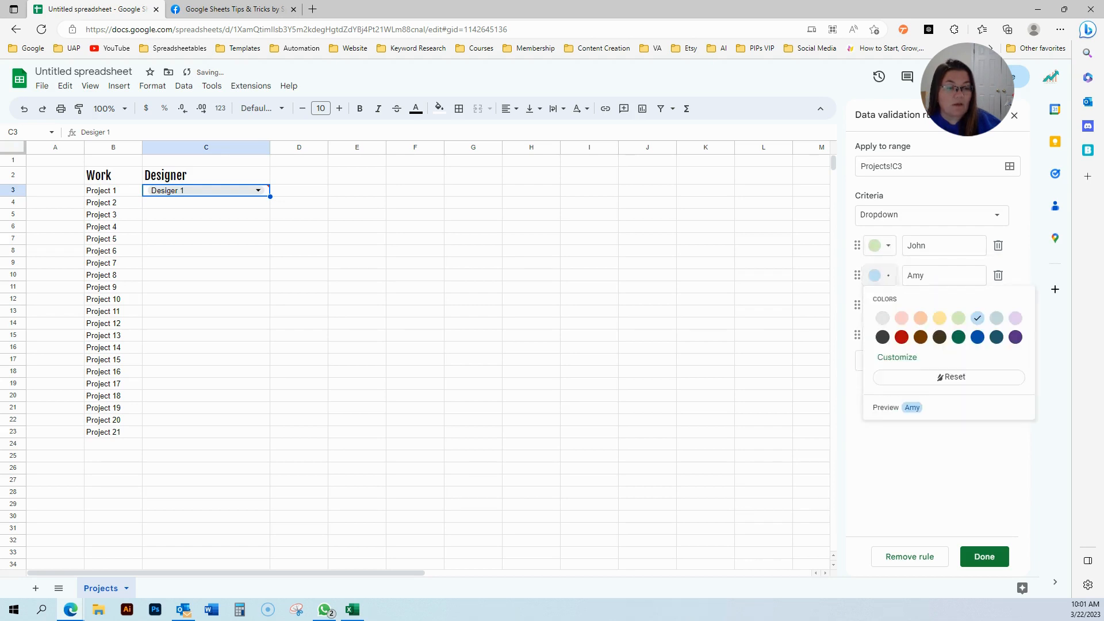
left_click(922, 321)
left_click(889, 305)
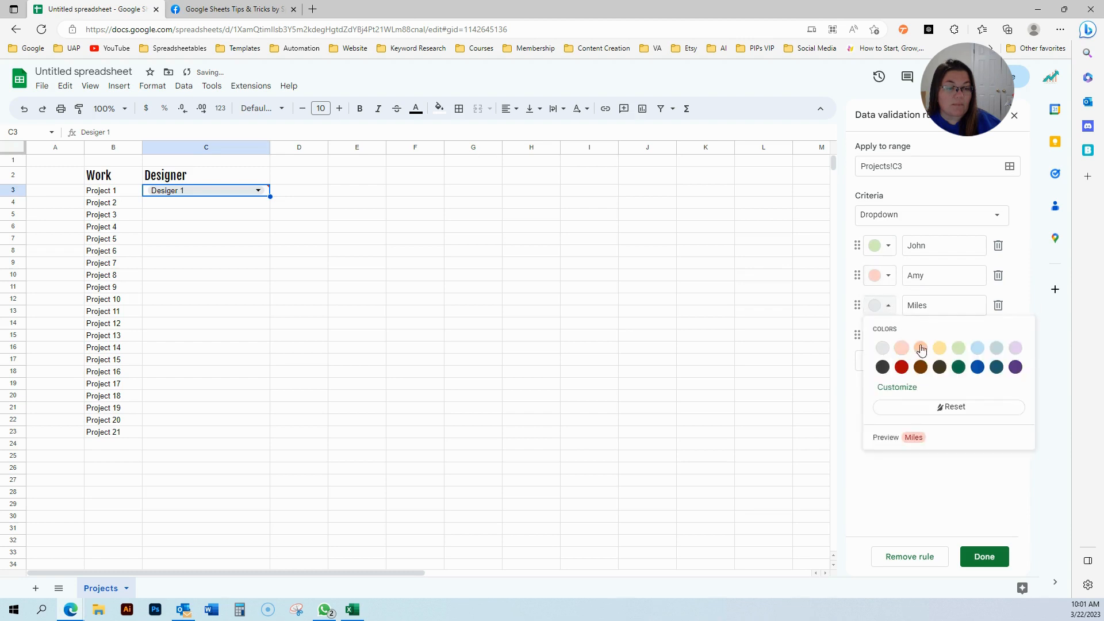
left_click(976, 352)
left_click(890, 336)
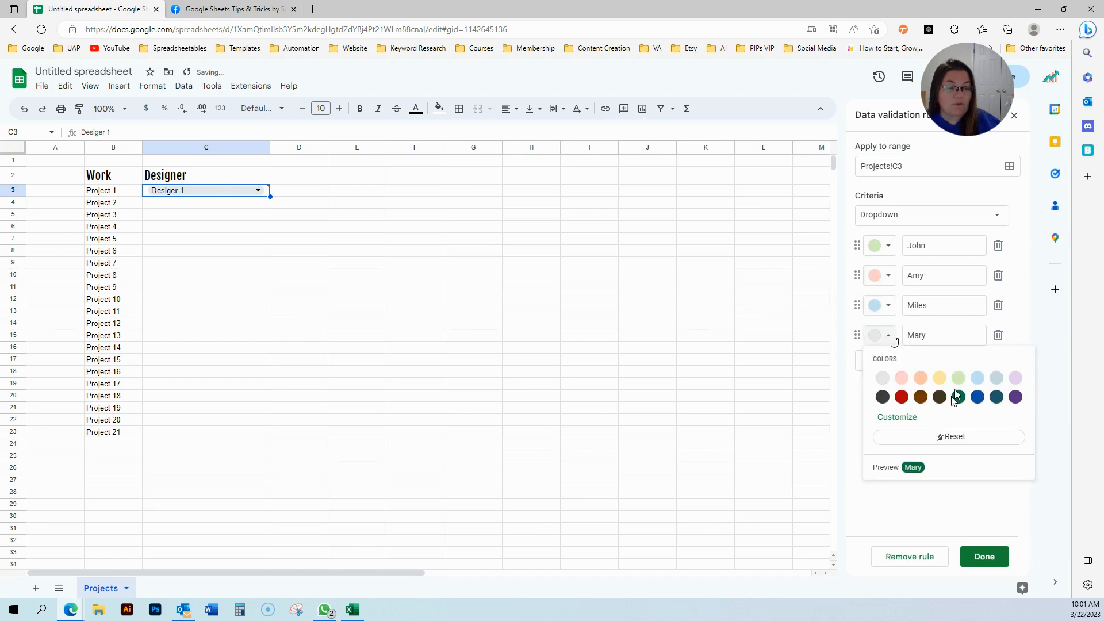
left_click(1014, 382)
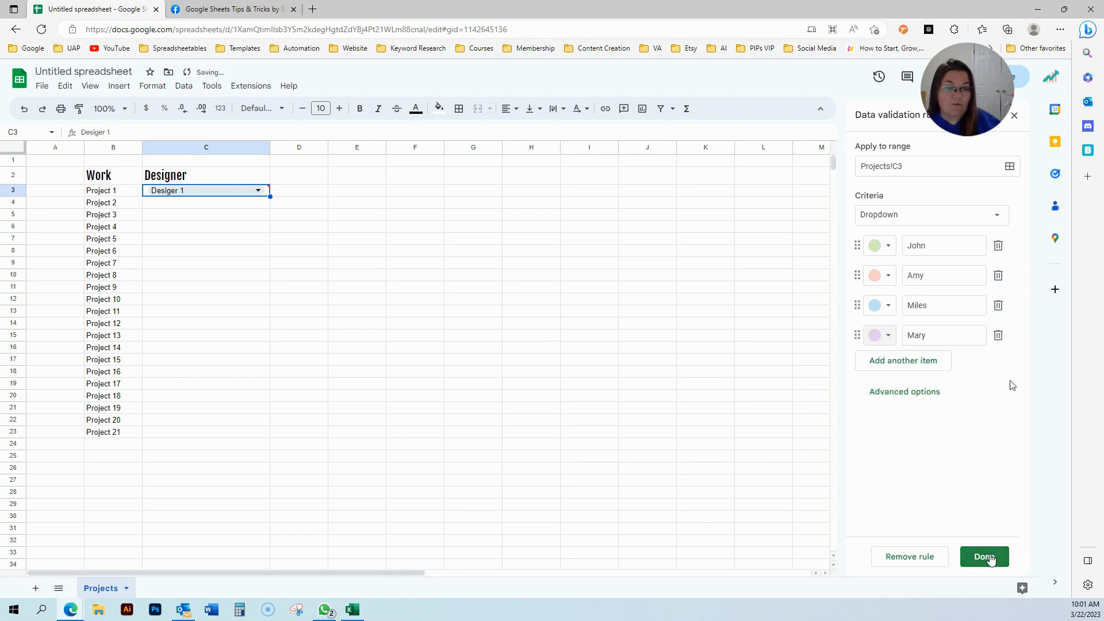
left_click(984, 557)
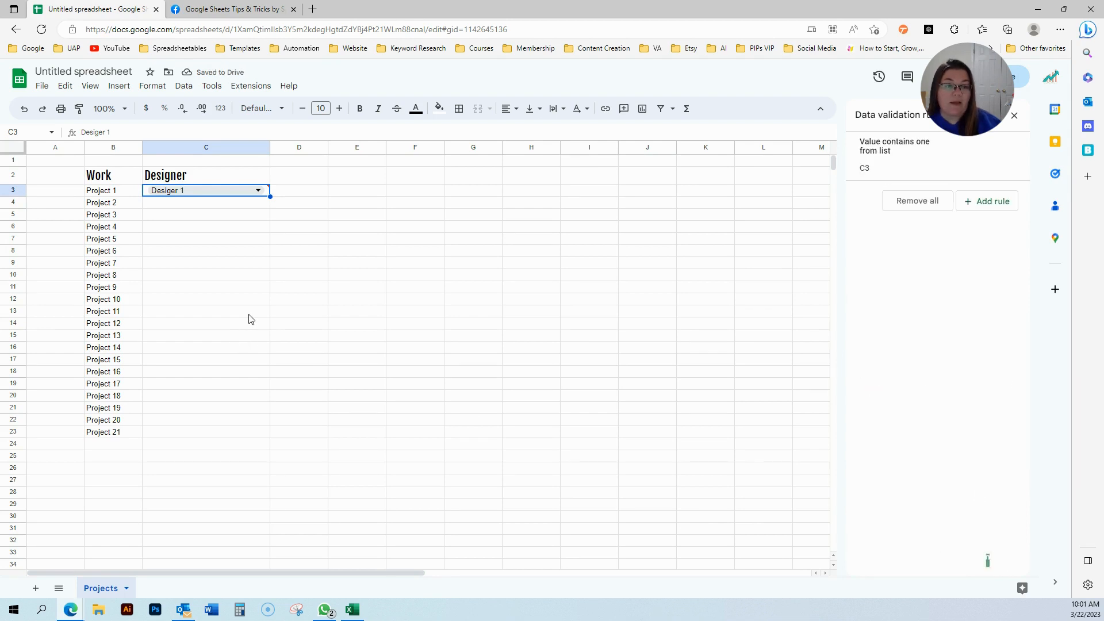
Change the dropdown rule's range from Projects!C3 to Projects!C3:C.
left_click(954, 155)
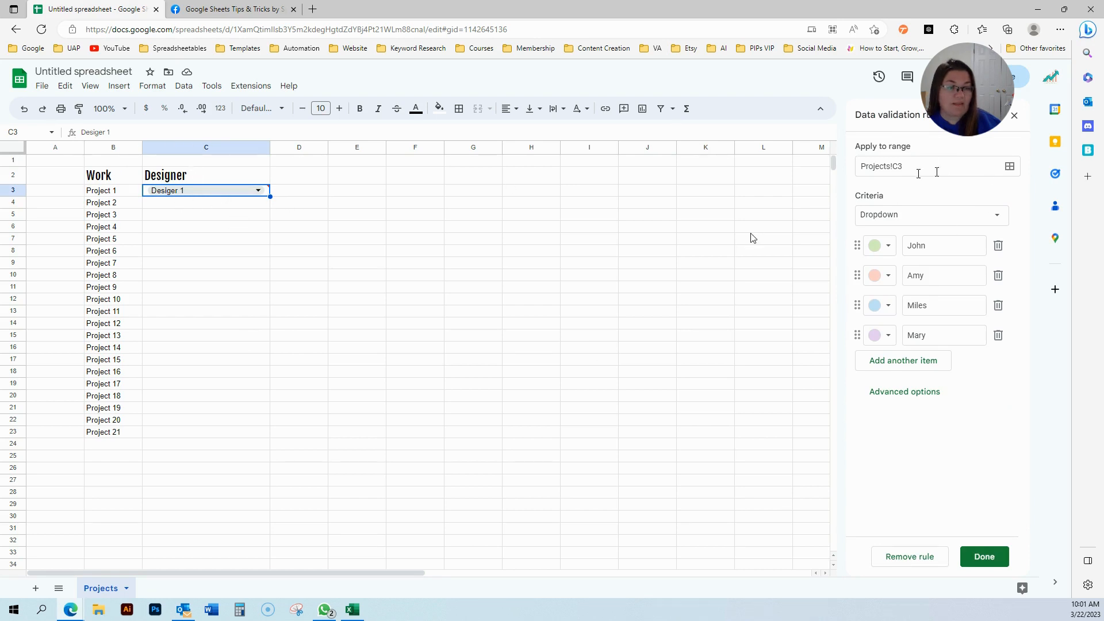
left_click(918, 172)
type(":")
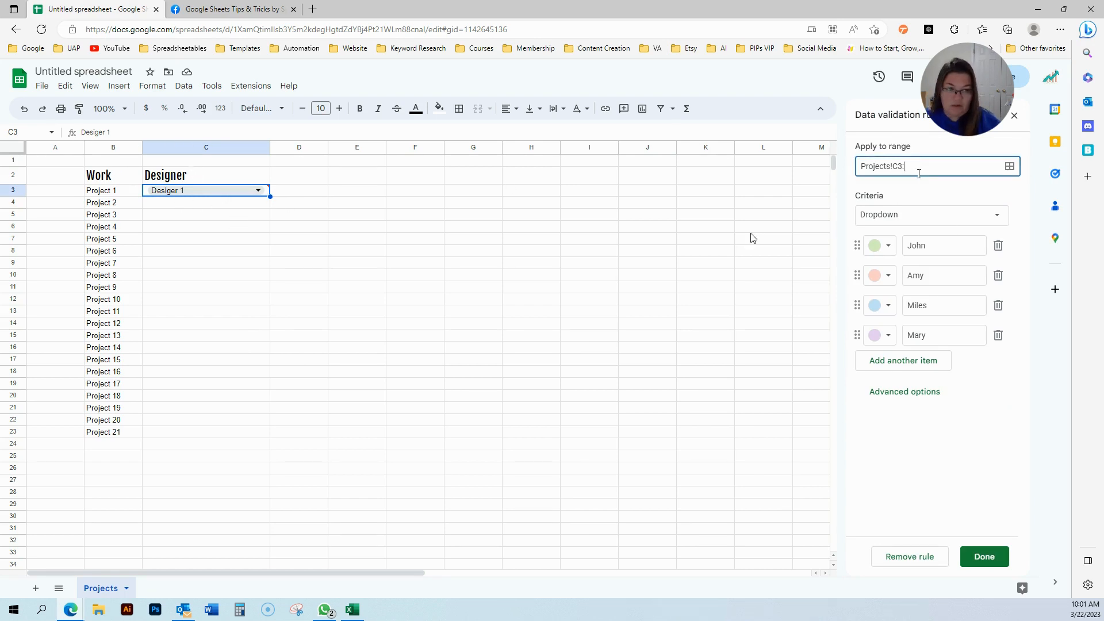
type("C")
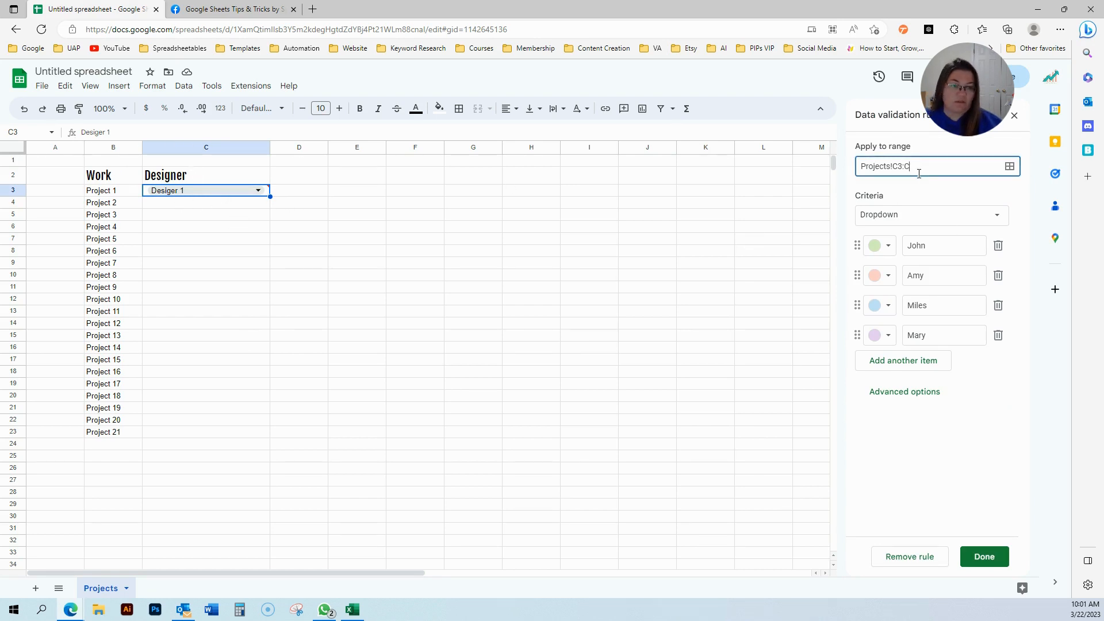
left_click(974, 565)
left_click(373, 218)
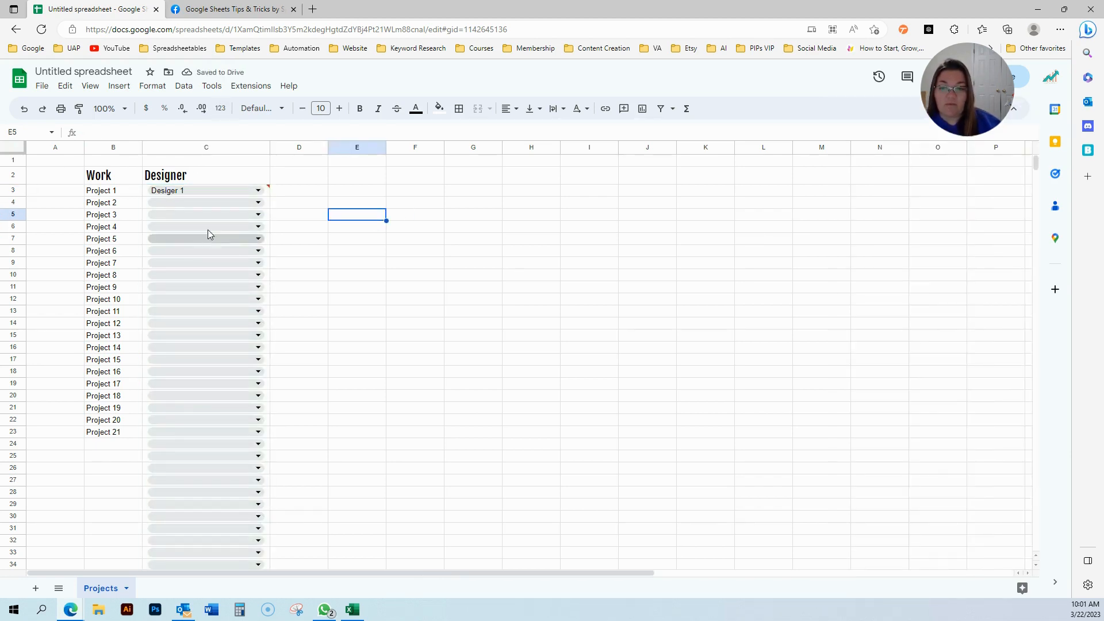
Assign Projects 1–10: John, Amy, Miles, Mary, Amy, John, Miles, John, Amy, Amy.
left_click(258, 190)
left_click(219, 209)
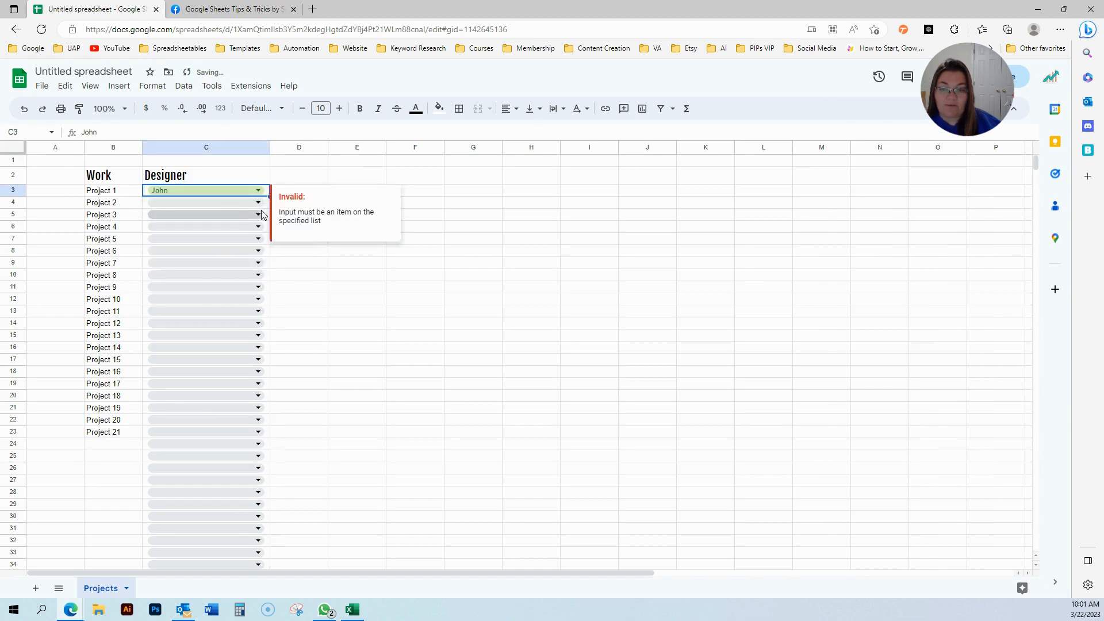
left_click(258, 203)
left_click(239, 237)
left_click(257, 214)
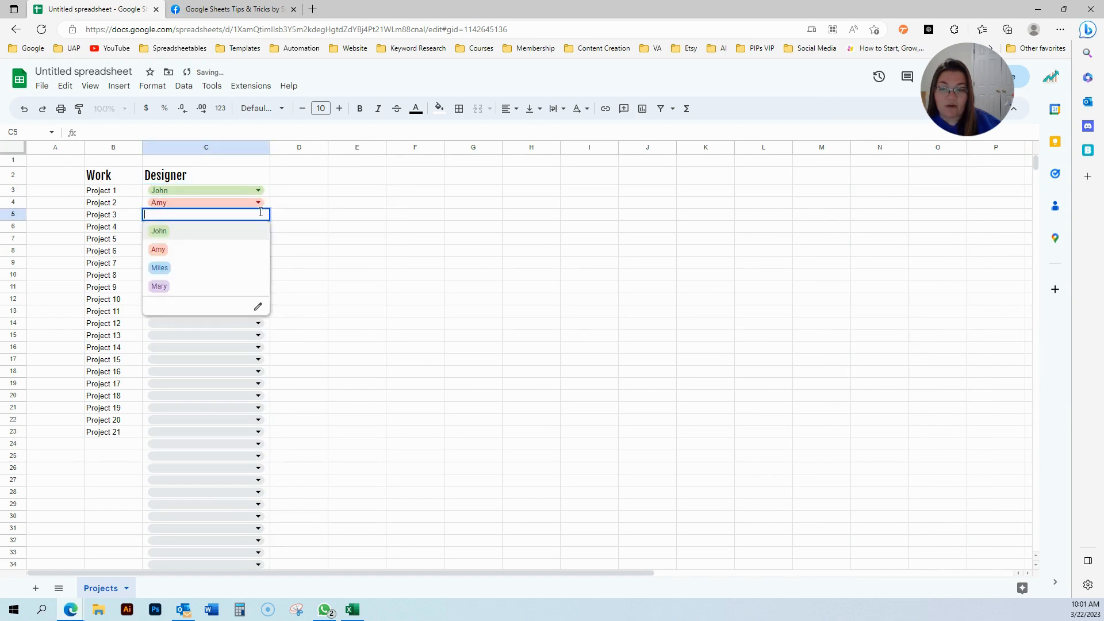
left_click(230, 265)
left_click(258, 230)
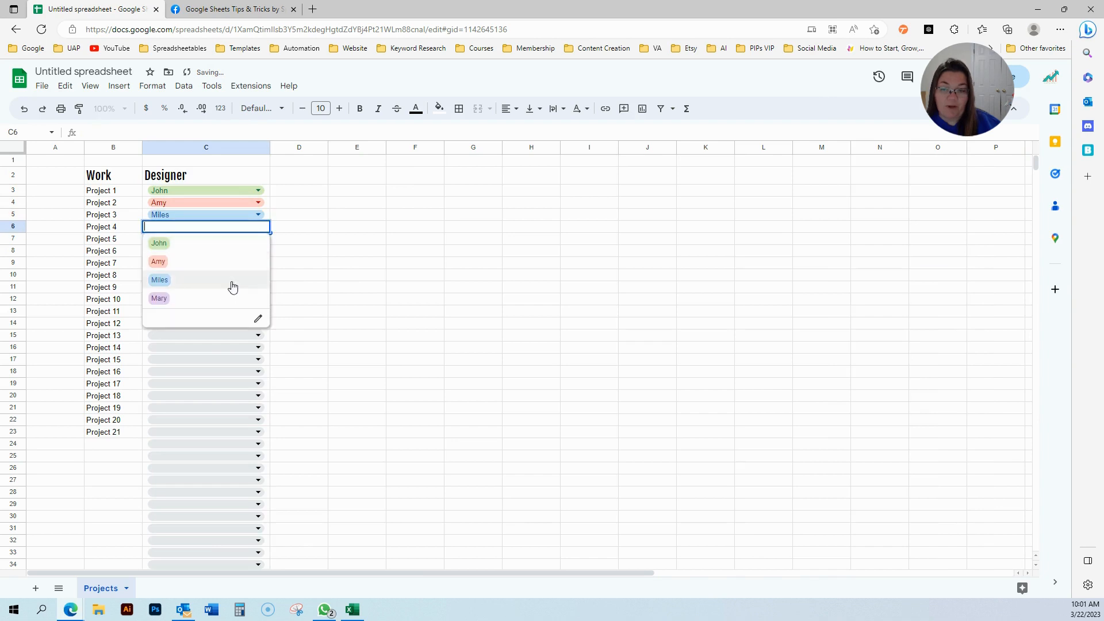
left_click(230, 297)
left_click(258, 238)
left_click(242, 275)
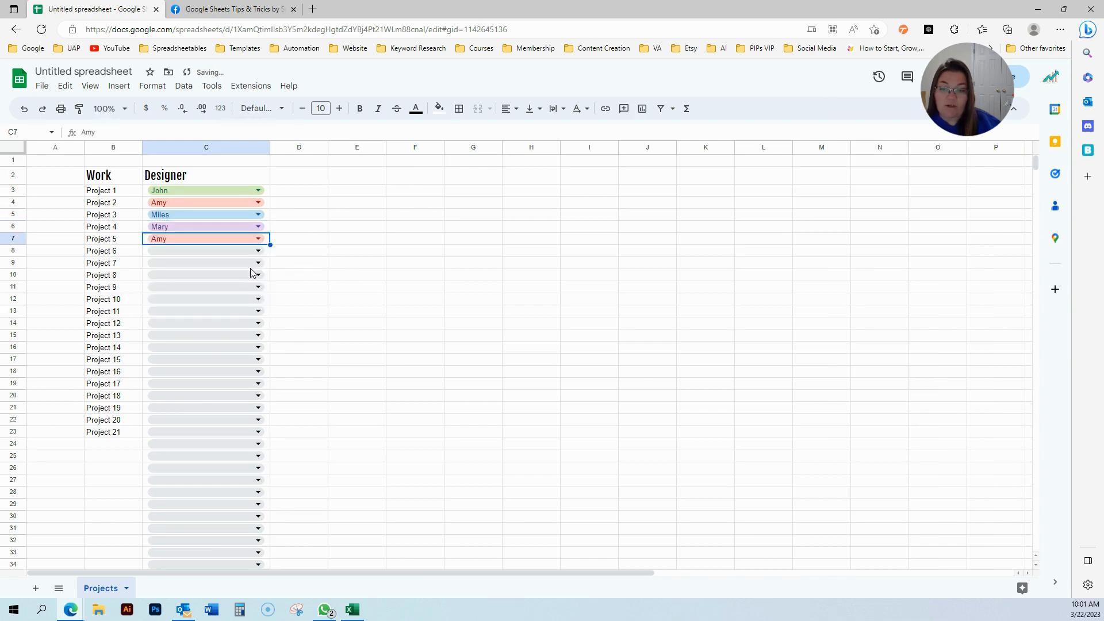
left_click(258, 250)
left_click(228, 270)
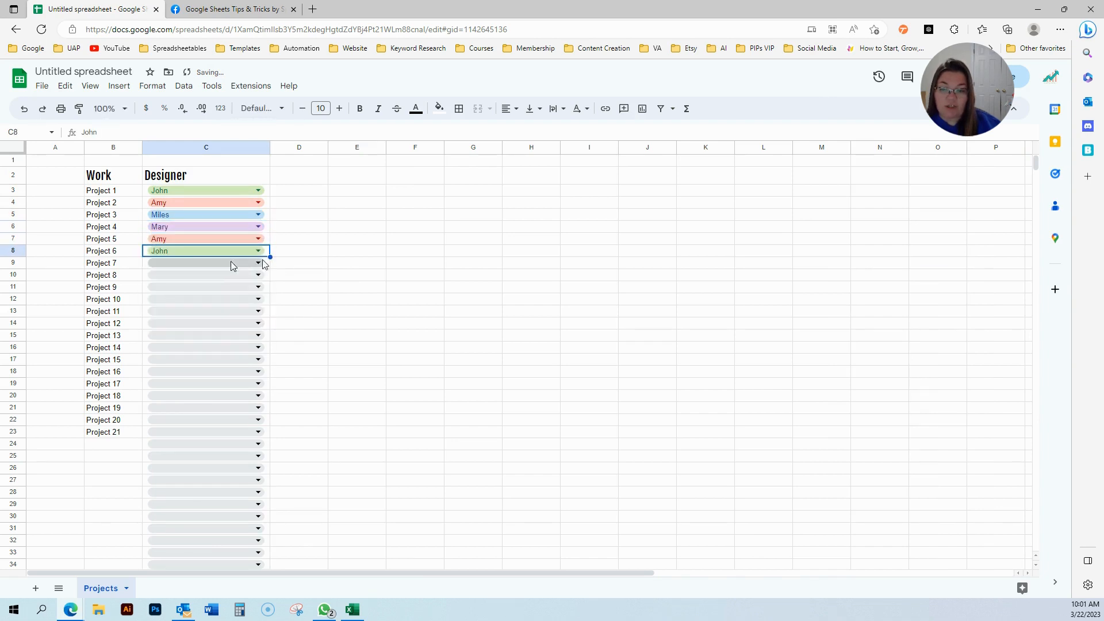
left_click(258, 263)
left_click(222, 315)
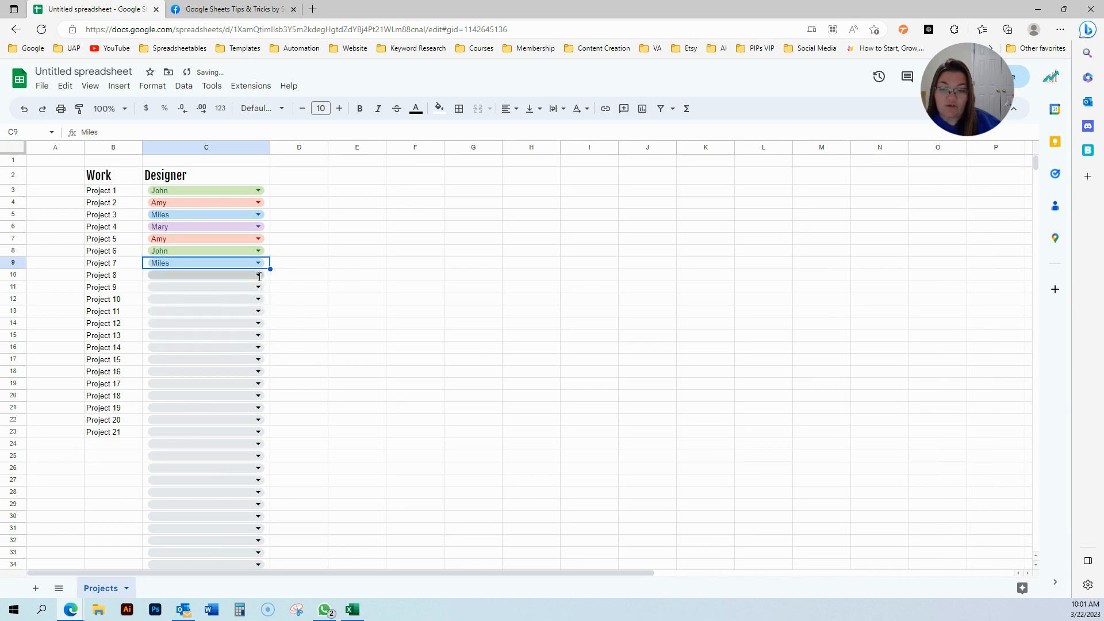
left_click(258, 275)
left_click(241, 296)
left_click(258, 287)
left_click(234, 321)
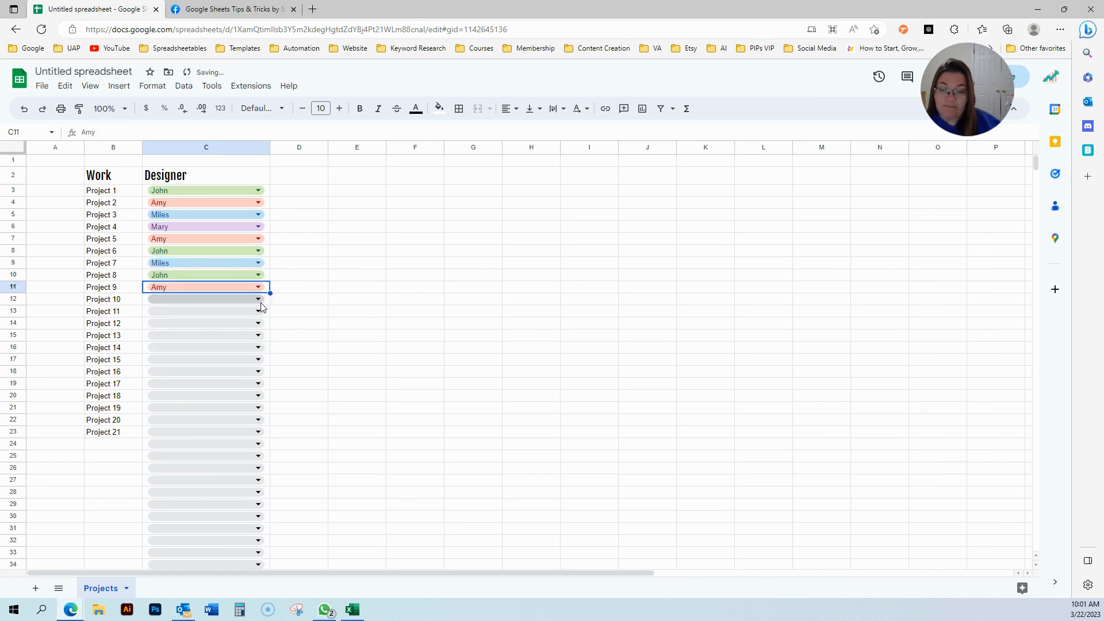
left_click(258, 299)
left_click(253, 334)
Assign Projects 11–13 to Amy, 14–15 to John, 16–17 to Miles, 18–21 to Mary.
left_click(258, 311)
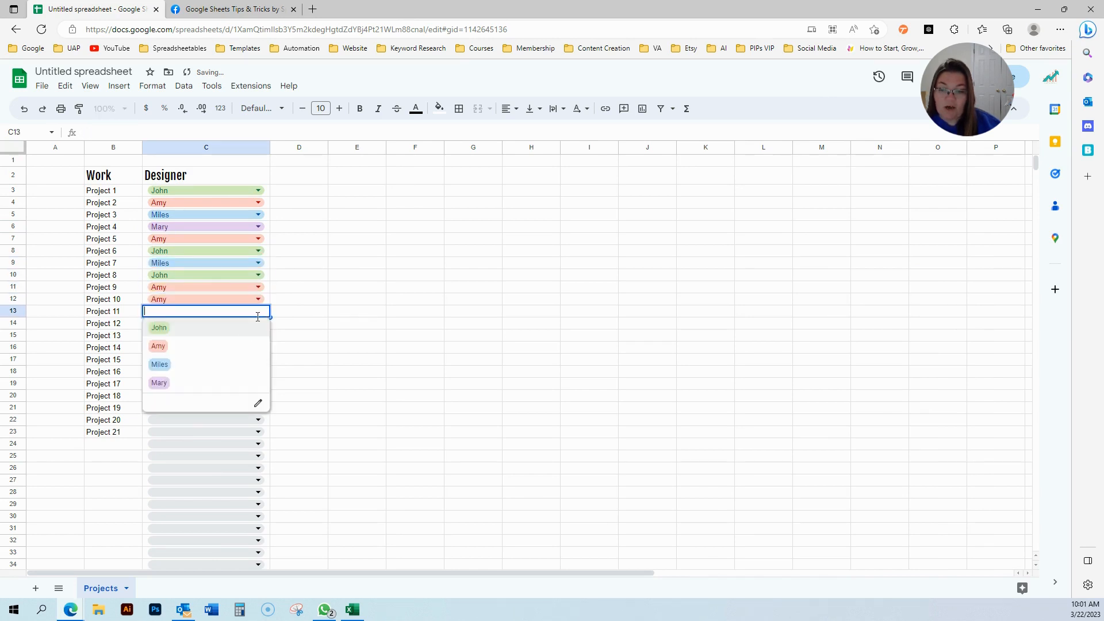
left_click(244, 345)
left_click(258, 324)
left_click(236, 356)
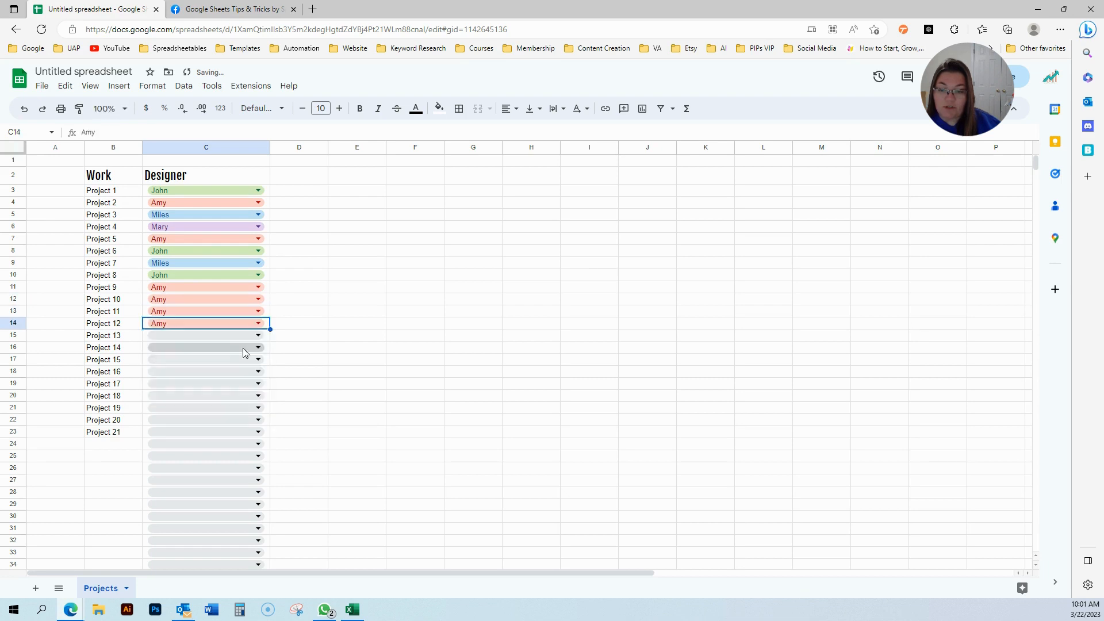
left_click(259, 335)
left_click(214, 374)
left_click(258, 348)
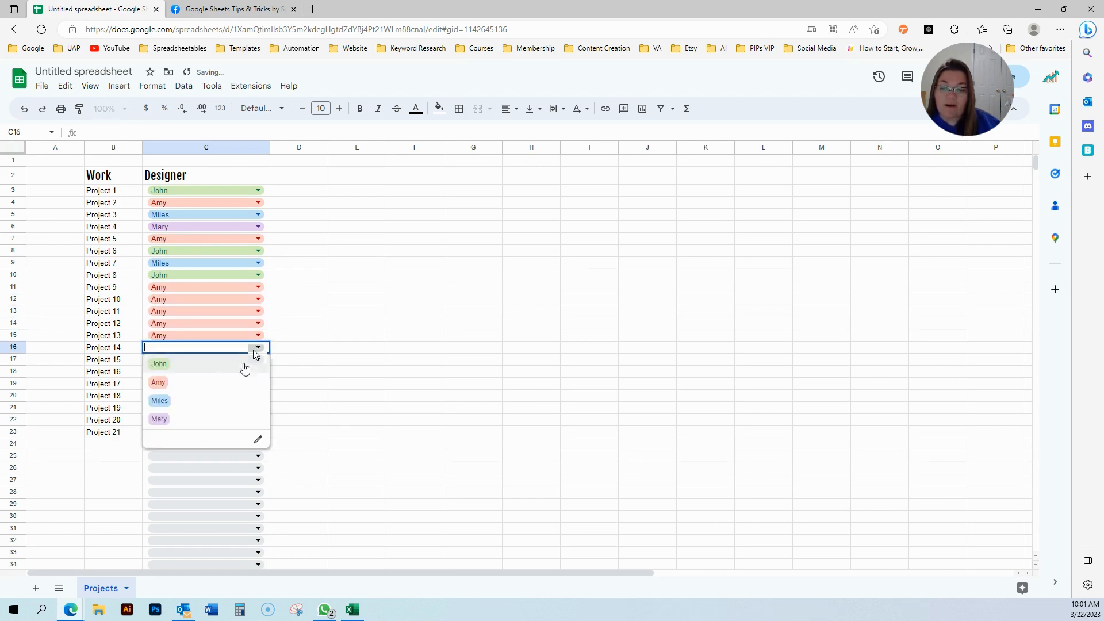
left_click(232, 367)
left_click(258, 359)
left_click(230, 376)
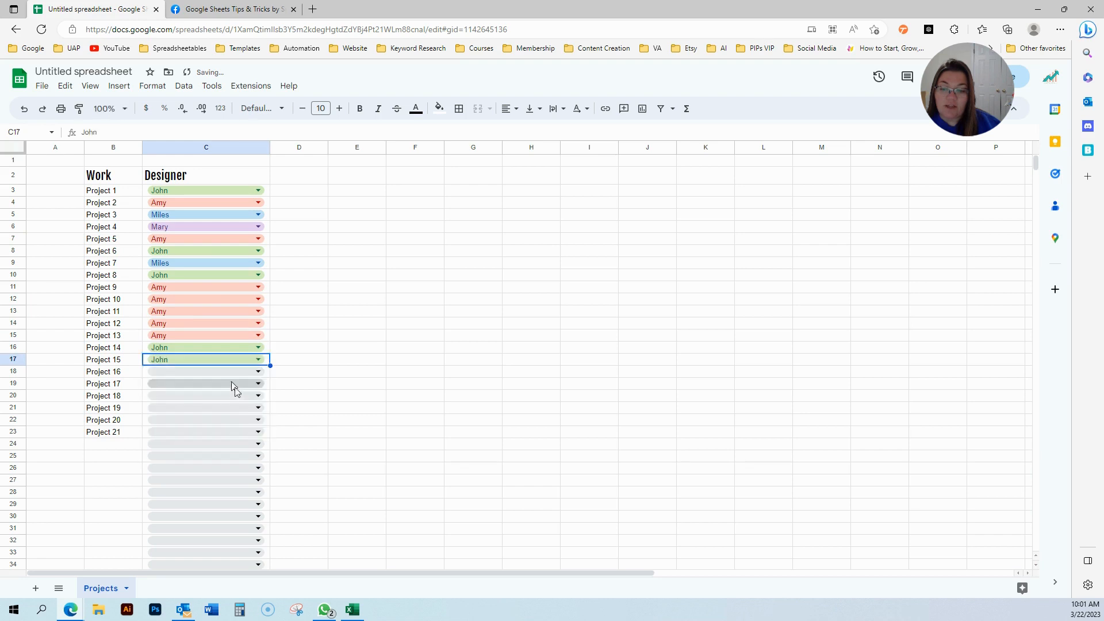
left_click(258, 371)
left_click(227, 427)
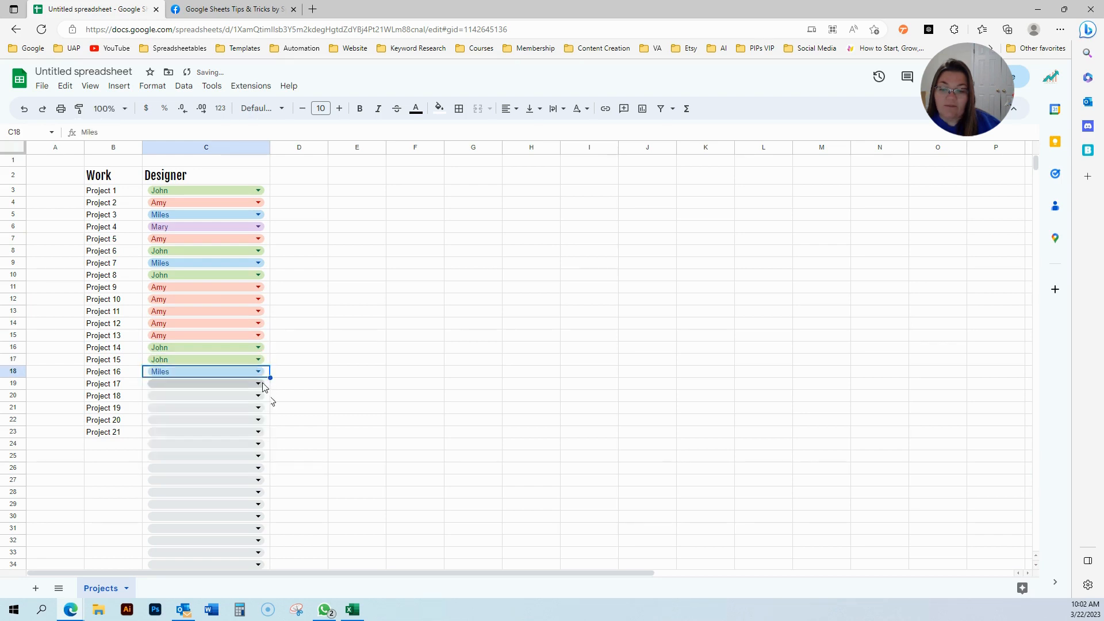
left_click(259, 384)
left_click(214, 441)
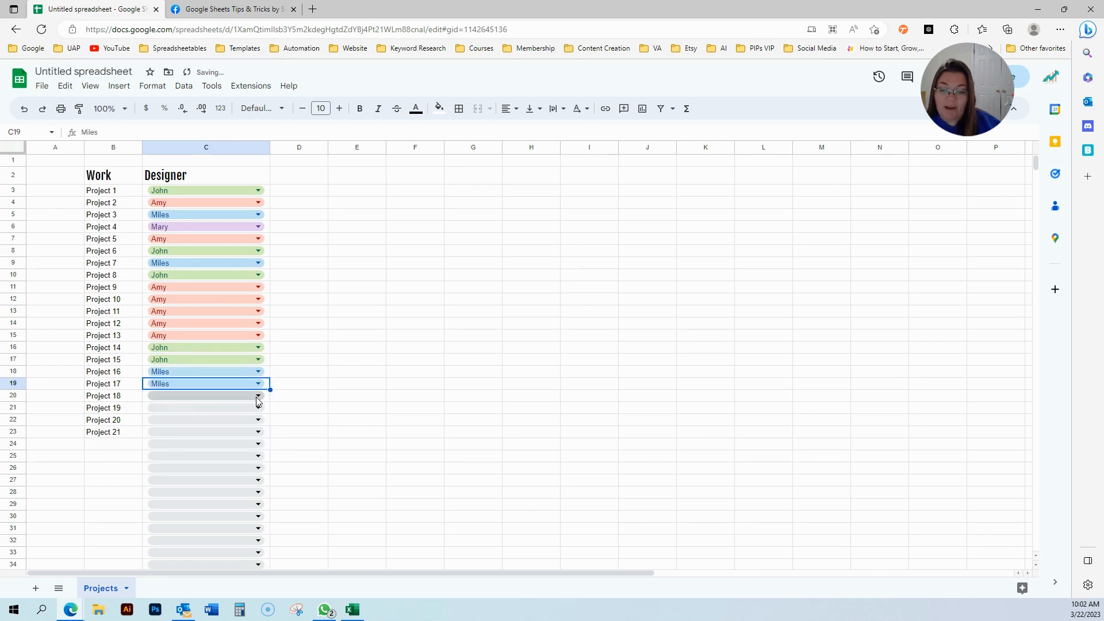
left_click(258, 397)
left_click(217, 466)
left_click(258, 407)
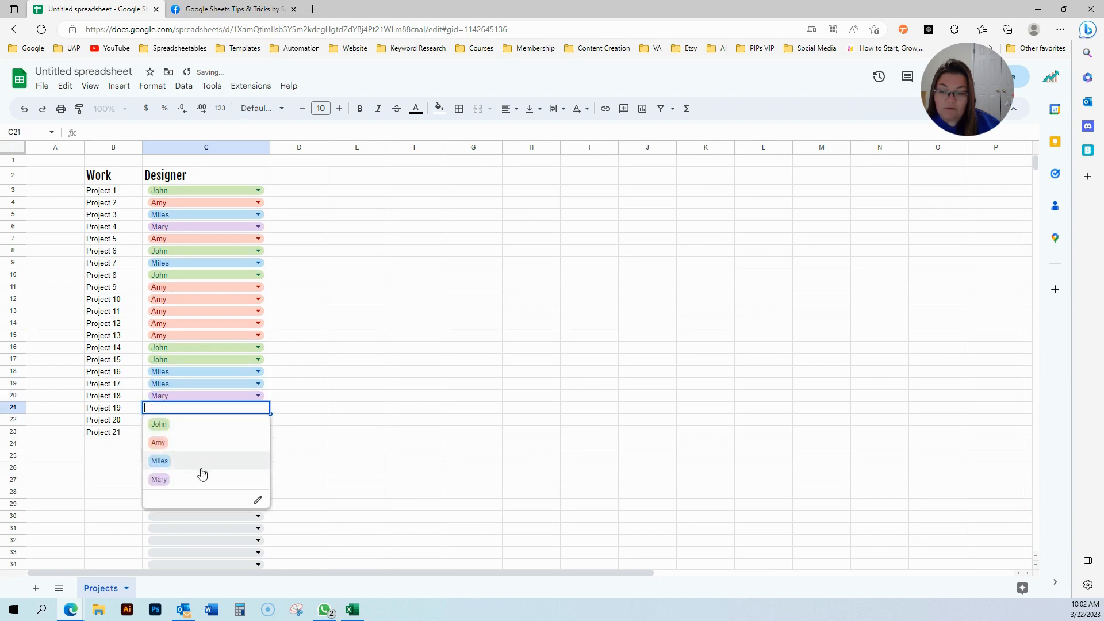
left_click(201, 479)
left_click(258, 420)
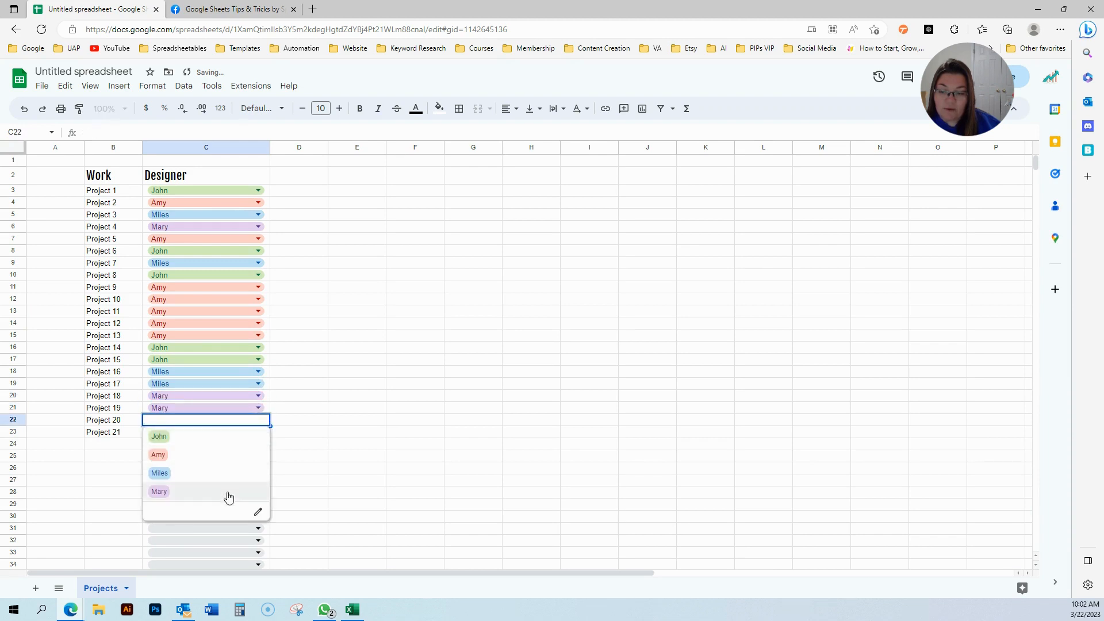
left_click(228, 497)
left_click(258, 432)
left_click(180, 503)
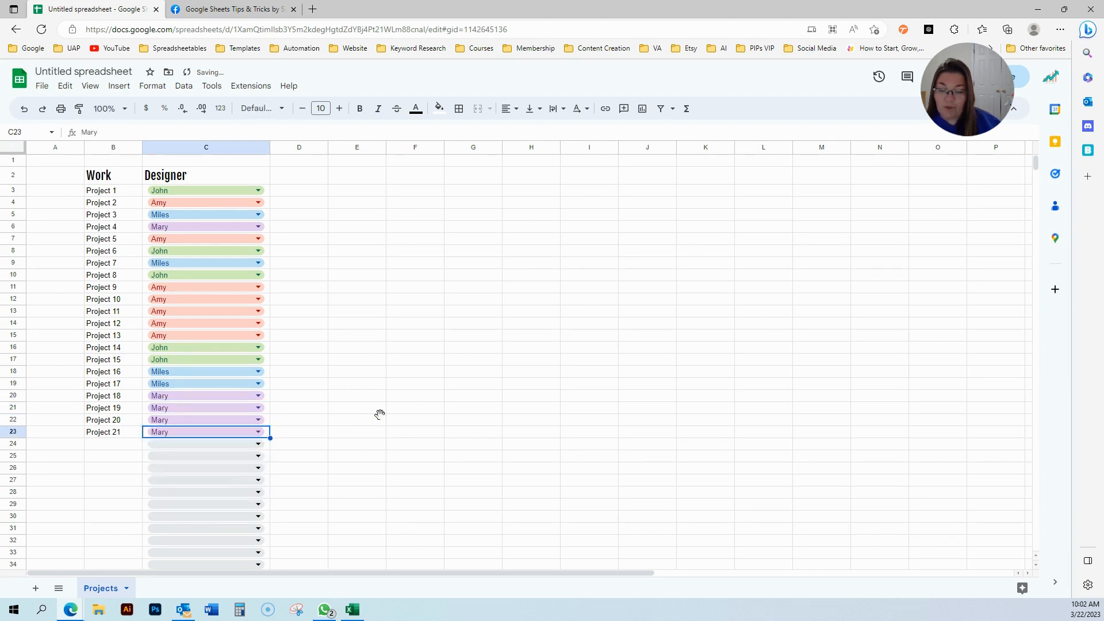
left_click(374, 419)
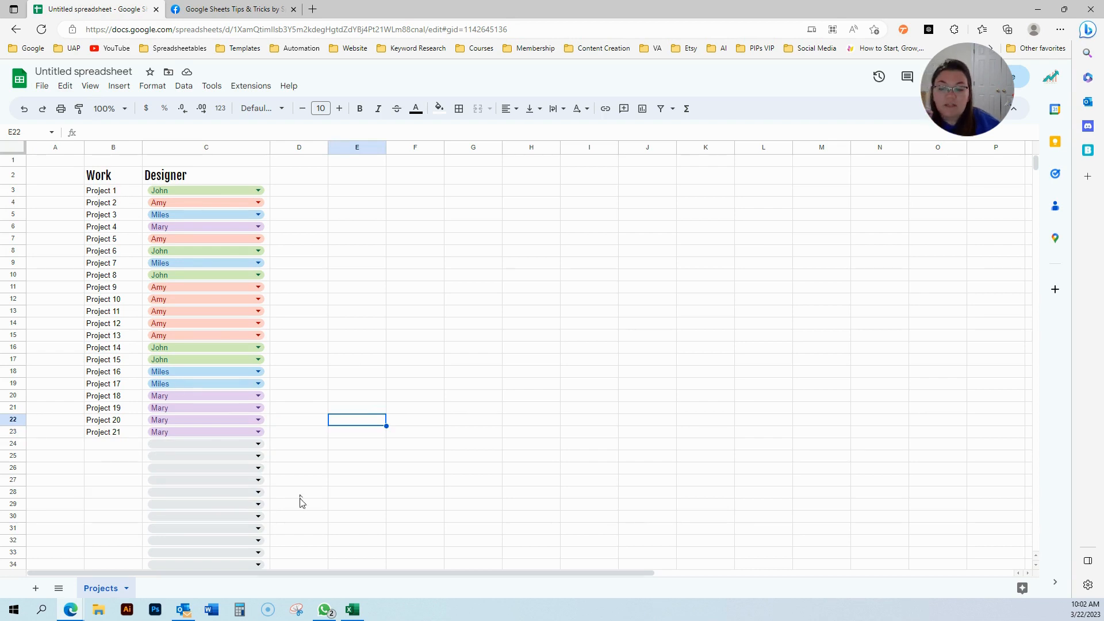
left_click(352, 459)
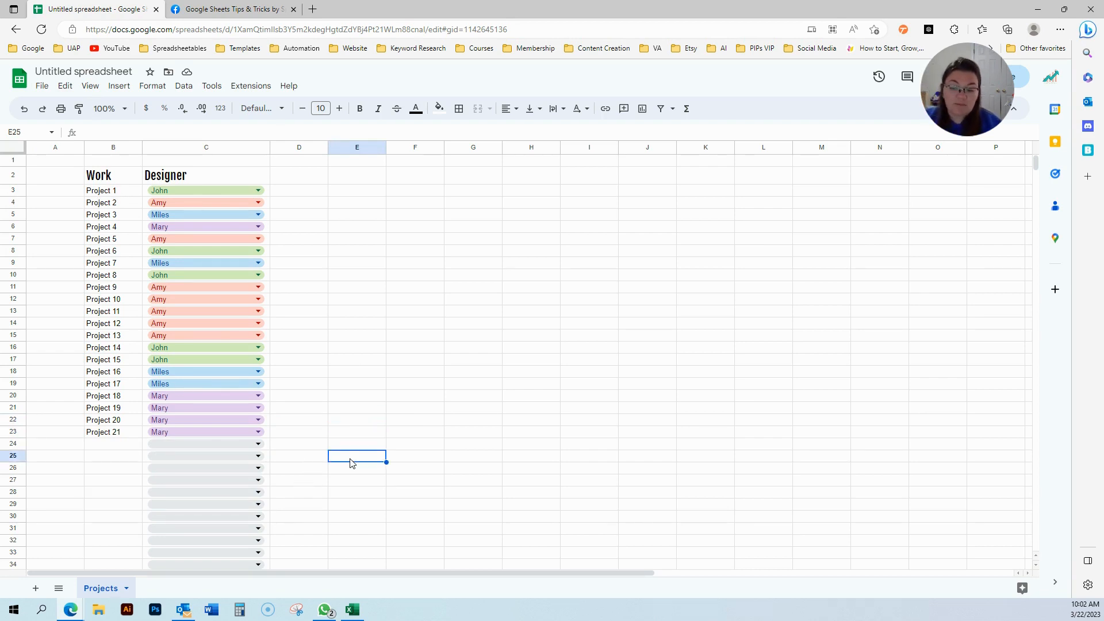
Add a new blank sheet named John.
left_click(36, 587)
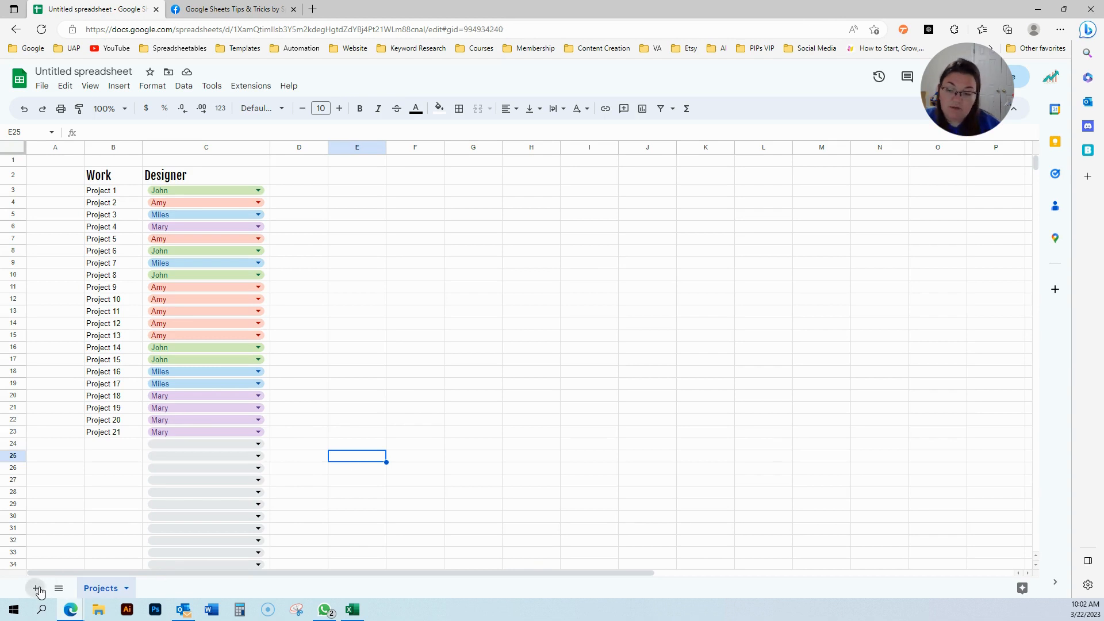
double_click(159, 591)
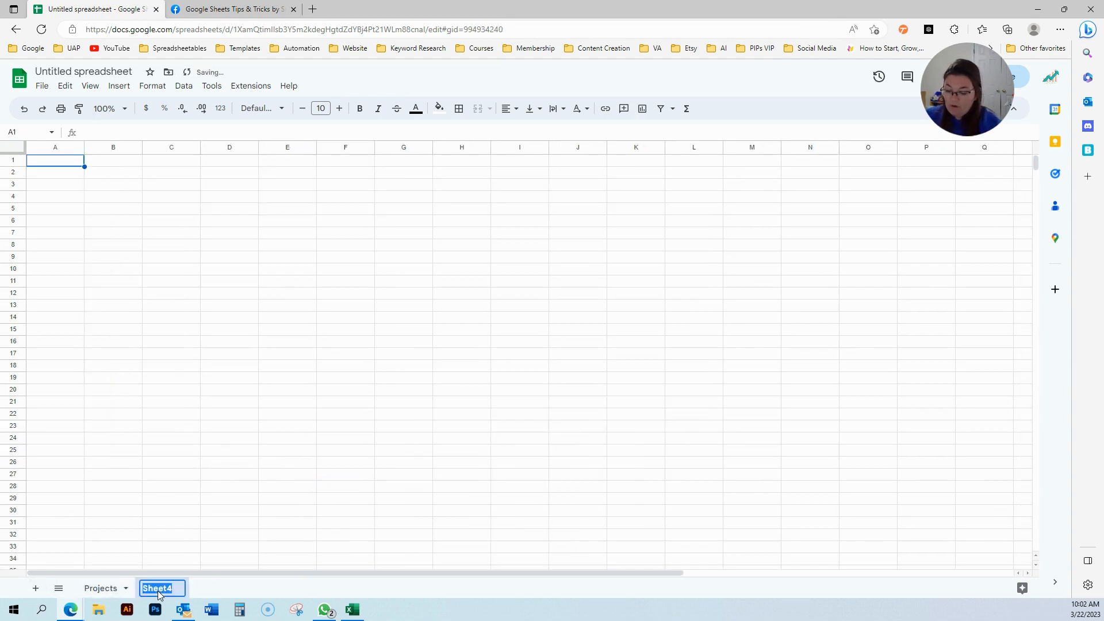
type("John")
left_click(195, 478)
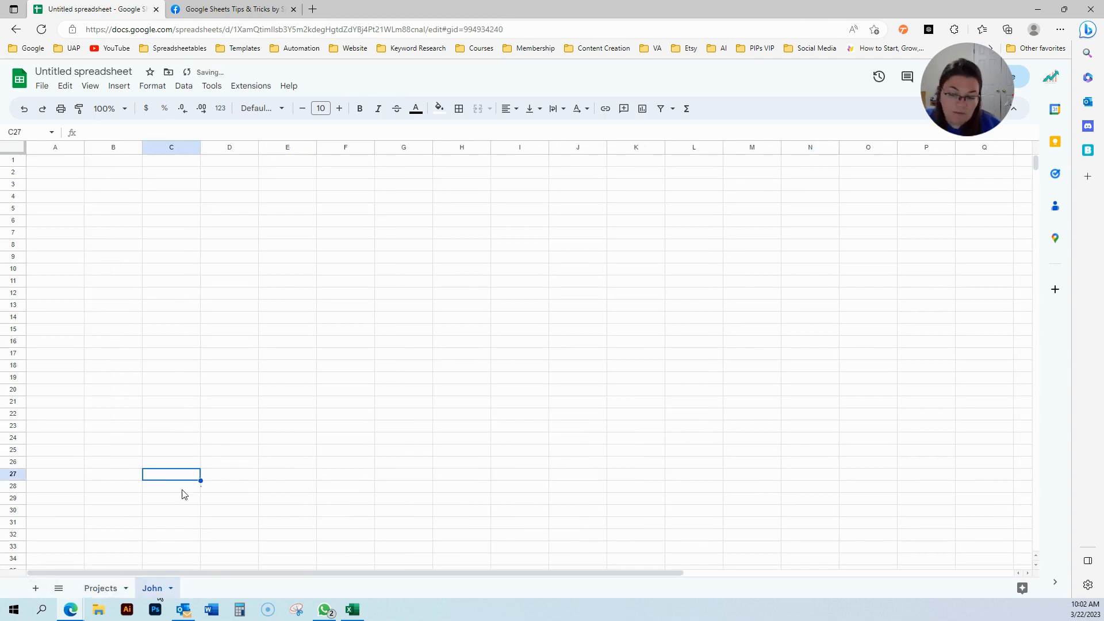
Add another blank sheet named Amy.
left_click(37, 589)
double_click(207, 594)
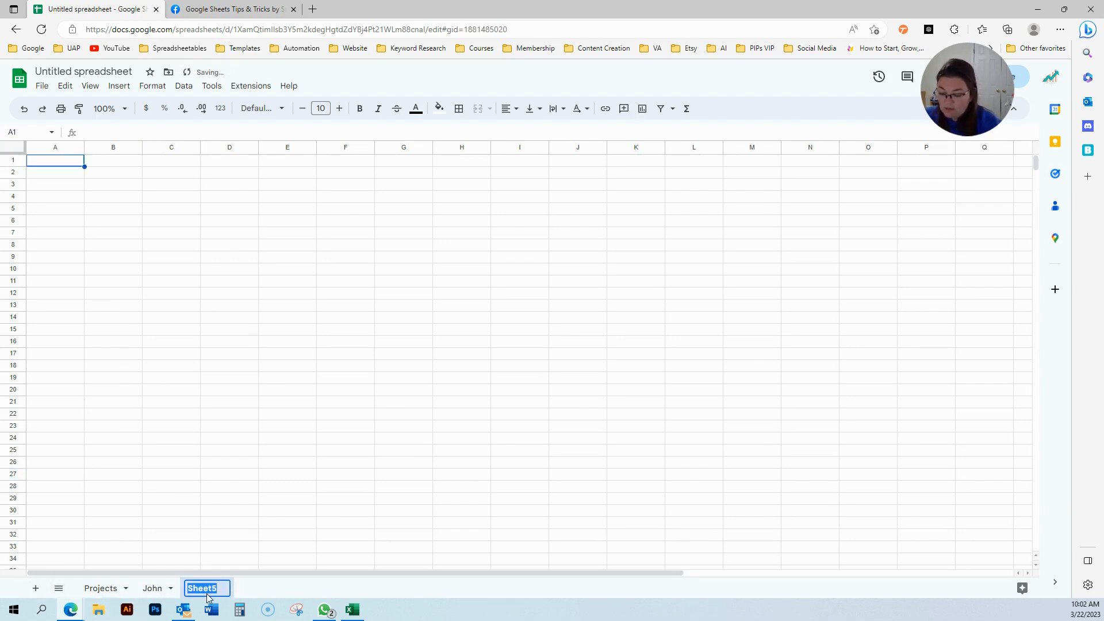
type("MAmy")
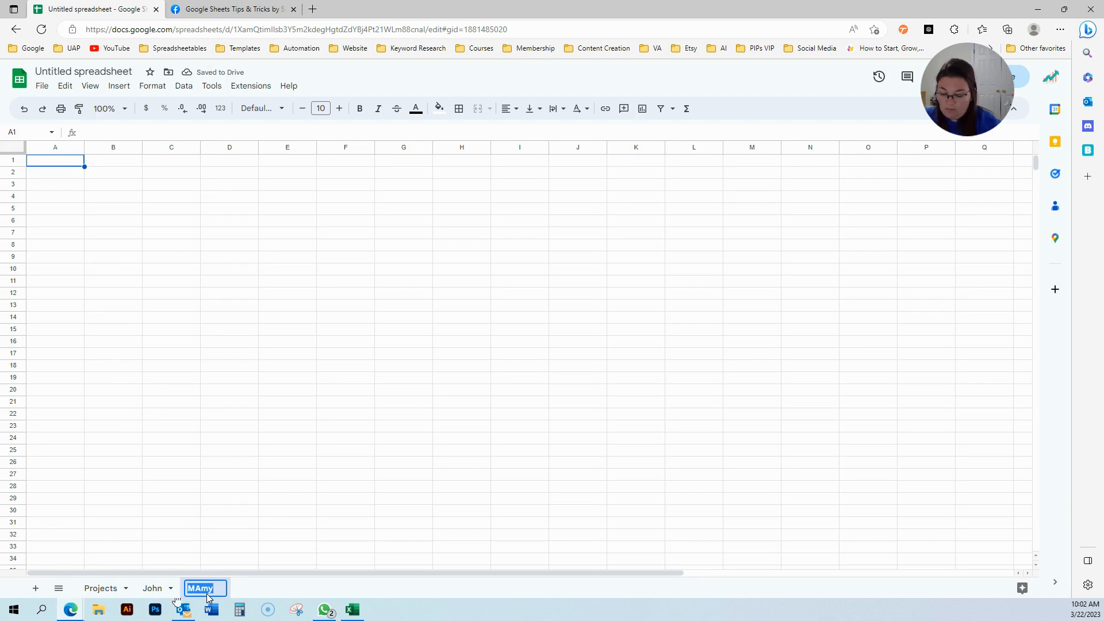
key("BackSpace")
key("BackSpace")
key("BackSpace")
key("BackSpace")
type("Amy")
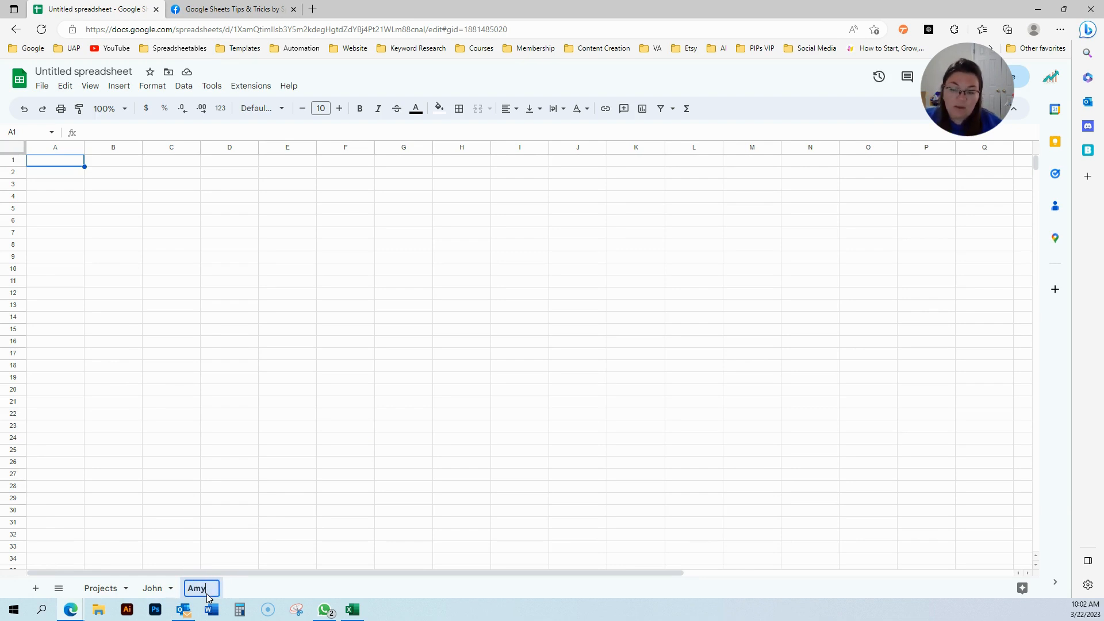
key("Return")
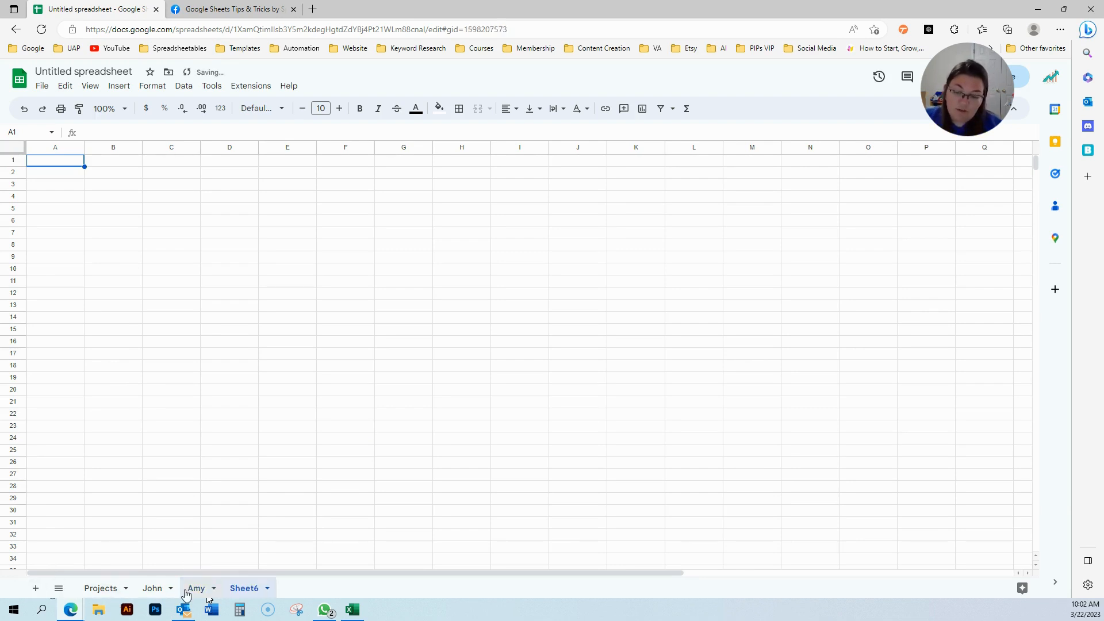
Delete the Amy and Sheet6 tabs, confirming each deletion.
left_click(214, 589)
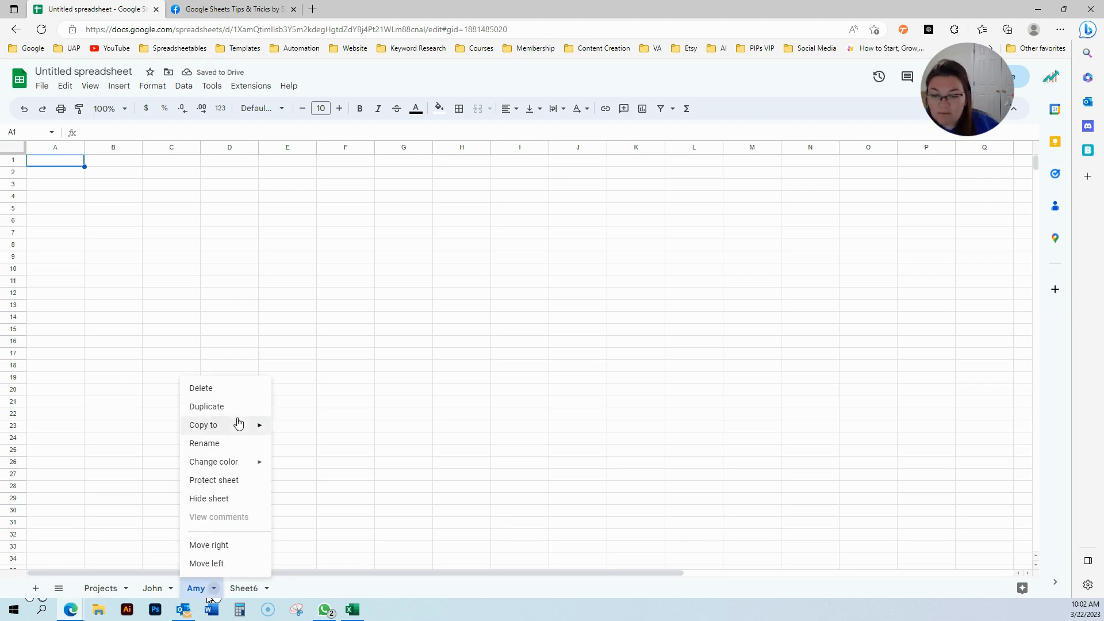
left_click(230, 391)
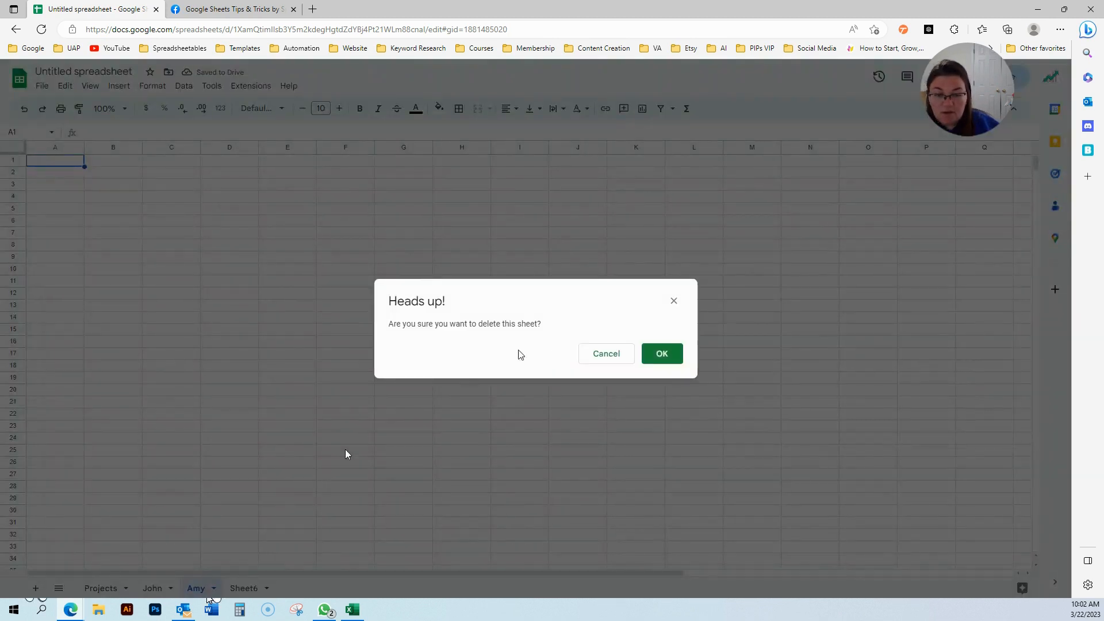
left_click(661, 353)
left_click(223, 588)
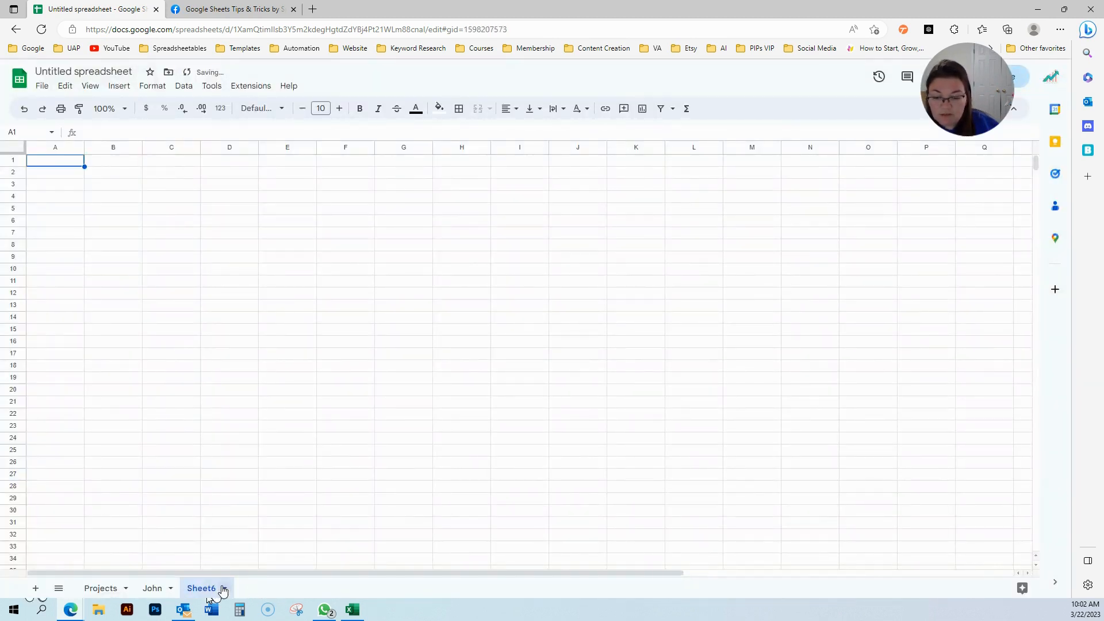
left_click(233, 392)
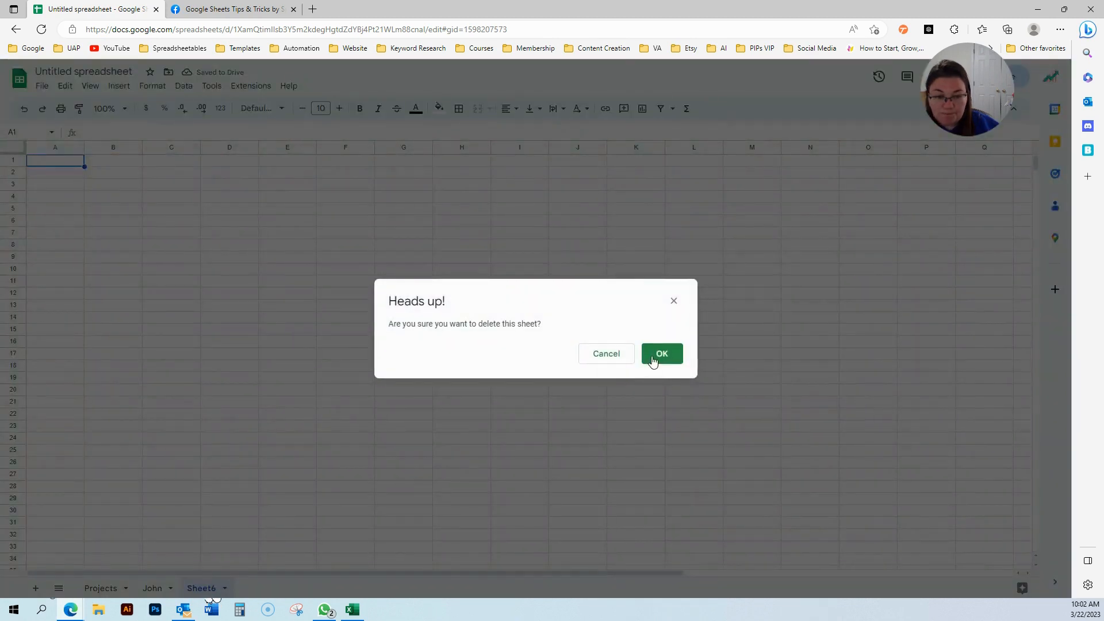
key("Return")
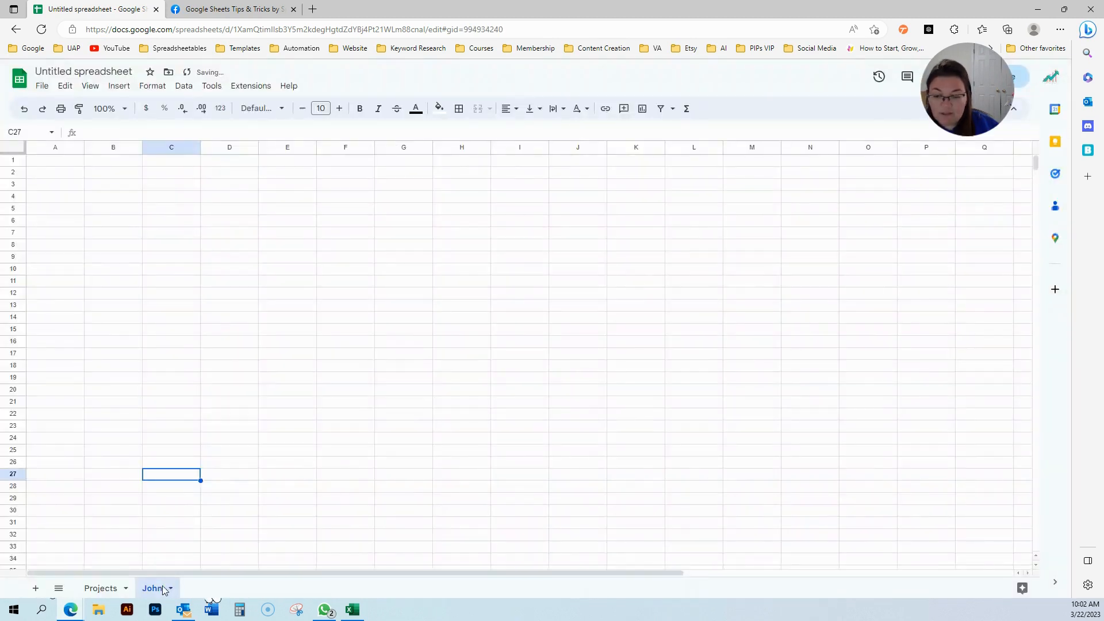
Label B3 on the John sheet 'Employee Name' and widen column B to fit.
left_click(122, 190)
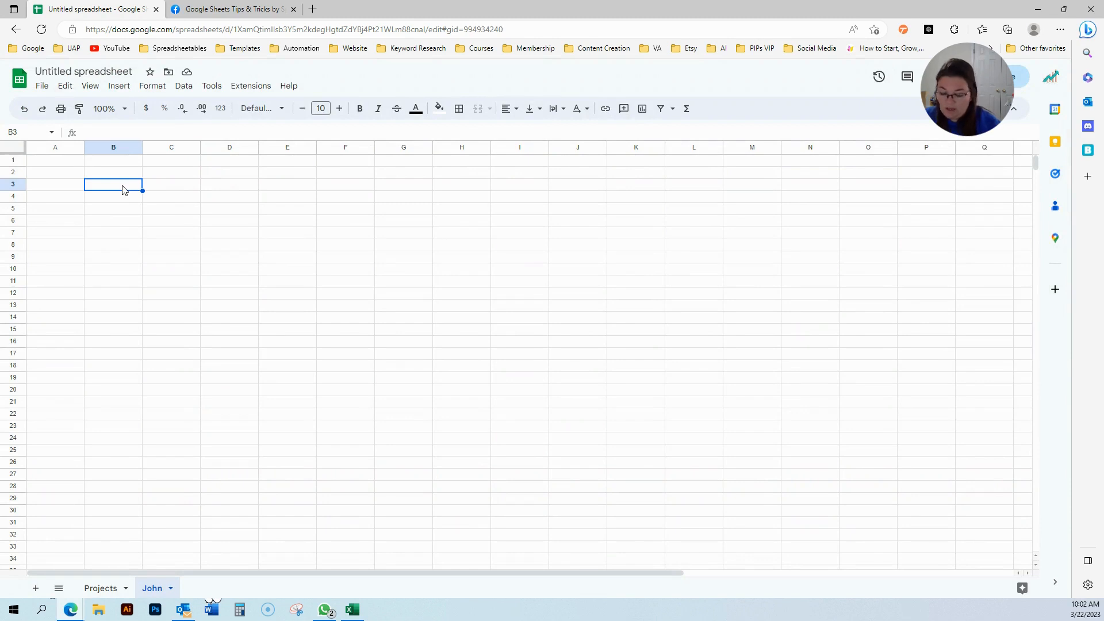
type("Emp")
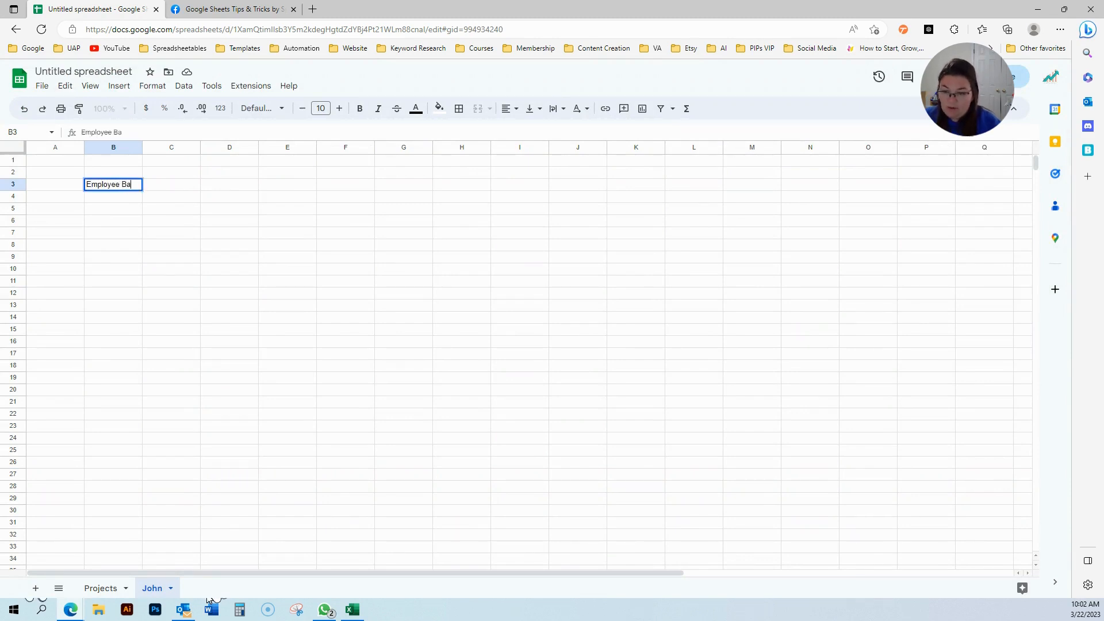
type("loyee Name")
key("Tab")
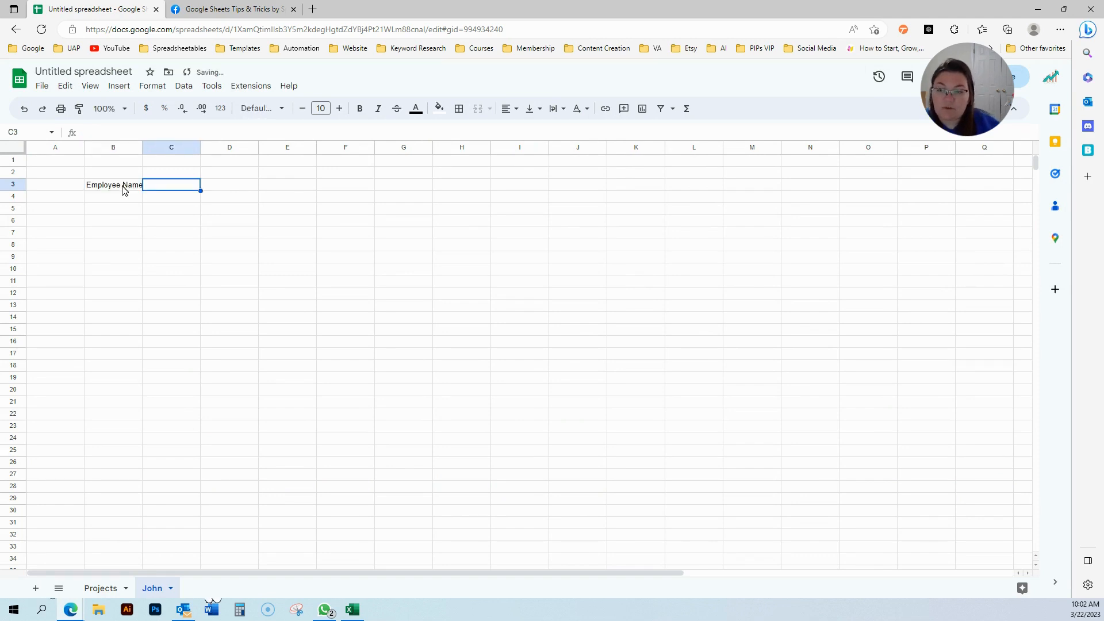
left_click_drag(143, 147, 161, 147)
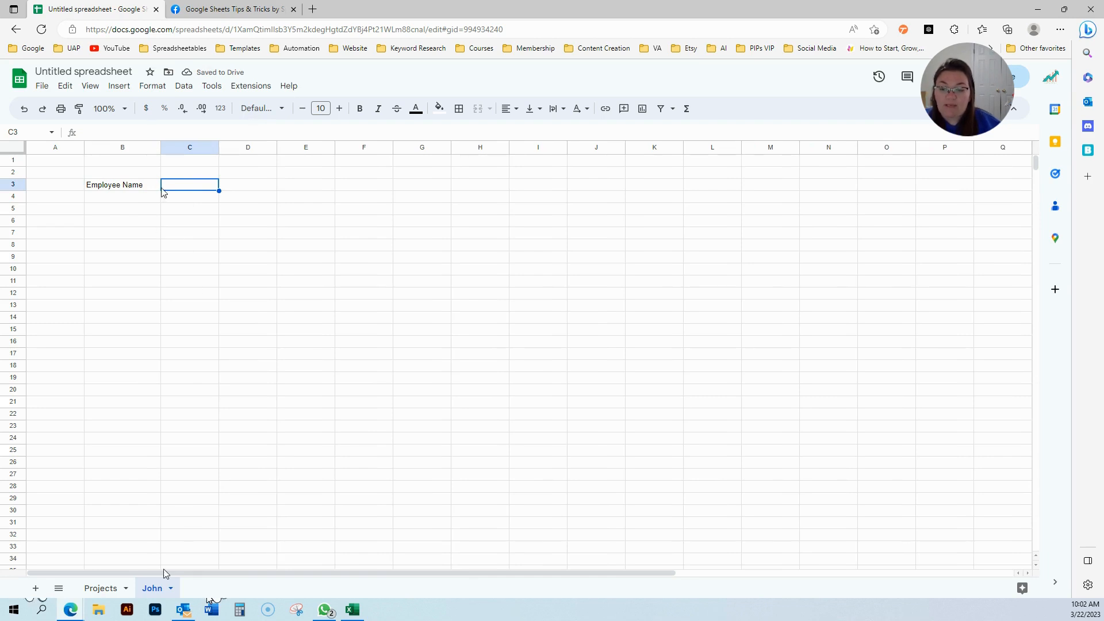
Add a data validation rule on C3 as a dropdown from a range.
left_click(181, 86)
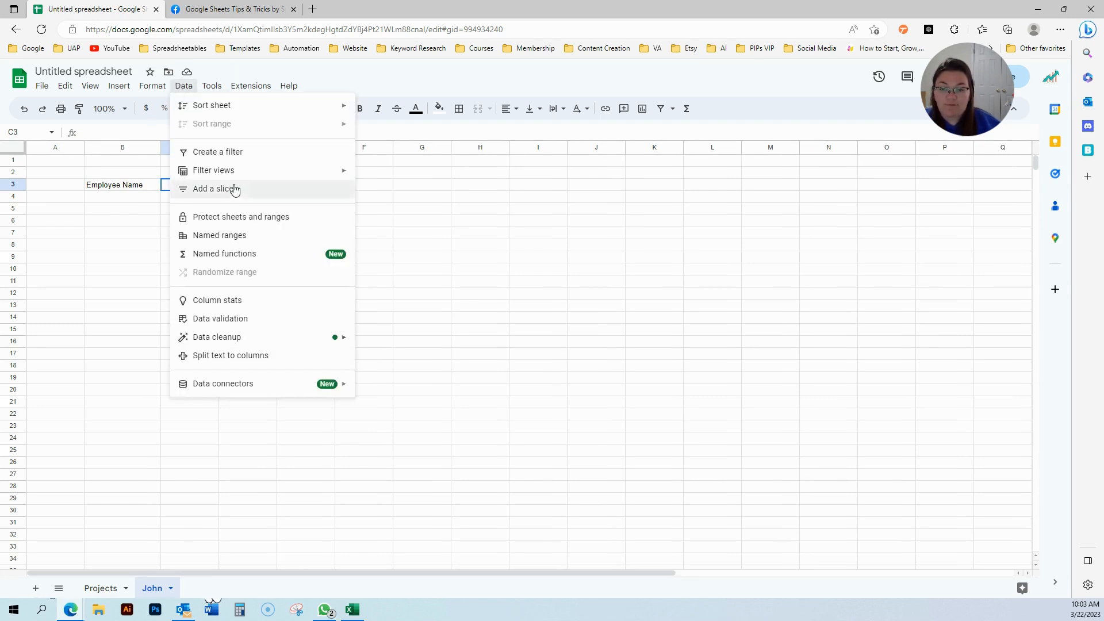
left_click(212, 320)
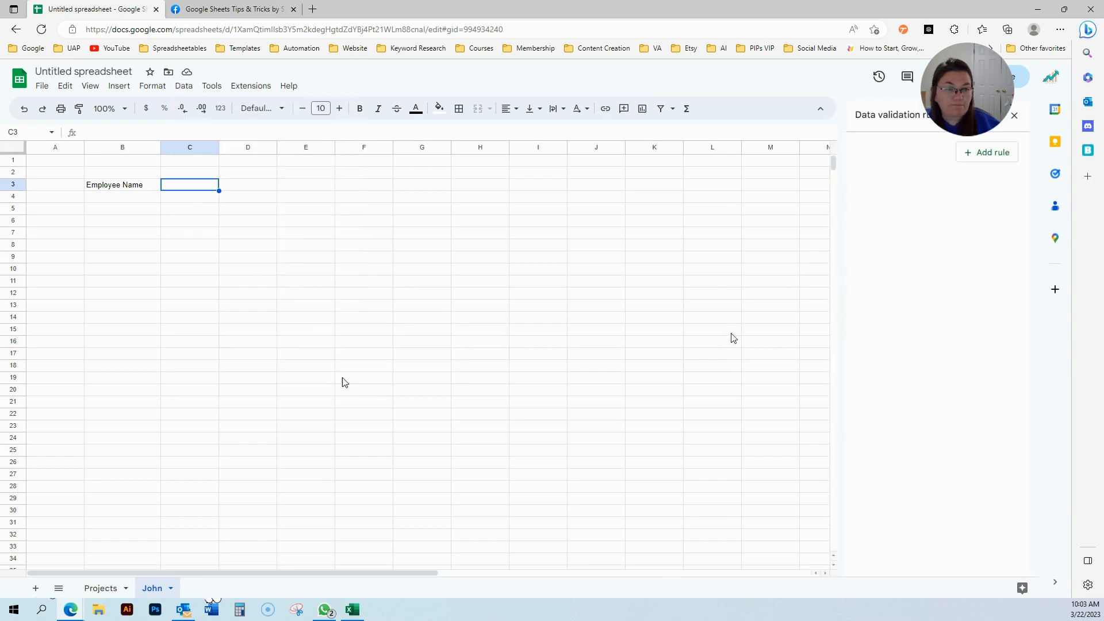
left_click(1013, 116)
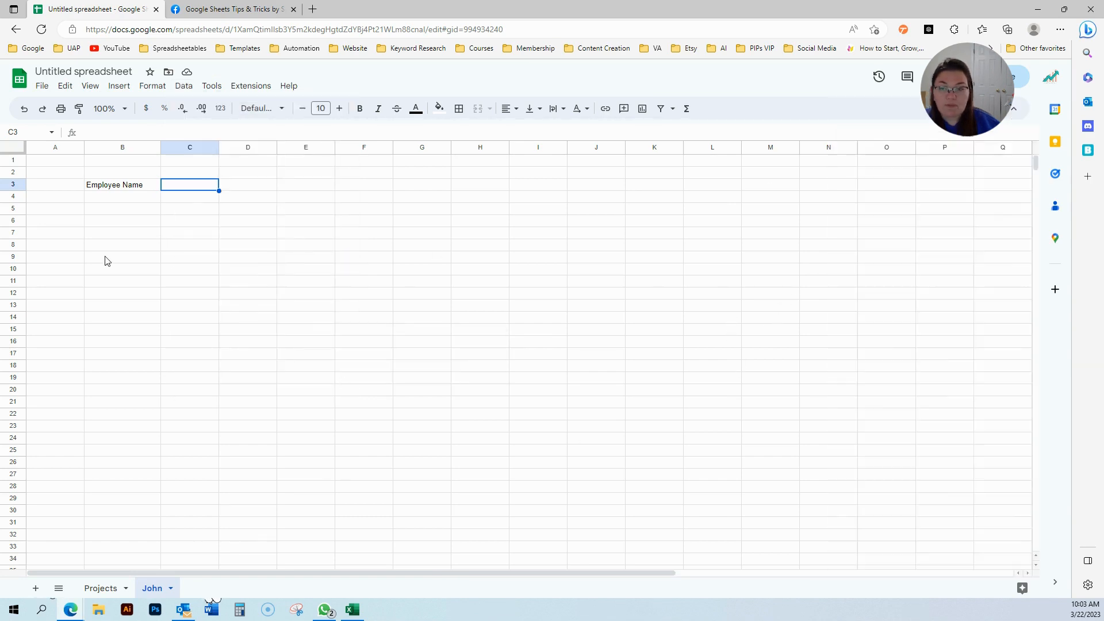
left_click(184, 87)
left_click(246, 316)
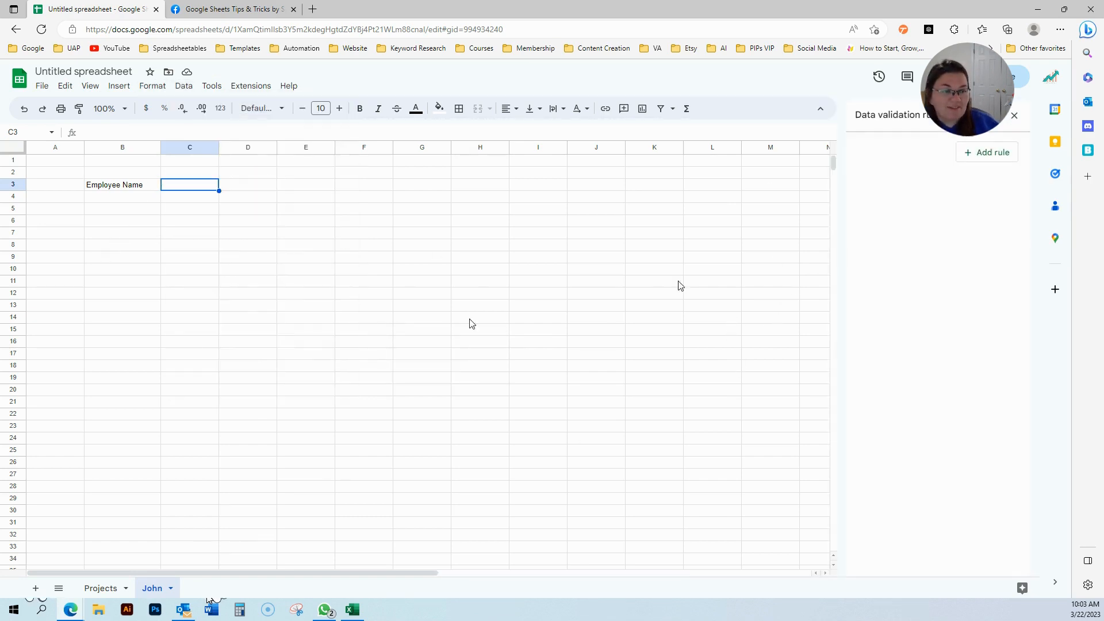
left_click(989, 153)
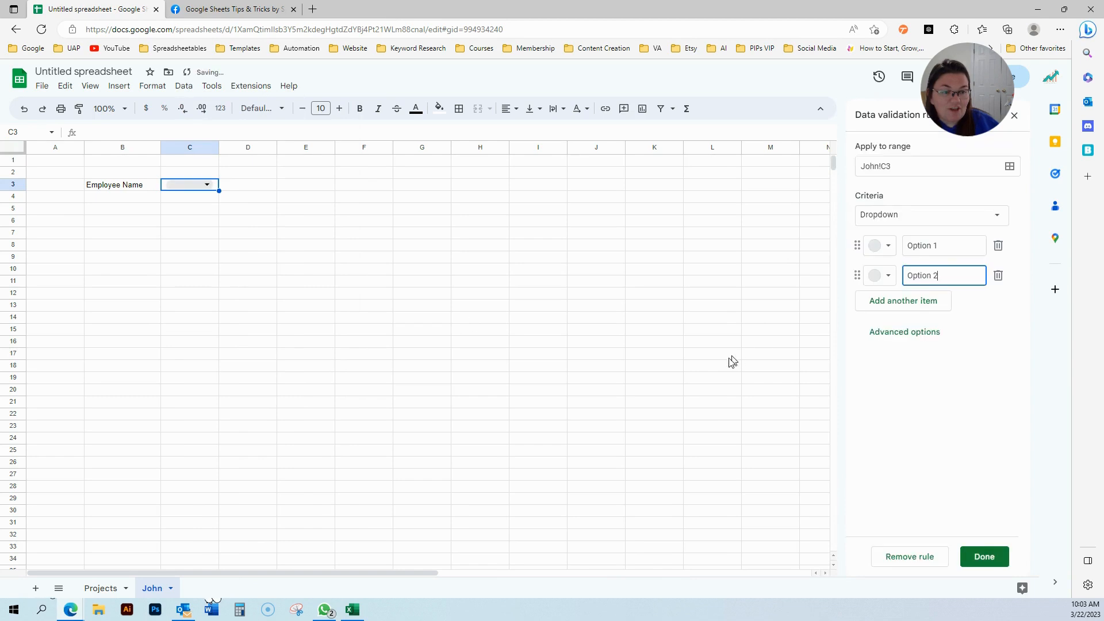
left_click(993, 219)
left_click(978, 229)
Set the dropdown's source to Projects!C3:C and save the rule.
left_click(118, 587)
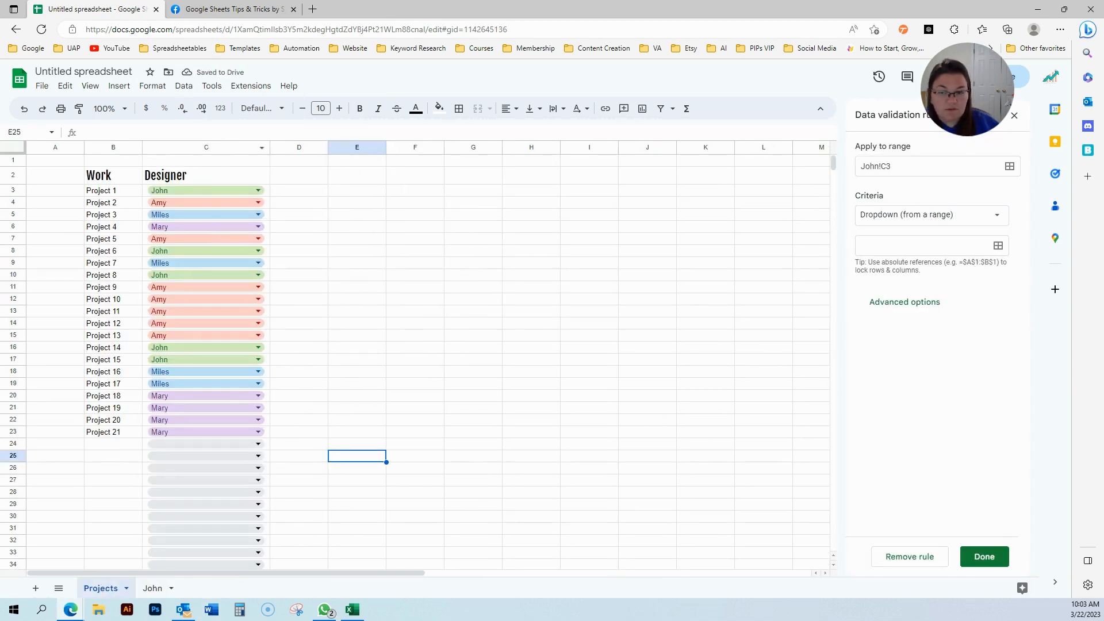
double_click(198, 191)
left_click(997, 246)
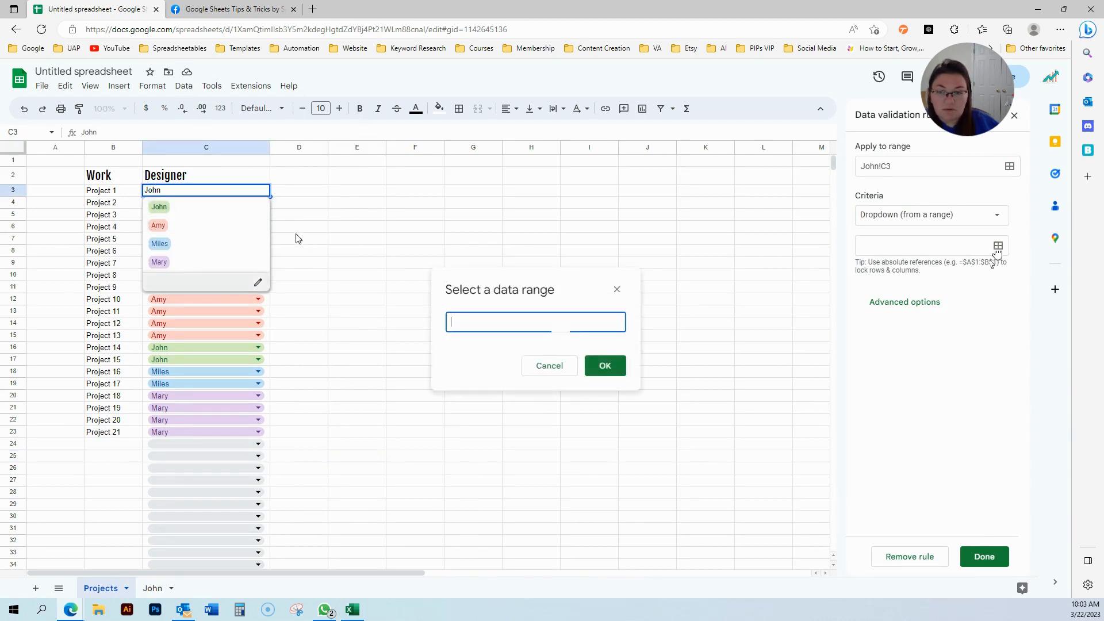
left_click(212, 190)
left_click(211, 177)
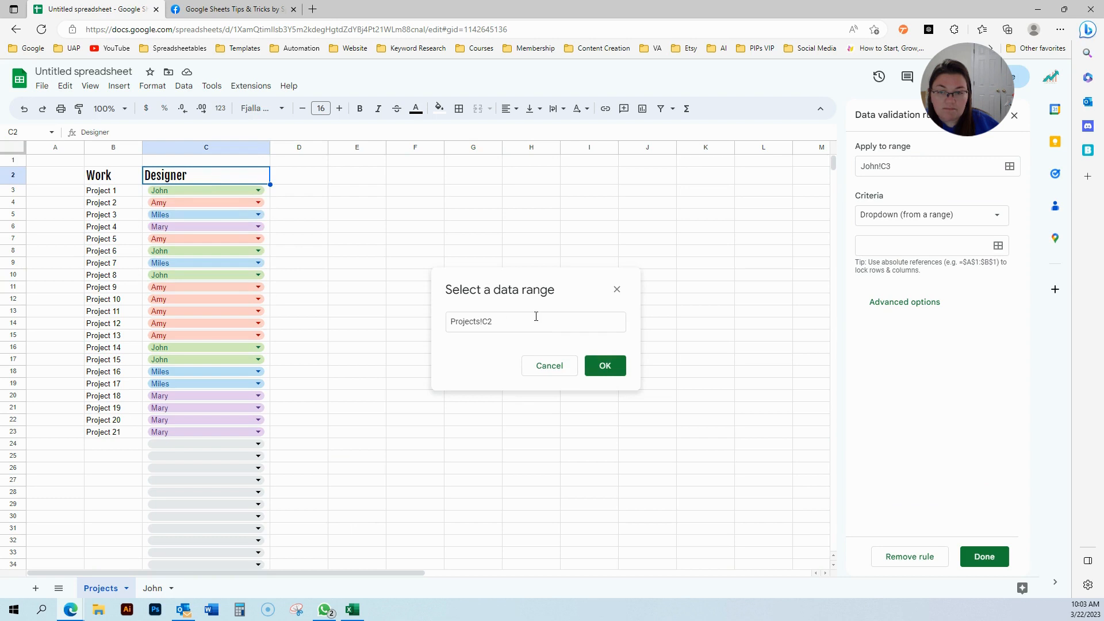
left_click(516, 325)
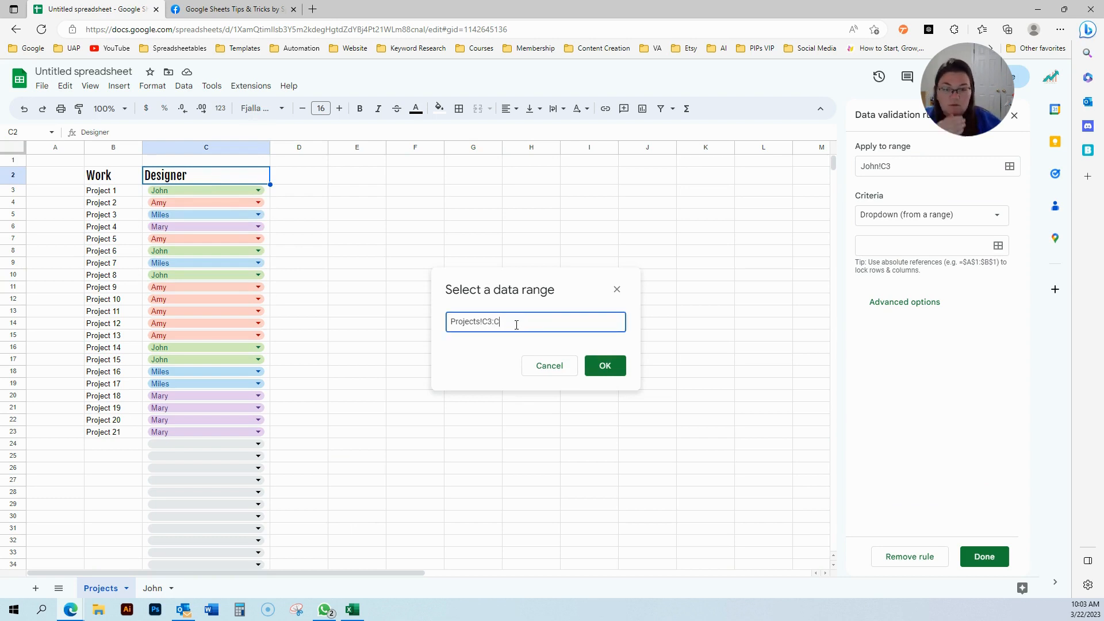
left_click(606, 368)
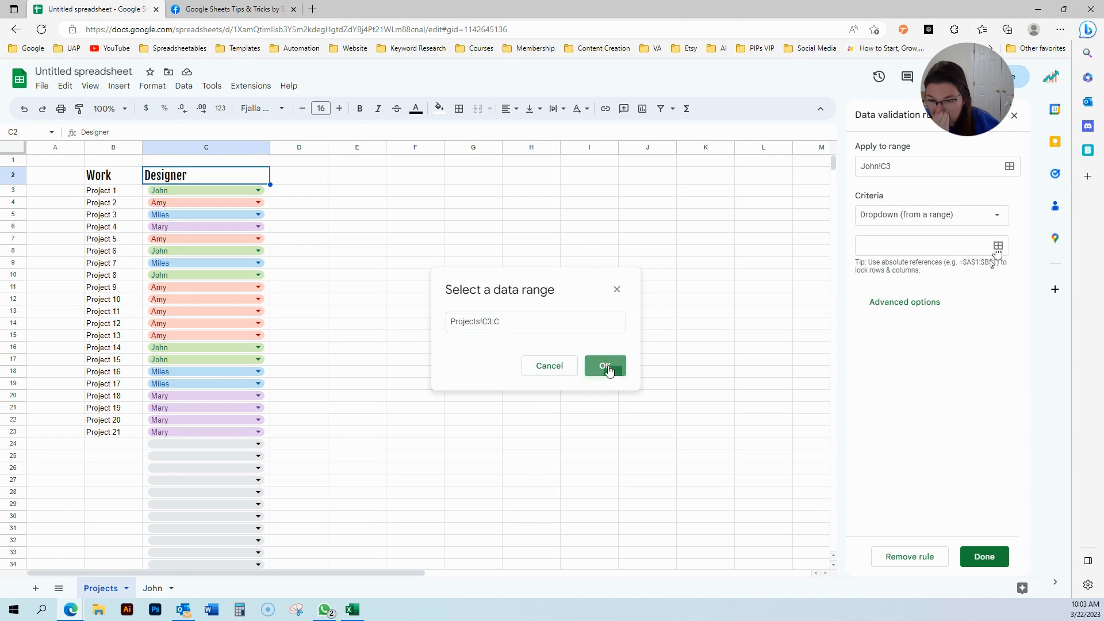
left_click(984, 557)
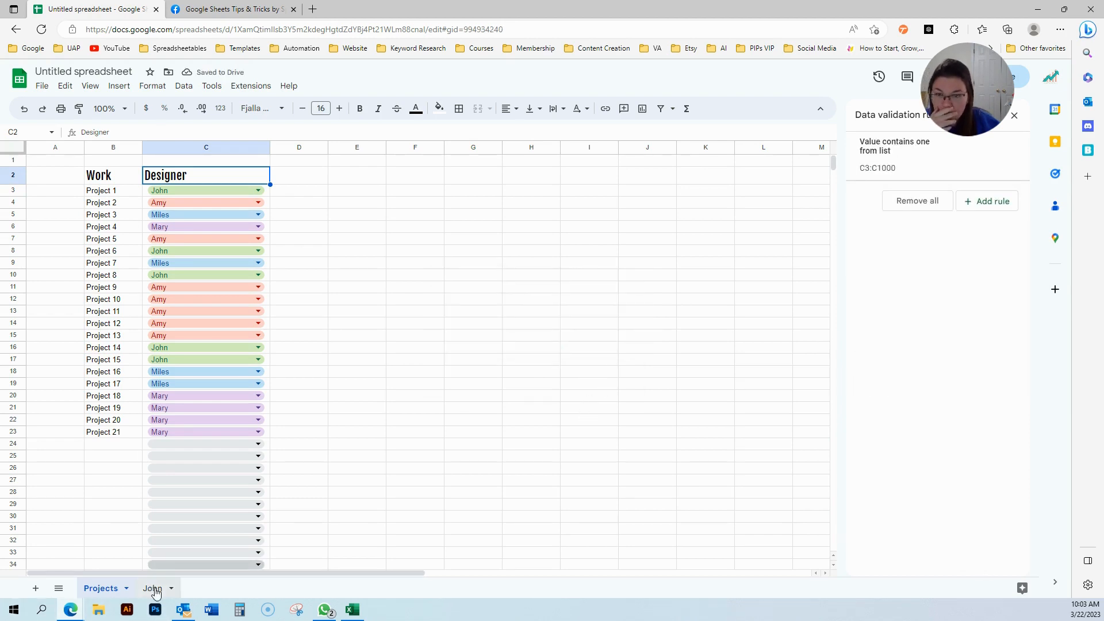
Back on the John sheet, widen column C and check the C3 dropdown's names.
left_click(152, 588)
left_click(324, 314)
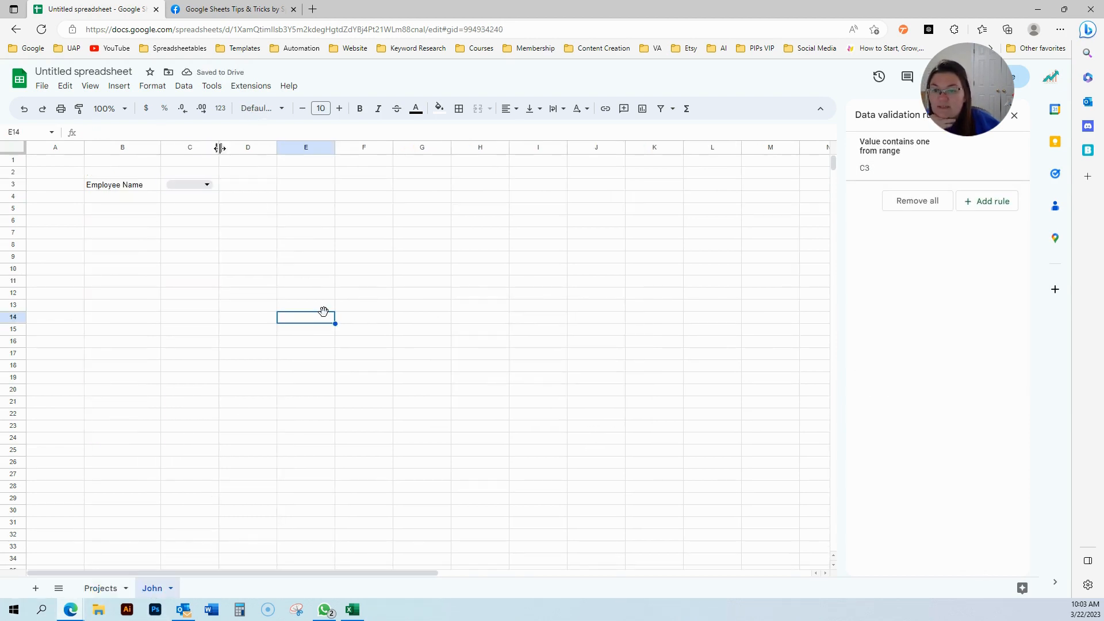
left_click_drag(220, 148, 257, 148)
left_click(246, 185)
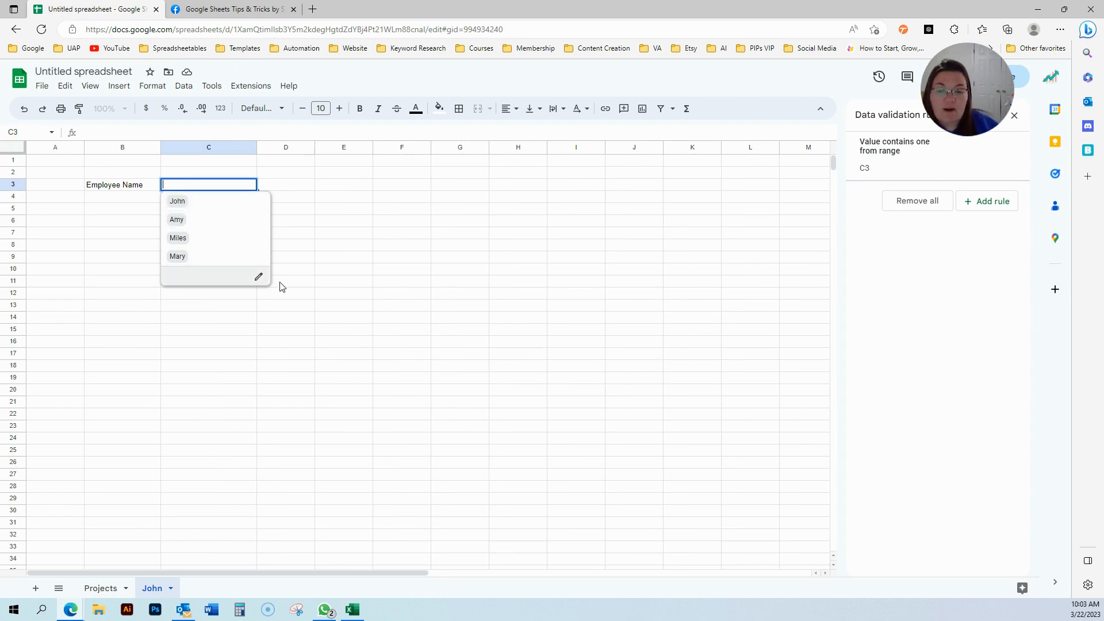
Colour the dropdown chips: John light green, Miles light blue, Amy pink, Mary light purple.
left_click(258, 279)
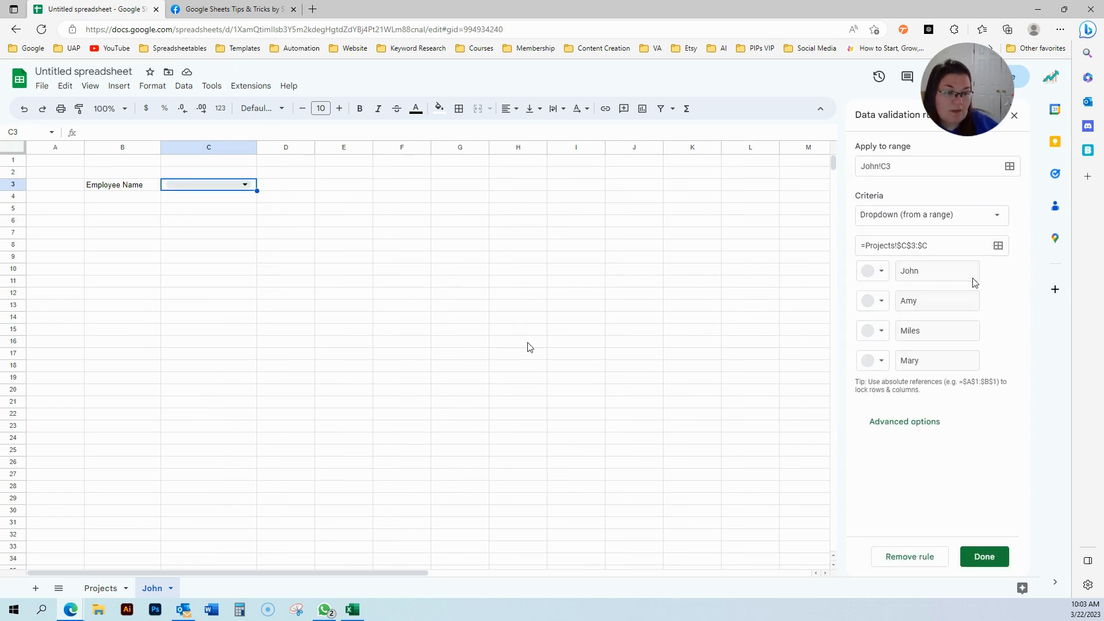
left_click(880, 270)
left_click(949, 313)
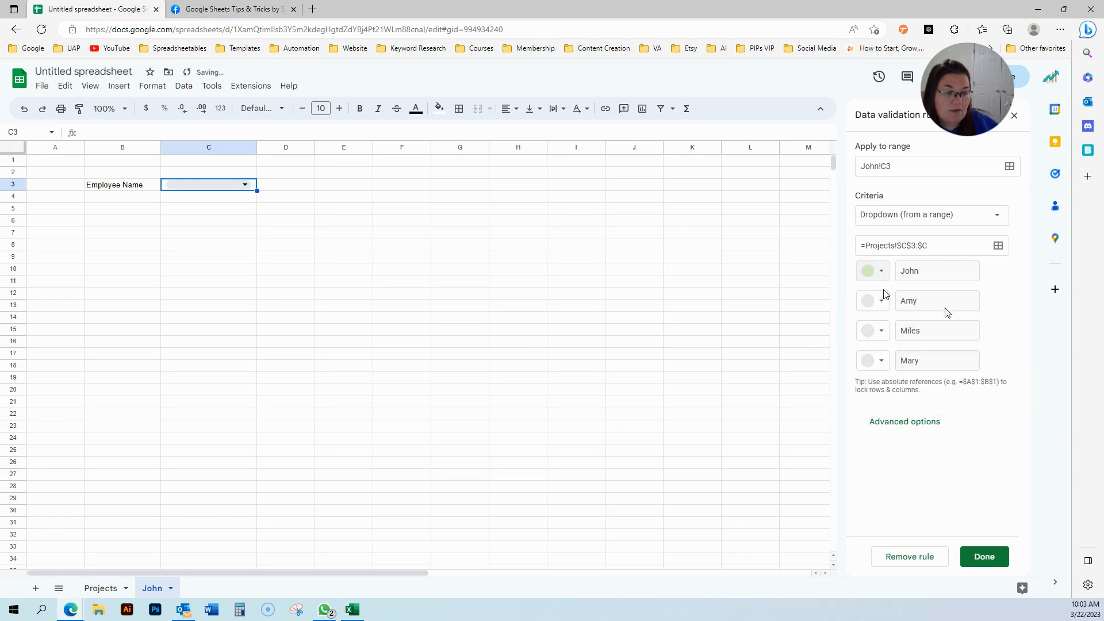
left_click(883, 331)
left_click(883, 332)
left_click(880, 301)
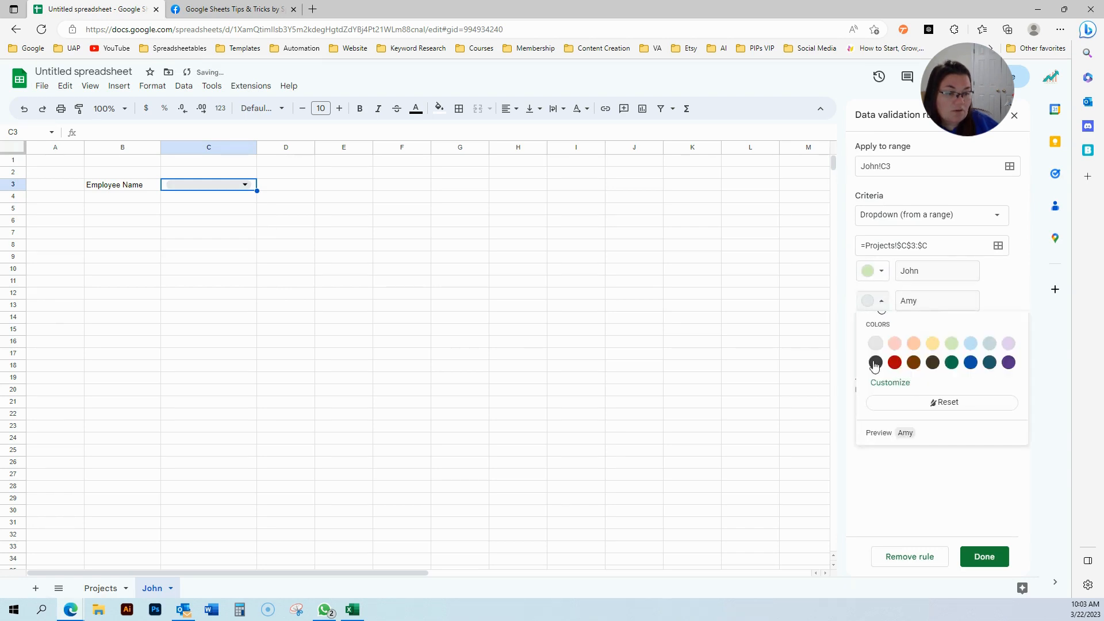
left_click(894, 345)
left_click(884, 362)
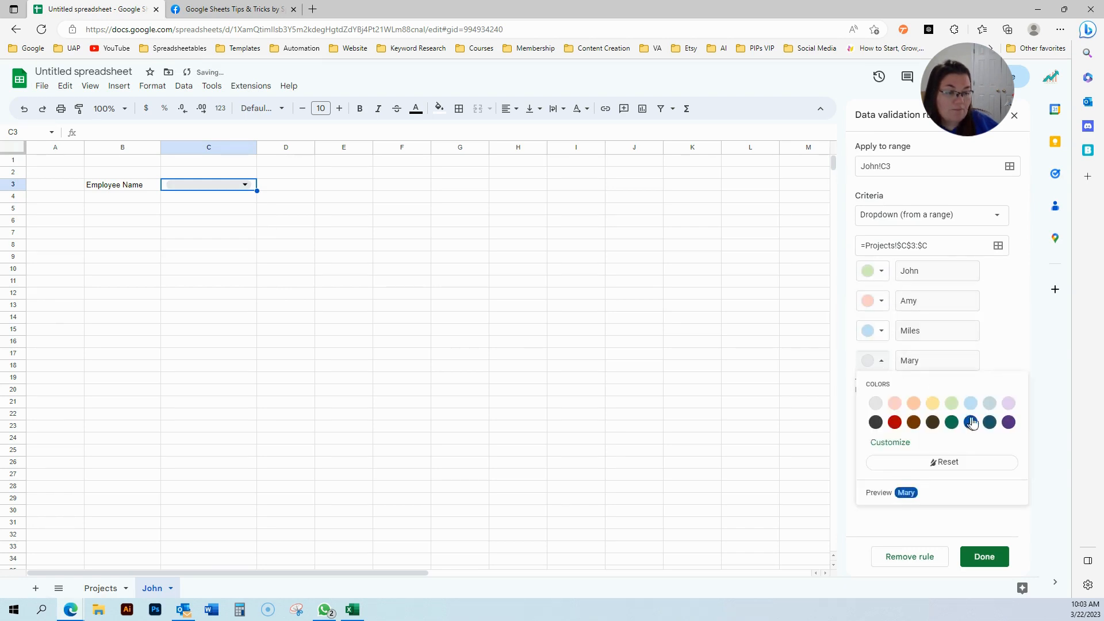
left_click(1010, 404)
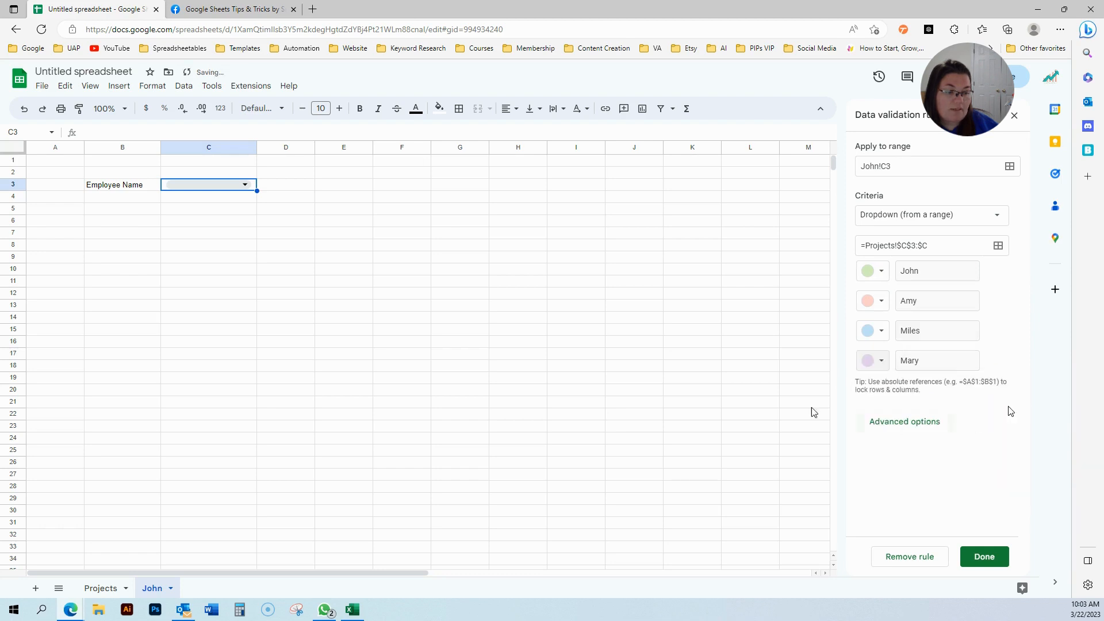
left_click(993, 556)
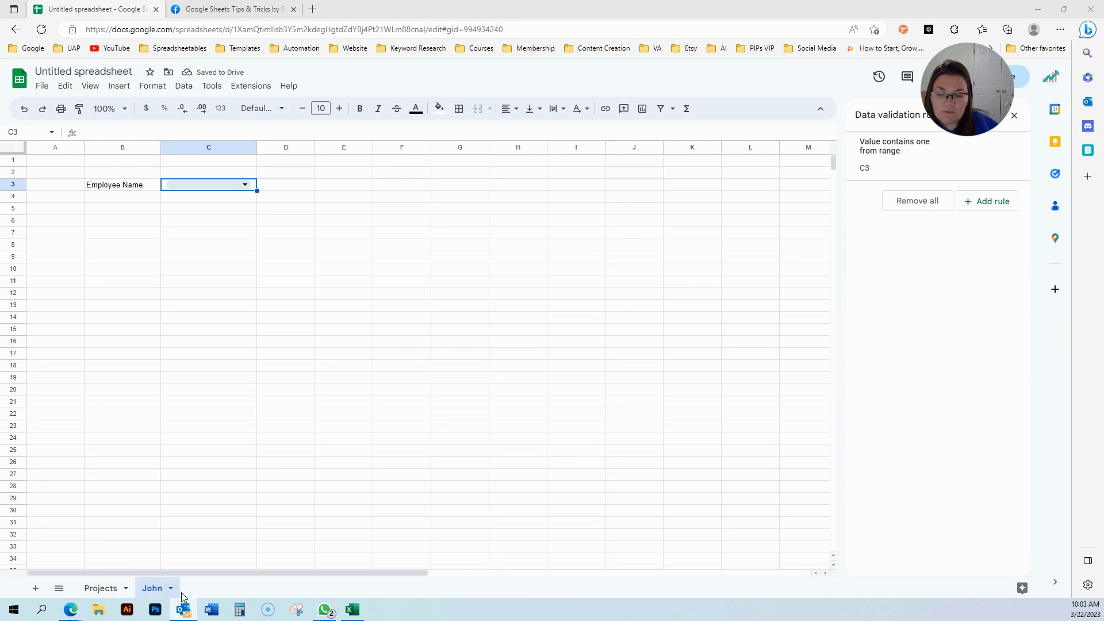
Compare chip colours on Projects, then choose John in the John sheet's C3 dropdown.
left_click(109, 588)
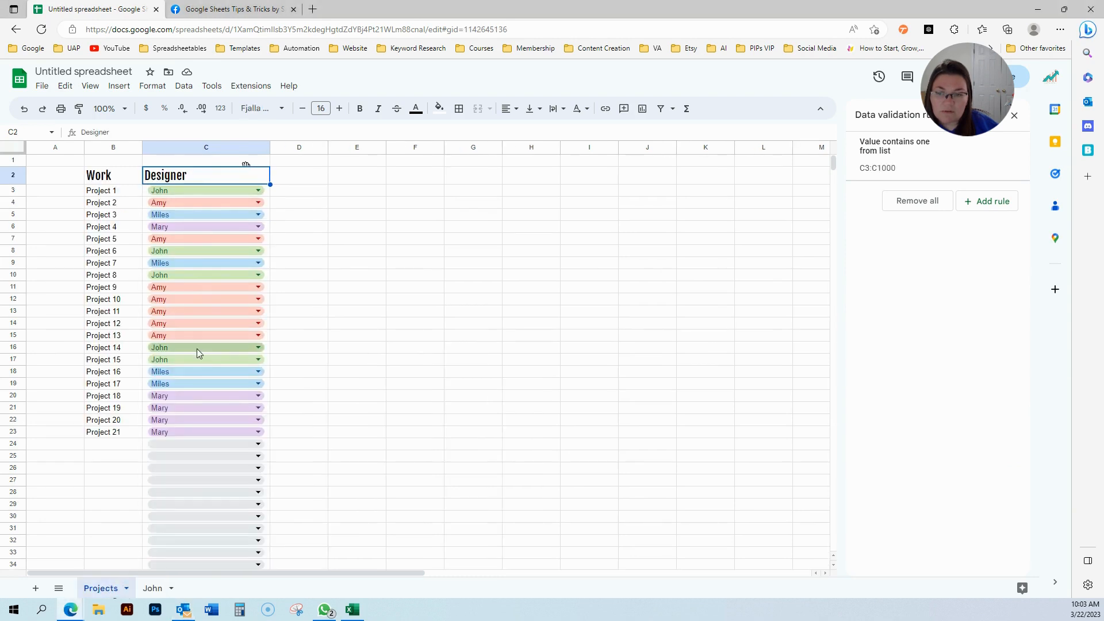
left_click(152, 588)
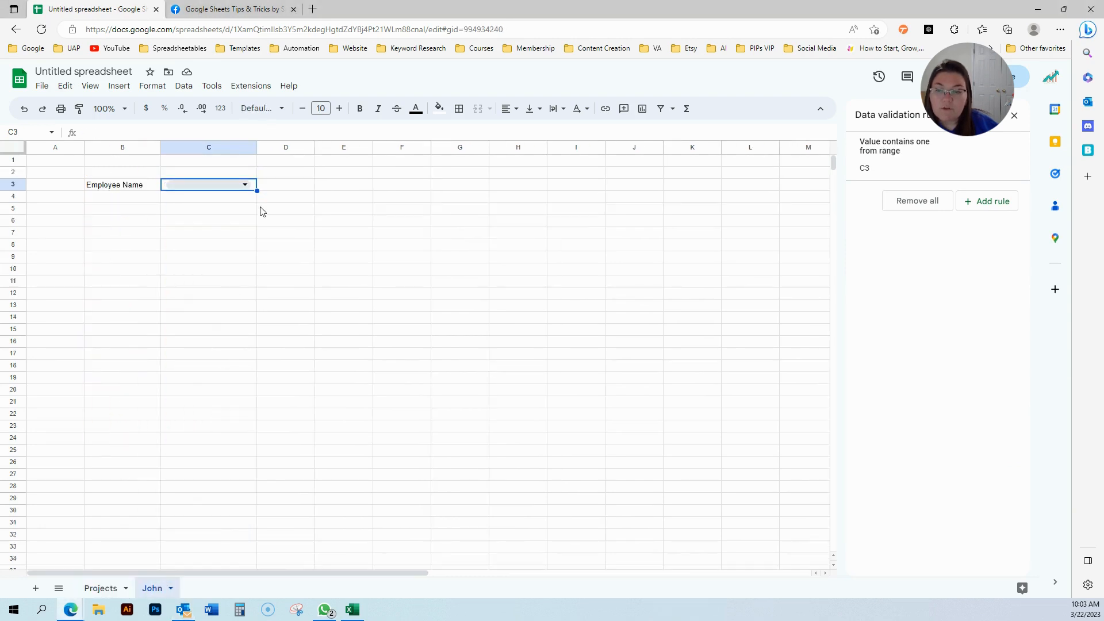
left_click(219, 185)
left_click(217, 204)
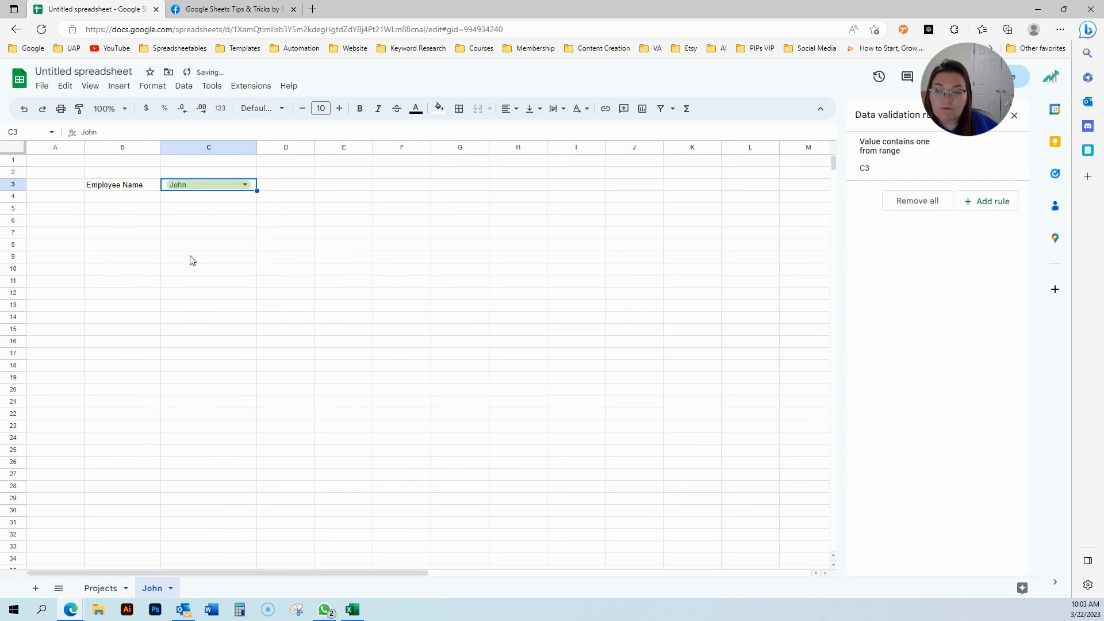
left_click(136, 216)
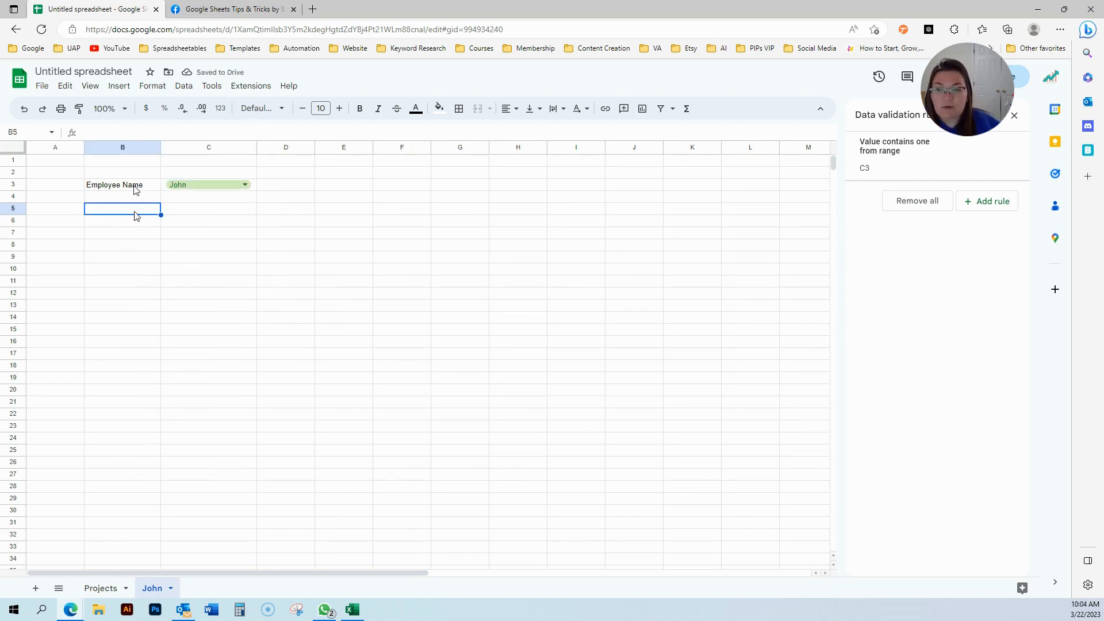
Format the Employee Name label in B3 as Fjalla One, size 20.
left_click(136, 190)
left_click(281, 109)
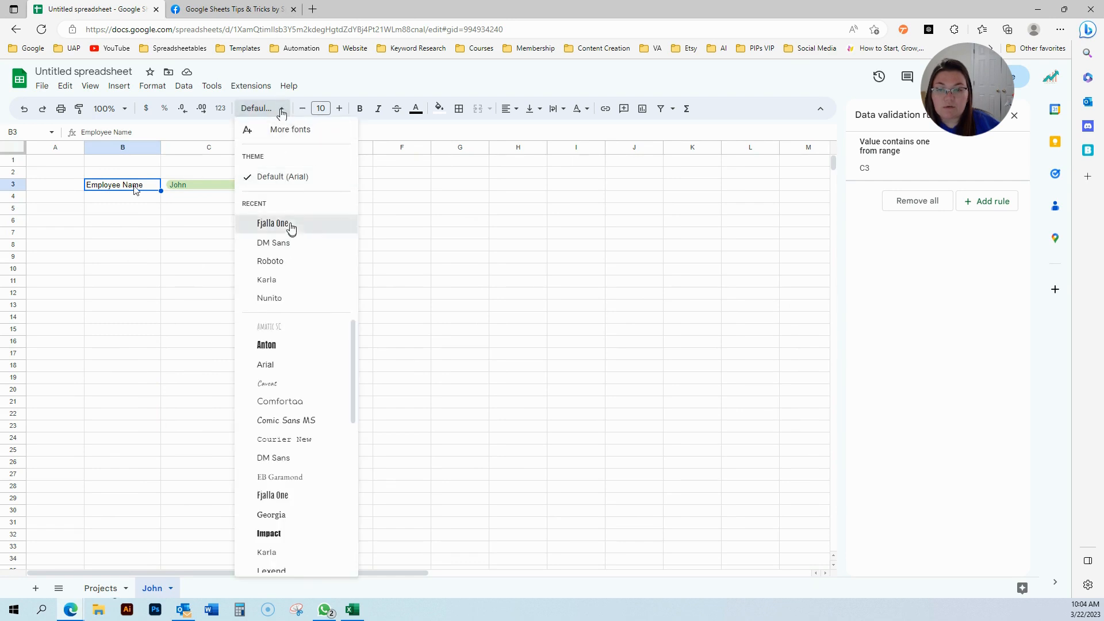
left_click(292, 224)
left_click(326, 108)
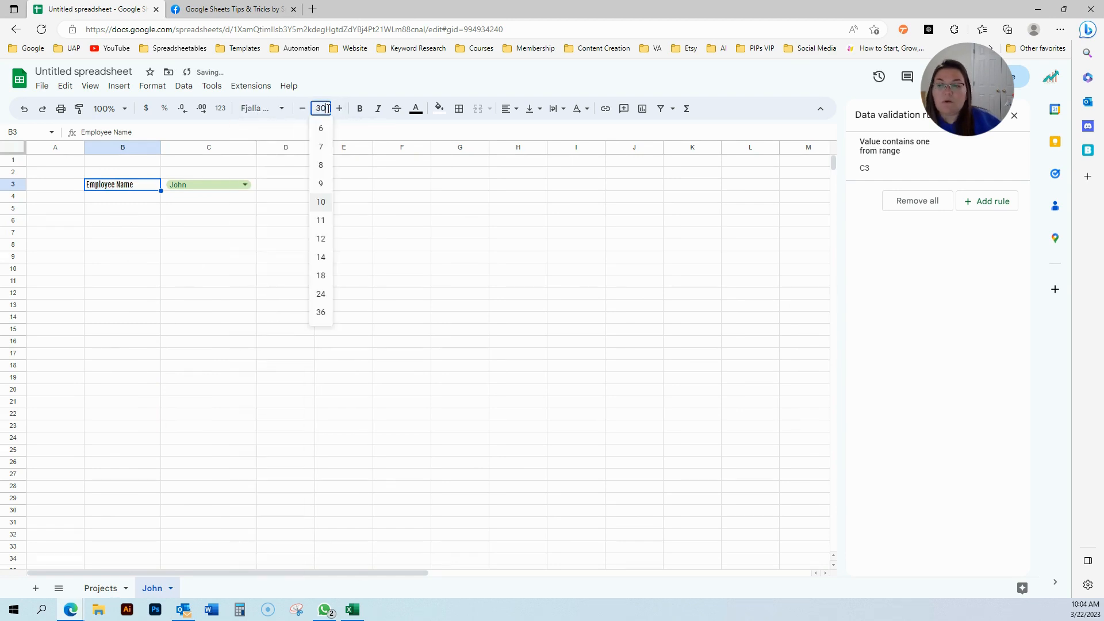
key("Return")
left_click(329, 109)
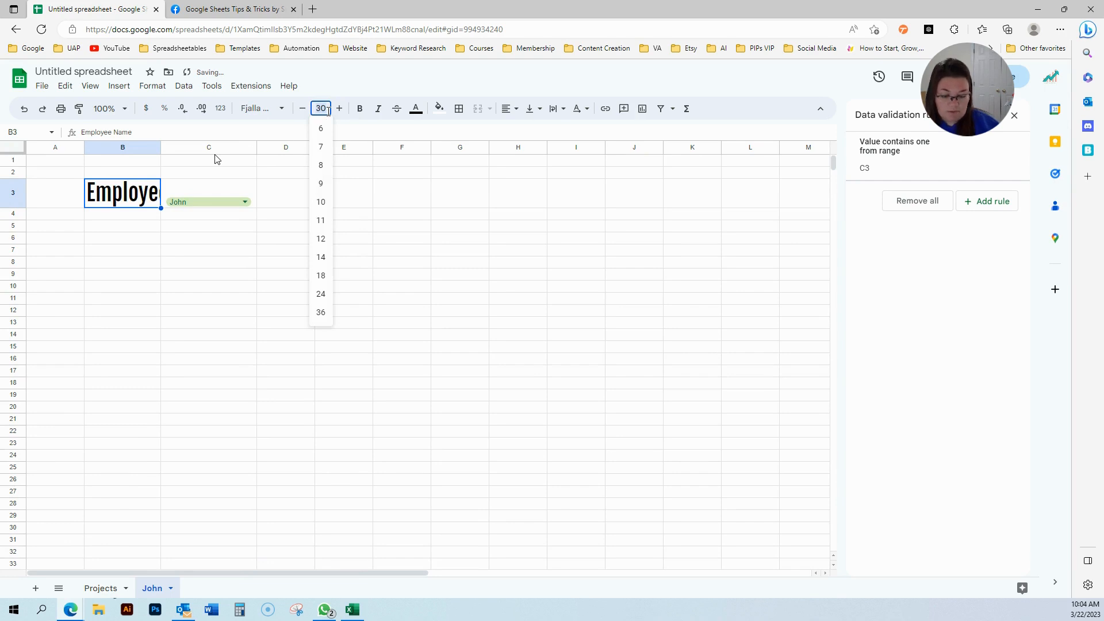
key("Return")
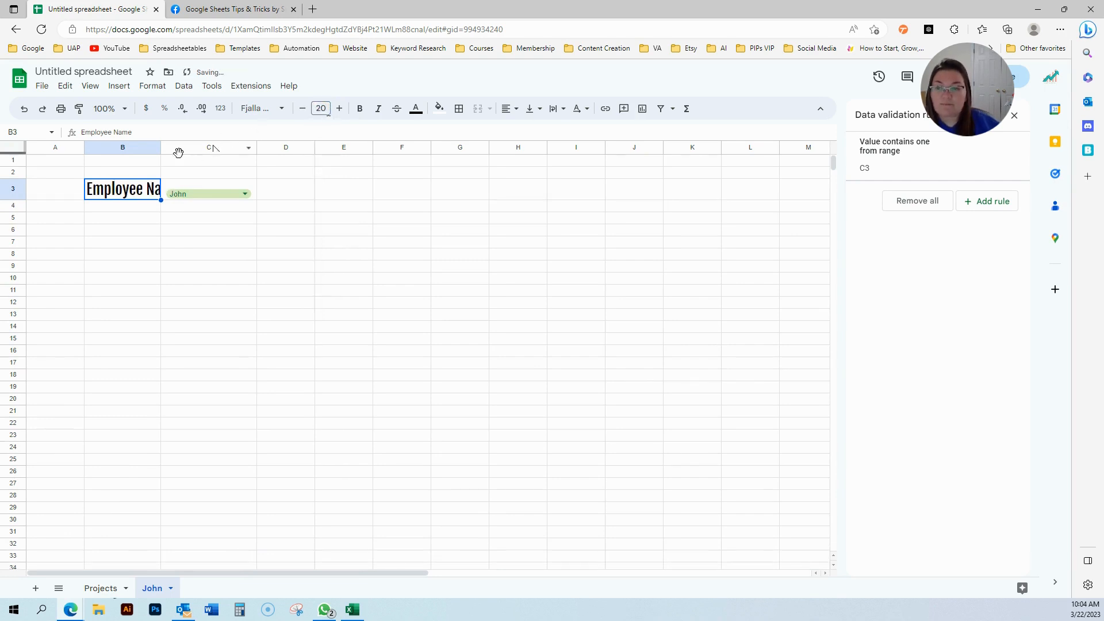
Widen column B and change the label to 'Employee Name:'.
left_click_drag(160, 148, 200, 147)
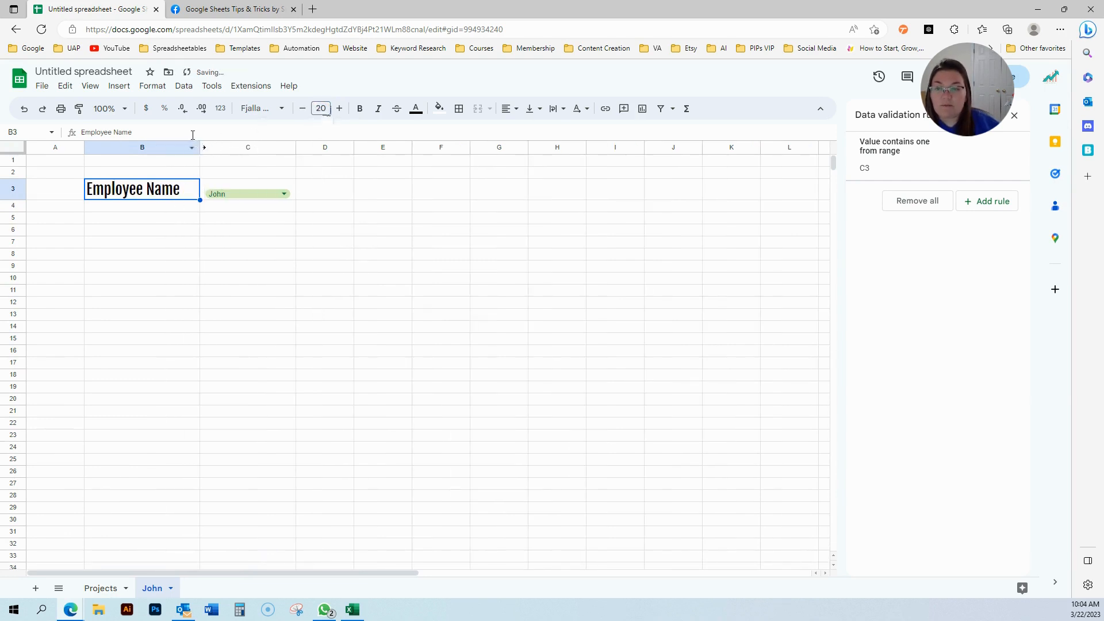
double_click(181, 190)
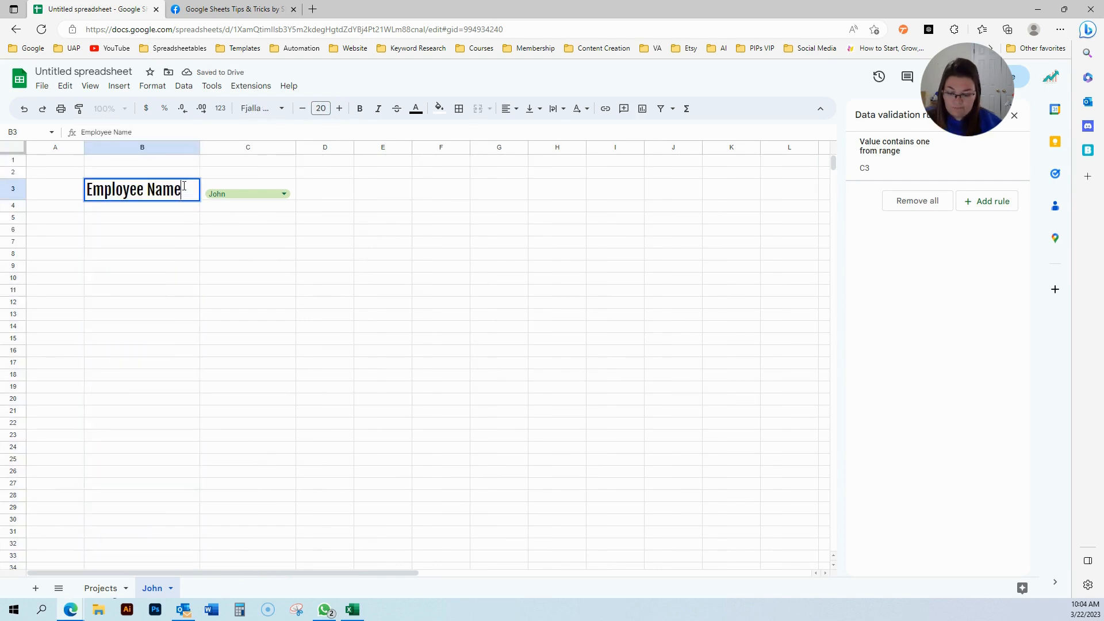
left_click(181, 280)
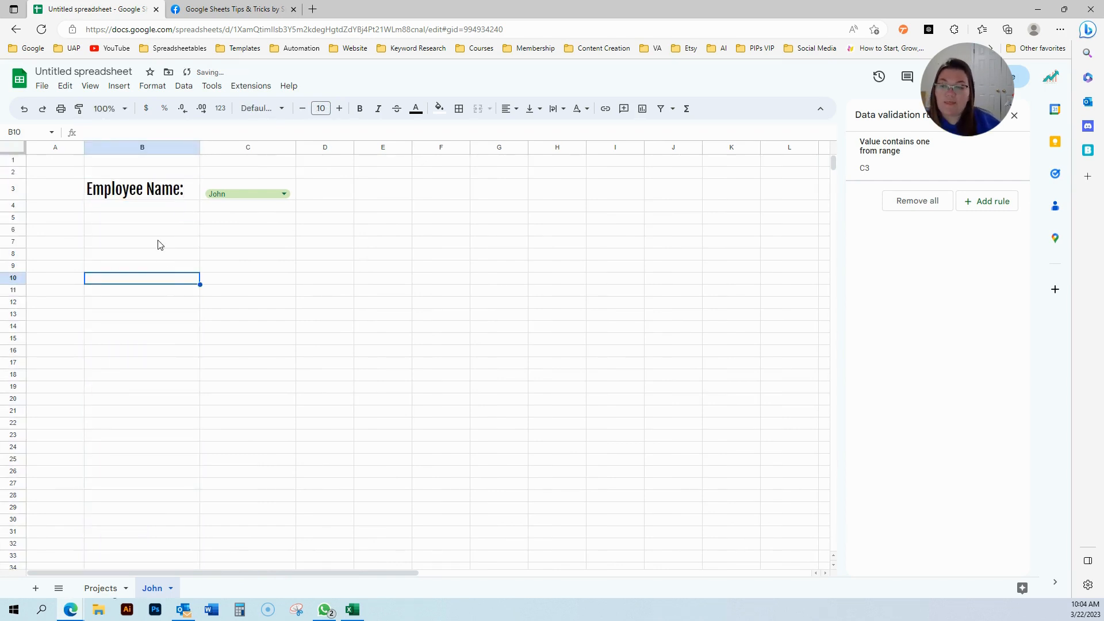
Copy the label into B5 and retype it as 'ASSIGNED PROJECTS'.
left_click(154, 196)
left_click(139, 221)
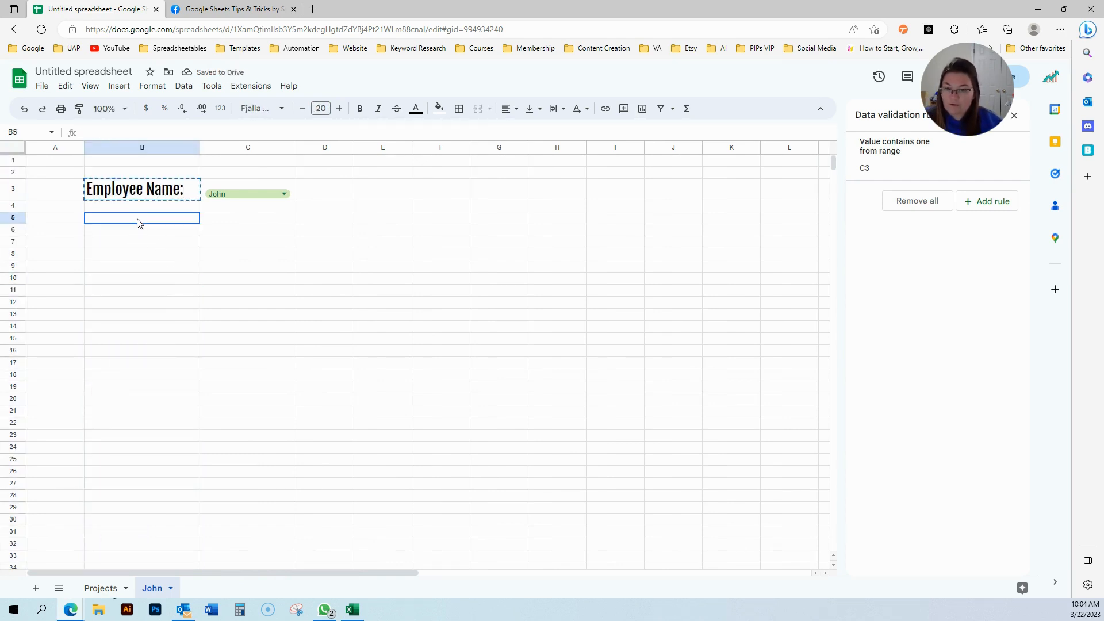
type("Employee Name:")
triple_click(140, 221)
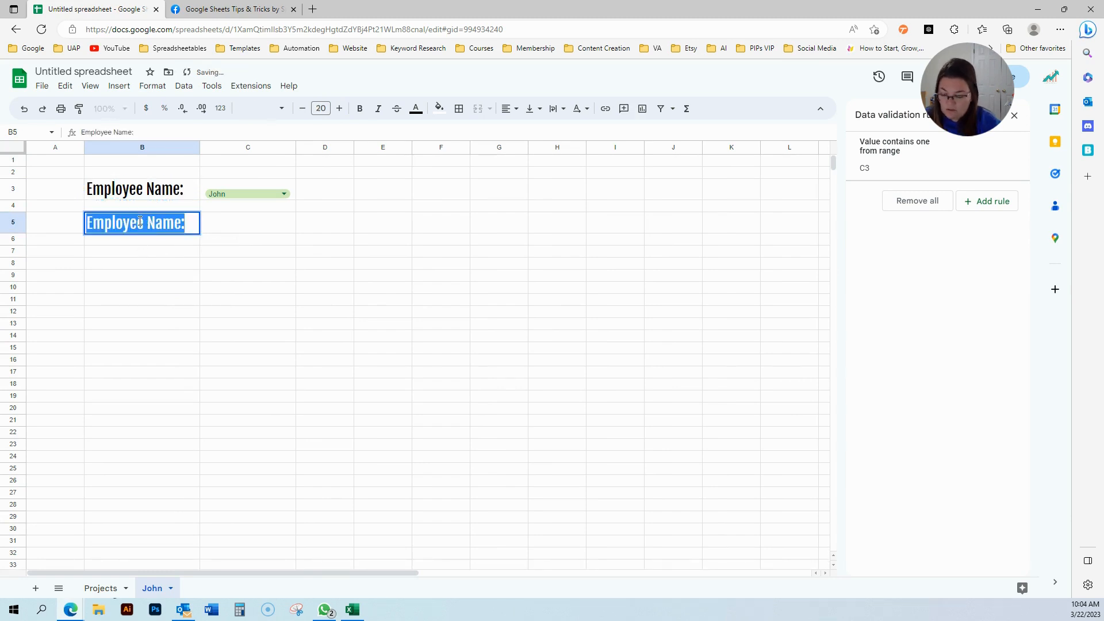
type("ASSIGNED PROJECT")
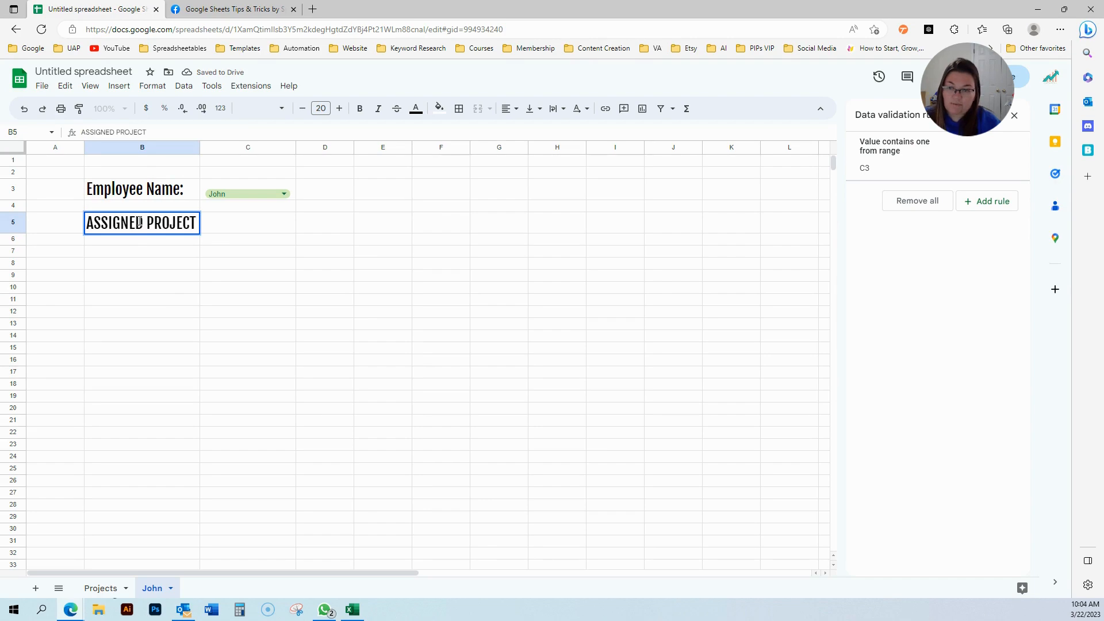
type("S")
key("Return")
left_click(154, 265)
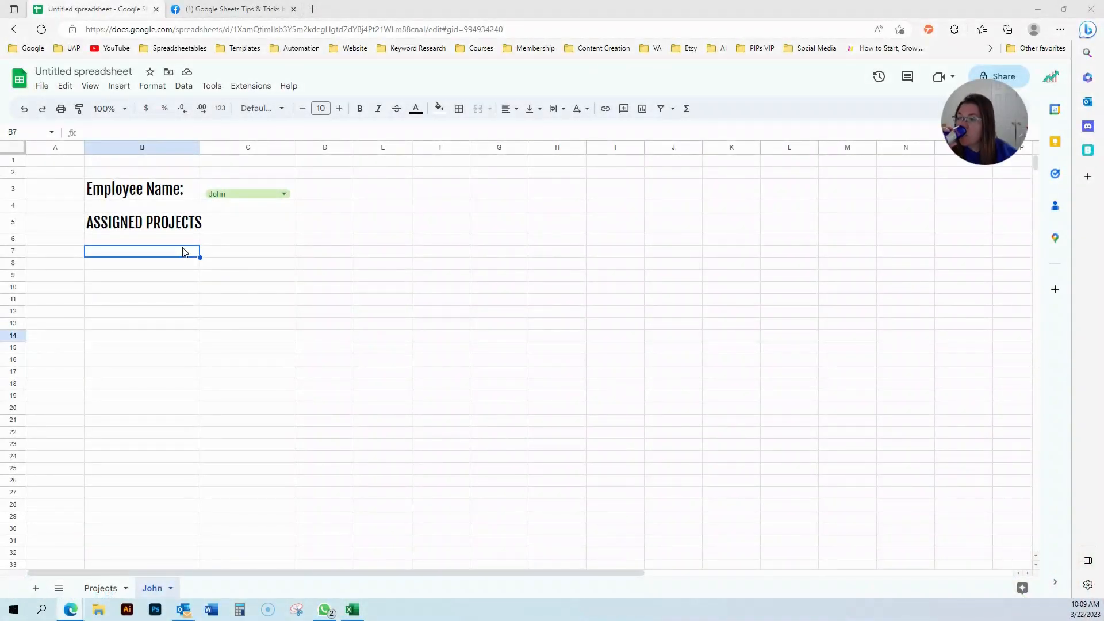
Enter =FILTER(Projects!B:B,Projects!C:C=C3) in B7 to list John's projects.
type("=")
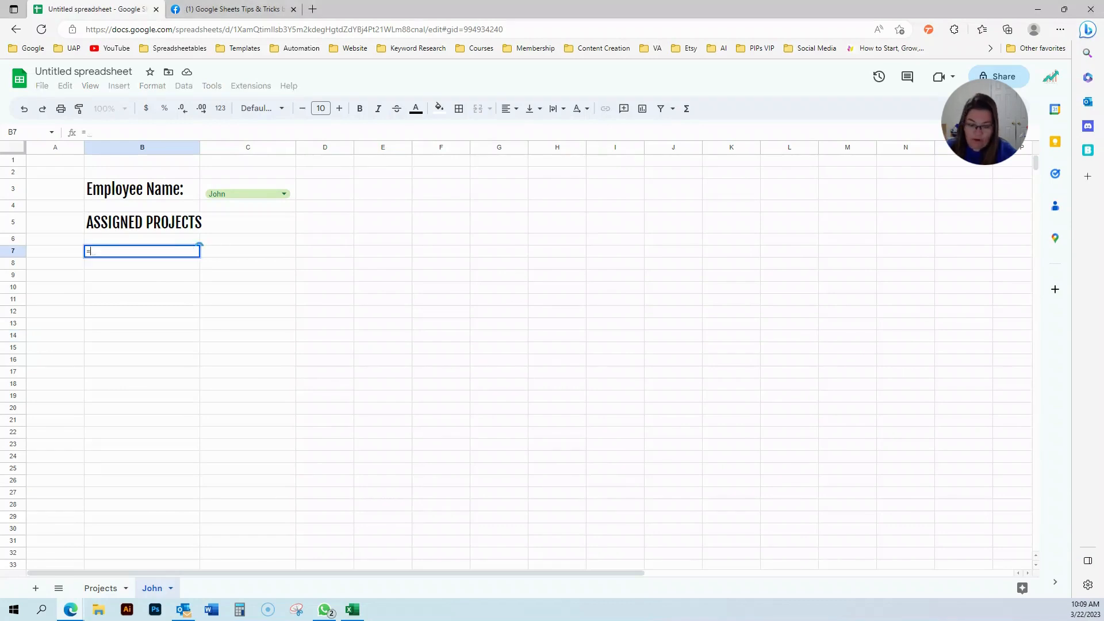
type("FILTER")
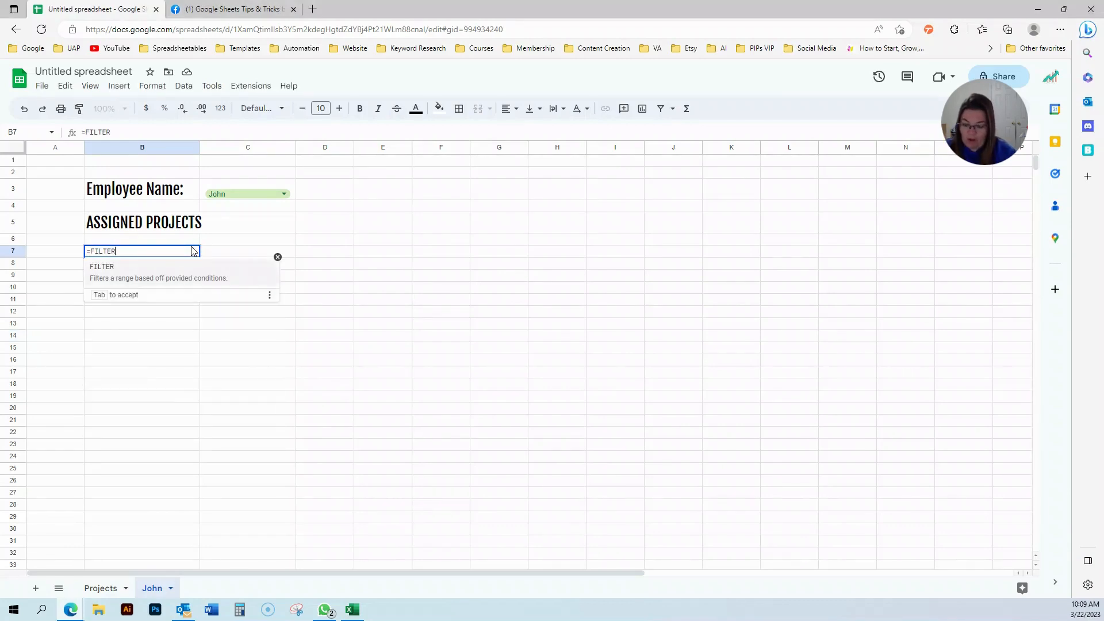
type("(")
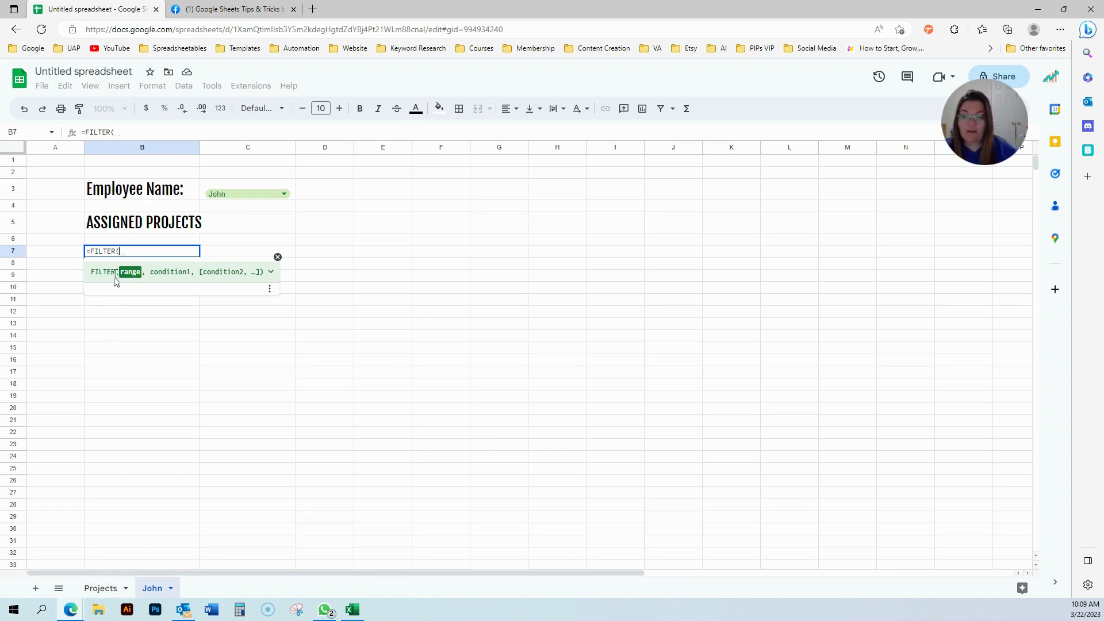
left_click(102, 589)
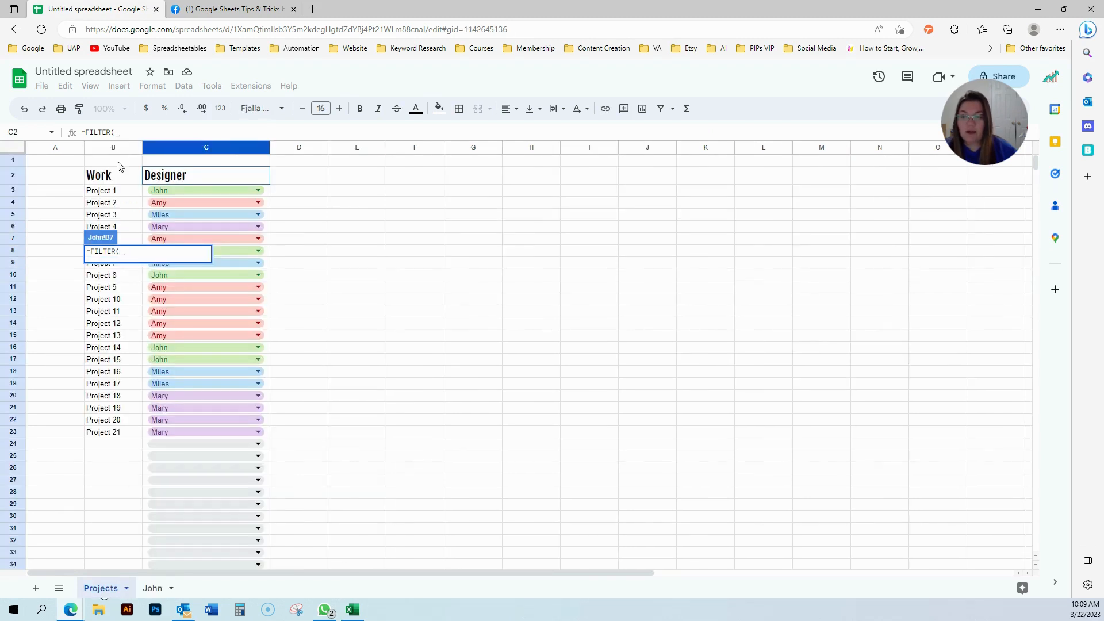
left_click(113, 149)
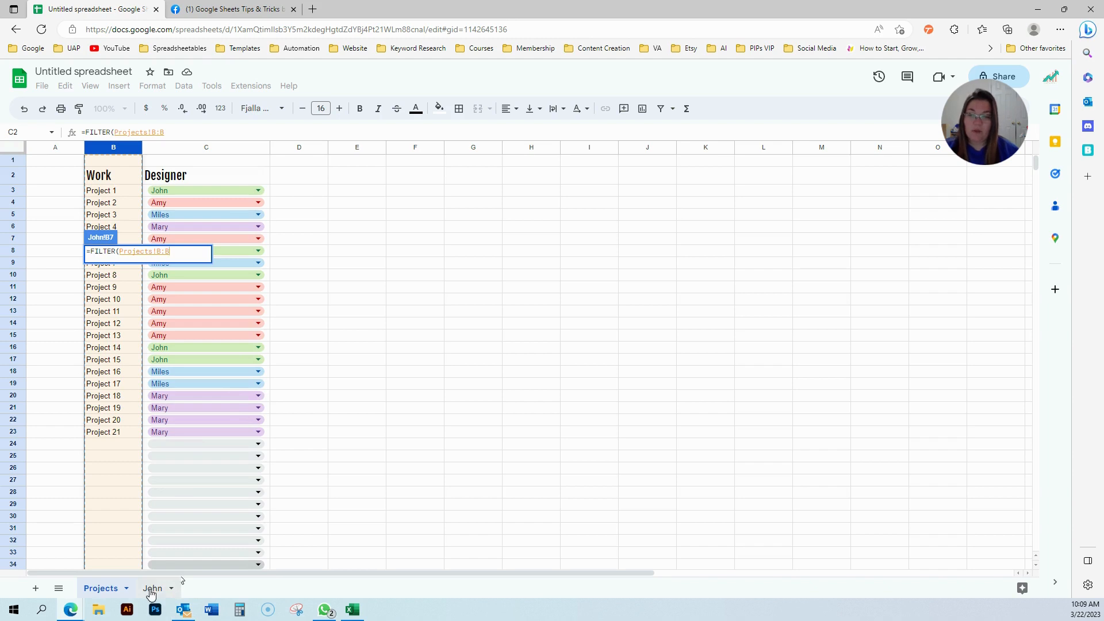
left_click(176, 133)
type(",")
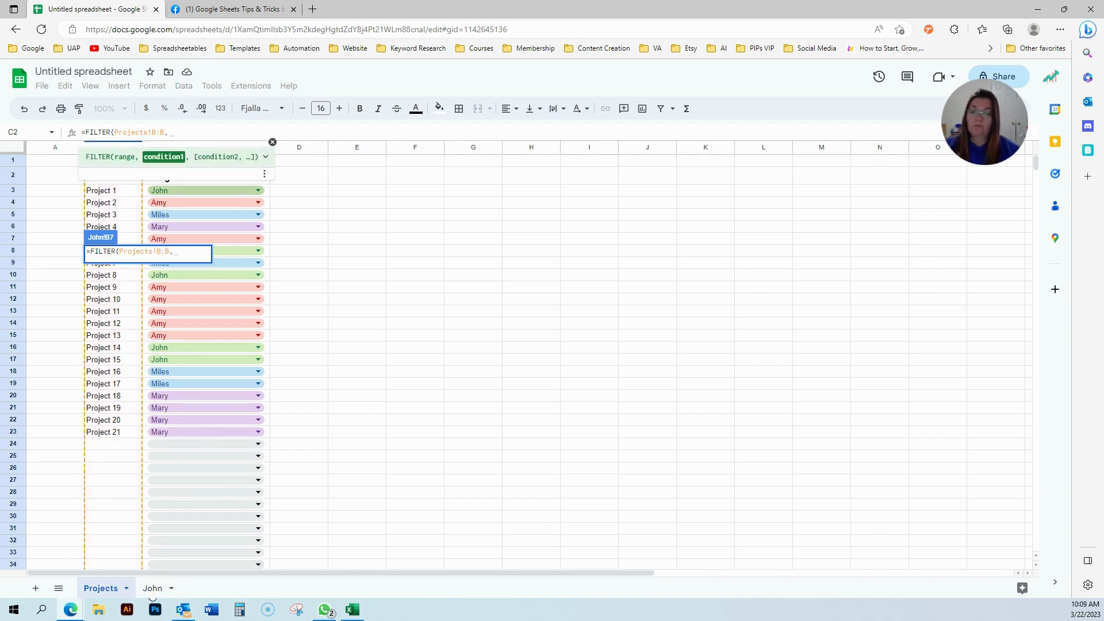
left_click(273, 142)
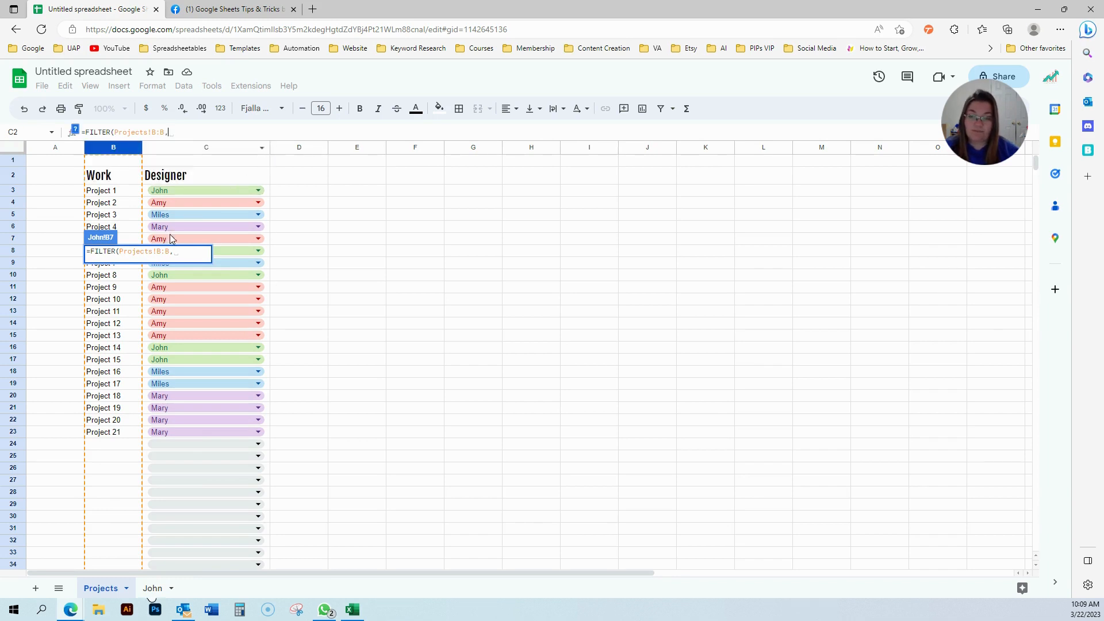
left_click(192, 148)
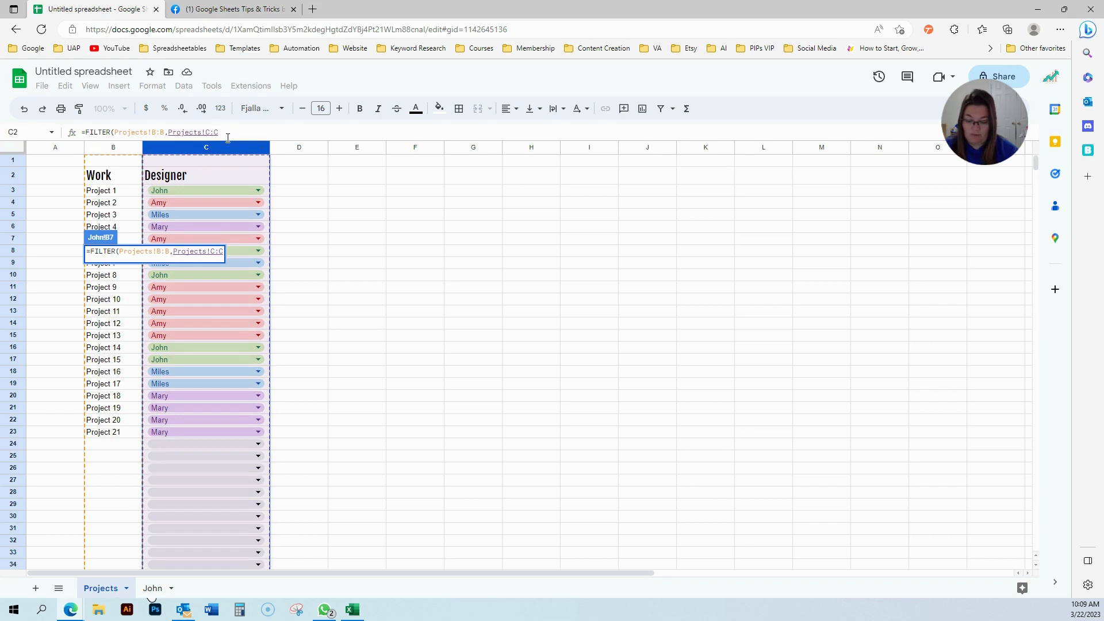
type("=\"")
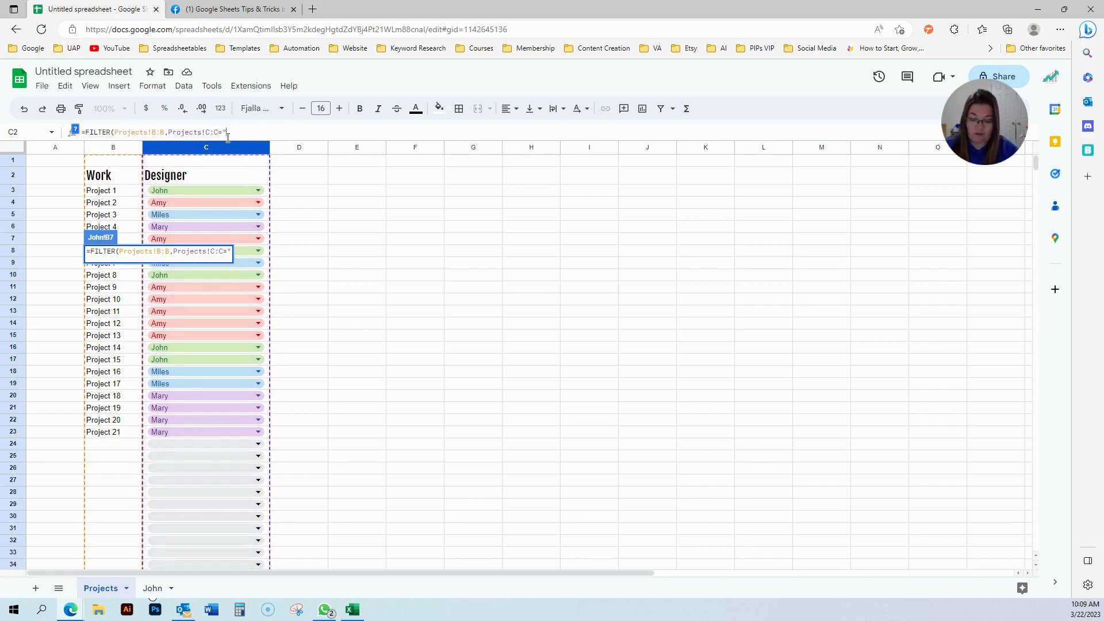
key("BackSpace")
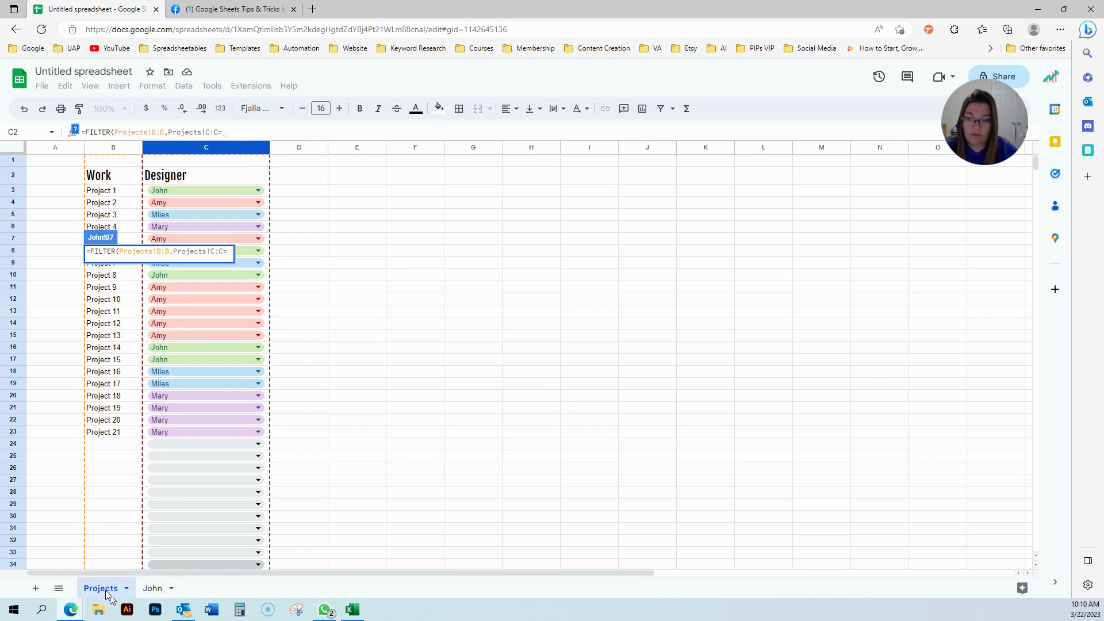
left_click(152, 588)
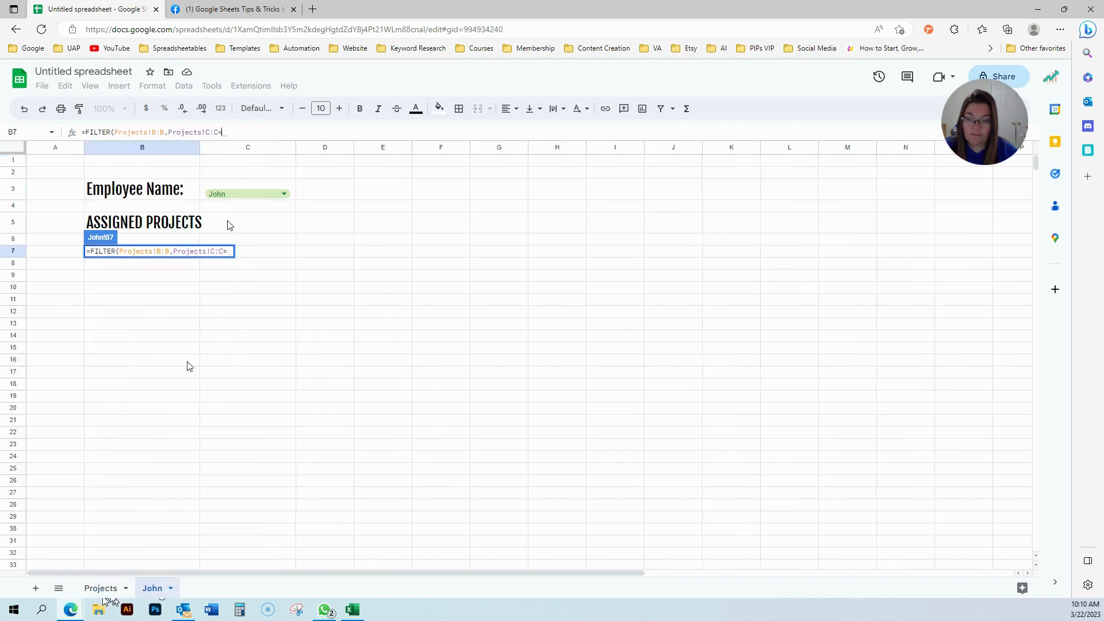
left_click(230, 195)
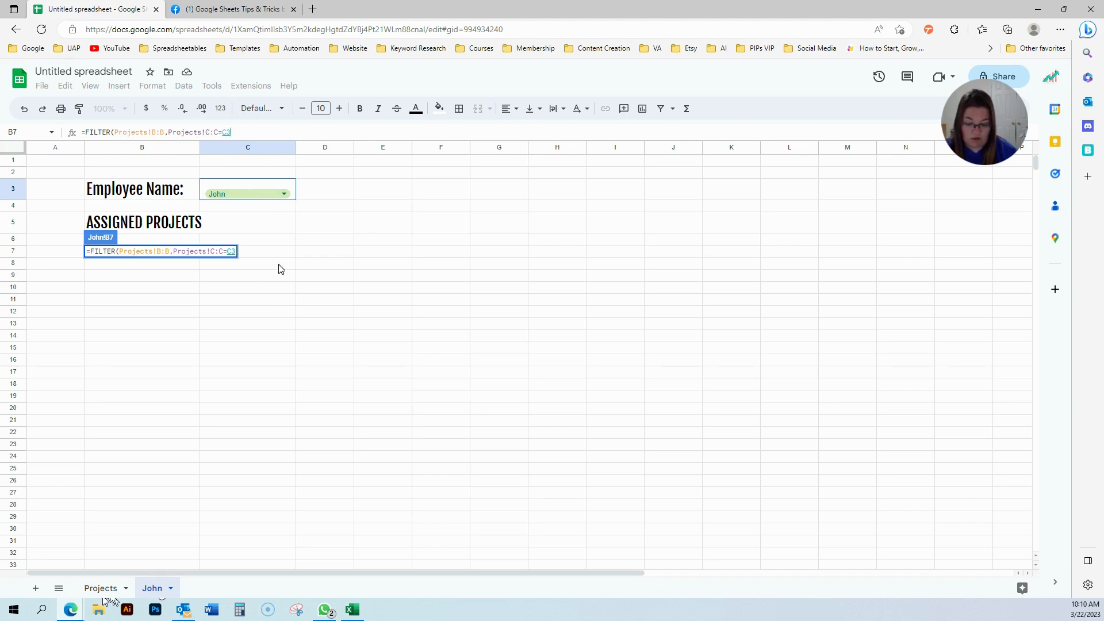
type(")")
key("Return")
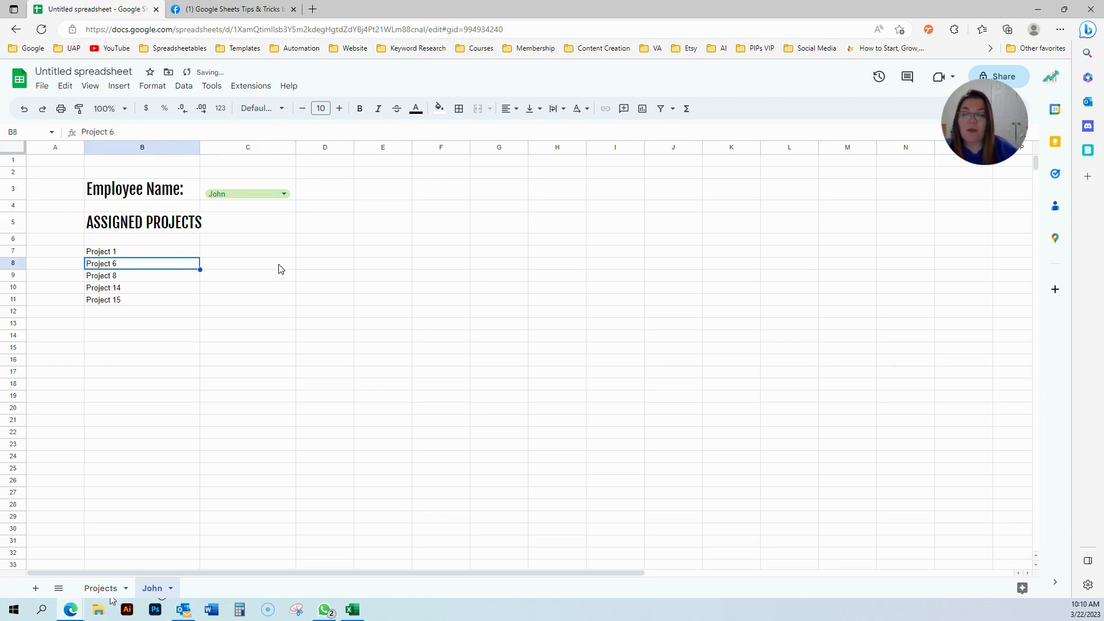
key("Up")
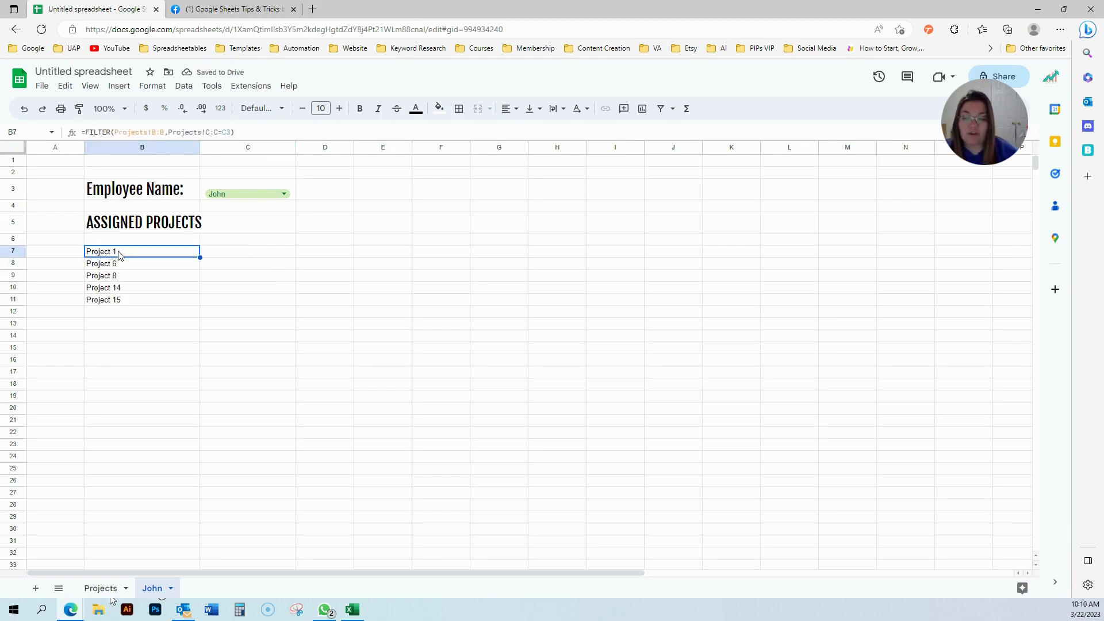
key("Down")
key("Down")
key("Down")
key("Down")
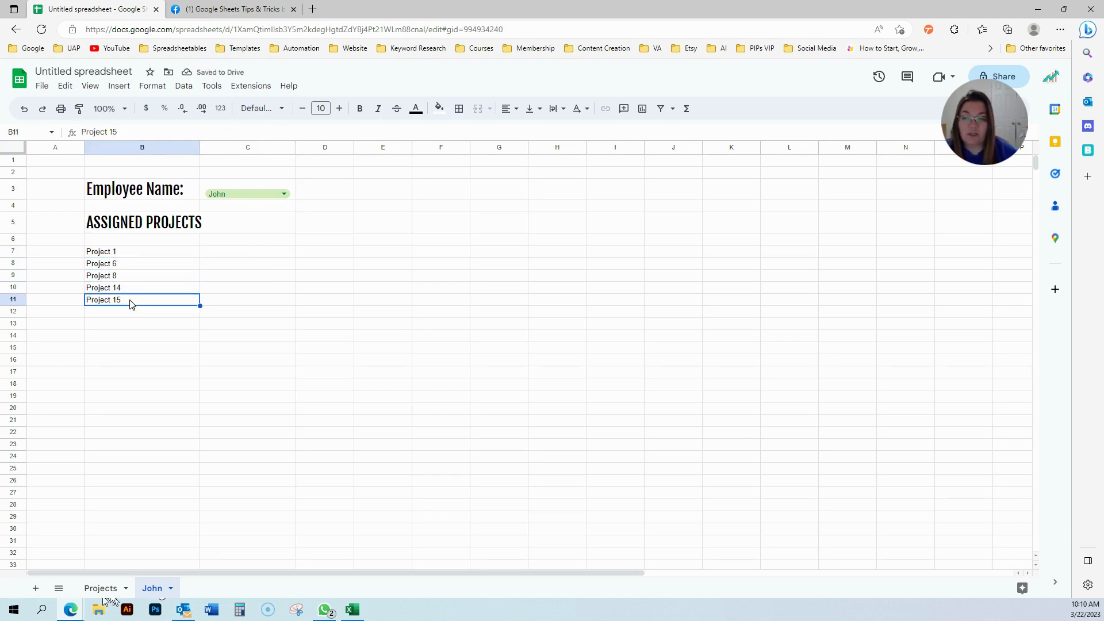
left_click(103, 589)
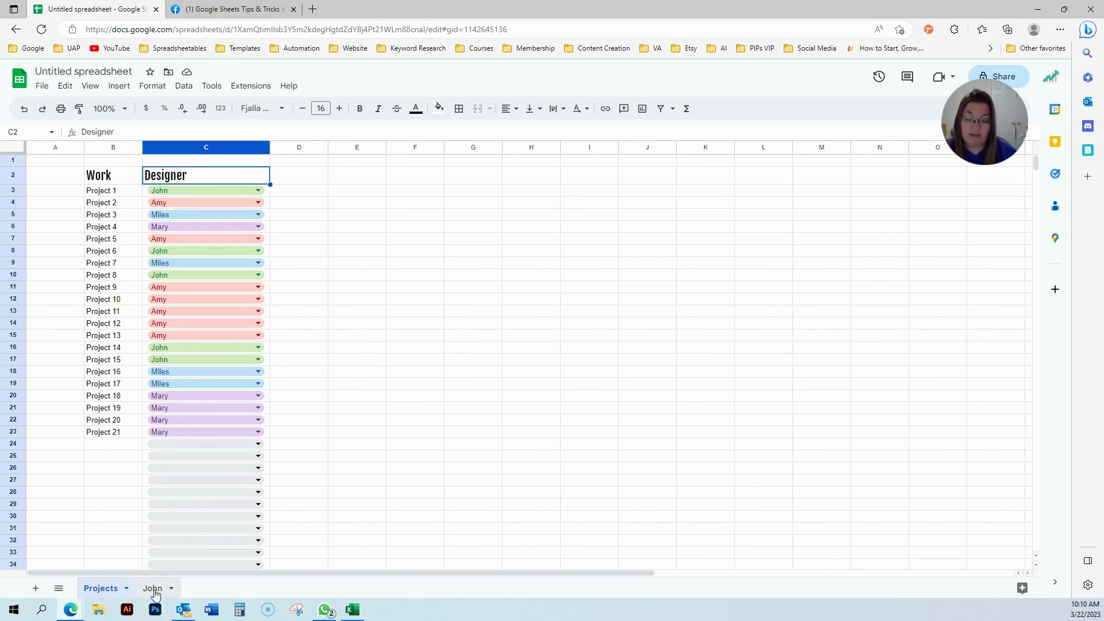
left_click(368, 228)
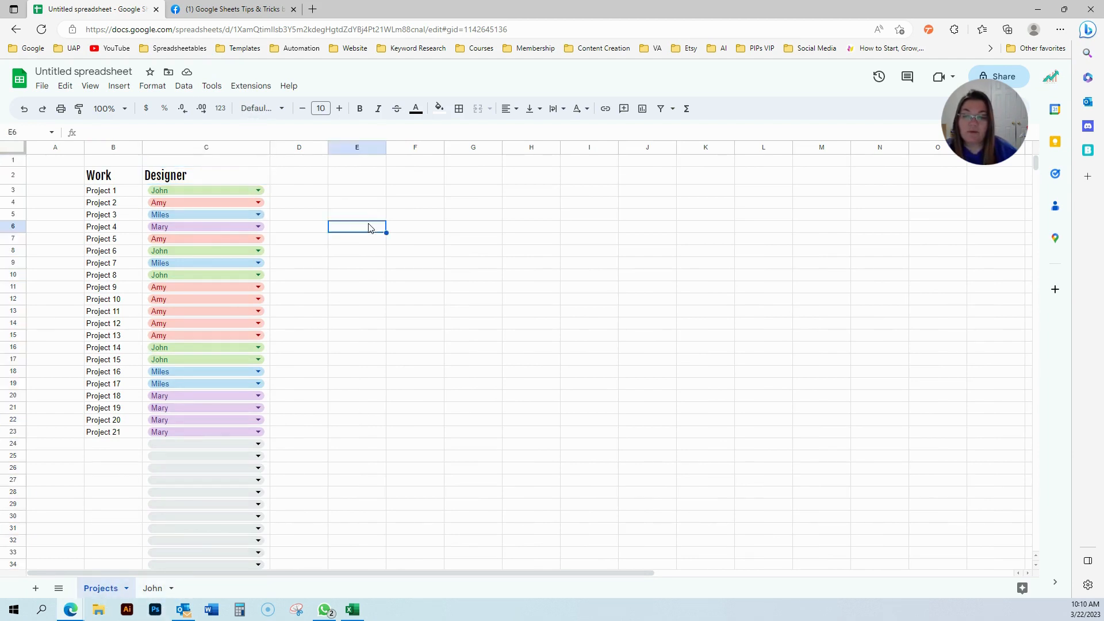
left_click(152, 587)
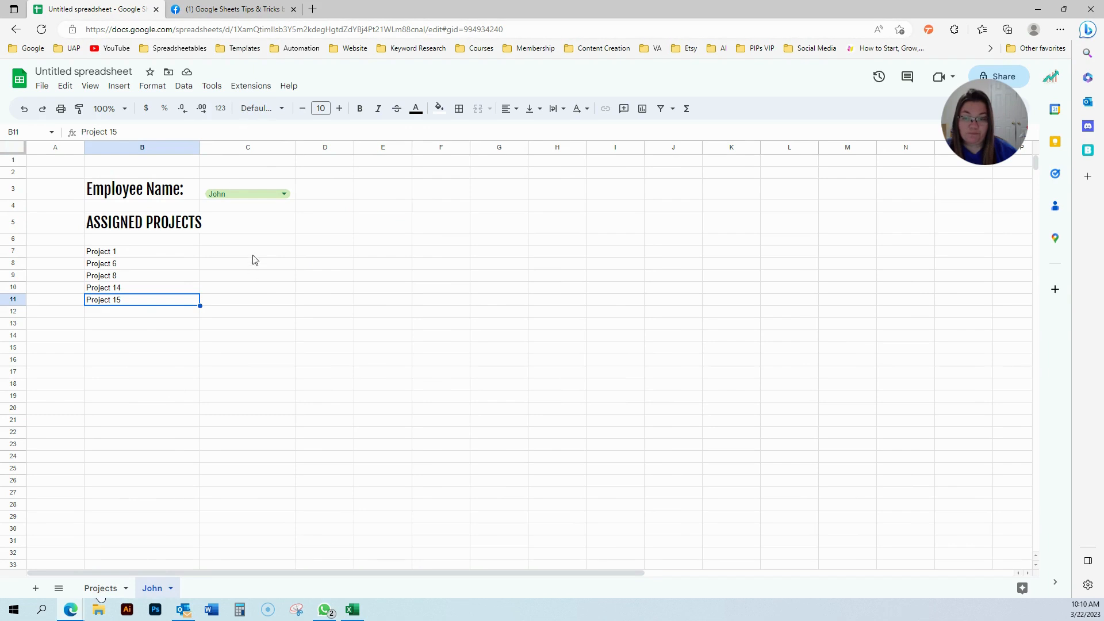
Copy the formatted ASSIGNED PROJECTS heading from B5.
left_click_drag(193, 148, 211, 148)
left_click(325, 384)
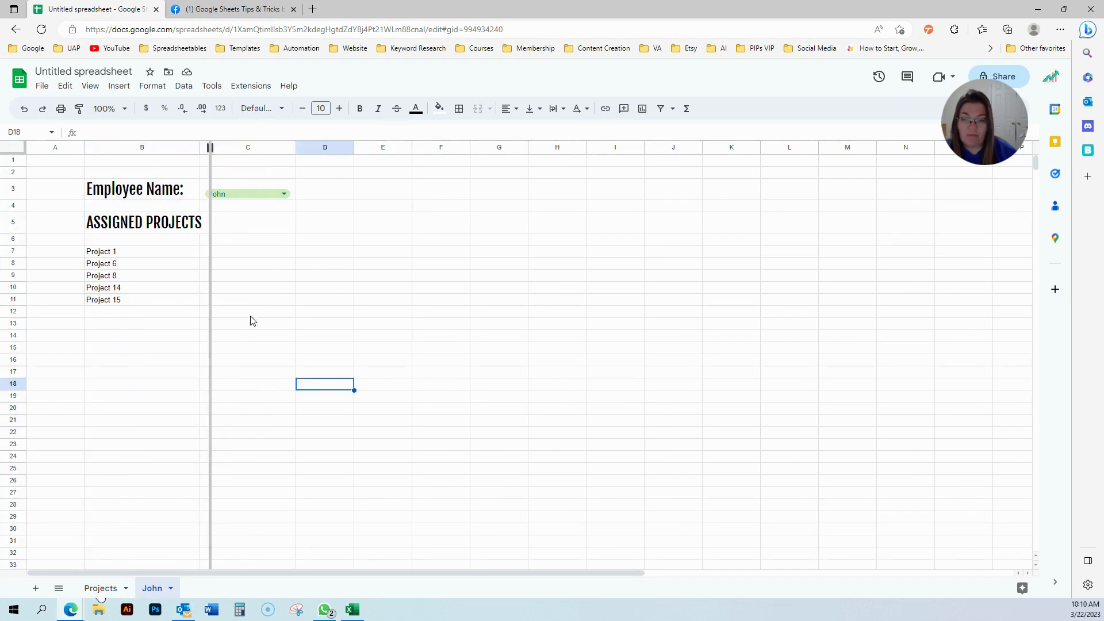
left_click(182, 231)
key("ctrl+c")
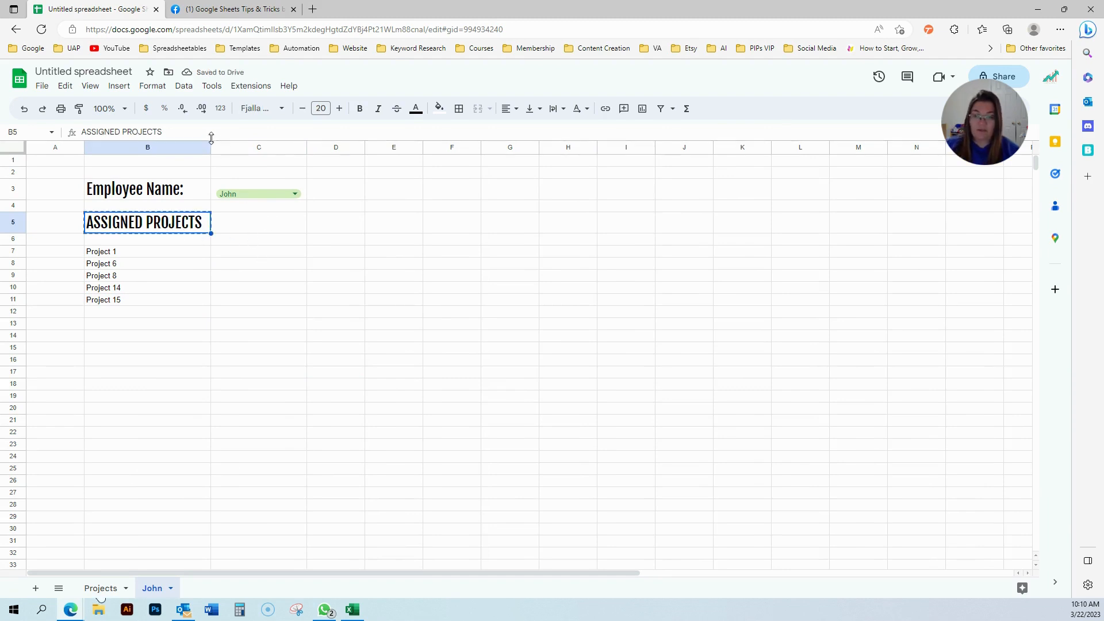
Undo an accidental column insertion so the name dropdown stays in column C.
right_click(228, 148)
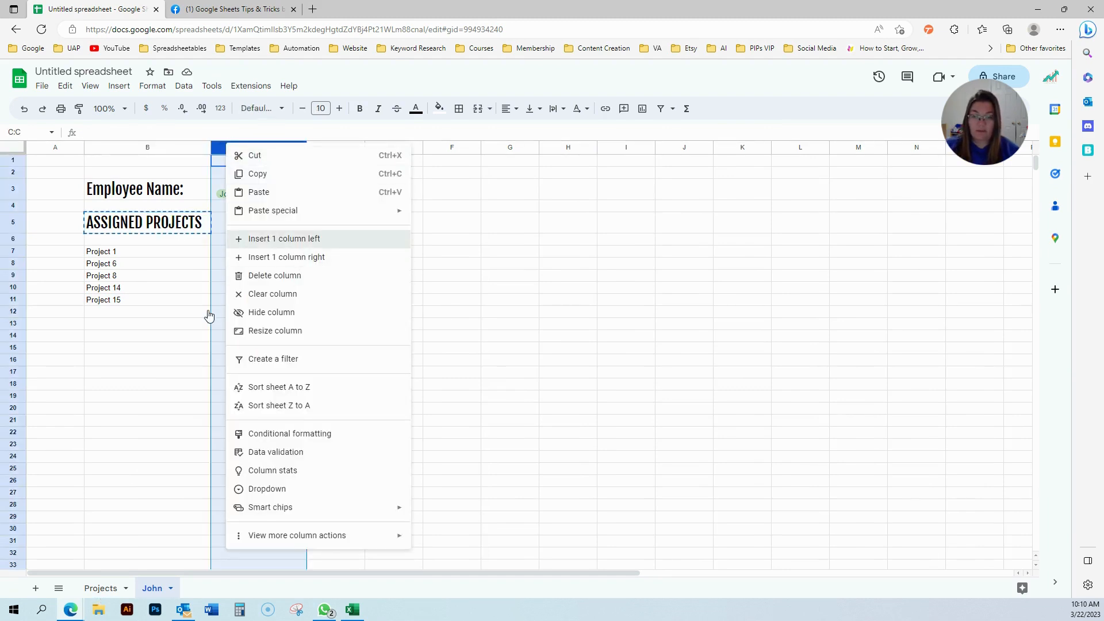
left_click(290, 239)
right_click(256, 146)
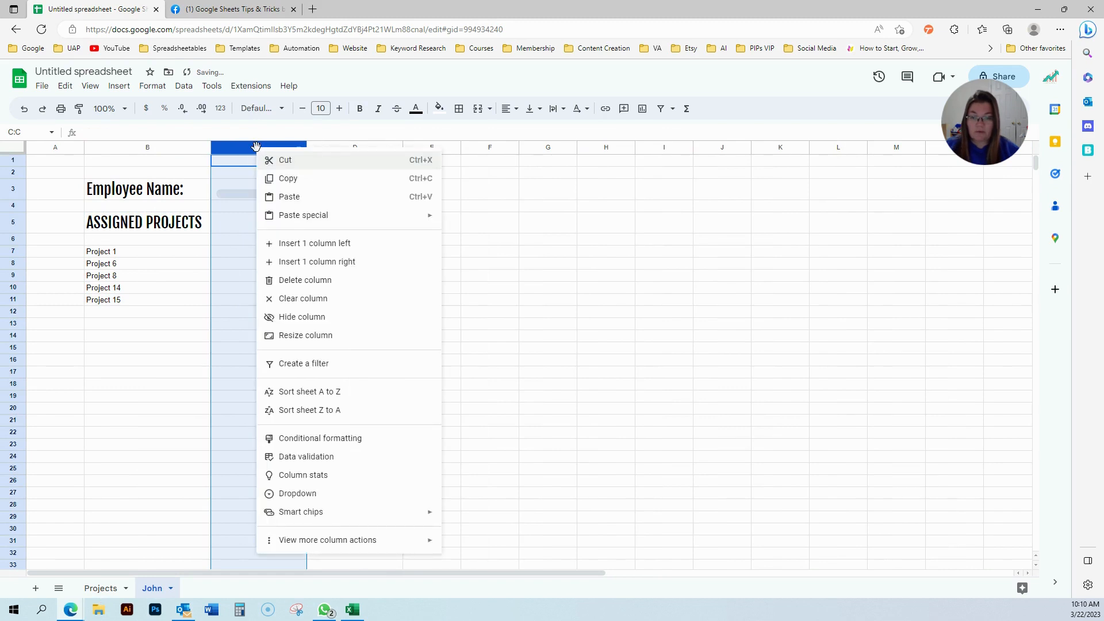
left_click(216, 331)
key("ctrl+z")
left_click(263, 316)
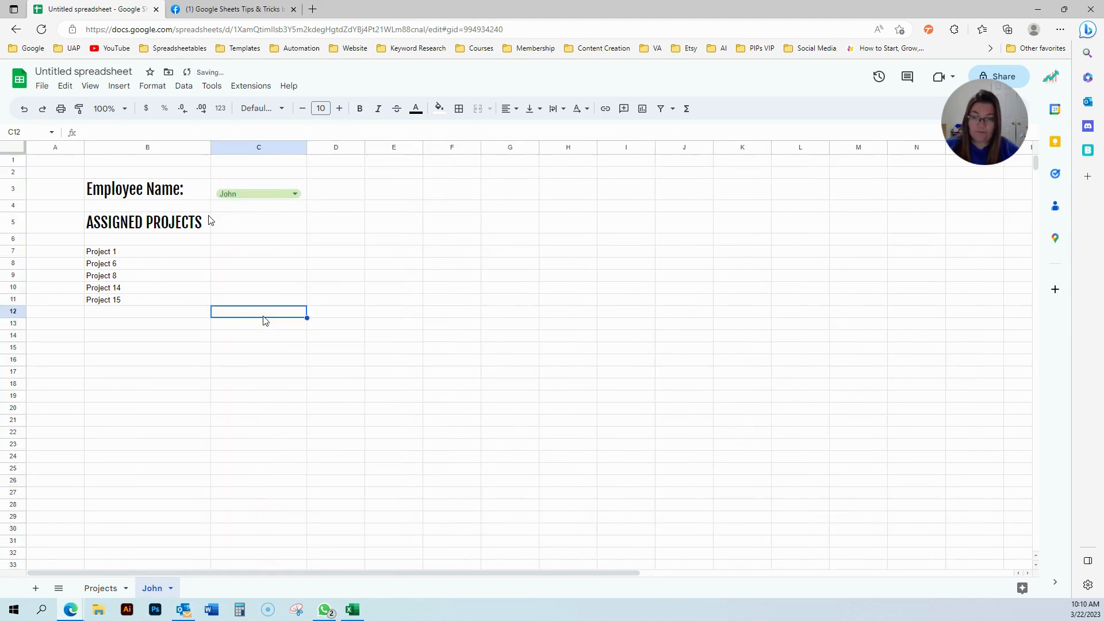
left_click(259, 226)
Paste the header format into C5 and D5, with DUE DATE in C5.
key("ctrl+v")
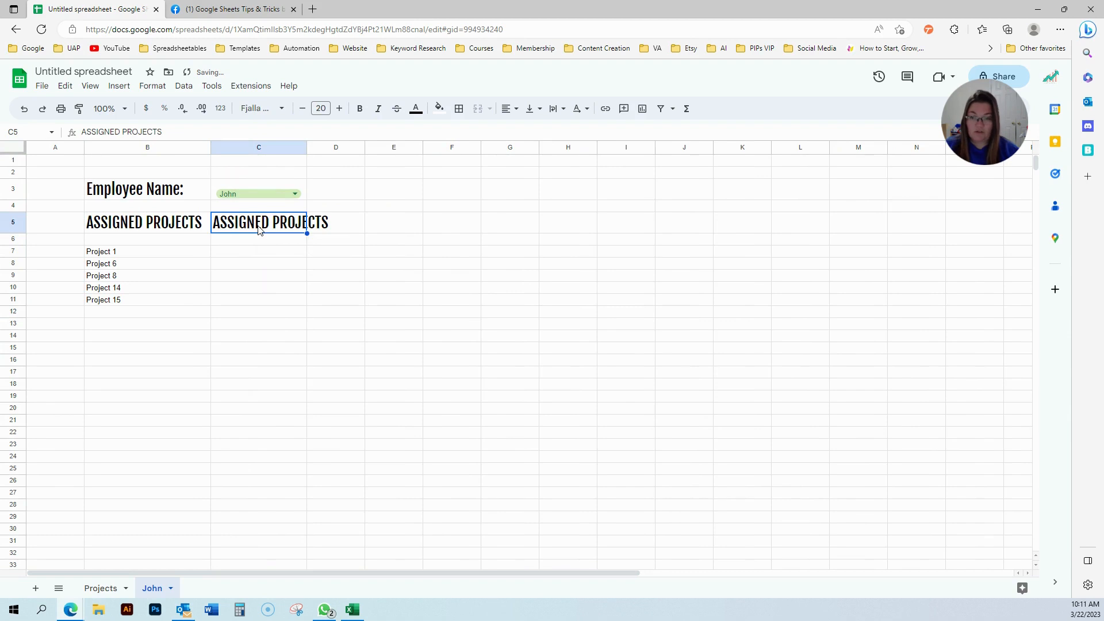
triple_click(259, 227)
type("DUE DATE")
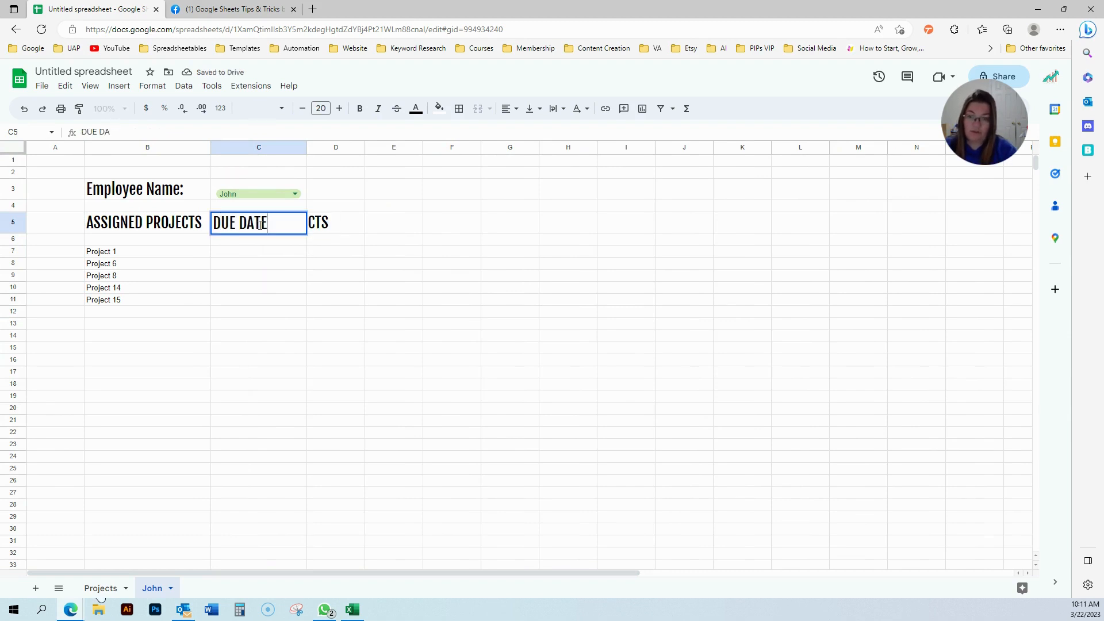
key("Tab")
type("COMPELTE")
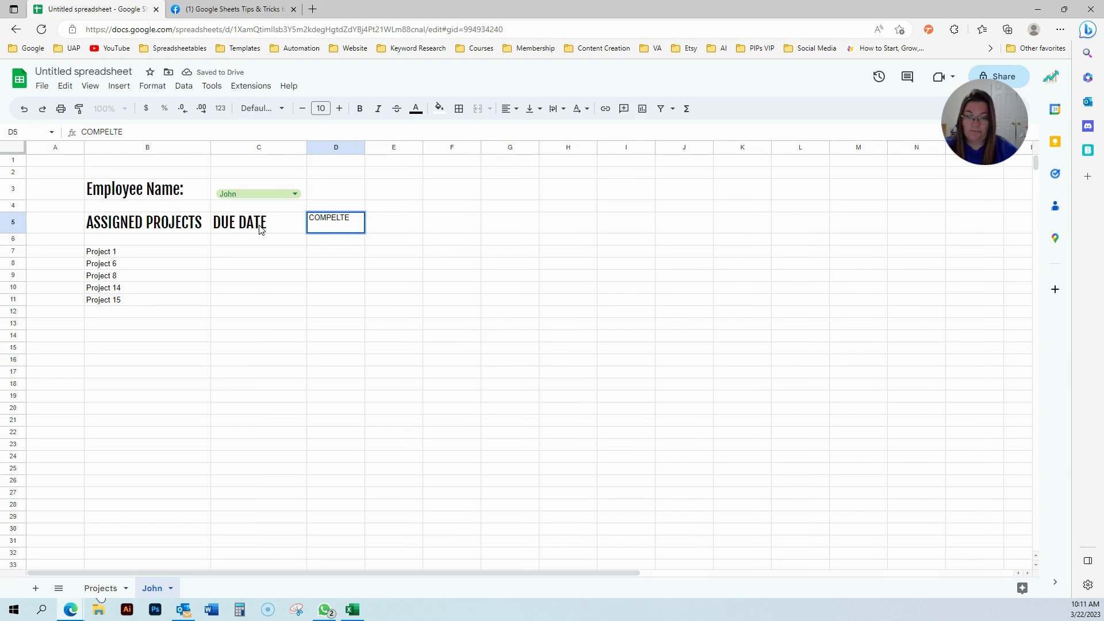
left_click(260, 228)
key("ctrl+c")
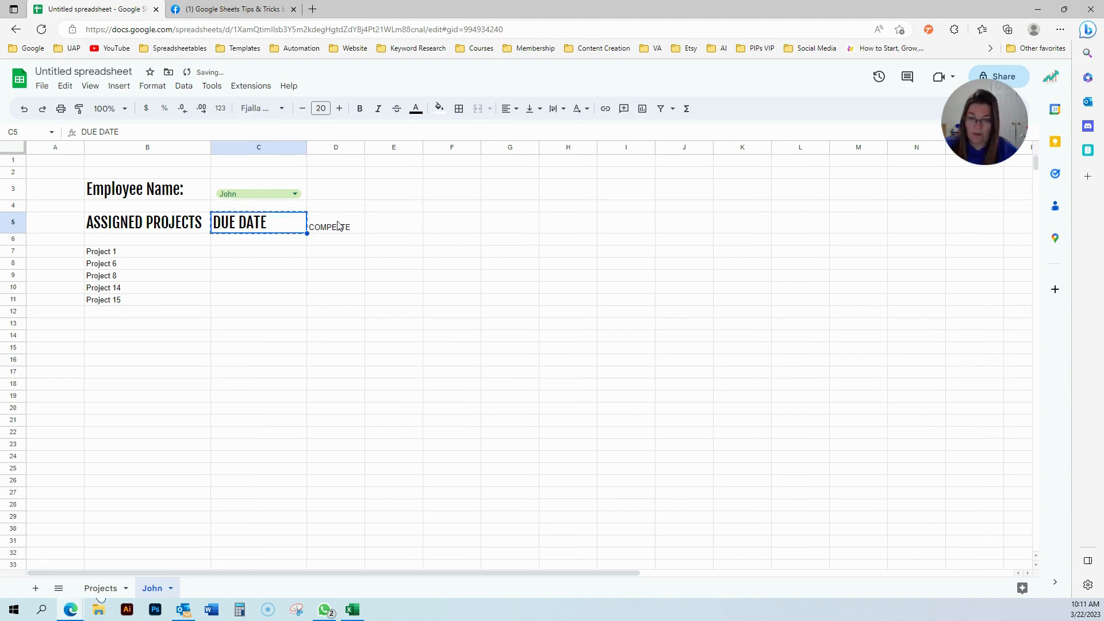
left_click(338, 227)
key("ctrl+v")
left_click(334, 266)
Centre-align the three headers in B5 through D5.
left_click(276, 221)
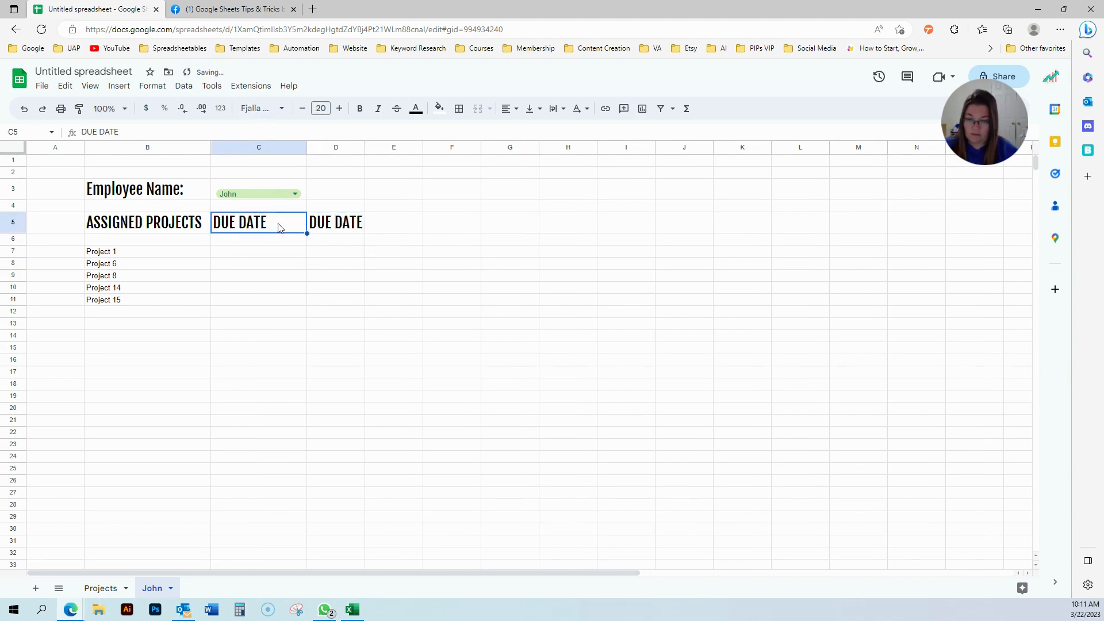
left_click_drag(143, 223, 226, 227)
left_click_drag(322, 228, 149, 224)
left_click(508, 108)
left_click(528, 131)
left_click(475, 319)
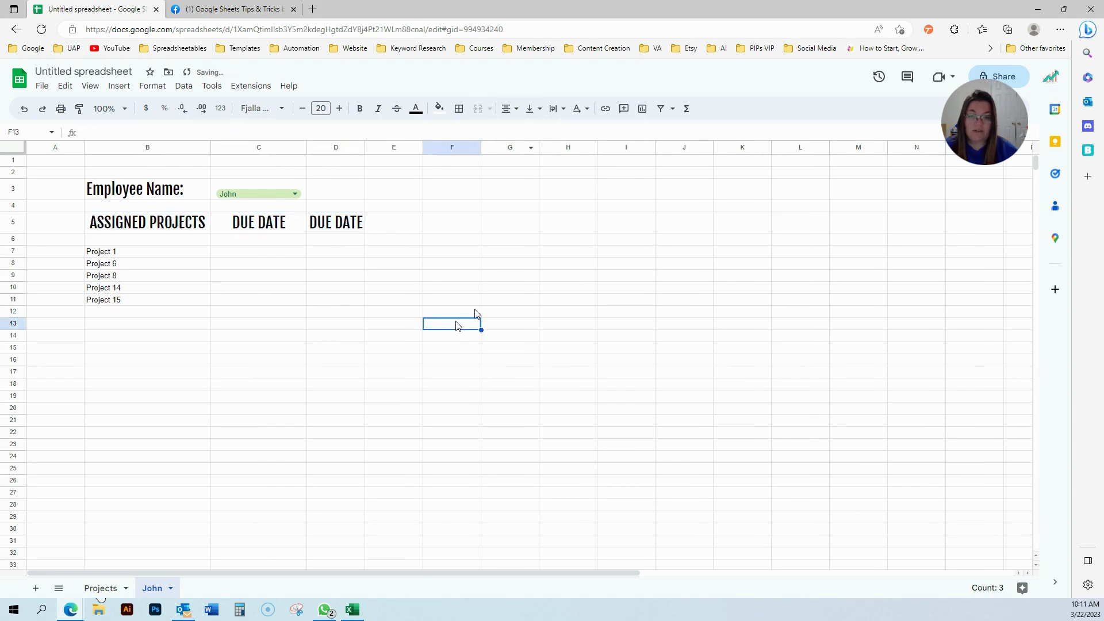
Name D5 COMPLETED and widen column D to fit it.
left_click(332, 220)
type("COMPLETED")
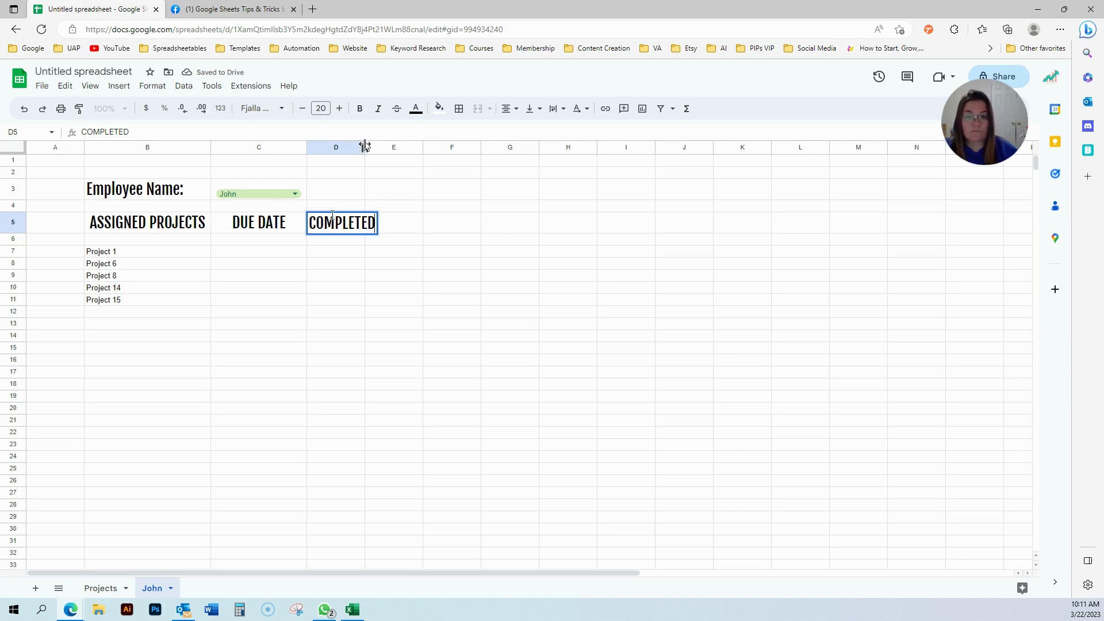
left_click_drag(365, 145, 396, 146)
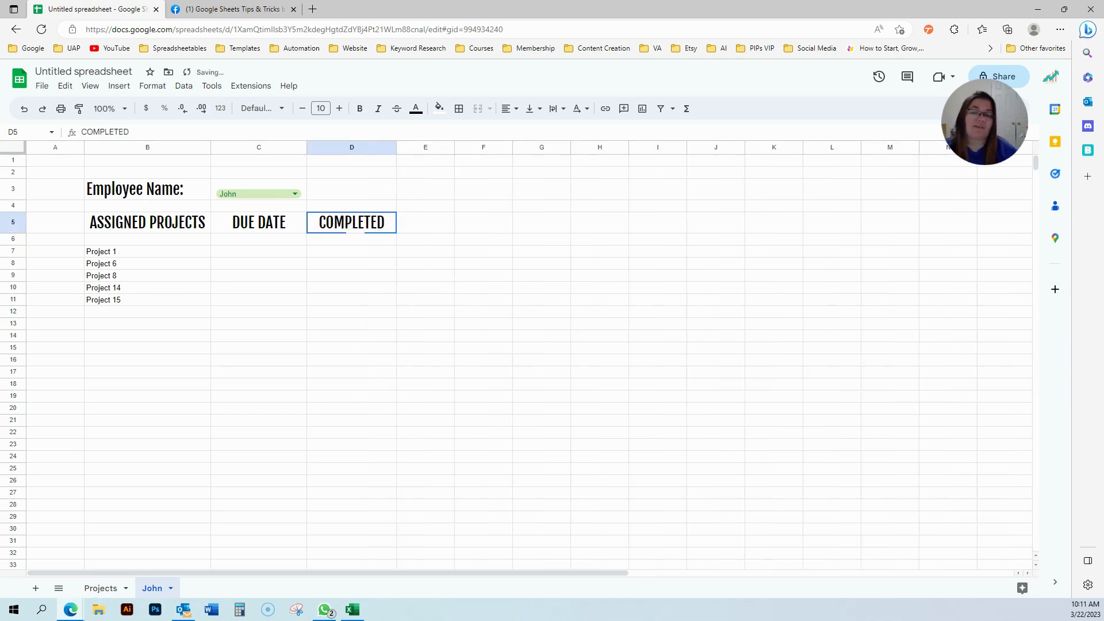
left_click(343, 241)
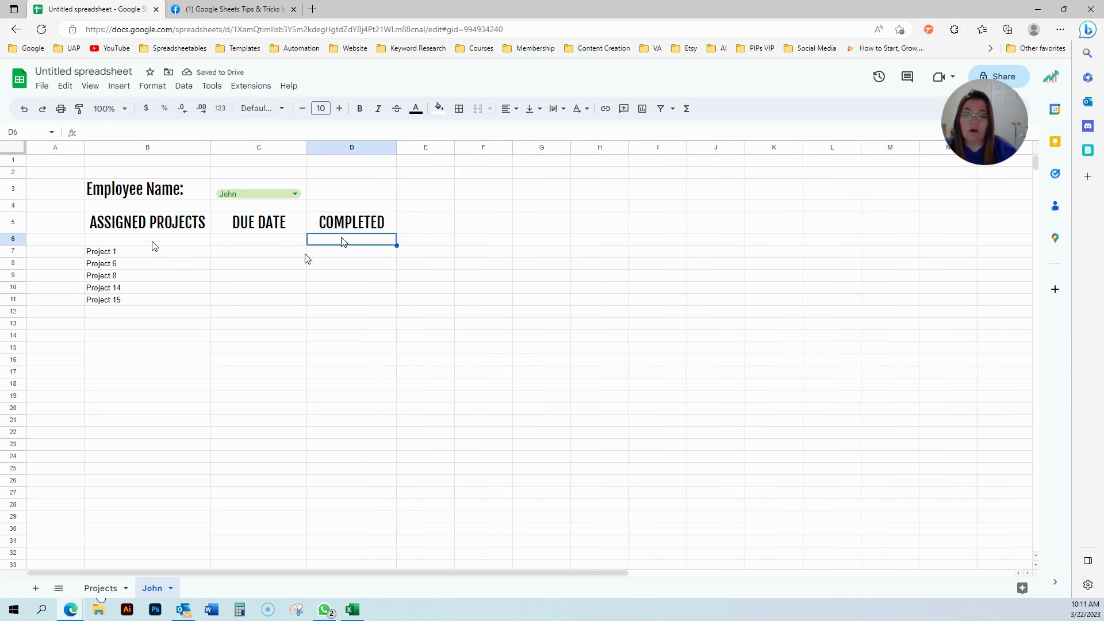
left_click(341, 257)
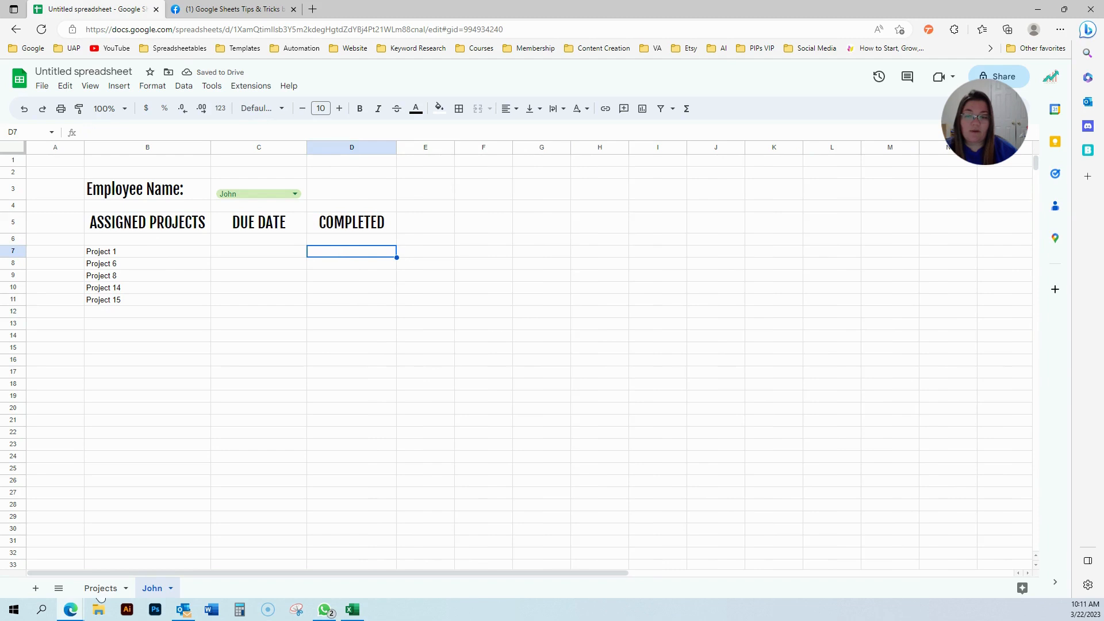
Insert a checkbox in D7 and drag it down to row 17.
left_click(132, 87)
mouse_move(145, 231)
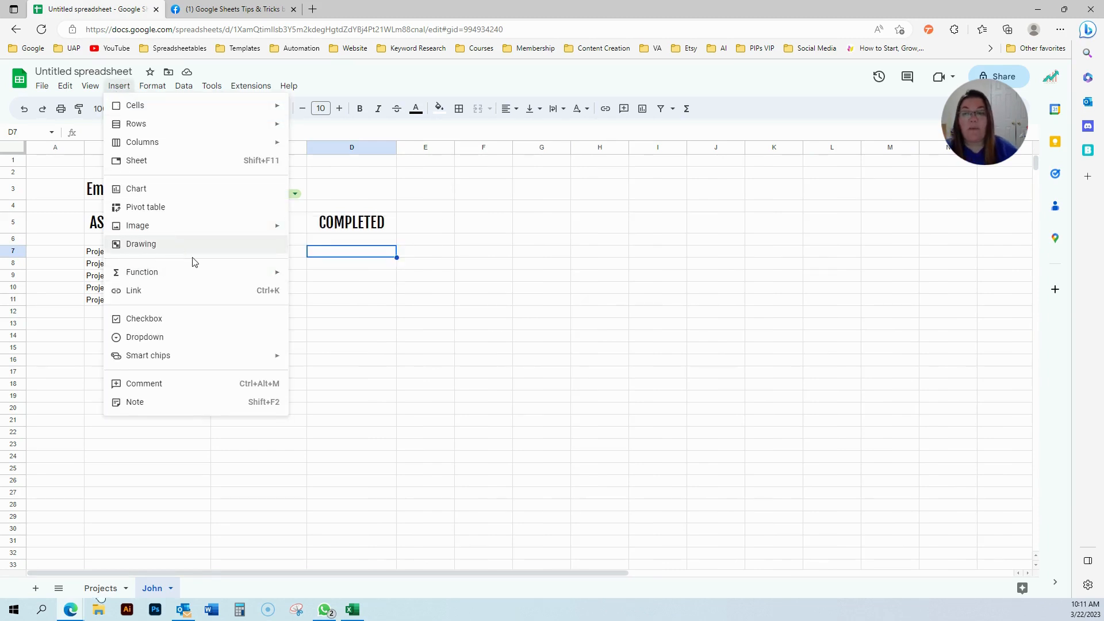
left_click(191, 319)
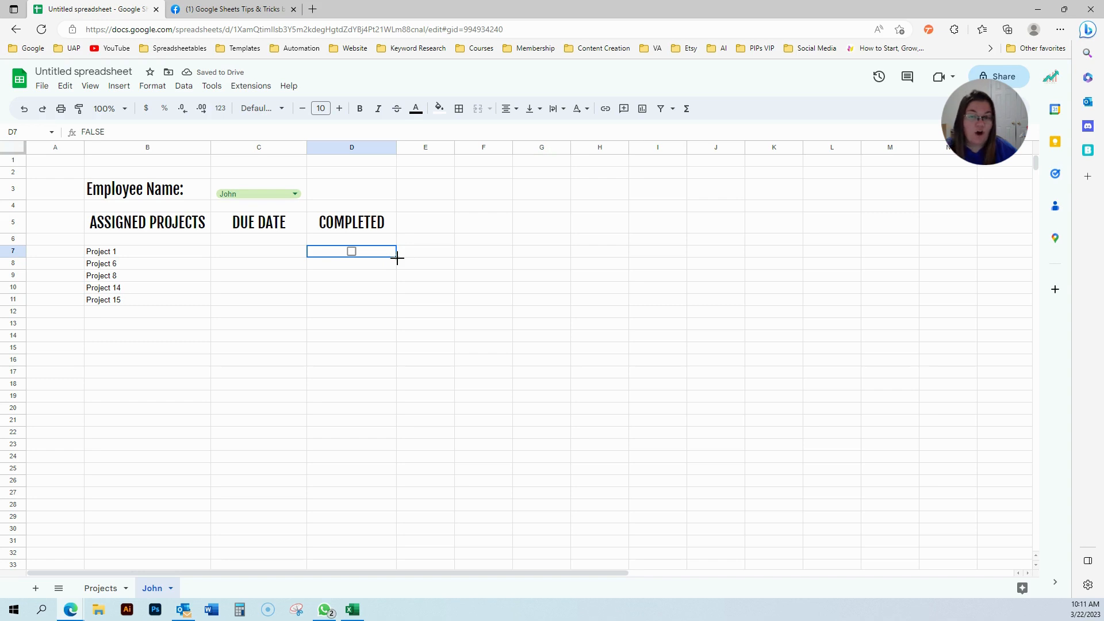
left_click_drag(398, 259, 378, 374)
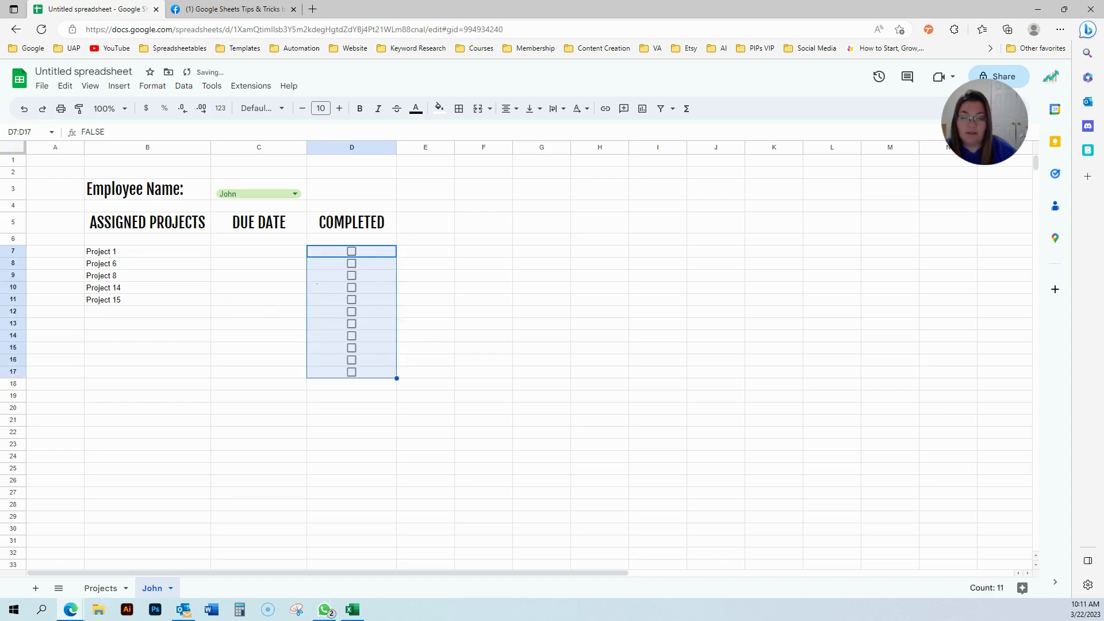
Copy the D7 checkbox down the whole of column D to row 1000.
left_click(370, 256)
key("ctrl+c")
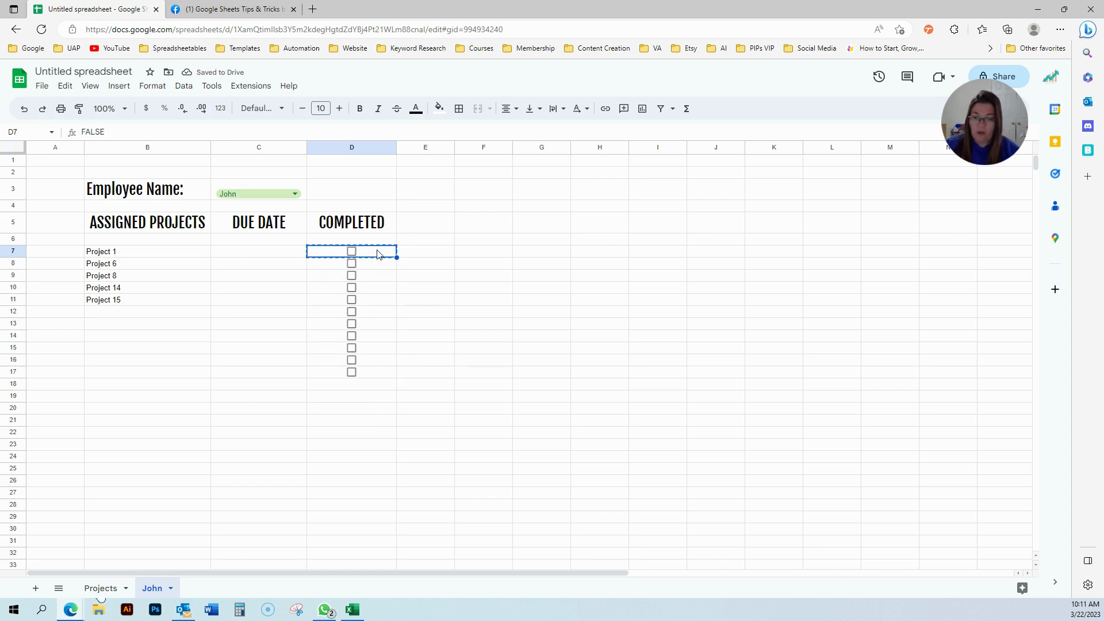
key("ctrl+shift+Down")
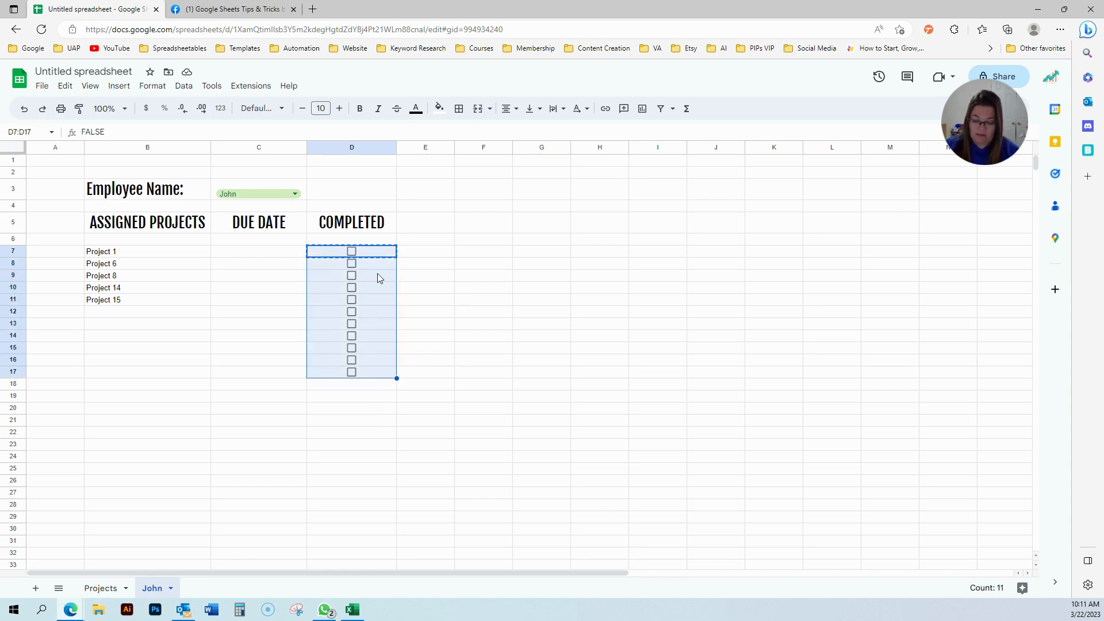
key("ctrl+shift+Down")
key("ctrl+v")
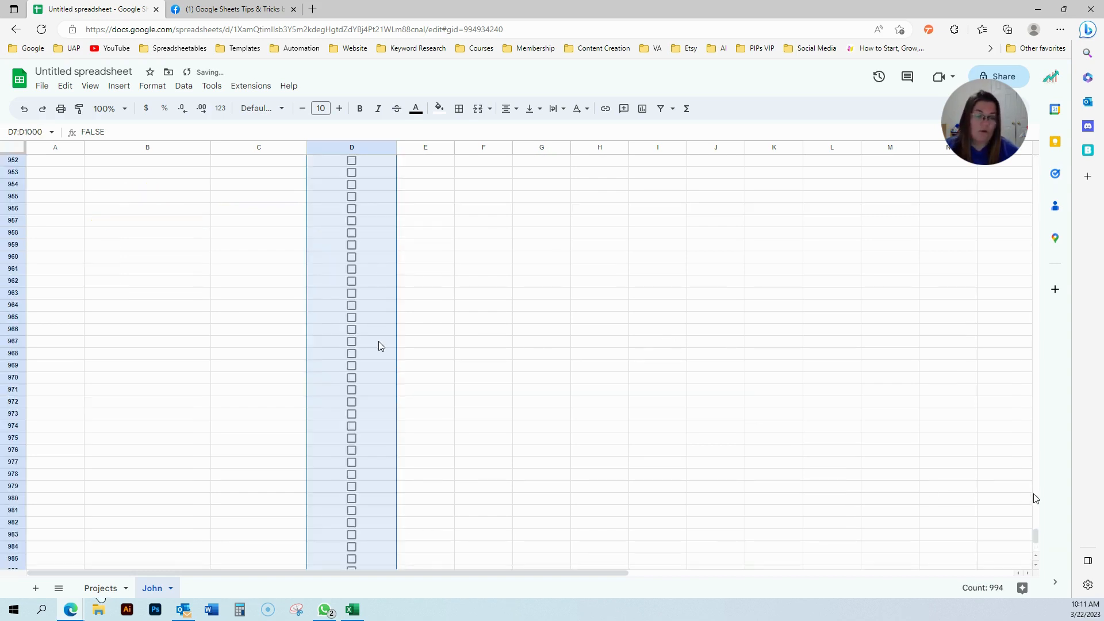
scroll(1038, 538, "up", 3)
left_click_drag(1039, 543, 1038, 173)
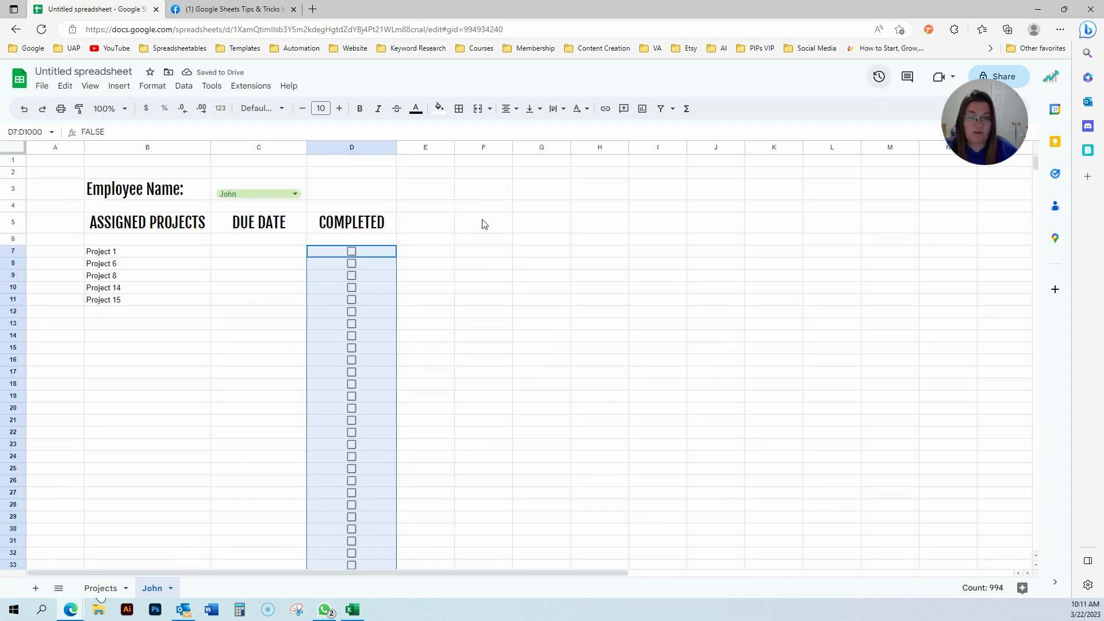
left_click(288, 276)
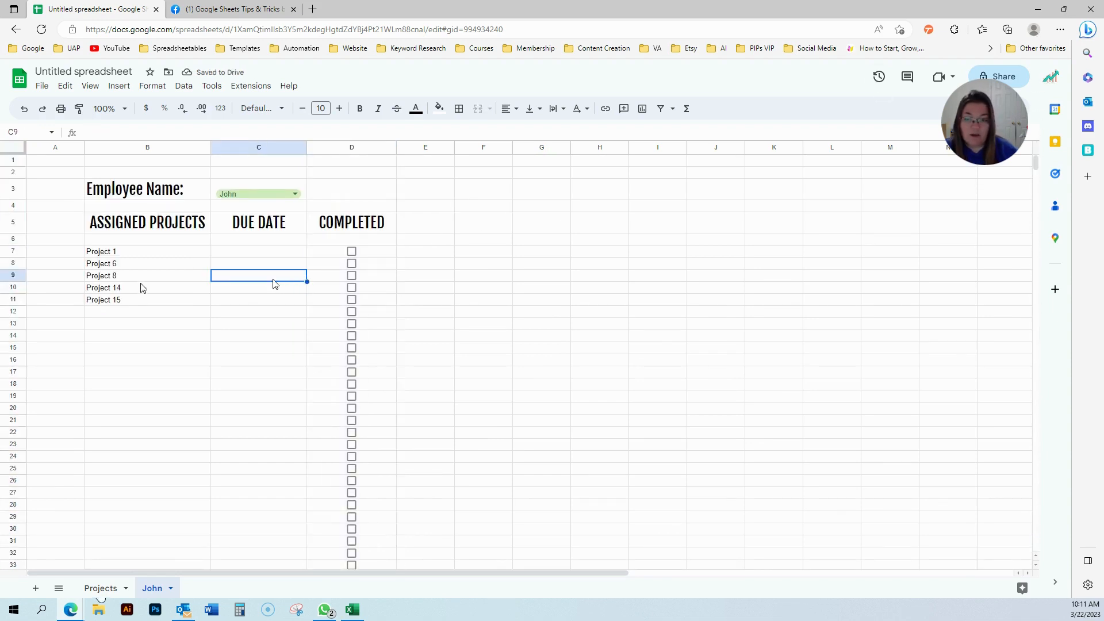
scroll(30, 492, "down", 4)
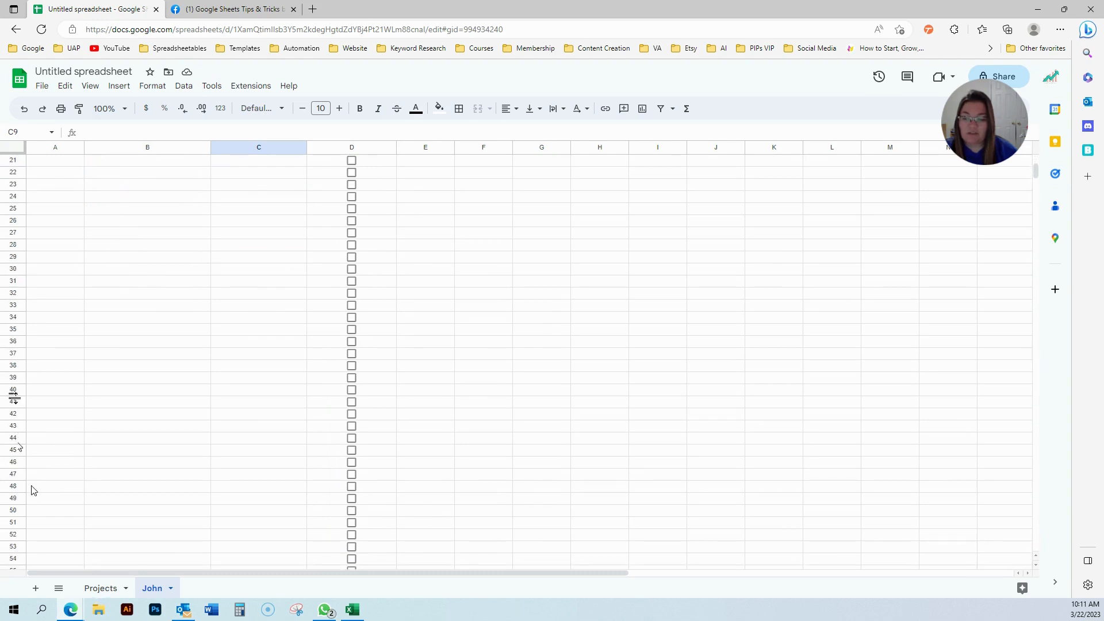
Delete the unused rows 41 through 1000.
left_click(14, 402)
key("ctrl+shift+Down")
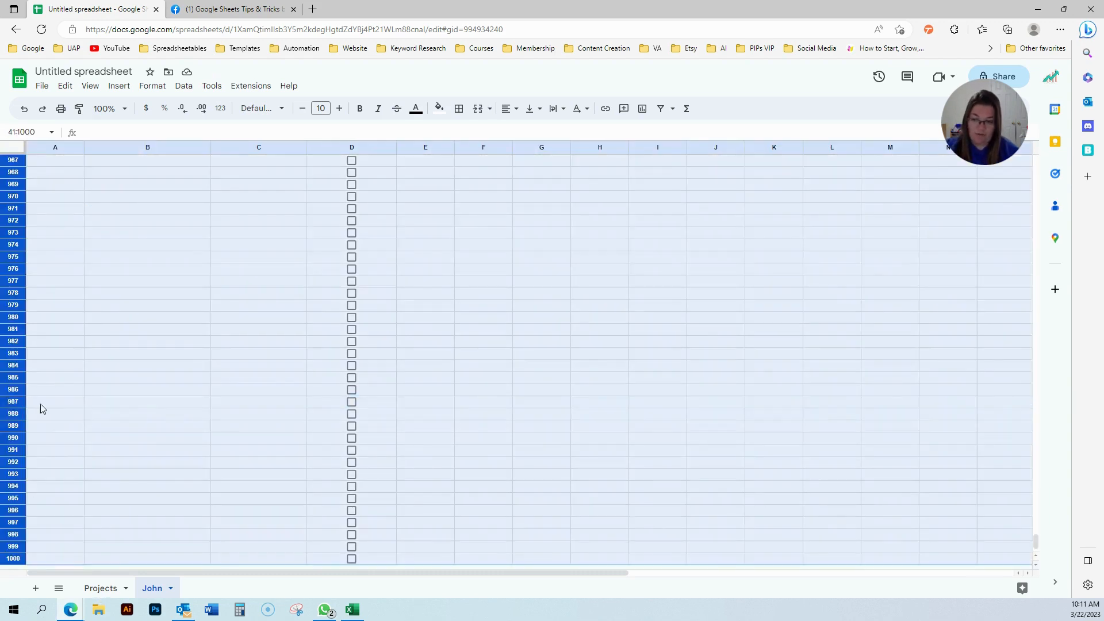
right_click(209, 385)
left_click(260, 210)
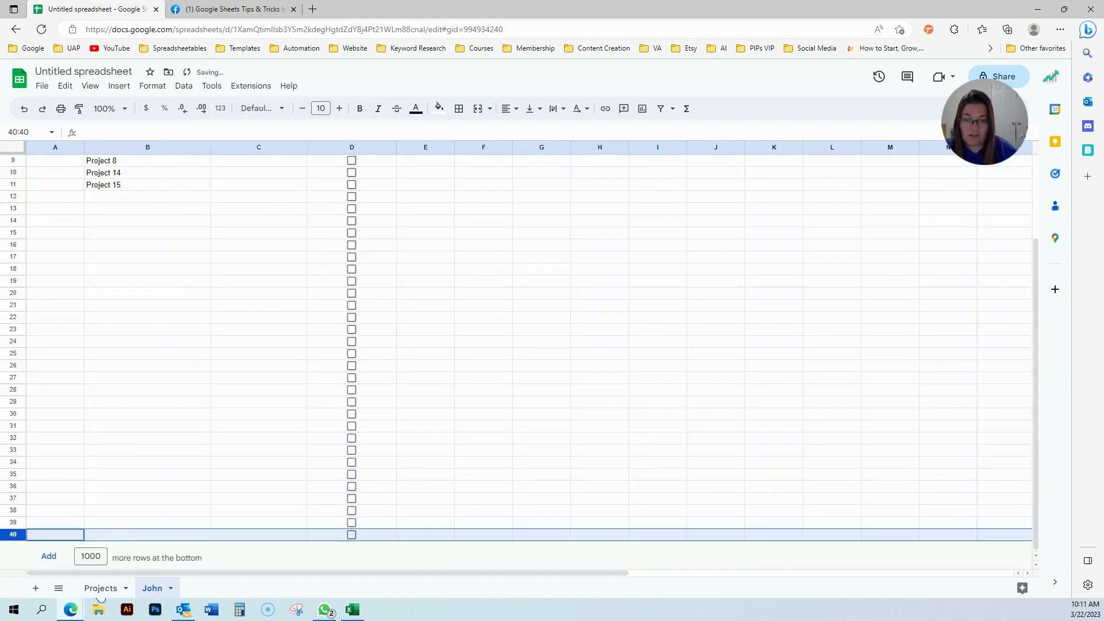
scroll(426, 343, "up", 2)
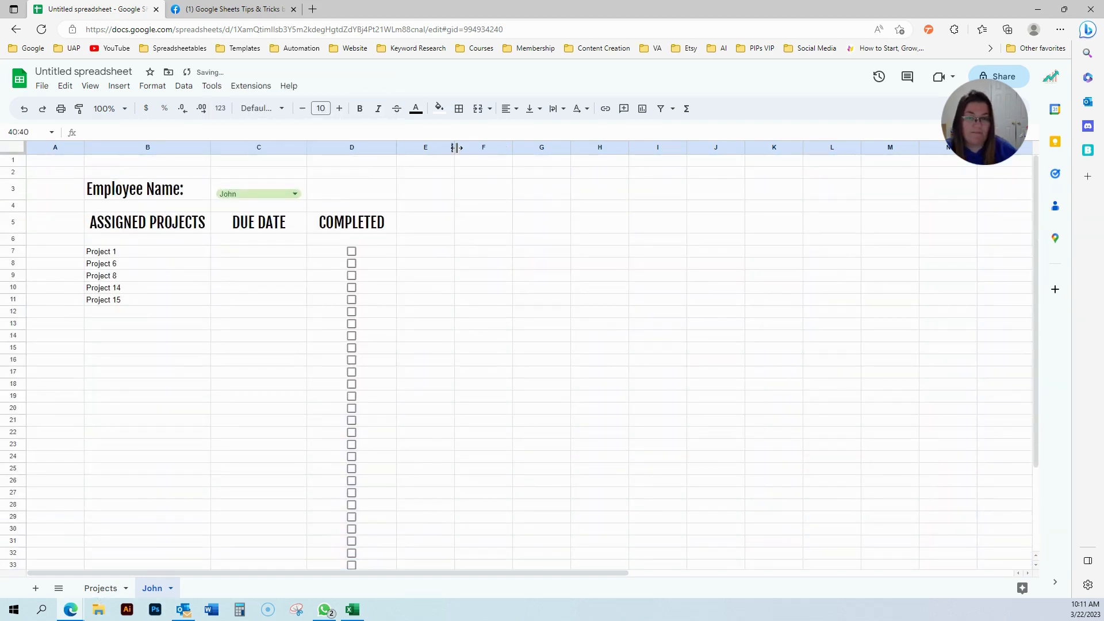
Delete the unused columns F through Z, then select the table B5:D40.
left_click_drag(475, 148, 1023, 148)
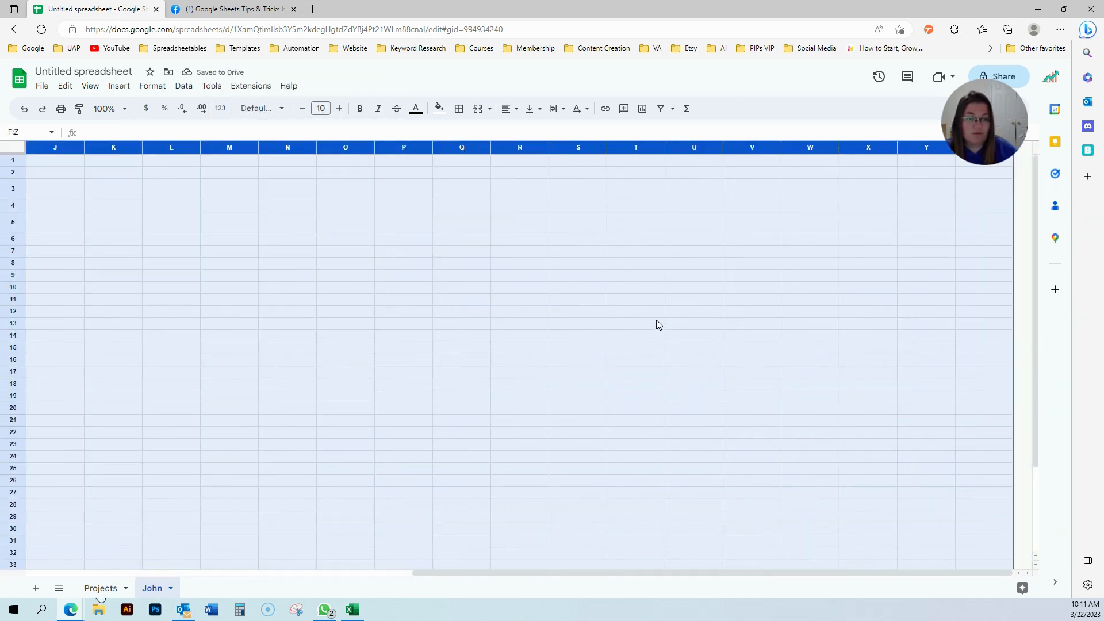
right_click(655, 322)
left_click(705, 333)
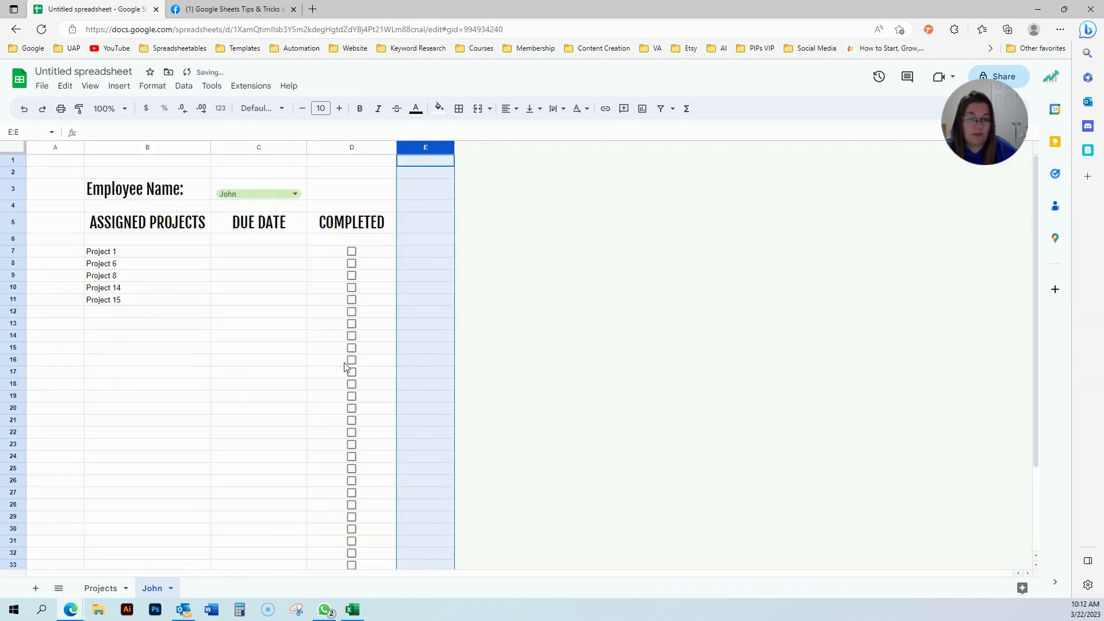
left_click(239, 328)
left_click_drag(139, 226, 352, 222)
key("ctrl+shift+Down")
key("ctrl+shift+Down")
key("ctrl+shift+Down")
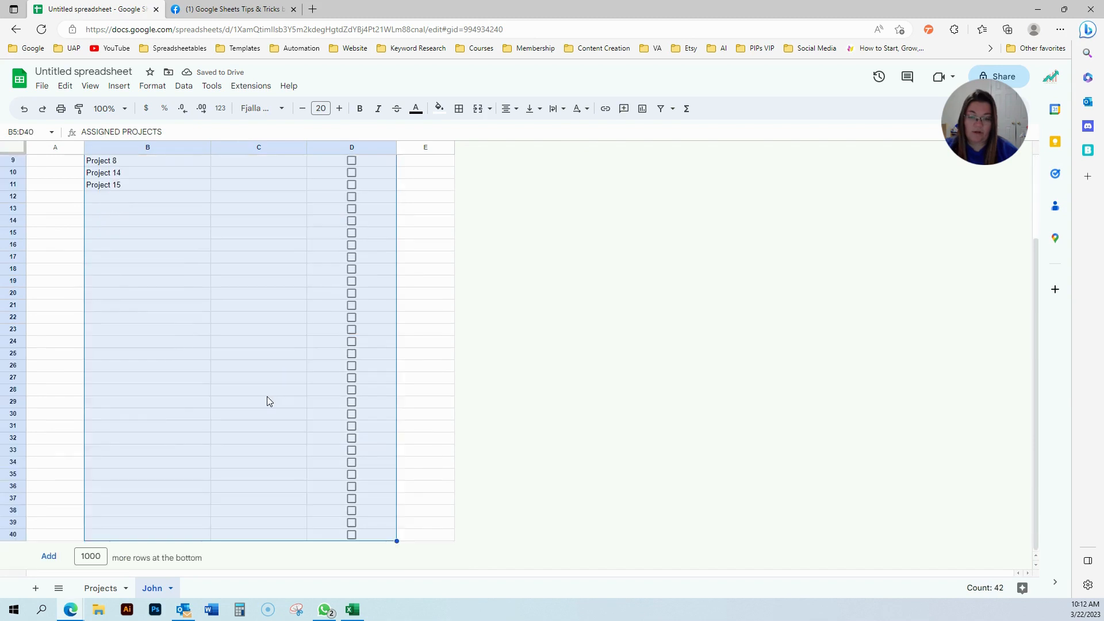
Put light grey borders on every cell of B5:D40.
left_click(459, 110)
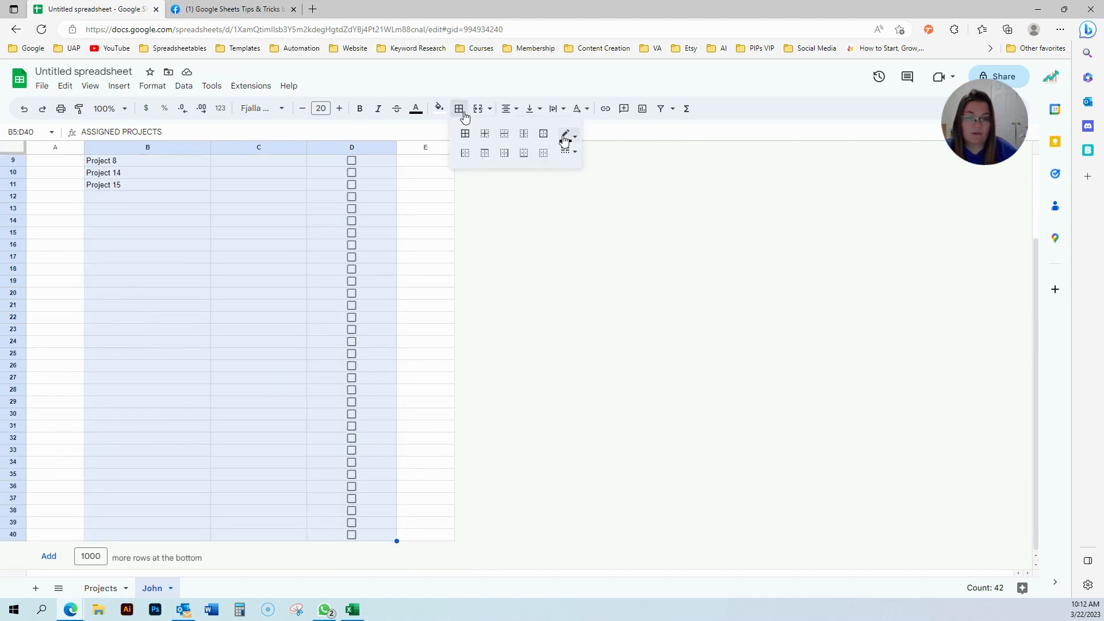
left_click(566, 136)
left_click(621, 176)
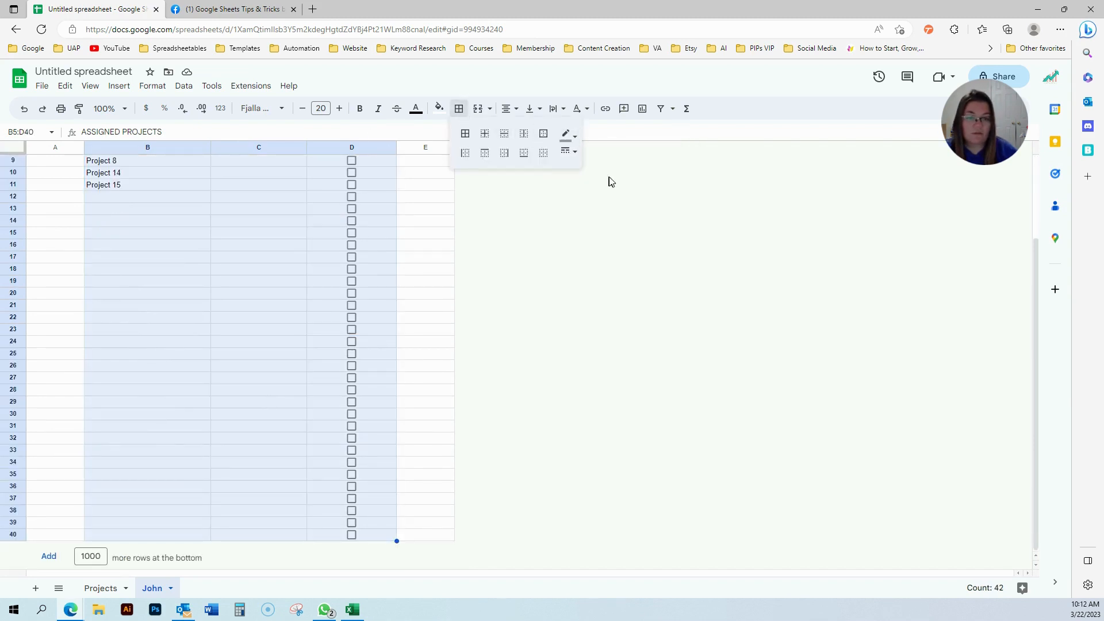
left_click(569, 151)
left_click(598, 168)
left_click(466, 133)
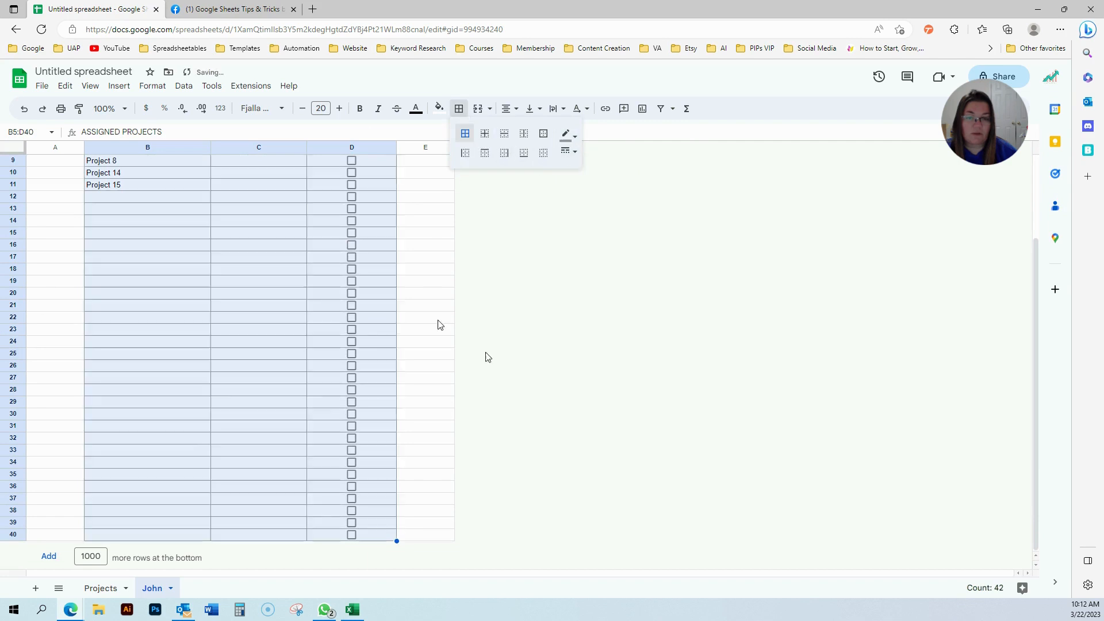
left_click(567, 136)
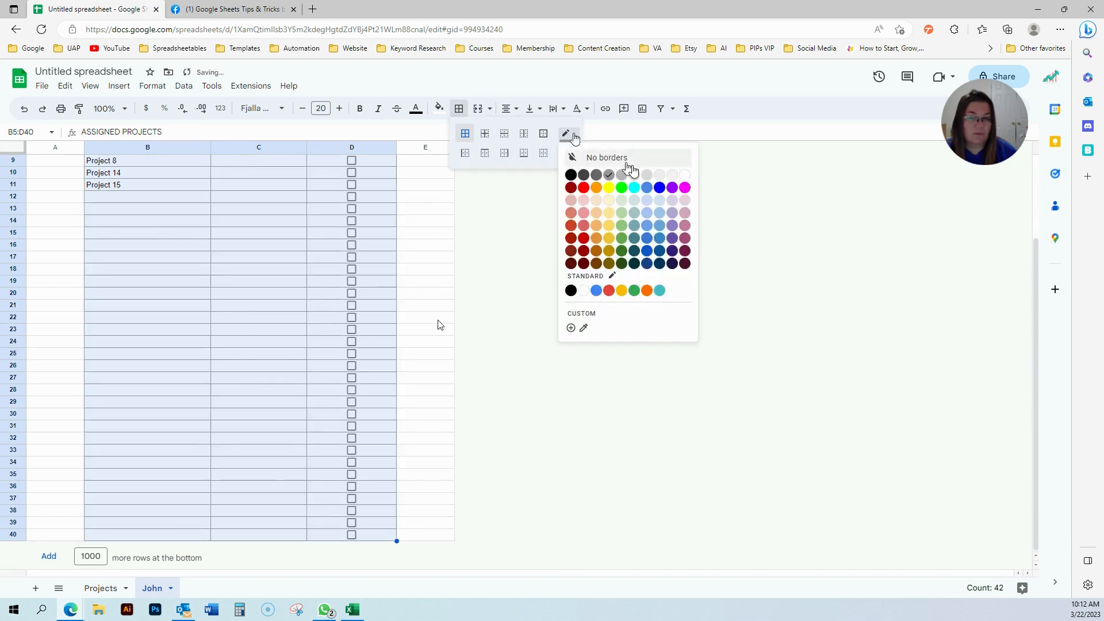
left_click(639, 178)
left_click(638, 179)
scroll(638, 178, "up", 3)
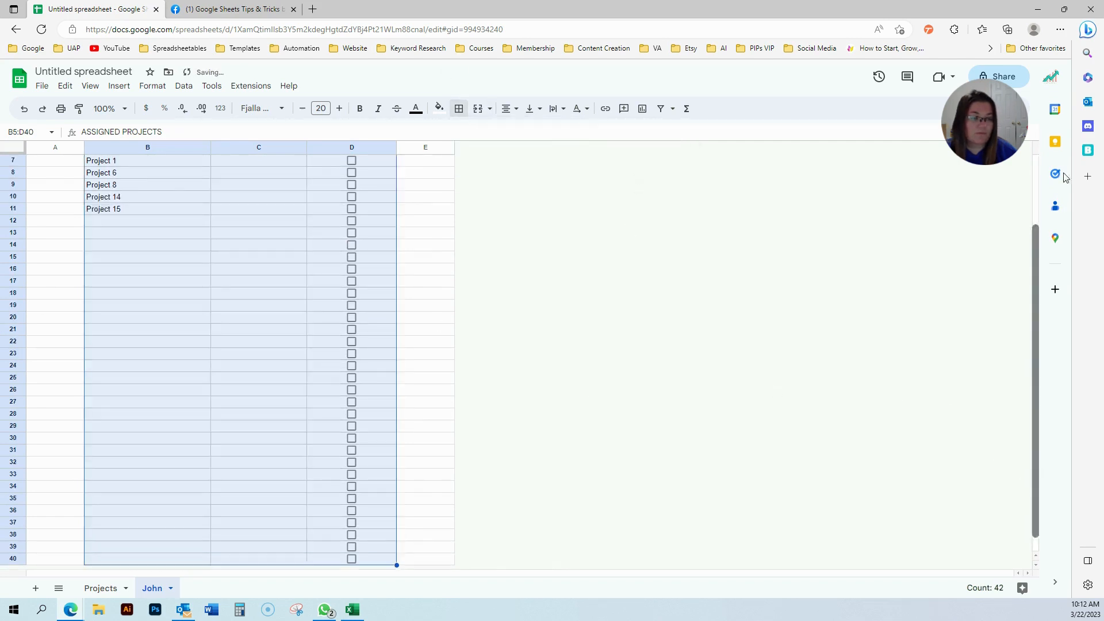
left_click_drag(153, 228, 343, 230)
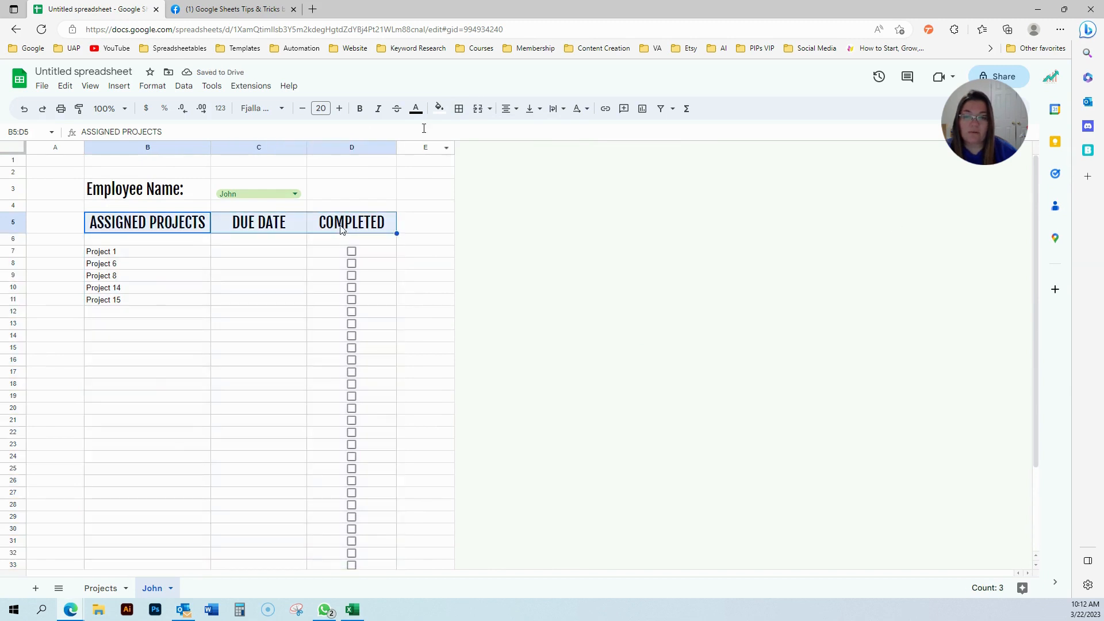
Fill the header row B5:D5 dark green with white text.
left_click(438, 108)
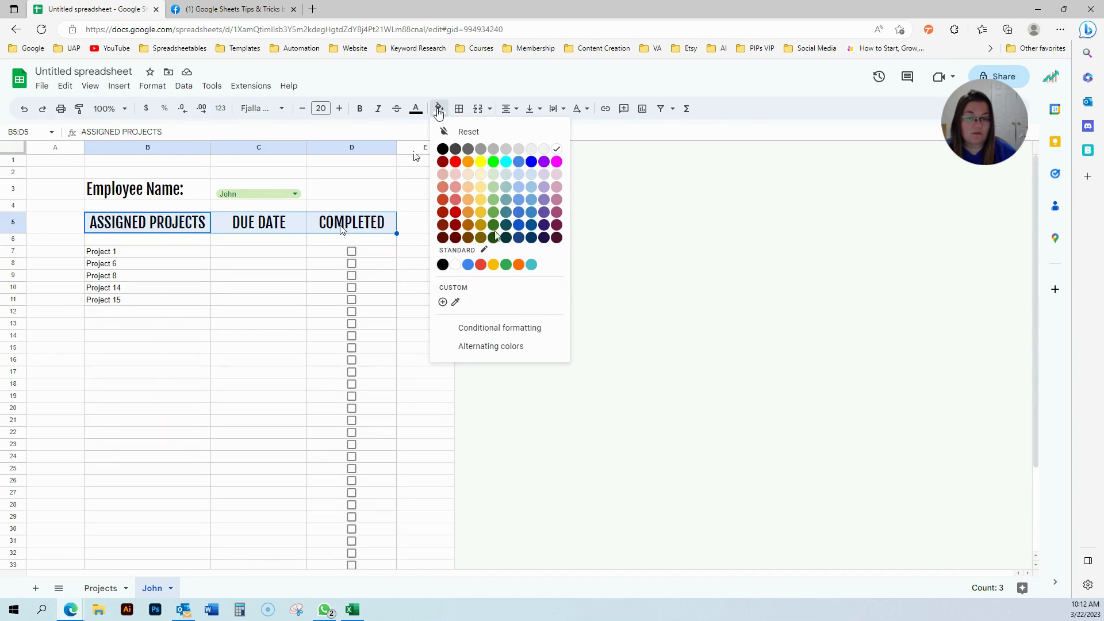
left_click(495, 226)
left_click(415, 108)
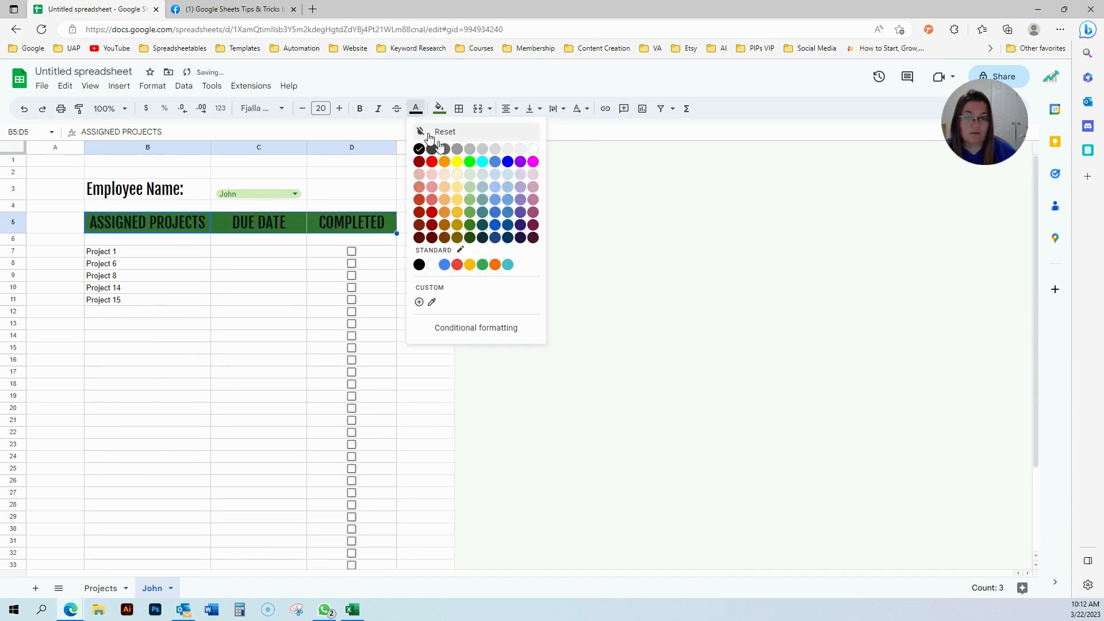
left_click(532, 155)
left_click(261, 337)
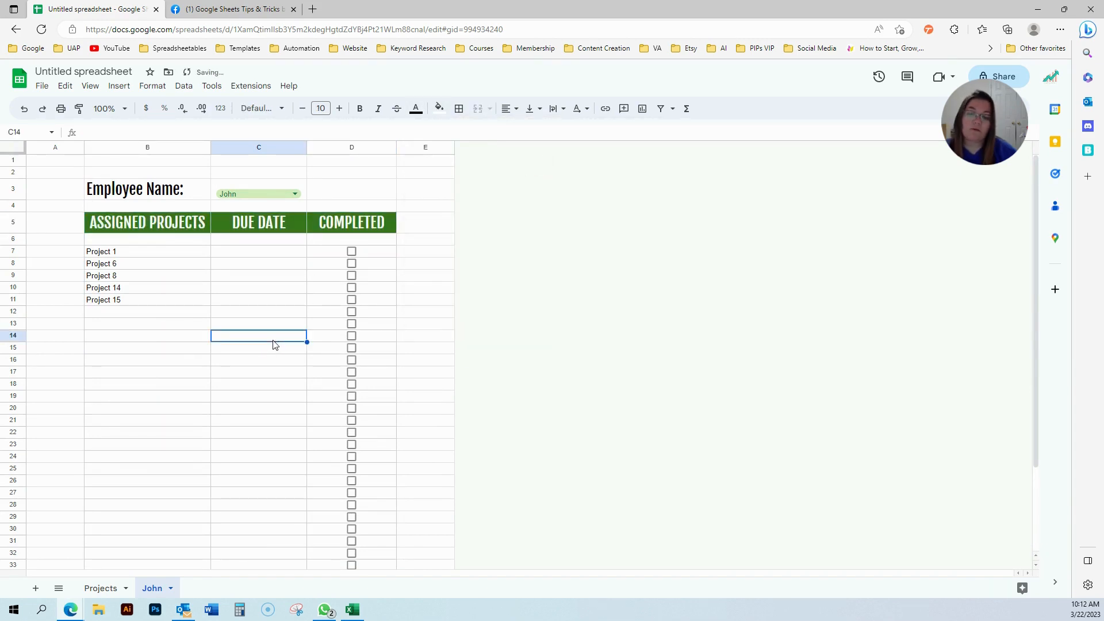
Change the B5:D5 header fill from dark green to light green.
left_click_drag(196, 229, 356, 225)
left_click(459, 108)
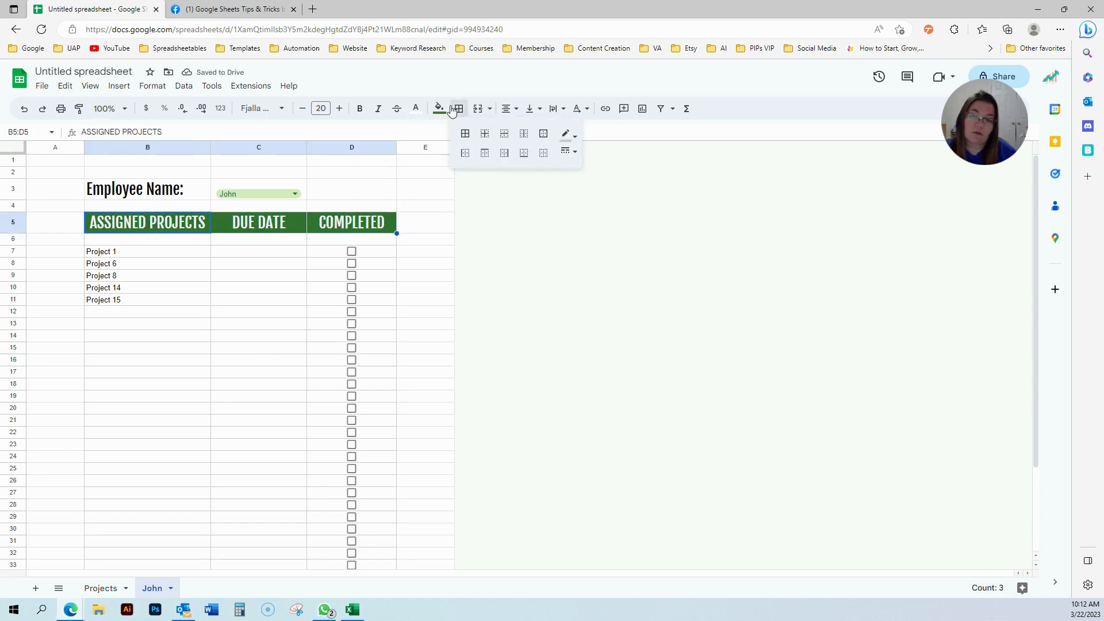
left_click(439, 109)
left_click(493, 200)
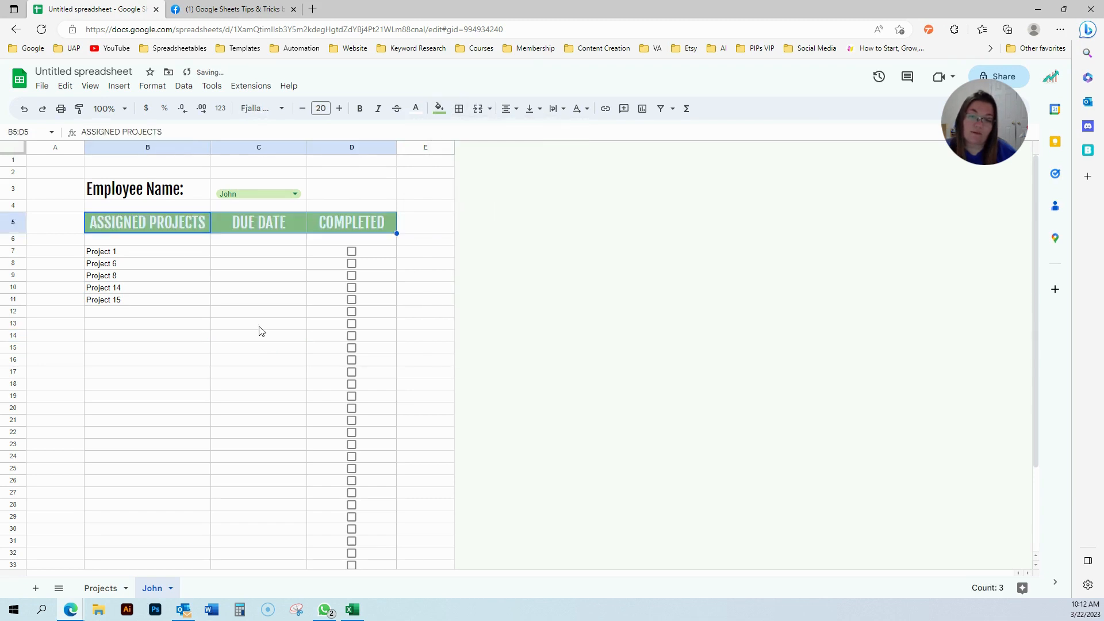
left_click(217, 340)
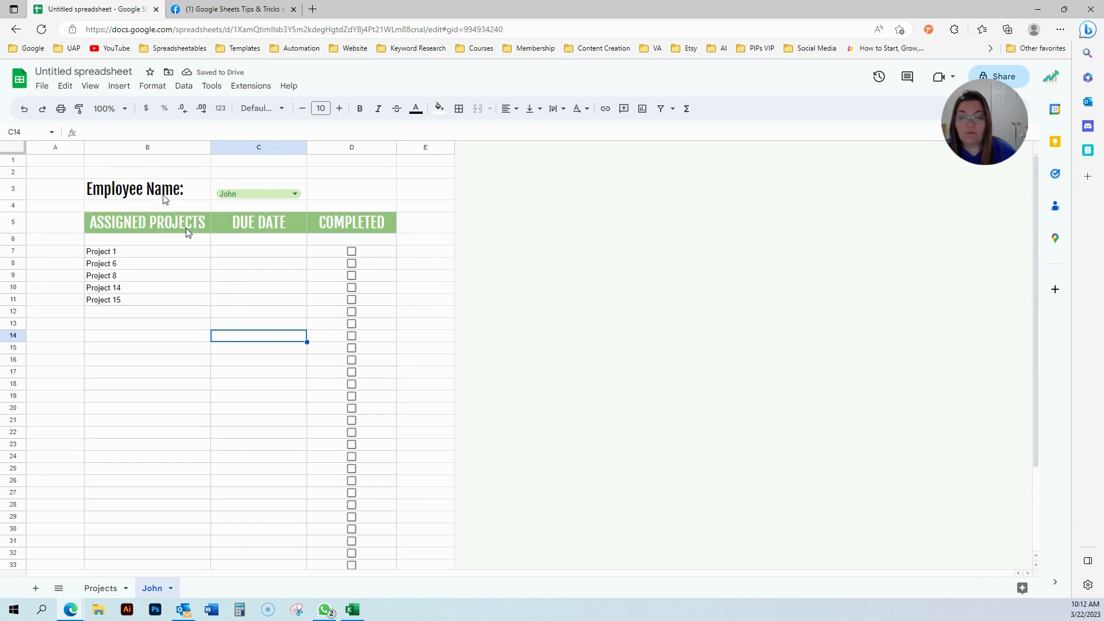
left_click(253, 252)
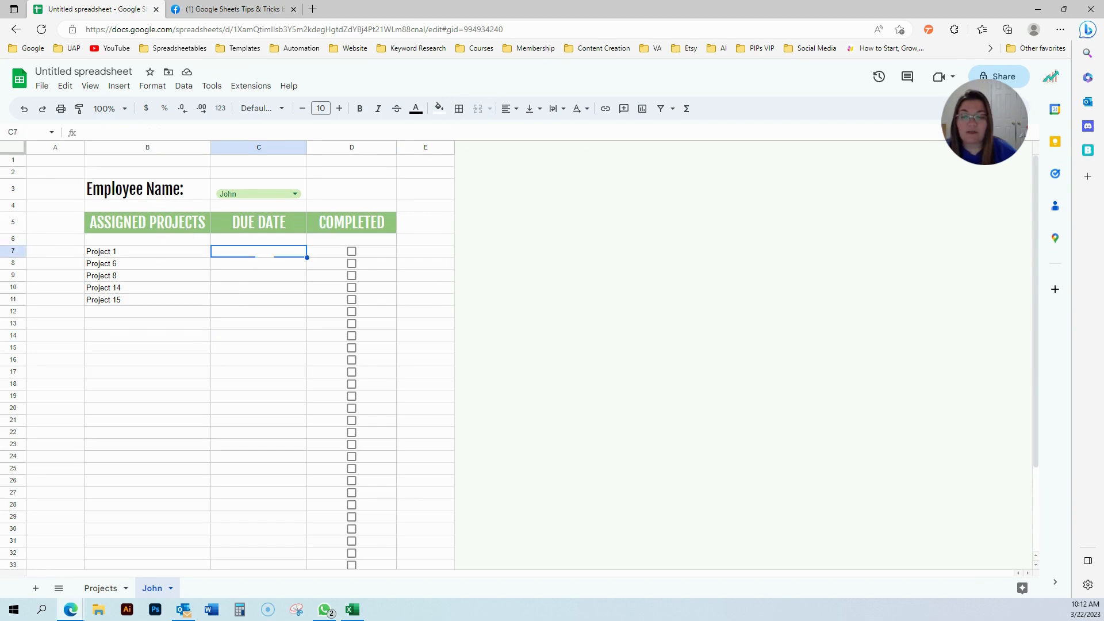
Add a data validation rule requiring a valid date in C7:C40.
left_click(183, 86)
left_click(221, 319)
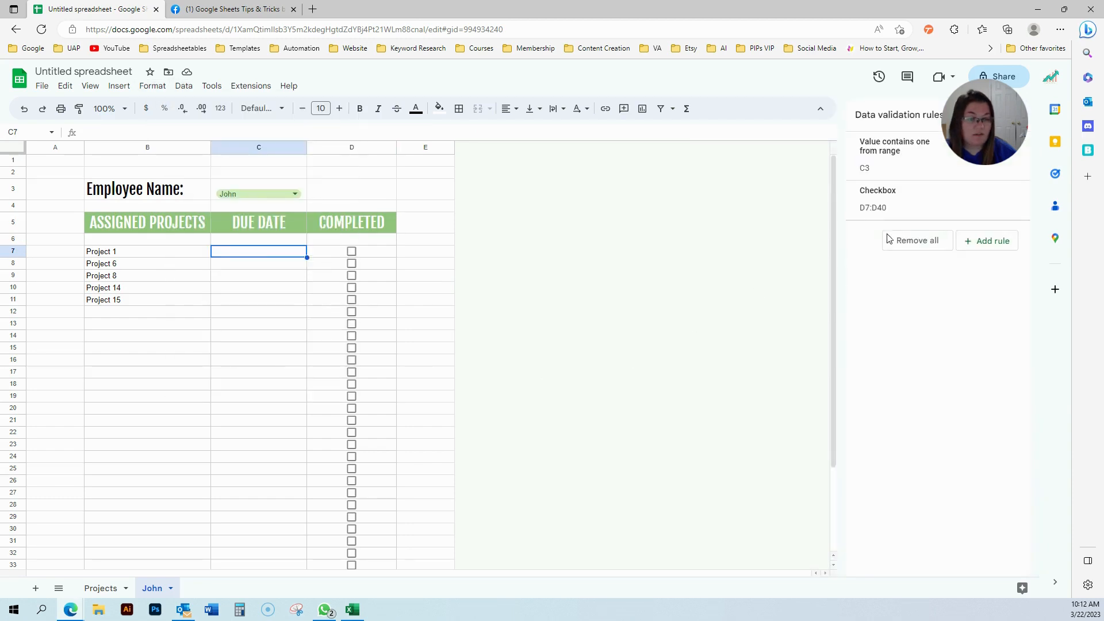
left_click(979, 241)
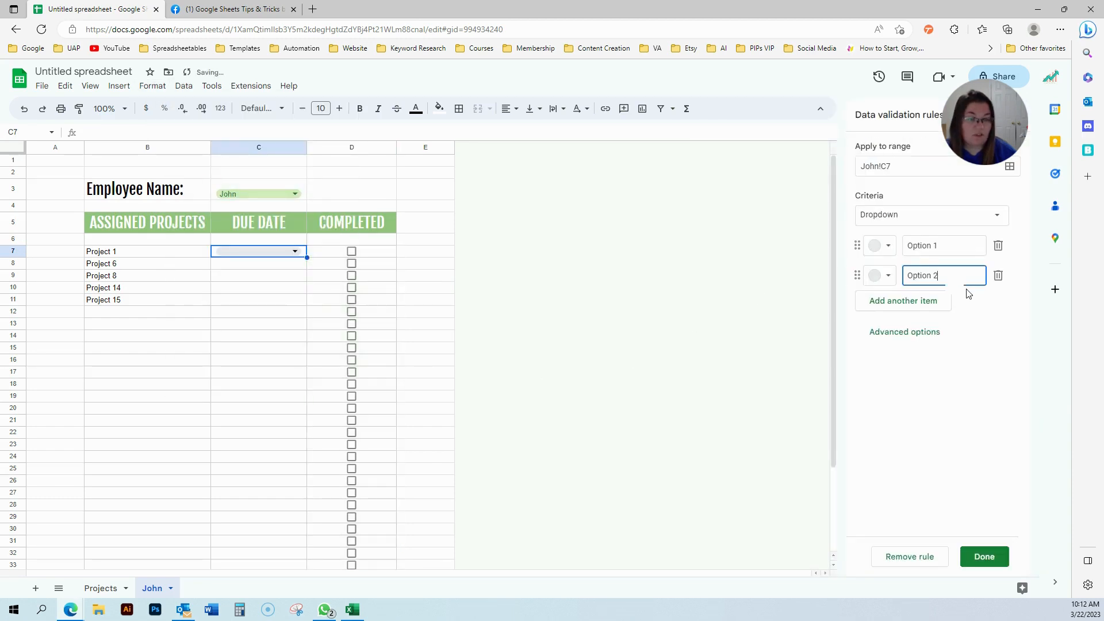
left_click(927, 219)
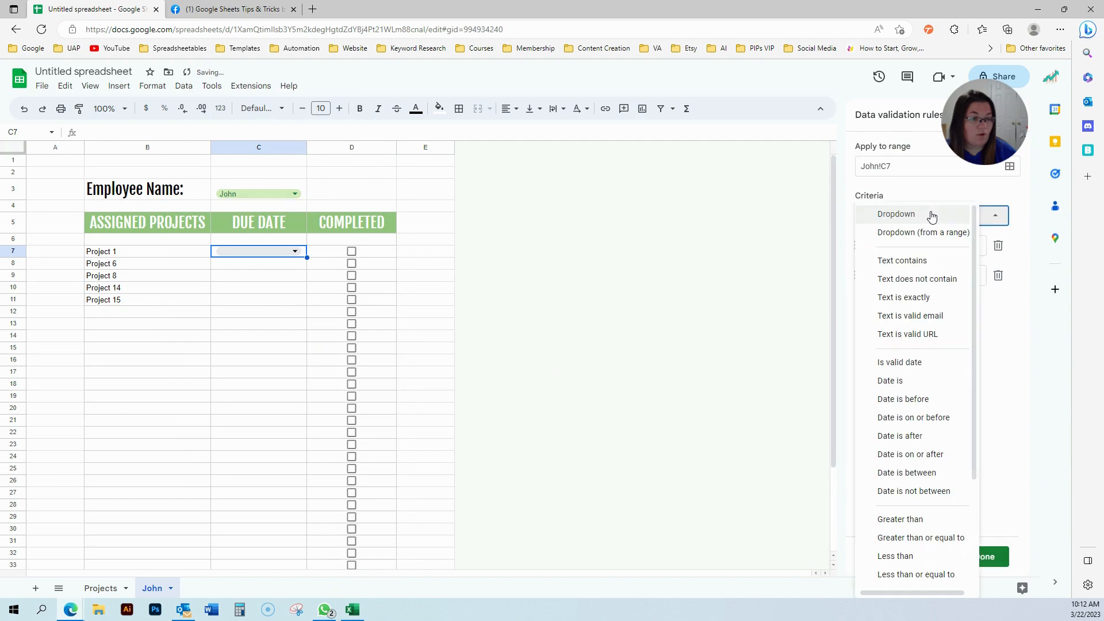
left_click(917, 361)
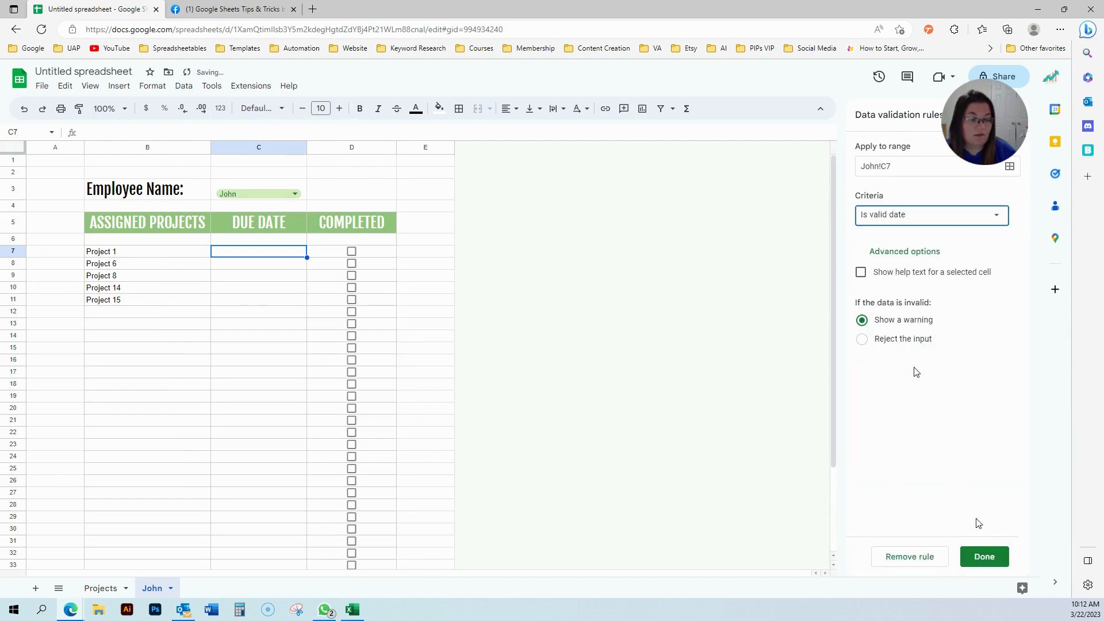
left_click(986, 556)
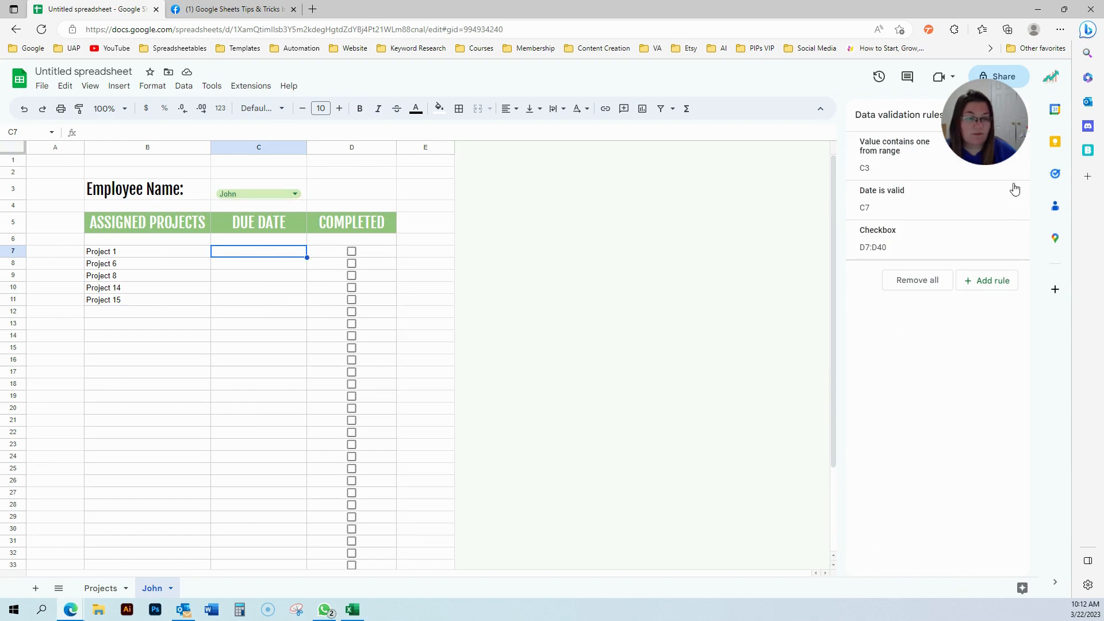
left_click(927, 214)
left_click(933, 166)
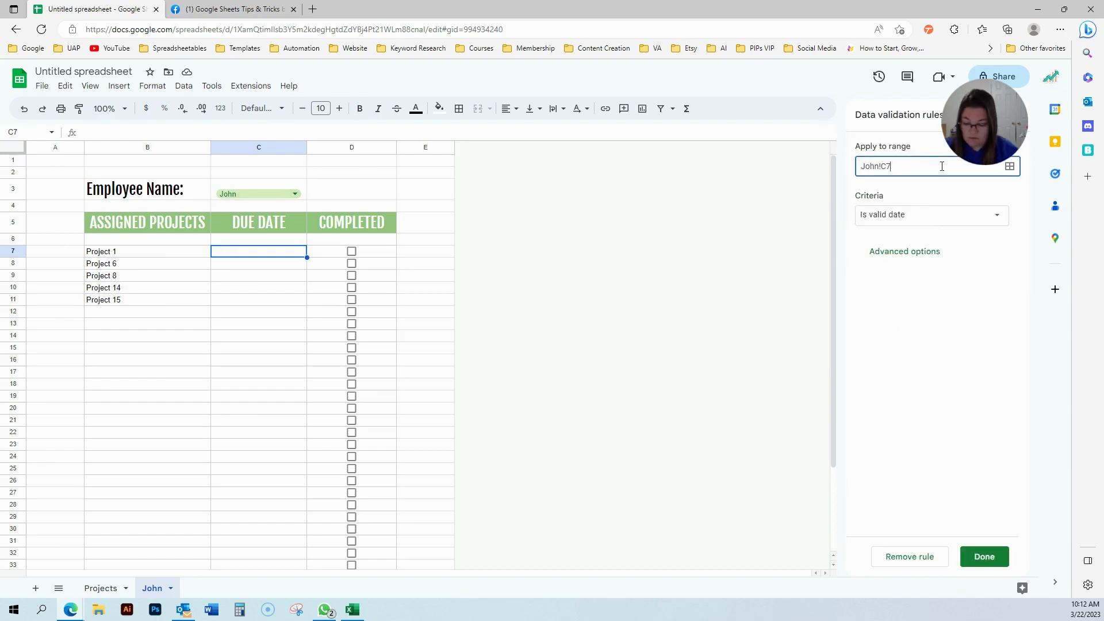
type(":c40")
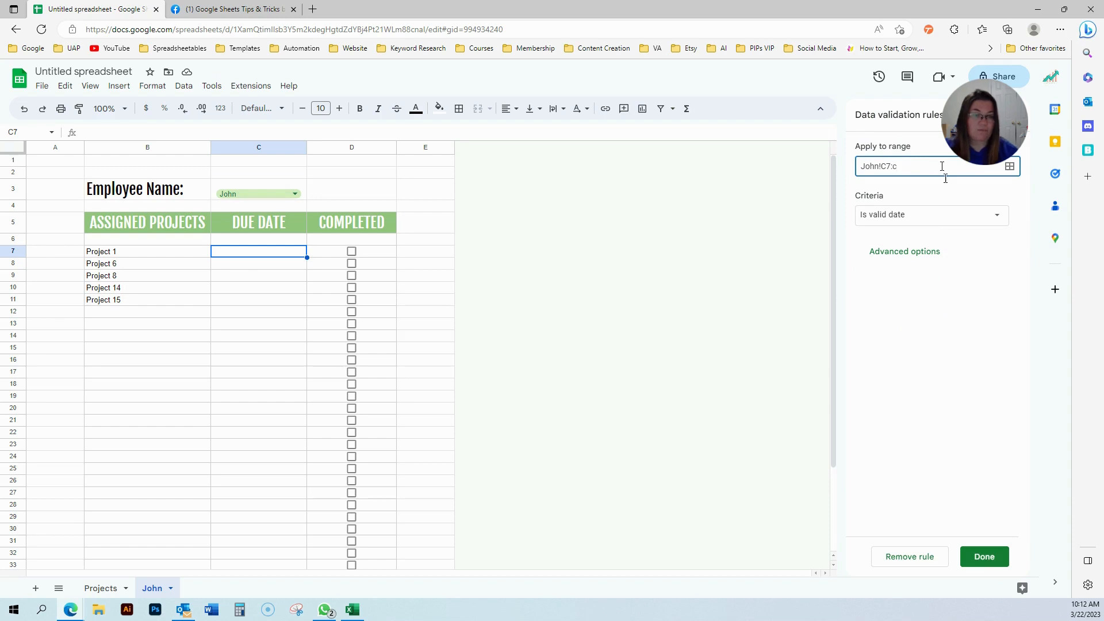
left_click(985, 556)
Use the date picker to enter 3/22/2023 in C7.
double_click(270, 289)
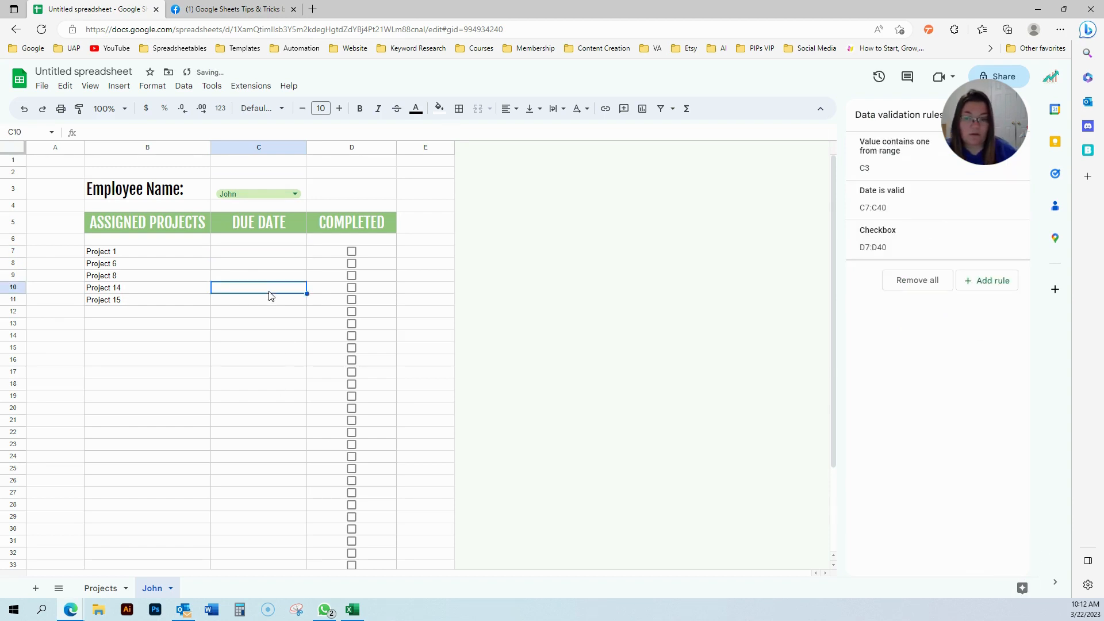
double_click(270, 266)
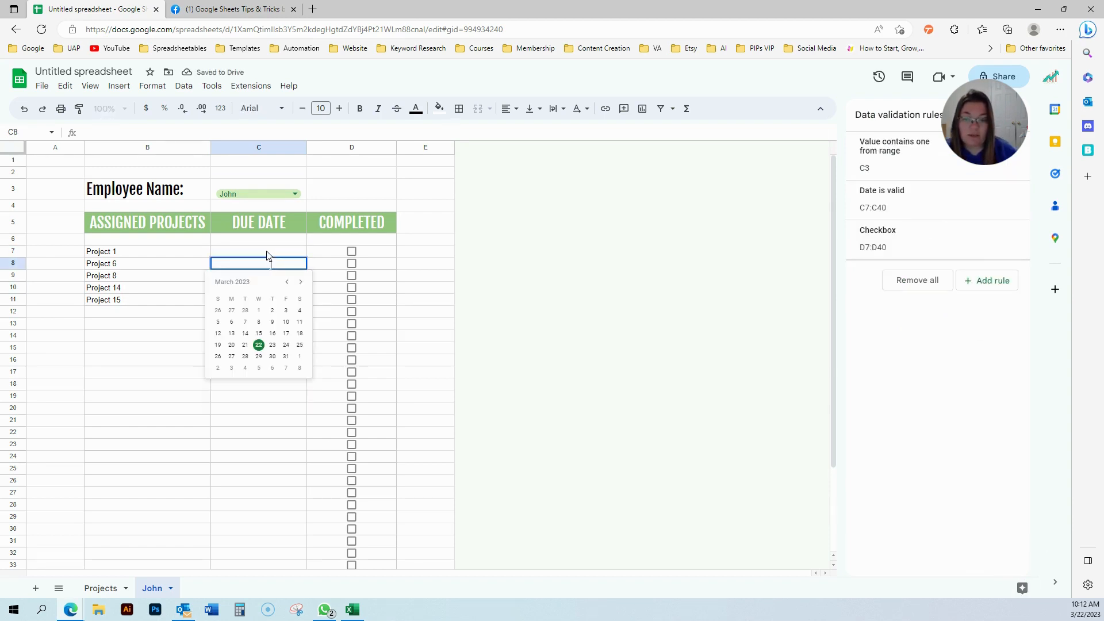
double_click(268, 253)
double_click(253, 384)
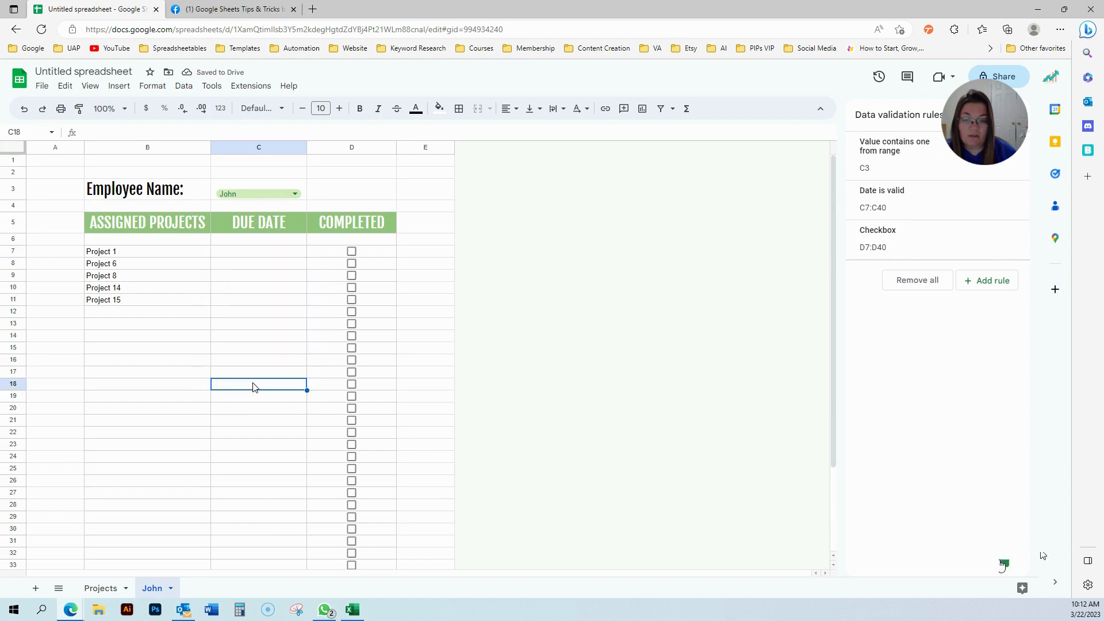
double_click(263, 254)
left_click(259, 333)
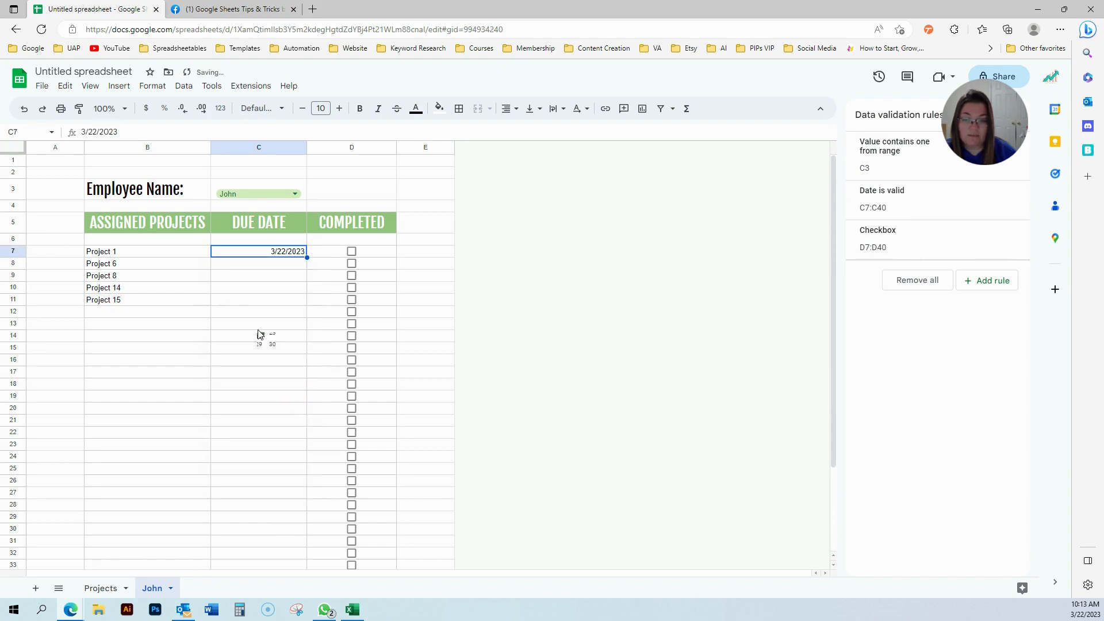
left_click(291, 151)
Centre-align column C and choose a short month/day custom date format.
left_click(509, 109)
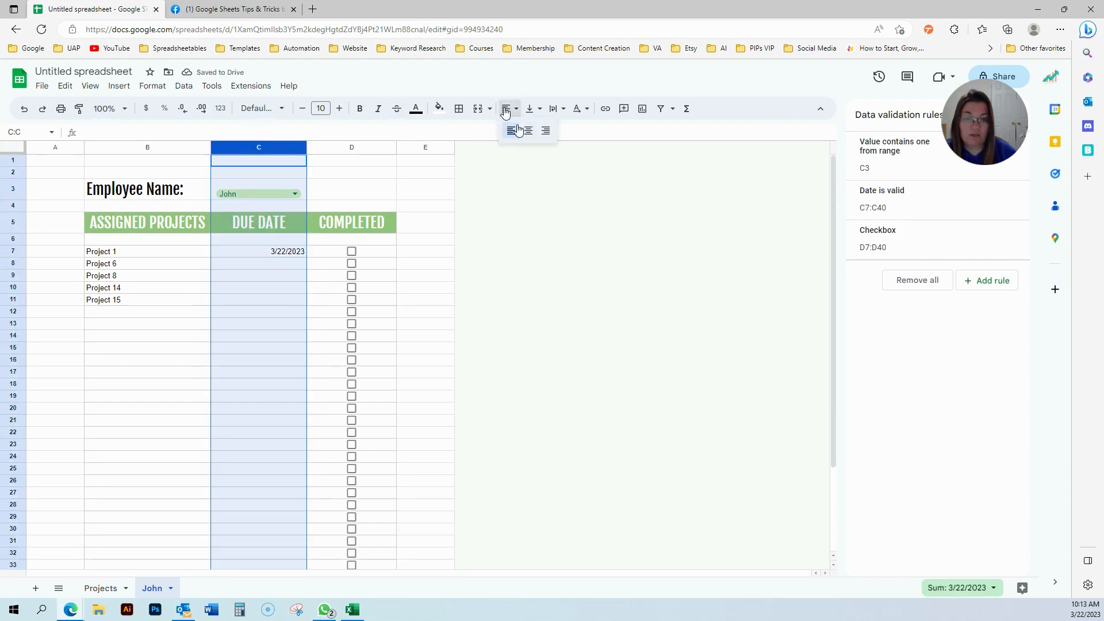
left_click(523, 132)
left_click(152, 86)
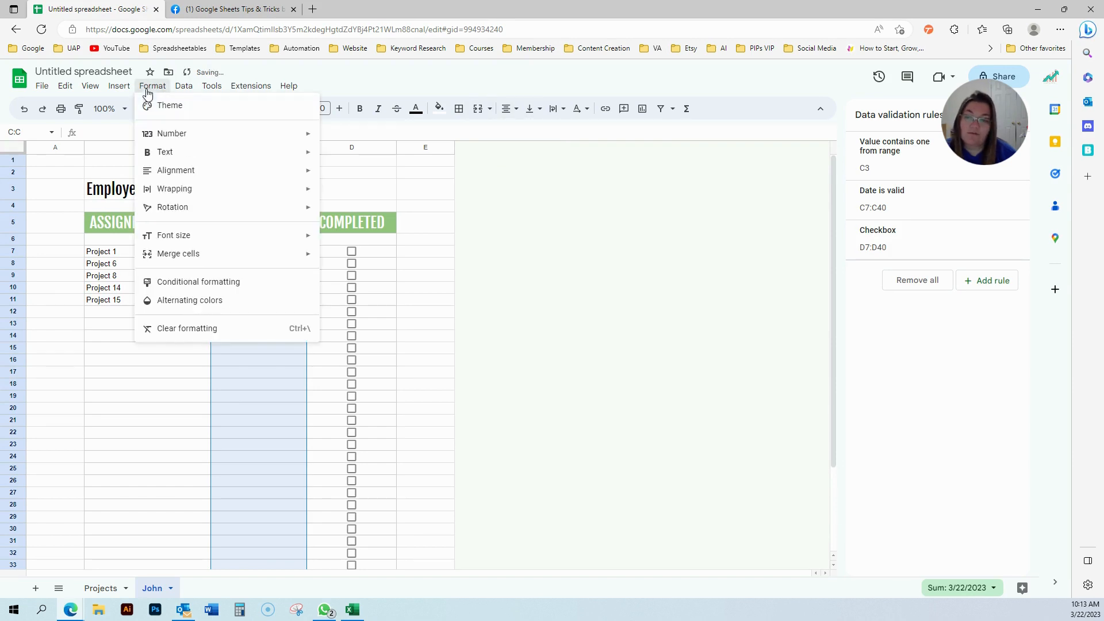
mouse_move(192, 134)
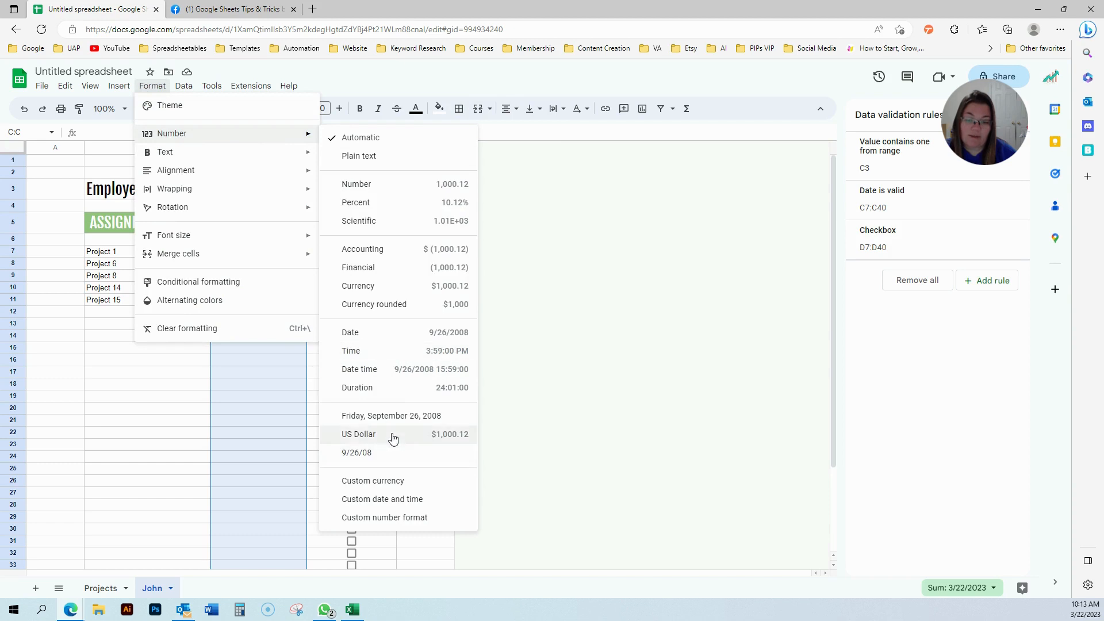
left_click(382, 499)
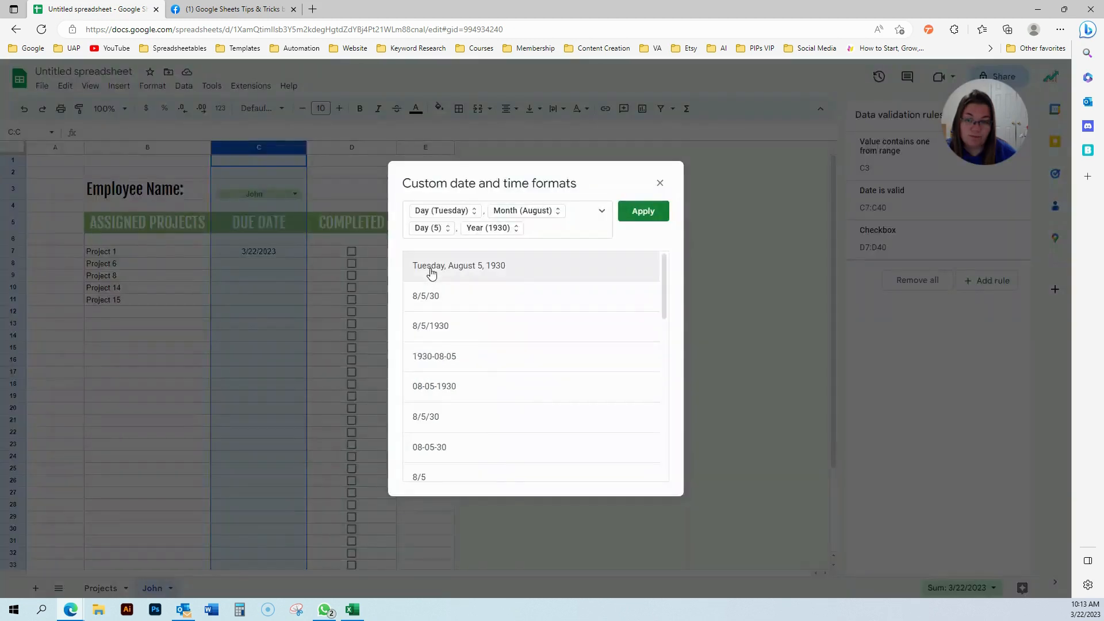
scroll(477, 340, "down", 4)
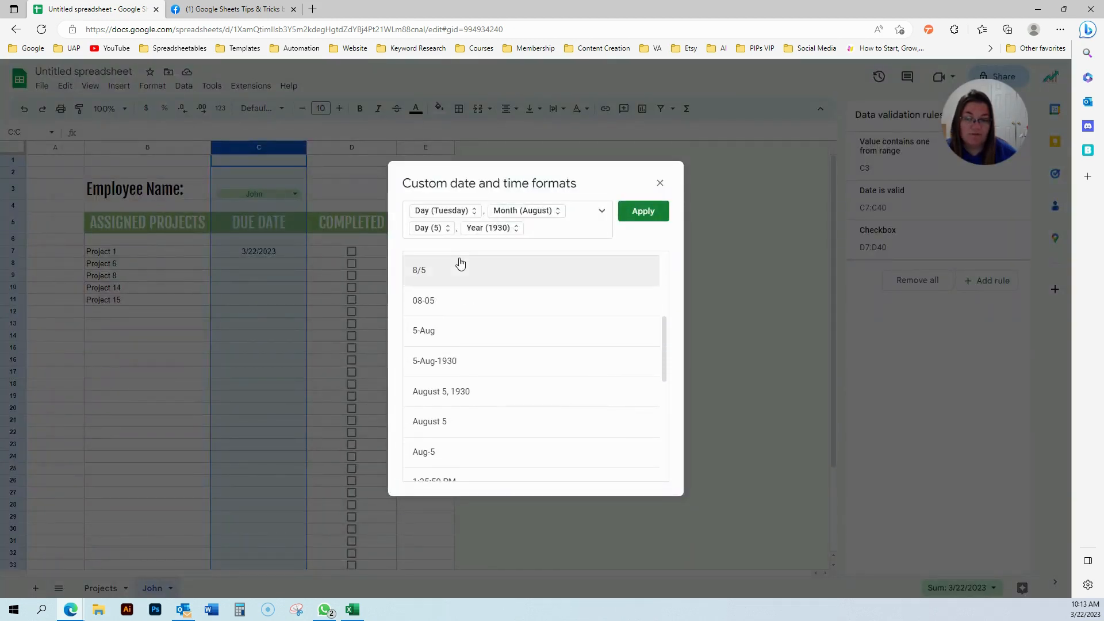
scroll(454, 331, "up", 1)
scroll(474, 363, "down", 6)
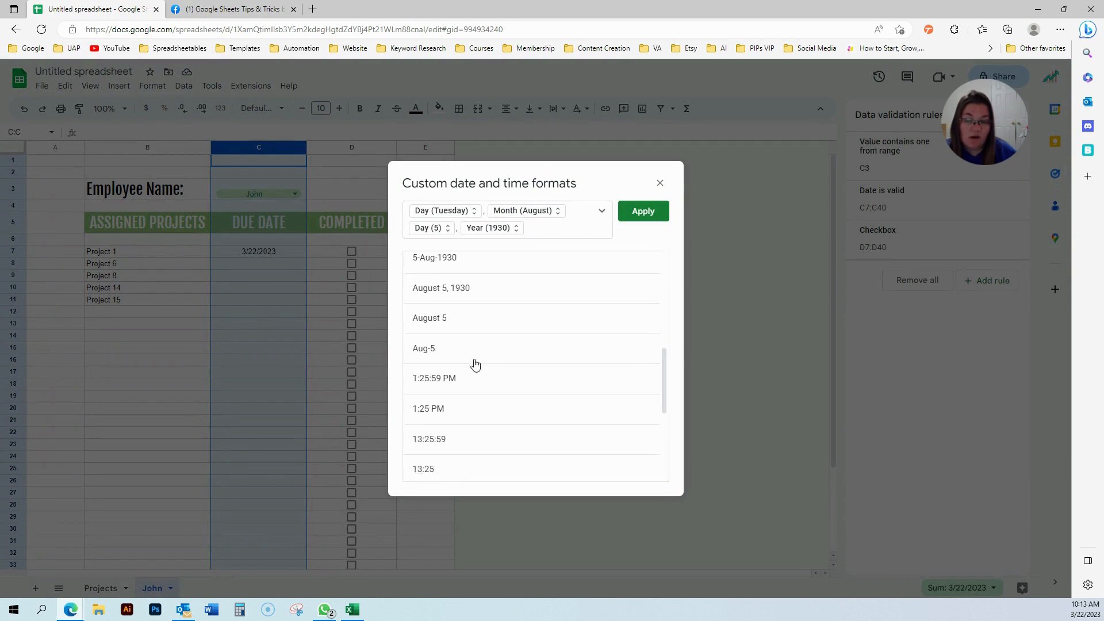
scroll(475, 364, "down", 1)
scroll(473, 364, "up", 5)
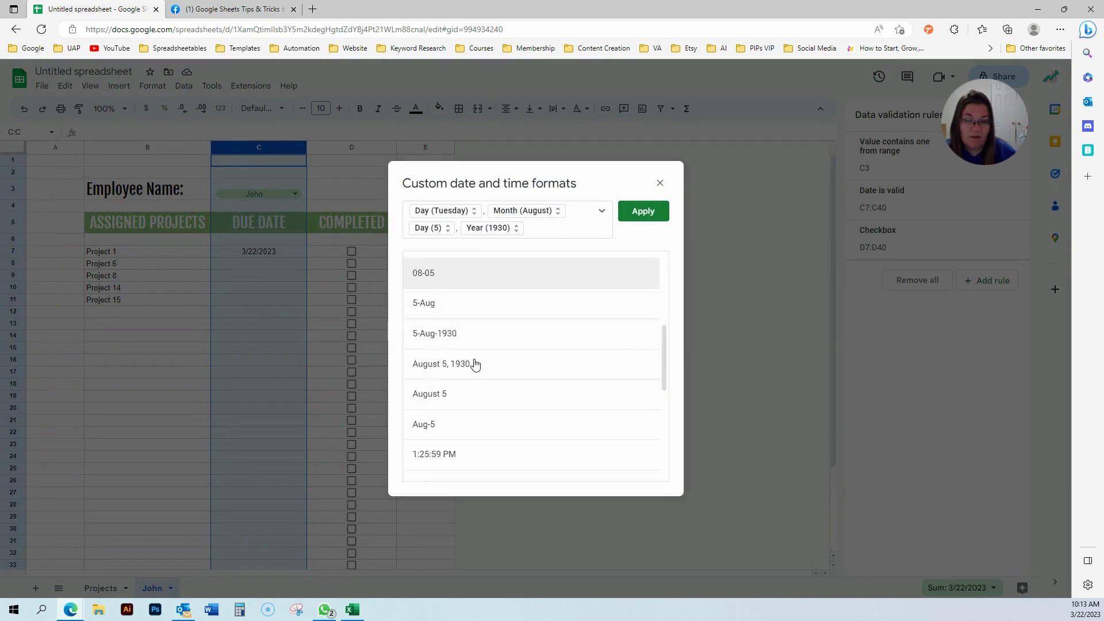
left_click(500, 216)
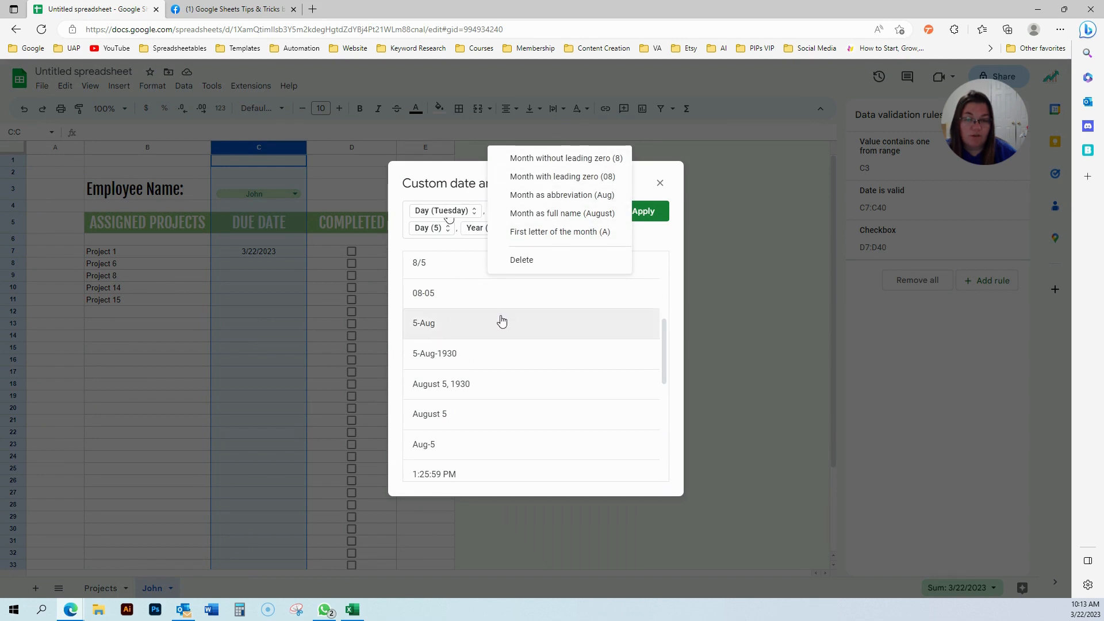
left_click(443, 275)
Add a two-digit year to the date format and apply it, so C7 reads 3/22/23.
scroll(453, 299, "up", 2)
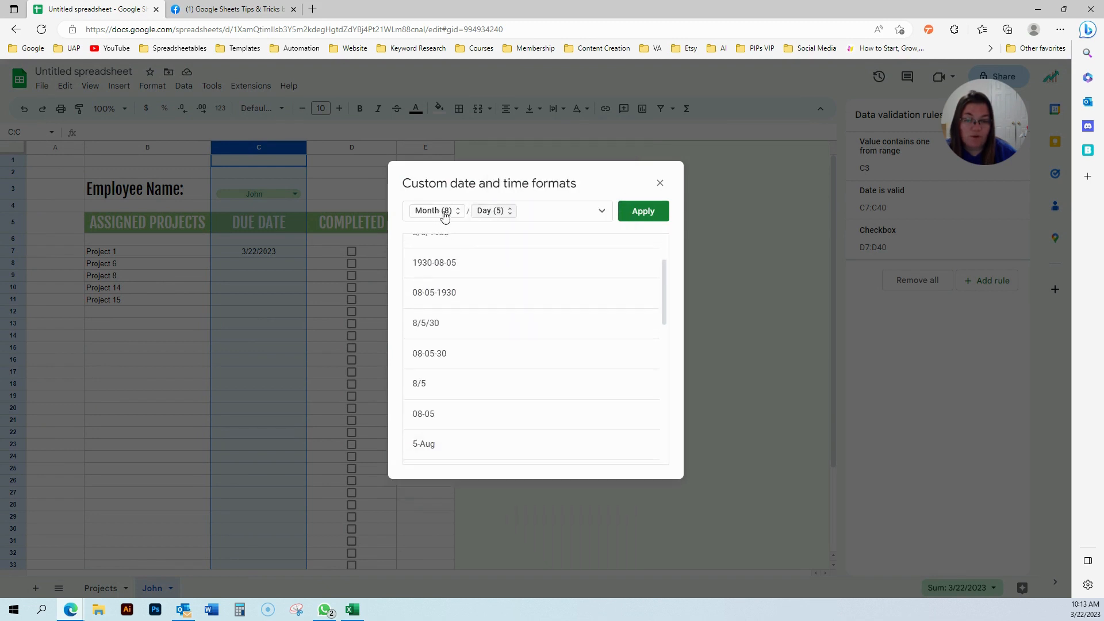
scroll(488, 278, "up", 2)
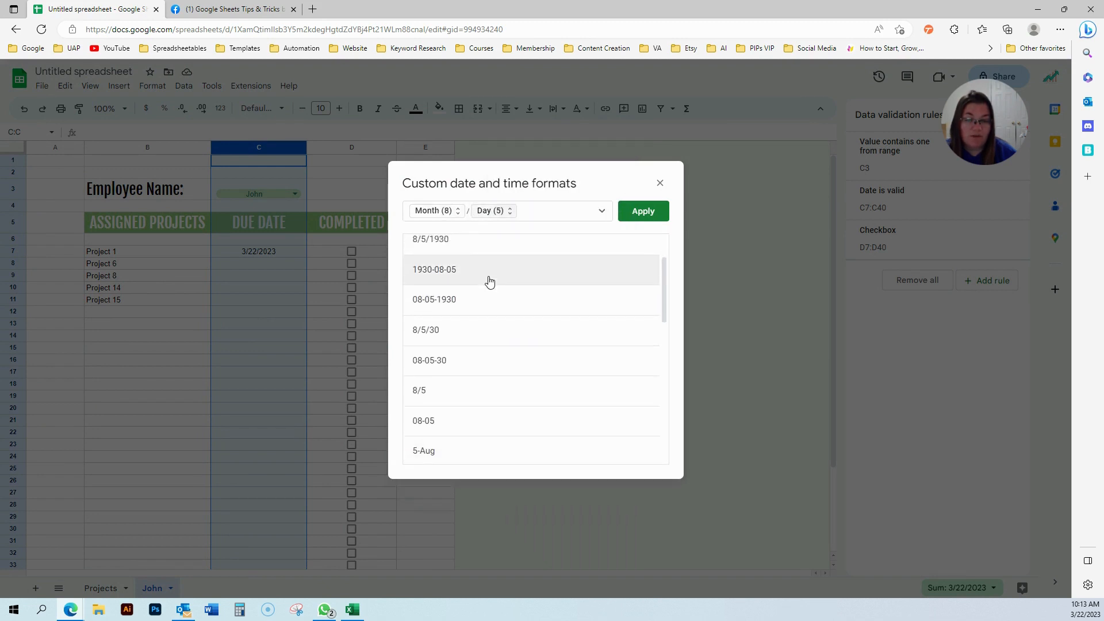
left_click(510, 211)
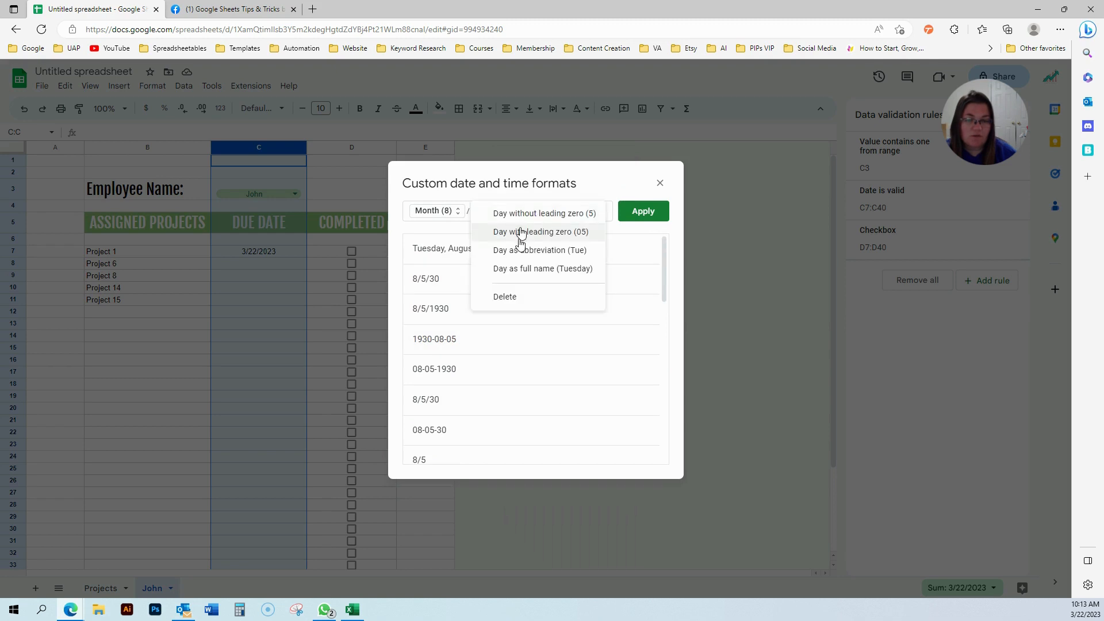
left_click(456, 212)
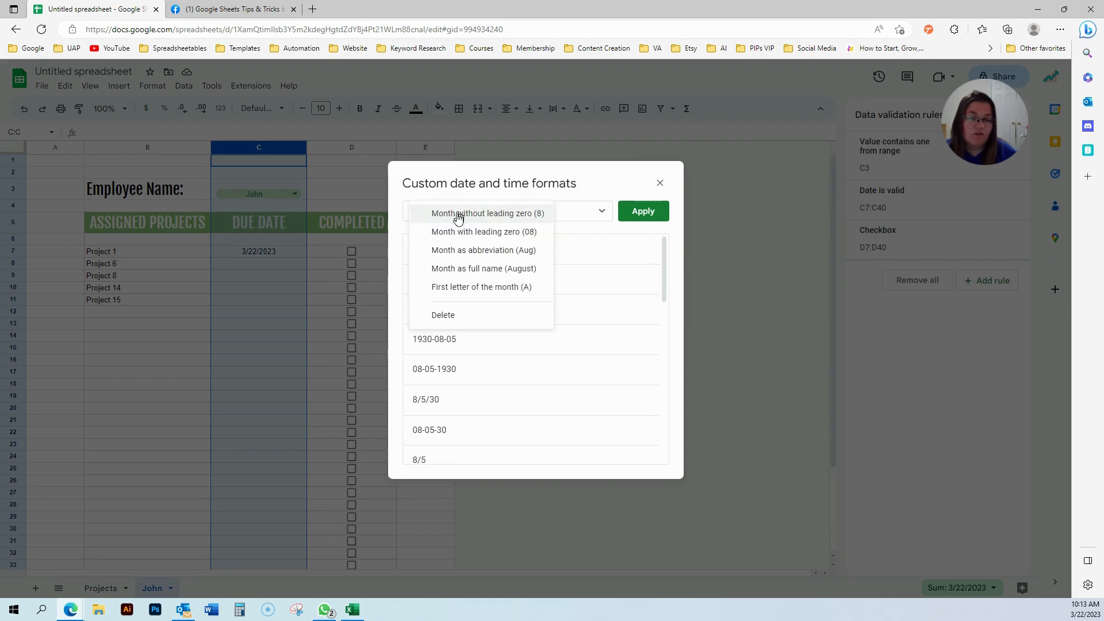
left_click(439, 188)
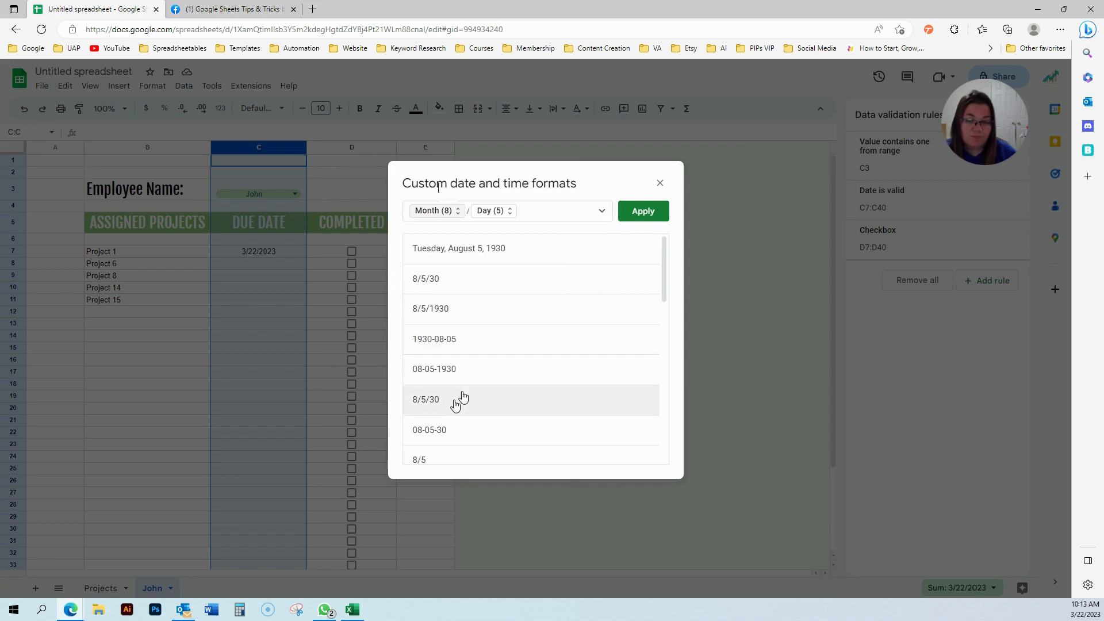
left_click_drag(667, 250, 674, 183)
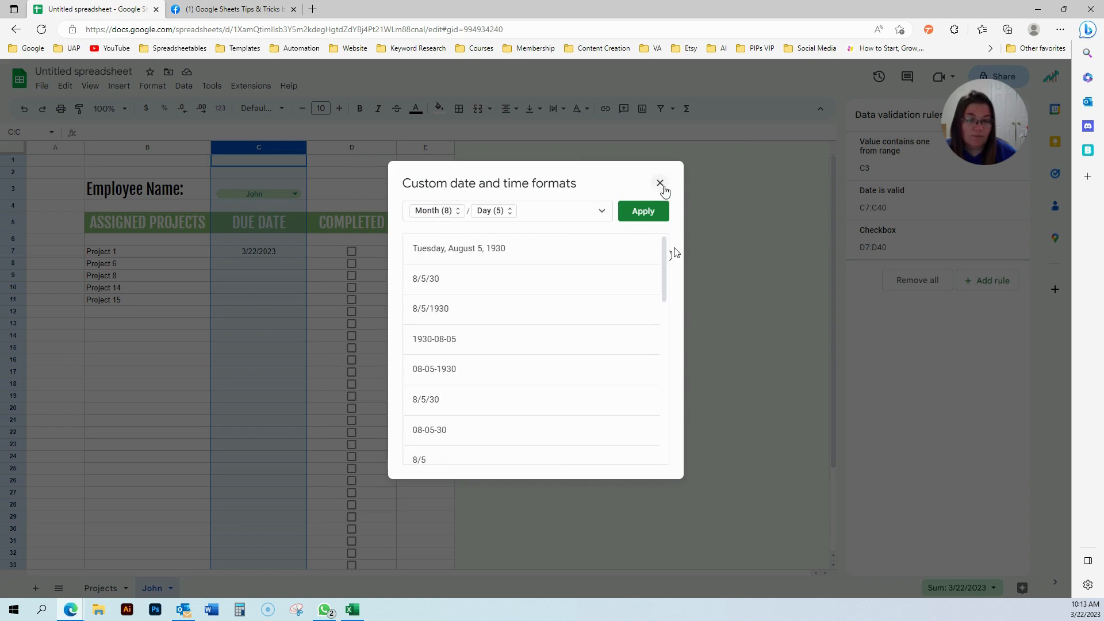
left_click(483, 284)
left_click(643, 211)
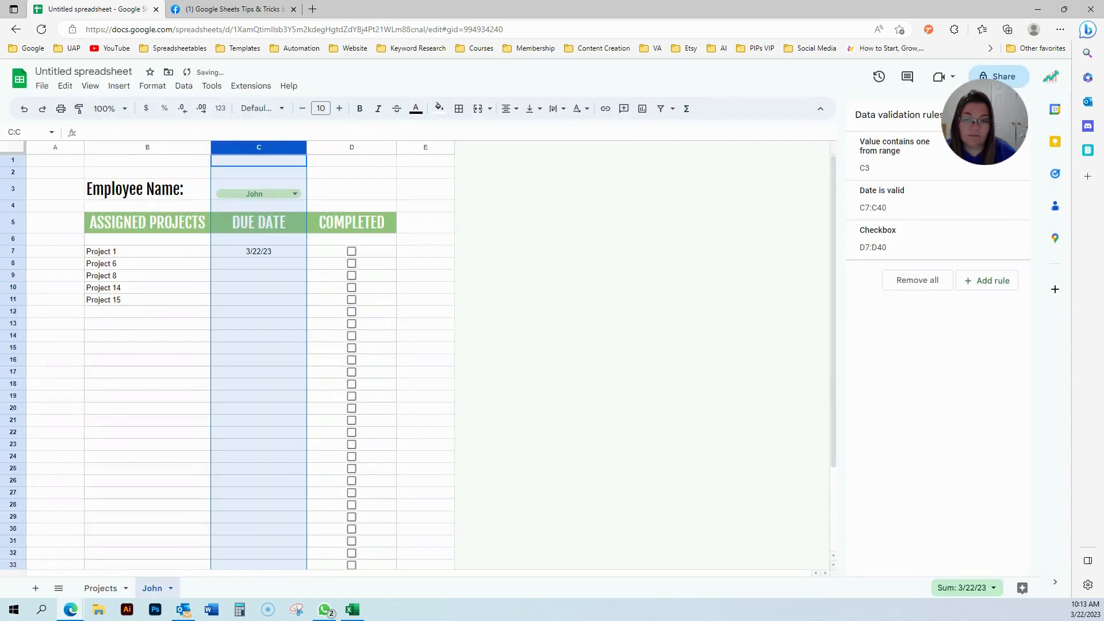
Turn off the John sheet's gridlines from View > Show.
left_click(220, 287)
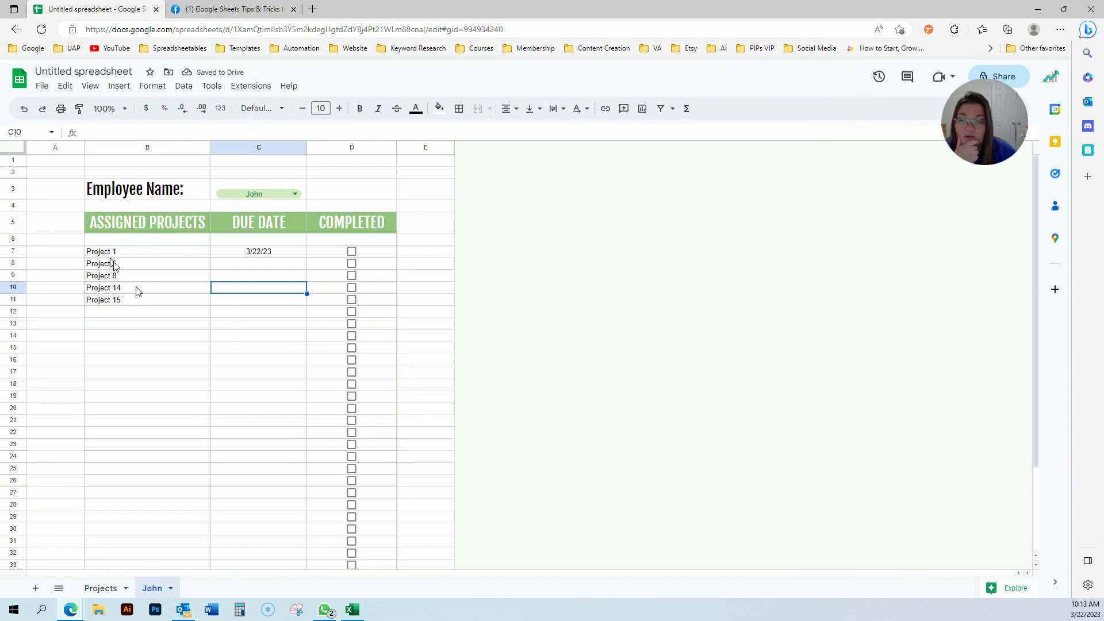
left_click(90, 86)
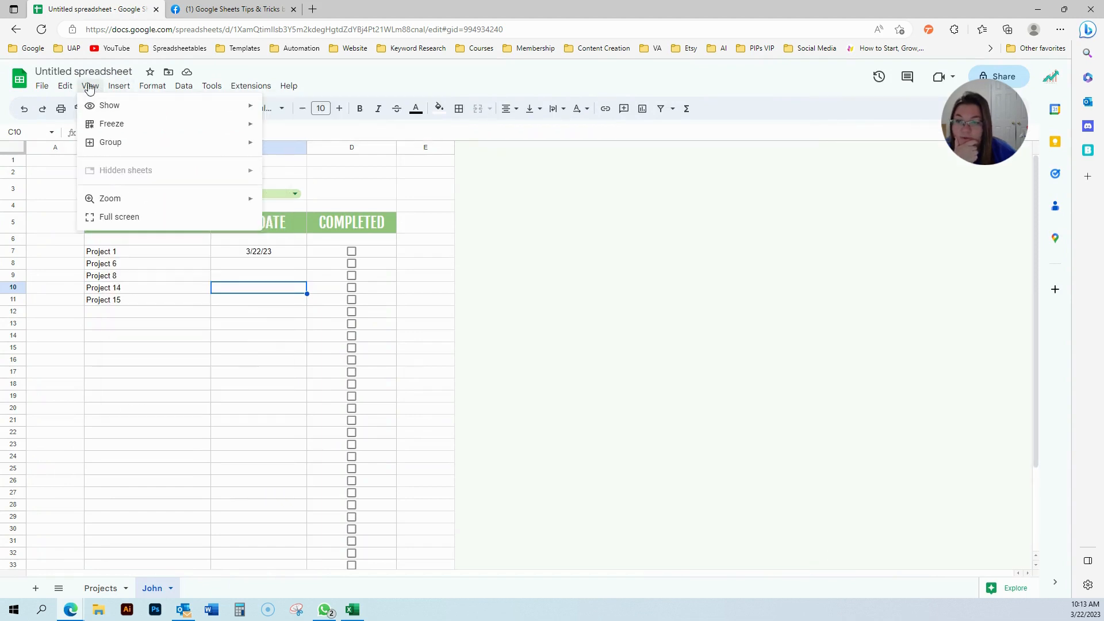
mouse_move(101, 109)
left_click(309, 126)
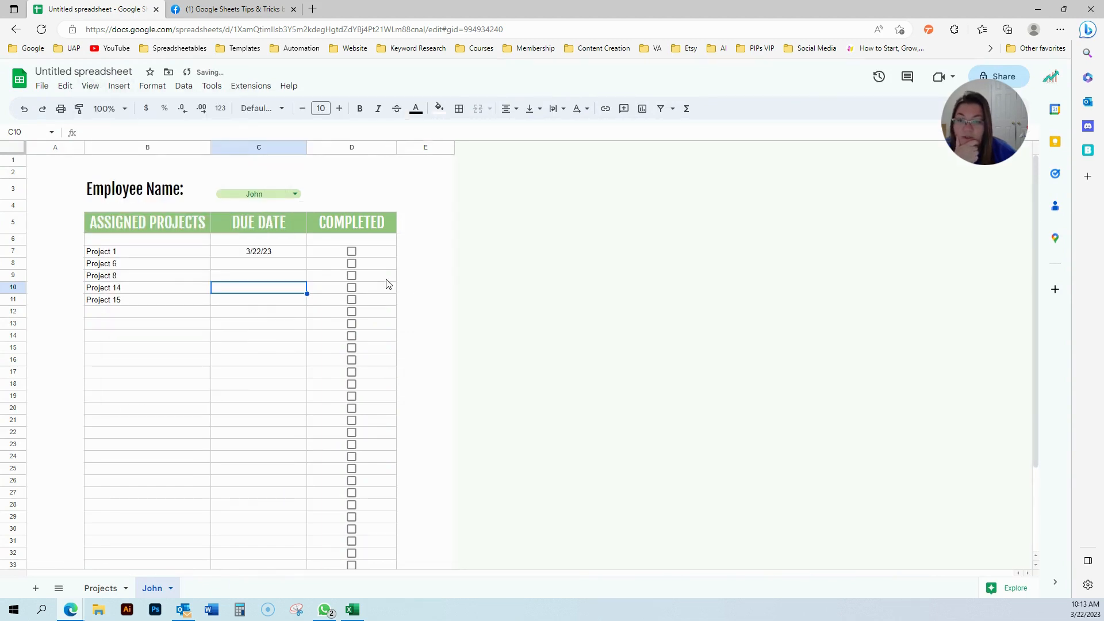
left_click(418, 300)
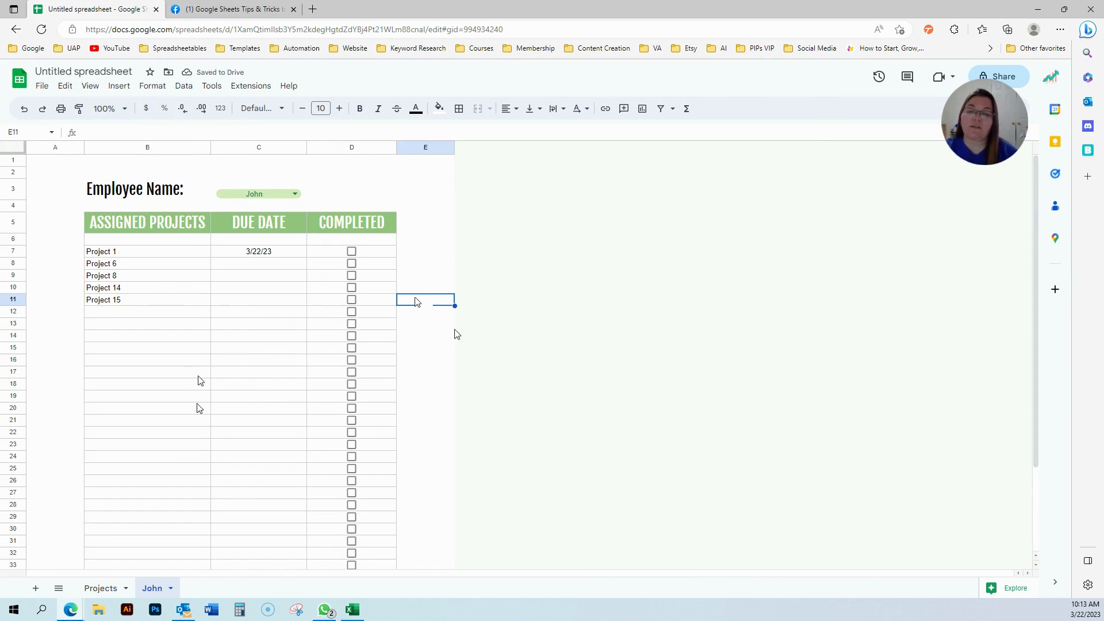
Raise the employee name in C3 to 18-point font.
left_click(248, 188)
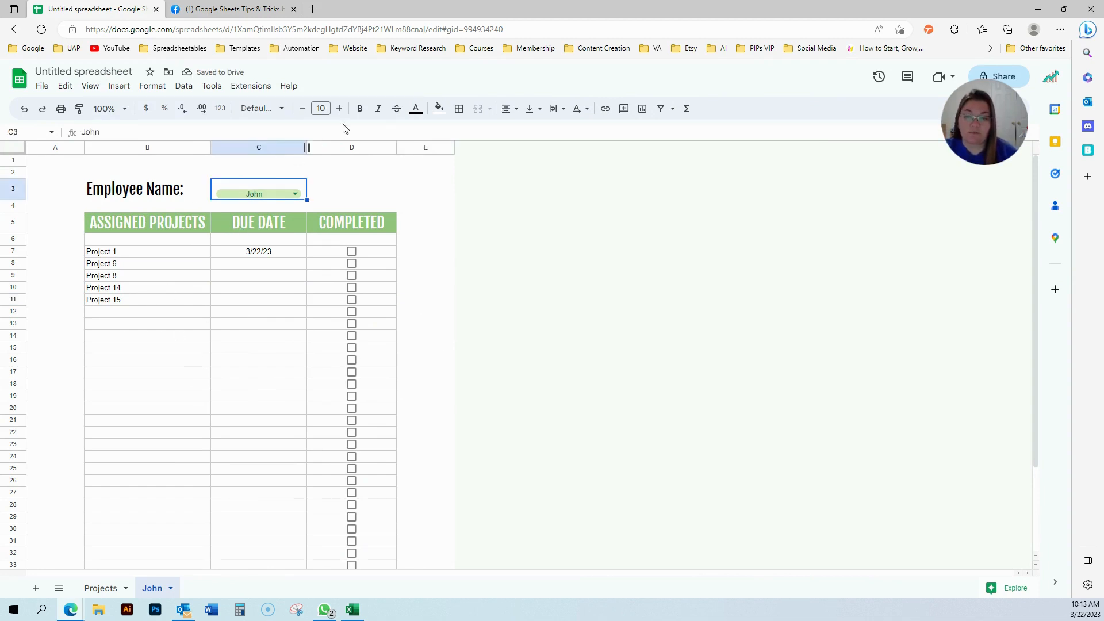
left_click(341, 109)
left_click(340, 109)
left_click(340, 108)
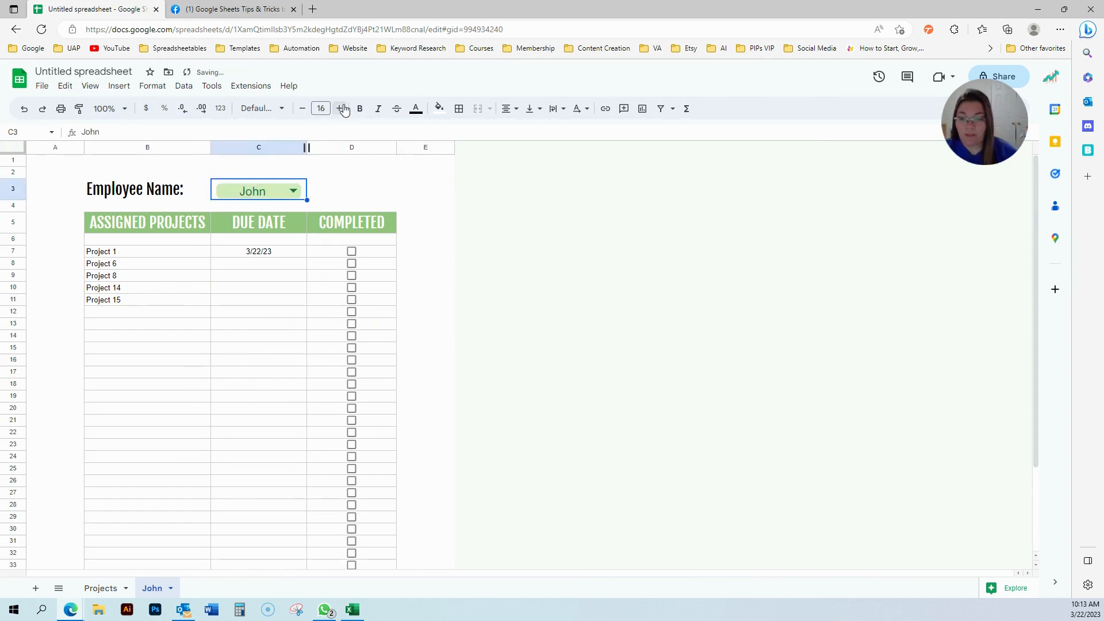
left_click(341, 108)
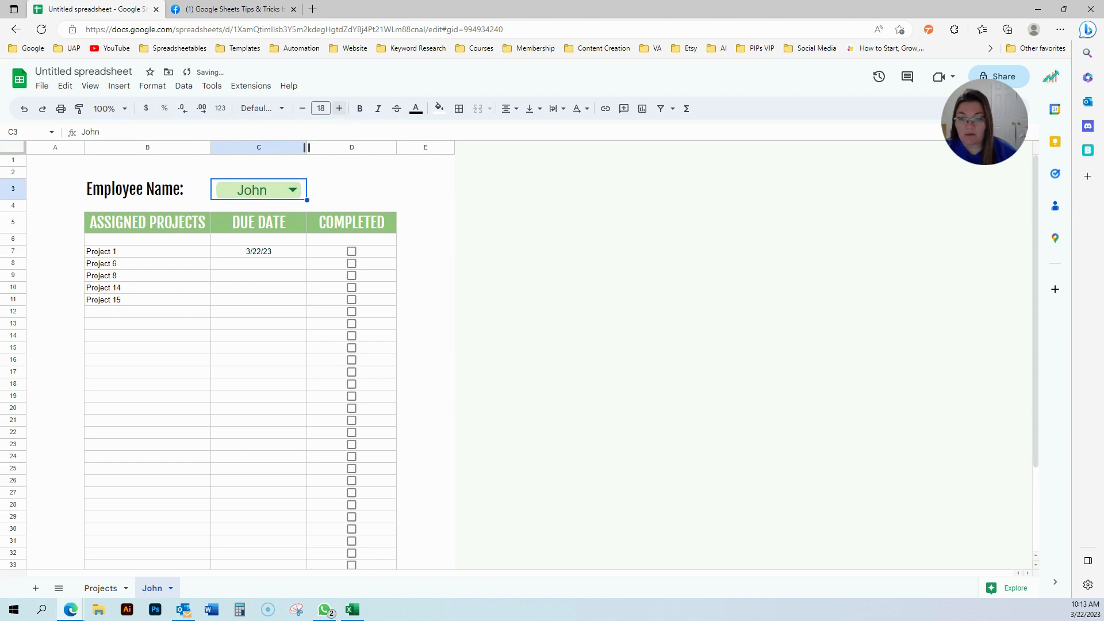
left_click(556, 109)
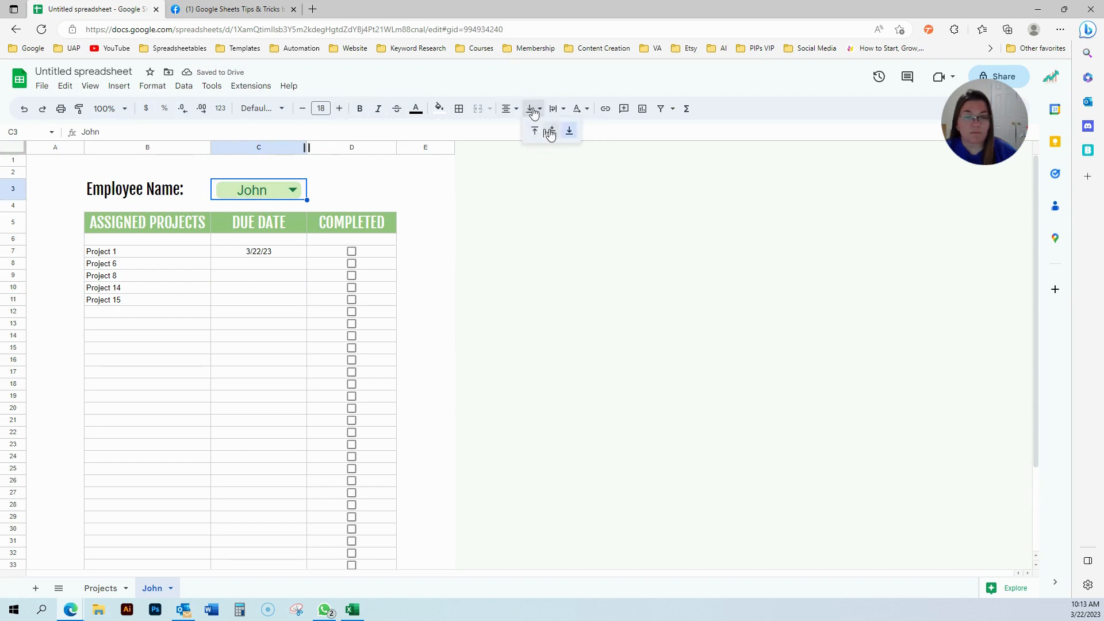
left_click(205, 350)
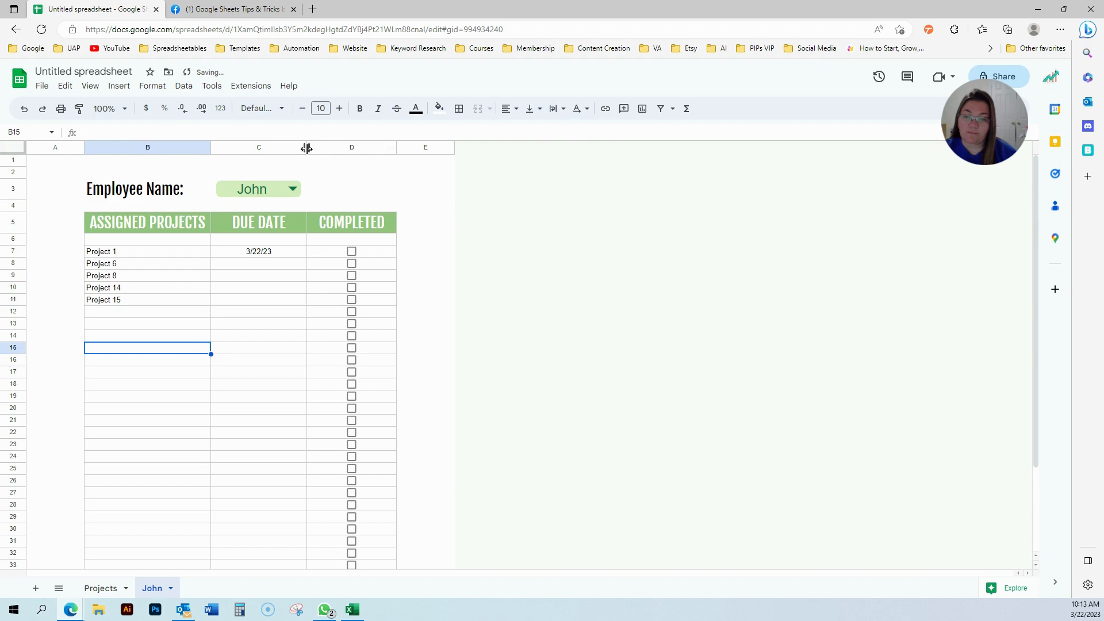
Merge C3:D3 into one cell and left-align the employee name.
double_click(324, 191)
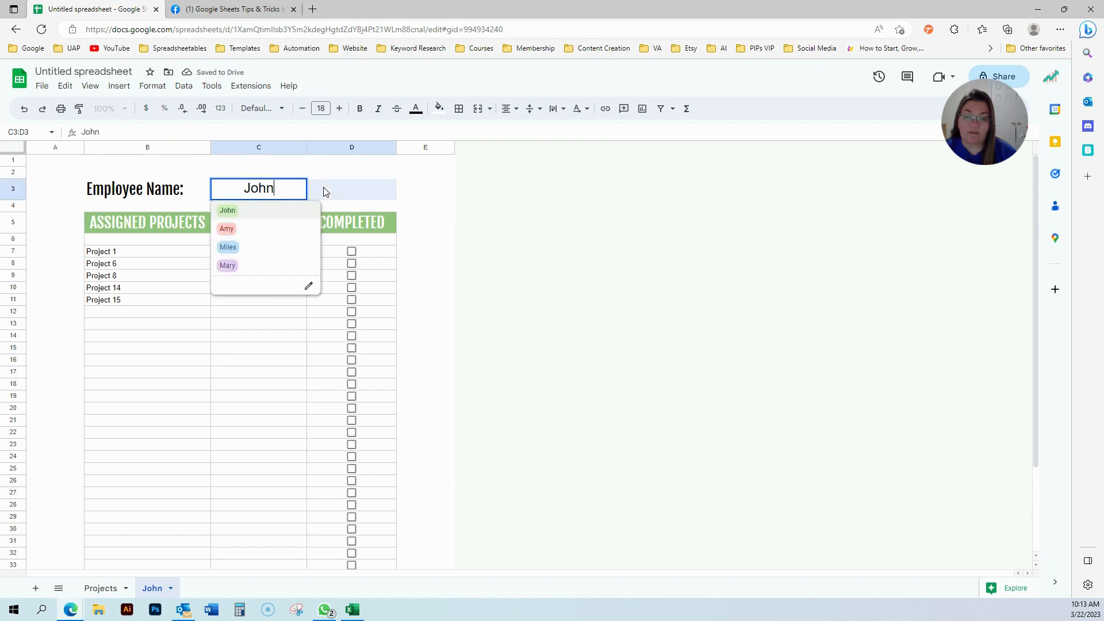
left_click(332, 188)
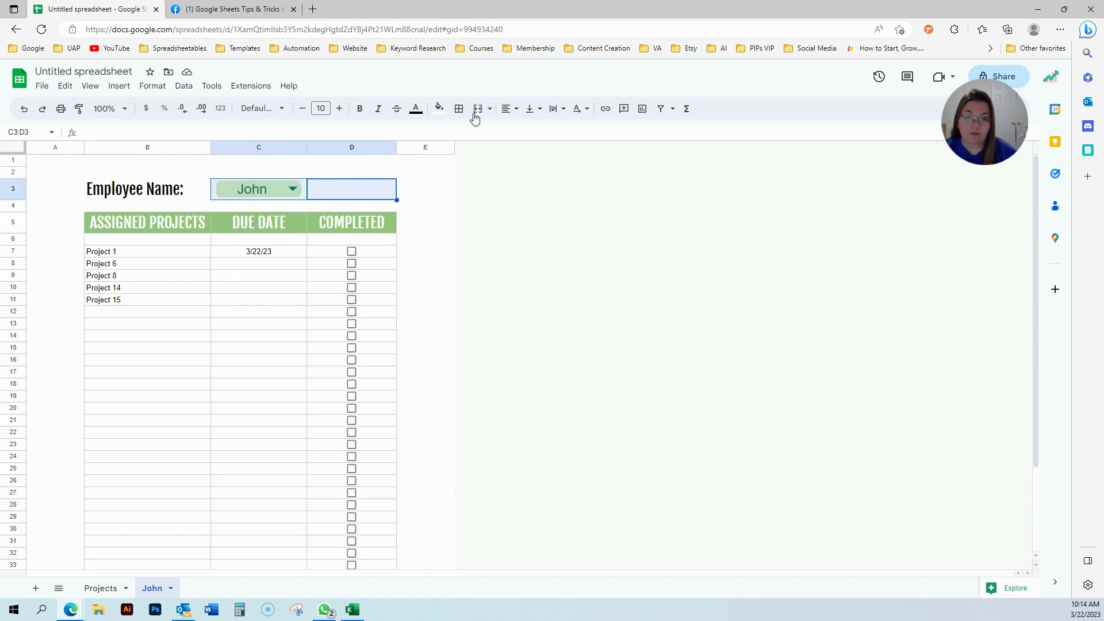
left_click(478, 109)
left_click(270, 339)
double_click(333, 189)
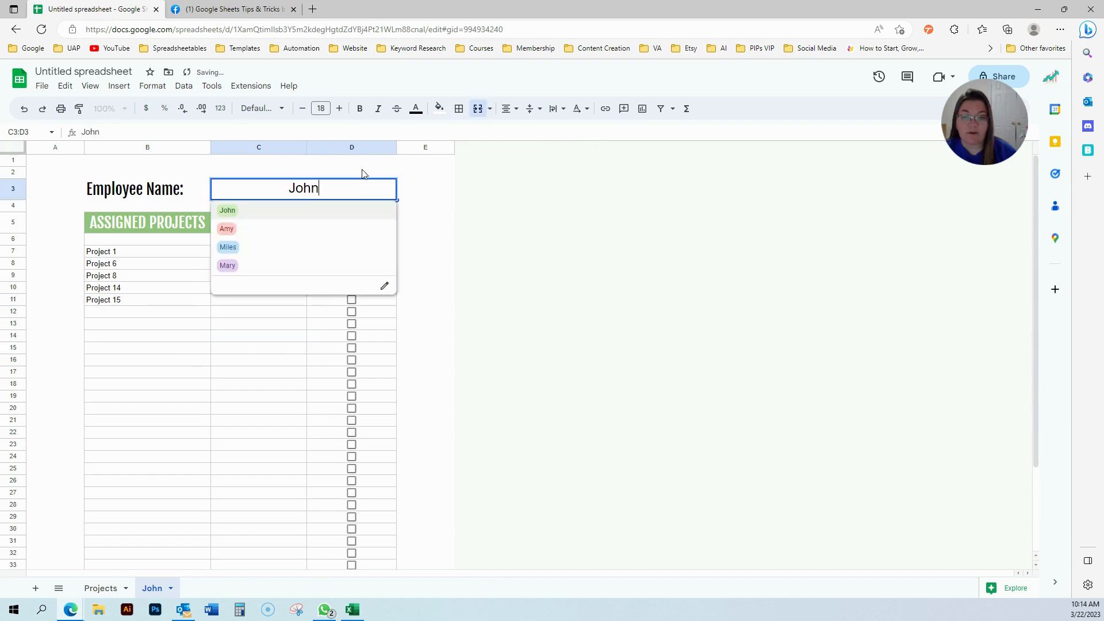
left_click(505, 108)
left_click(505, 129)
left_click(190, 423)
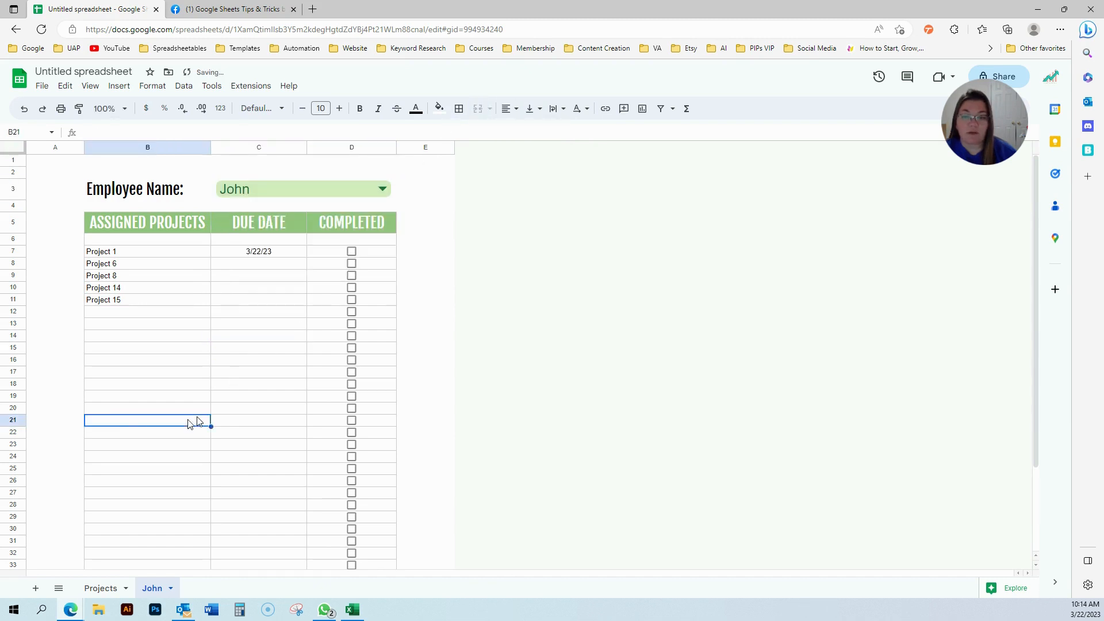
left_click(383, 188)
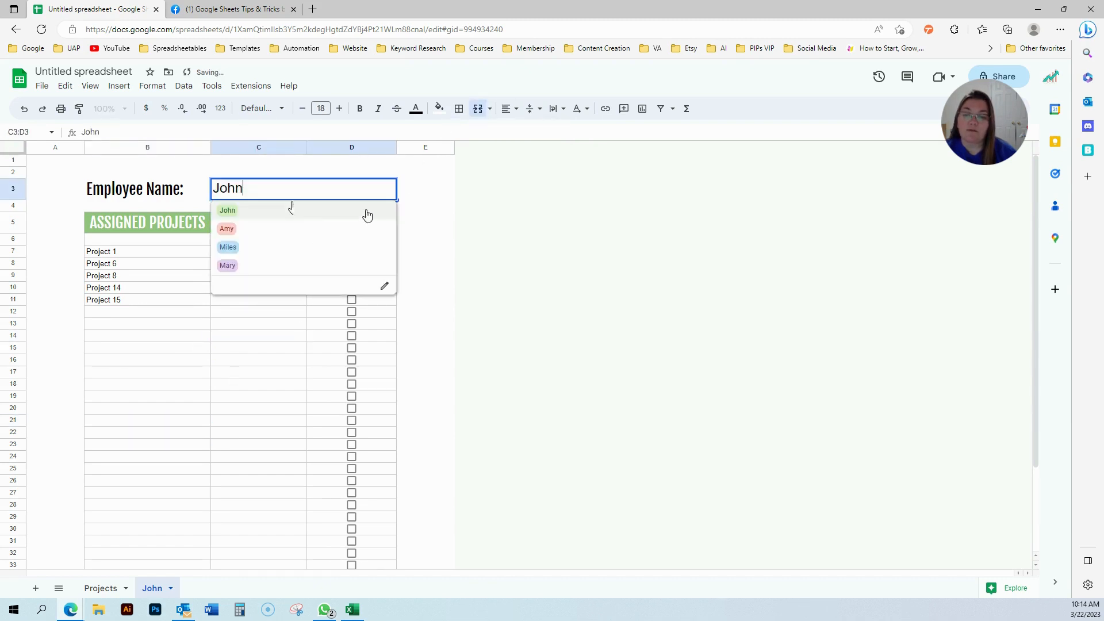
Test the name dropdown with Miles, Mary and Amy, then set it back to John.
left_click(284, 243)
left_click(221, 392)
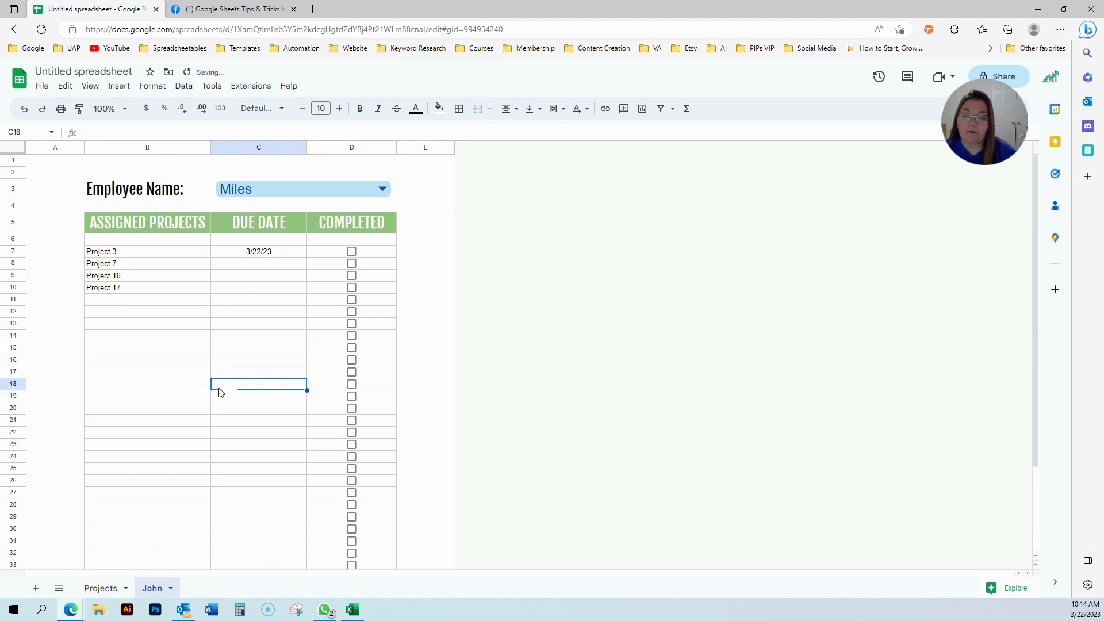
left_click(383, 188)
left_click(228, 266)
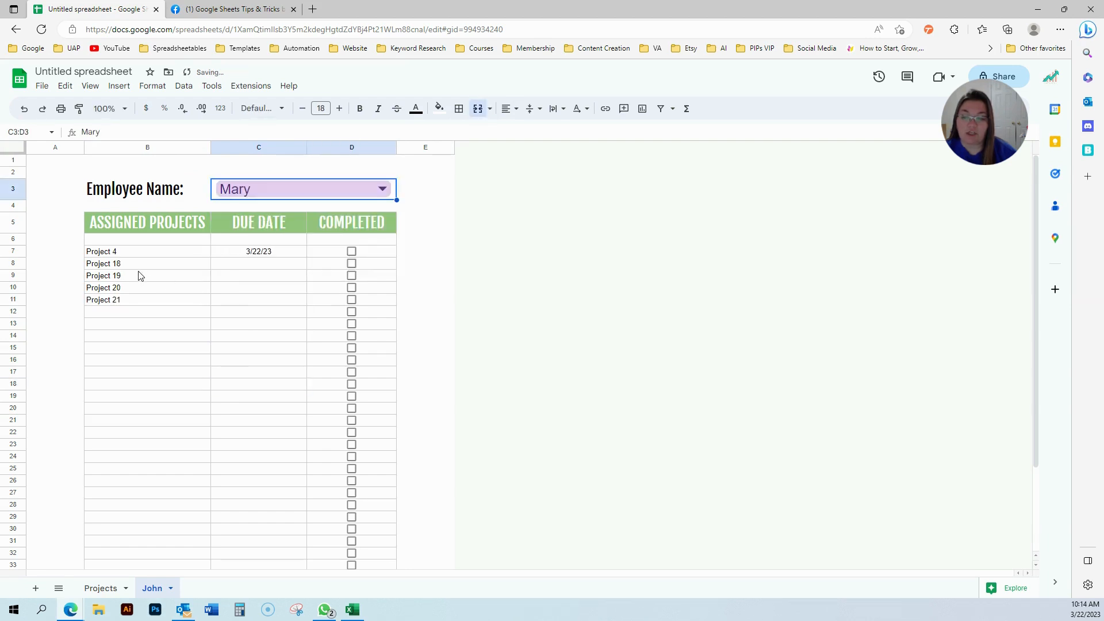
left_click(383, 189)
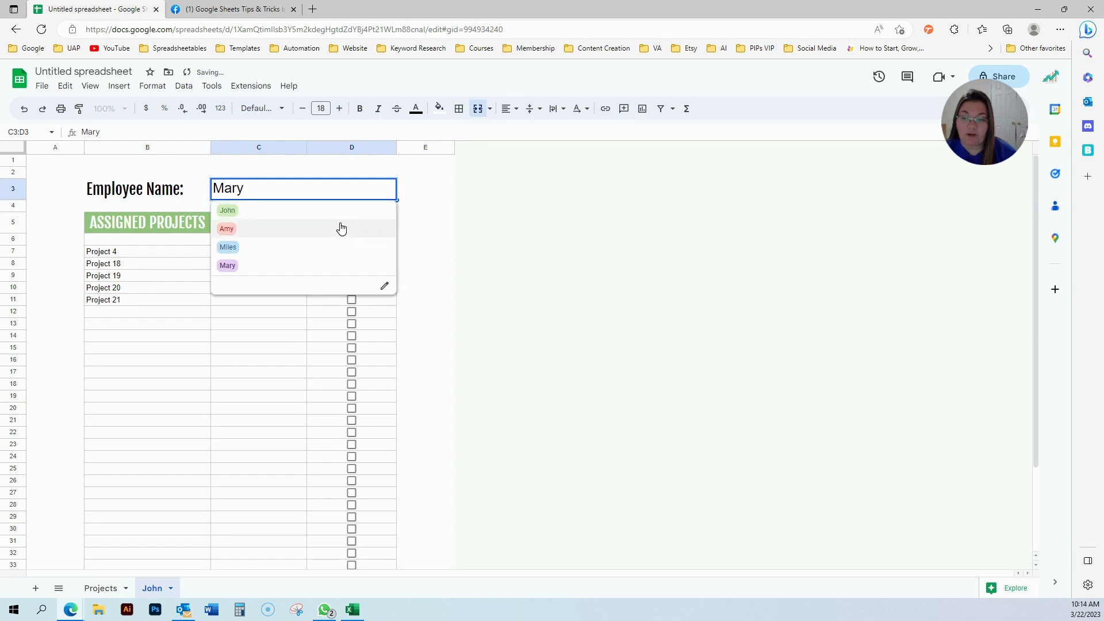
left_click(340, 226)
left_click(385, 188)
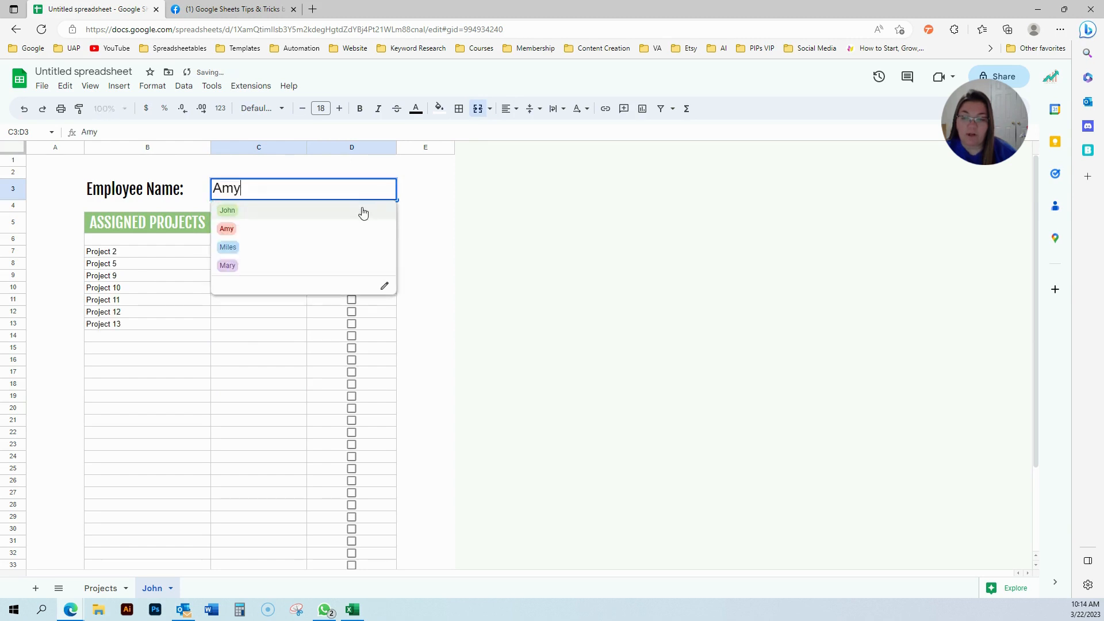
left_click(359, 209)
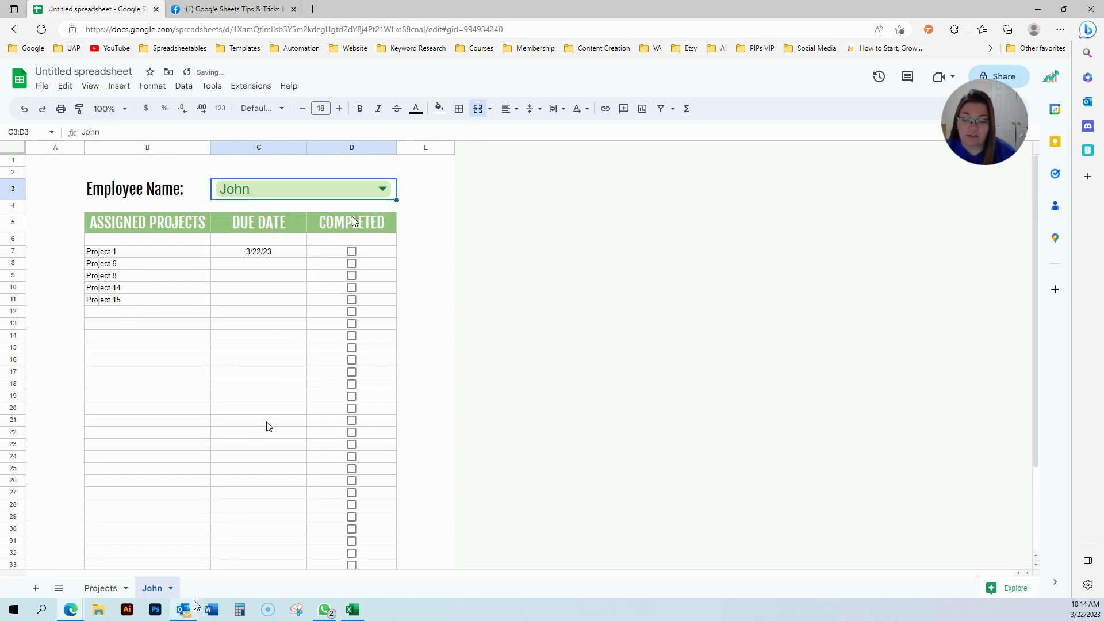
left_click(170, 589)
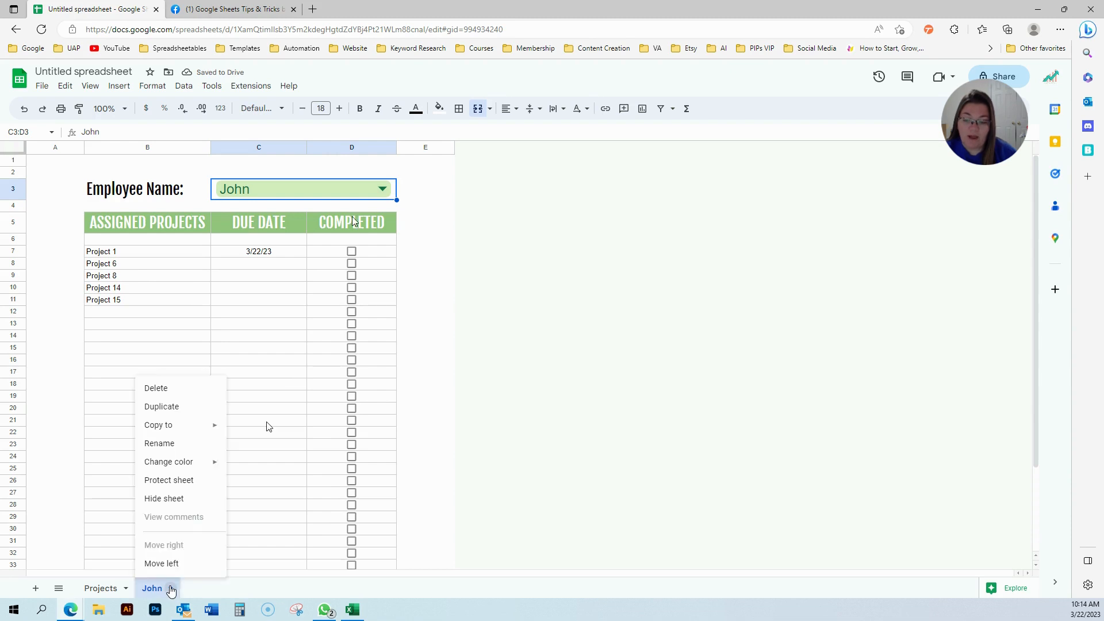
Duplicate the John sheet as 'Amy', select Amy, and make its header light red.
left_click(190, 407)
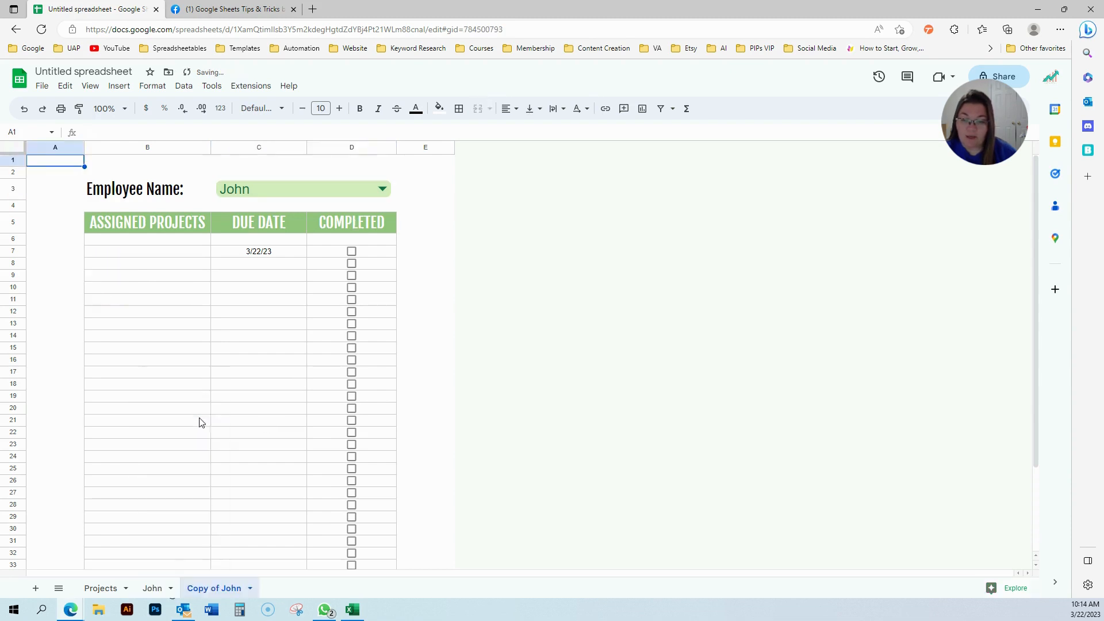
left_click(247, 192)
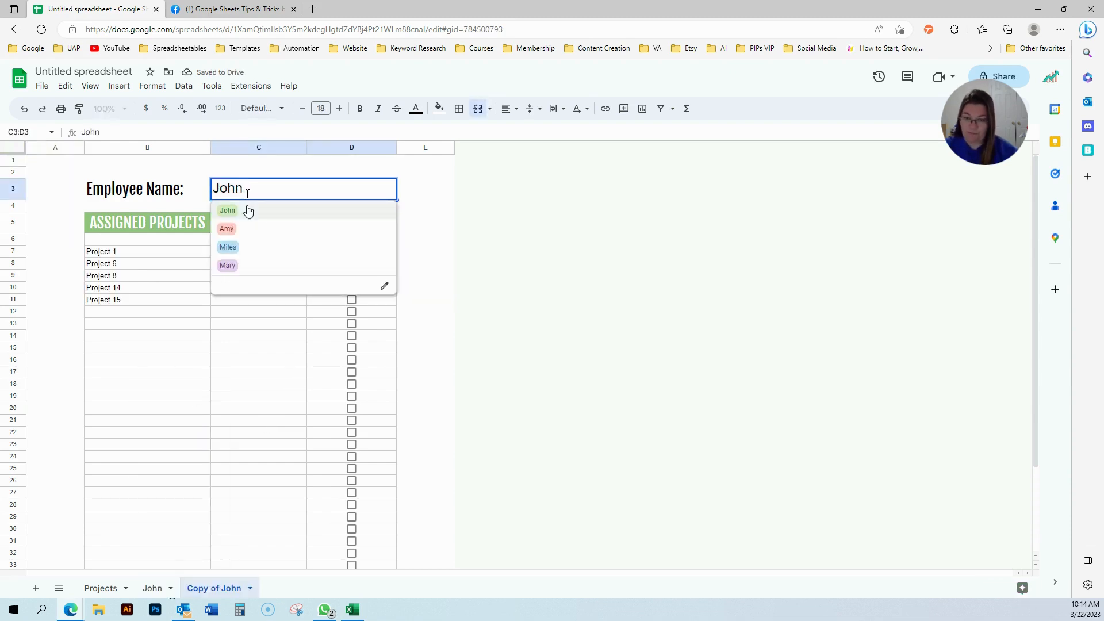
left_click(232, 229)
left_click(145, 229)
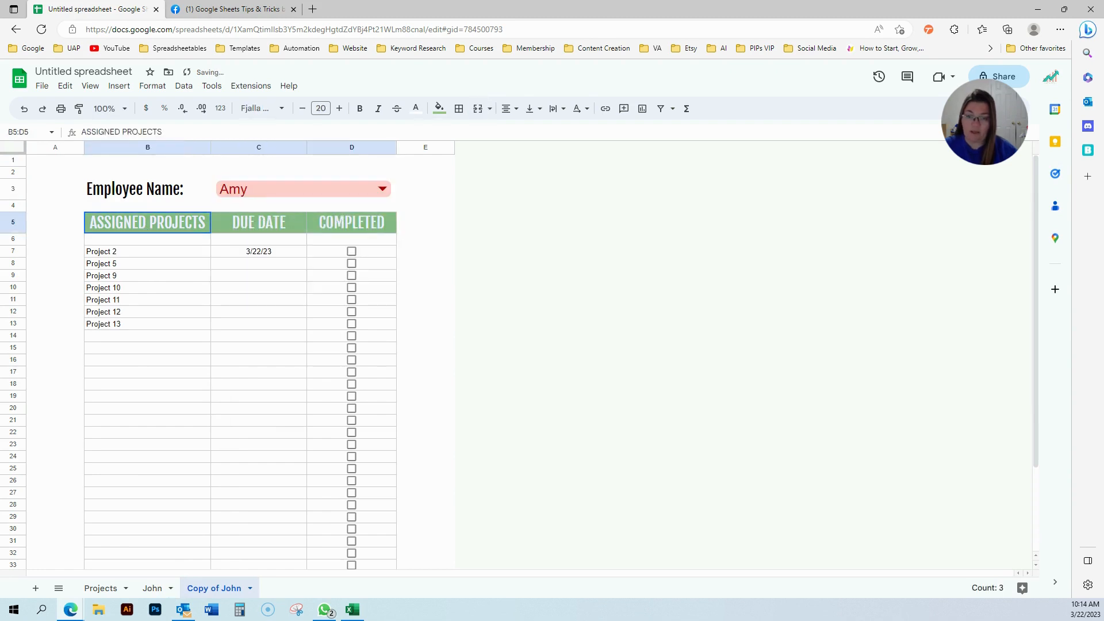
left_click(439, 108)
left_click(456, 187)
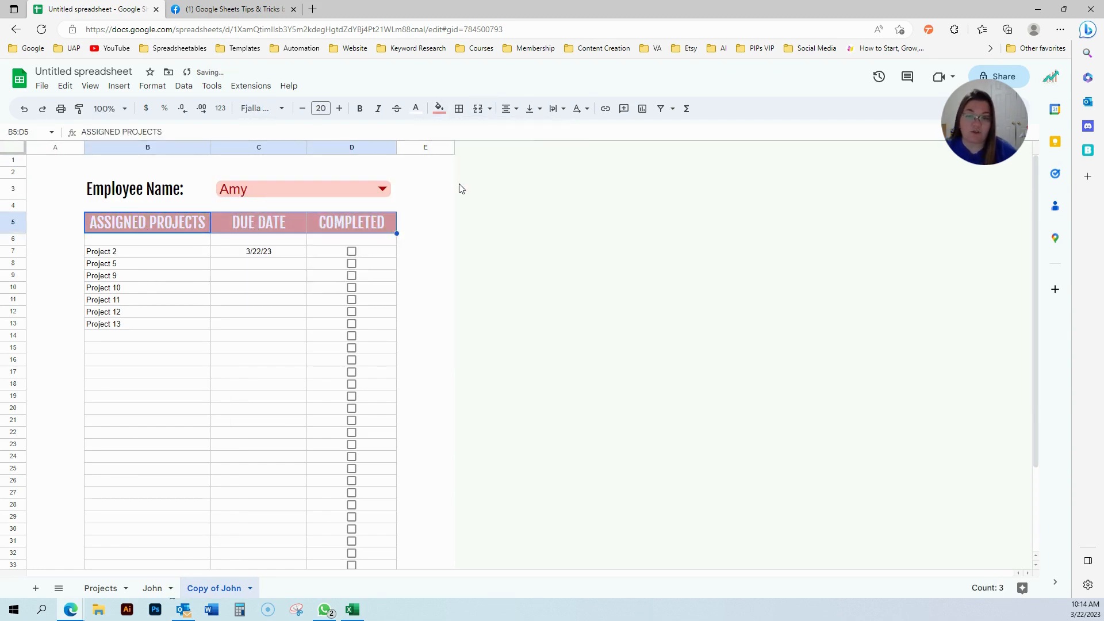
left_click(194, 435)
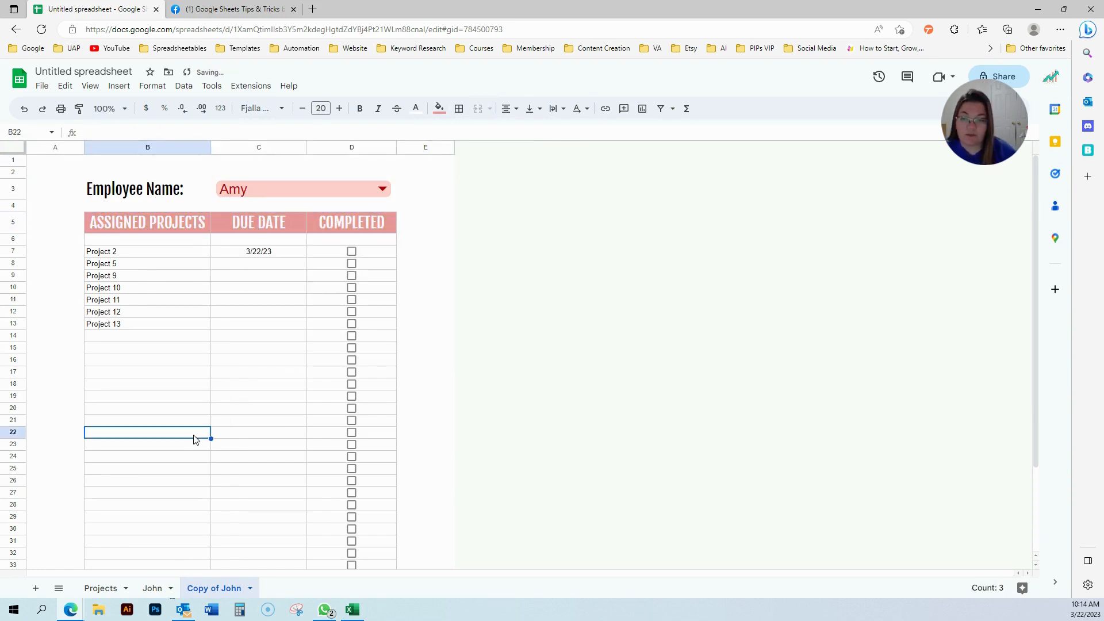
double_click(232, 592)
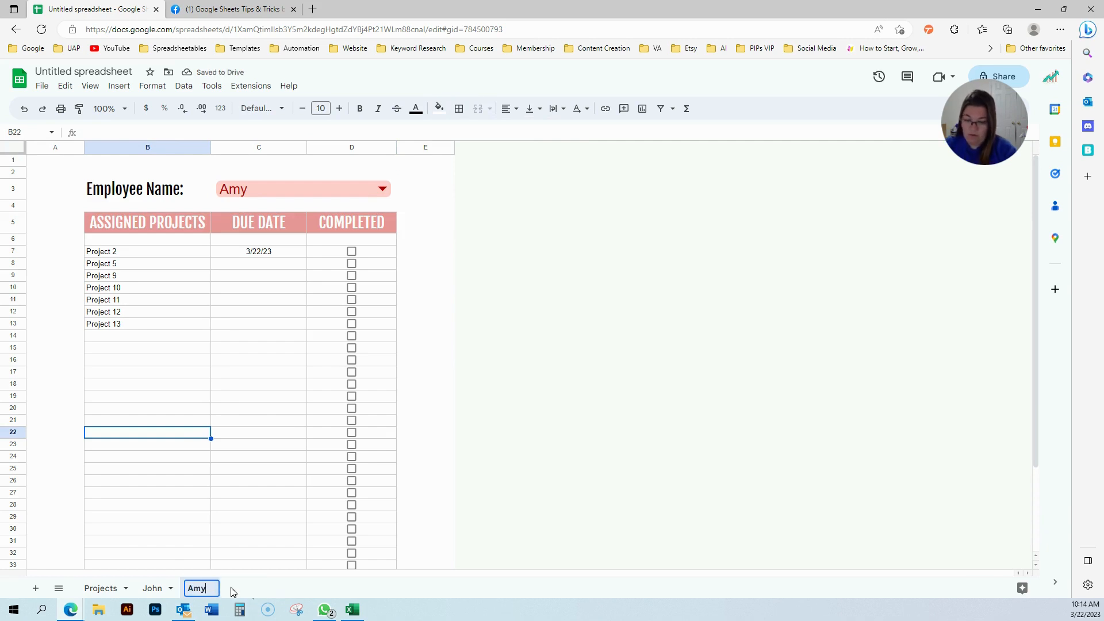
left_click(229, 529)
left_click(214, 587)
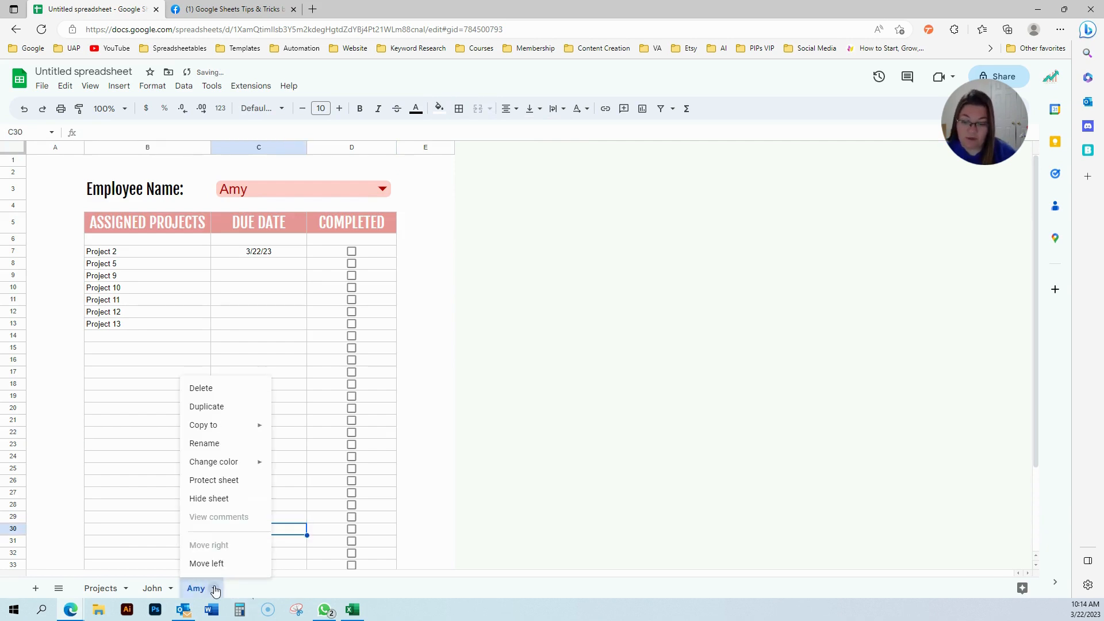
Duplicate the Amy sheet, choose Miles in the dropdown, and name it 'Miles'.
left_click(206, 407)
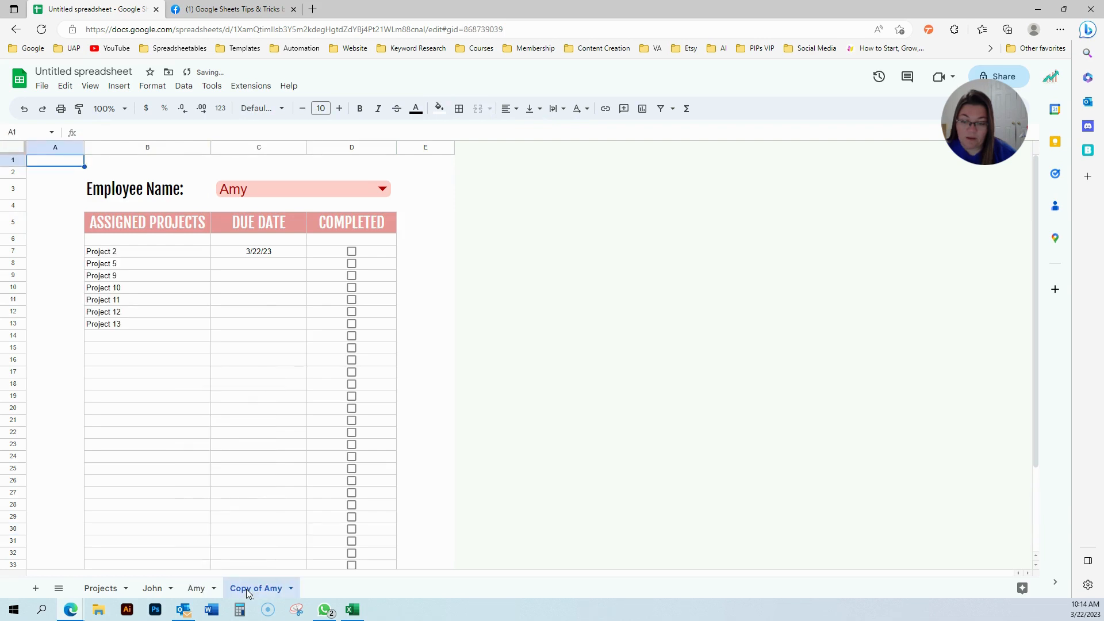
double_click(246, 589)
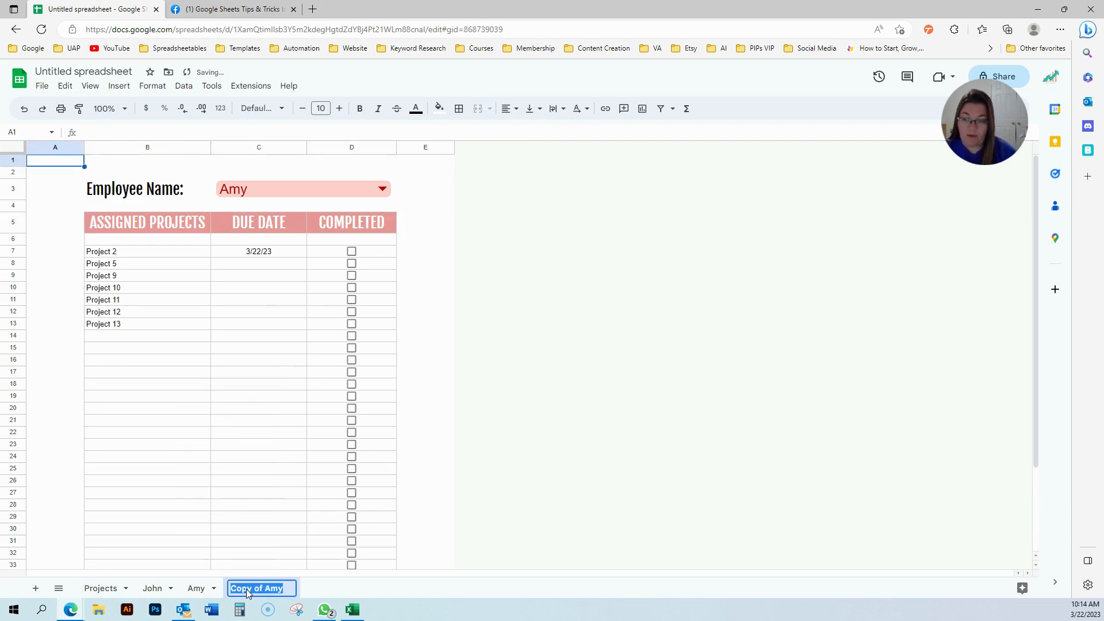
left_click(383, 190)
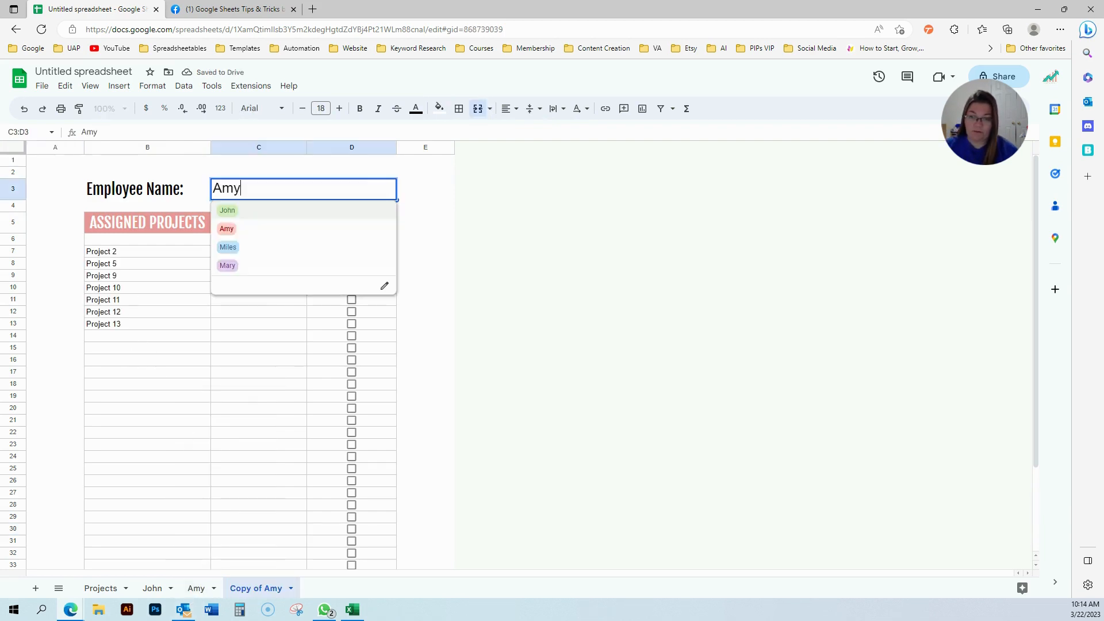
left_click(328, 247)
type("Miles")
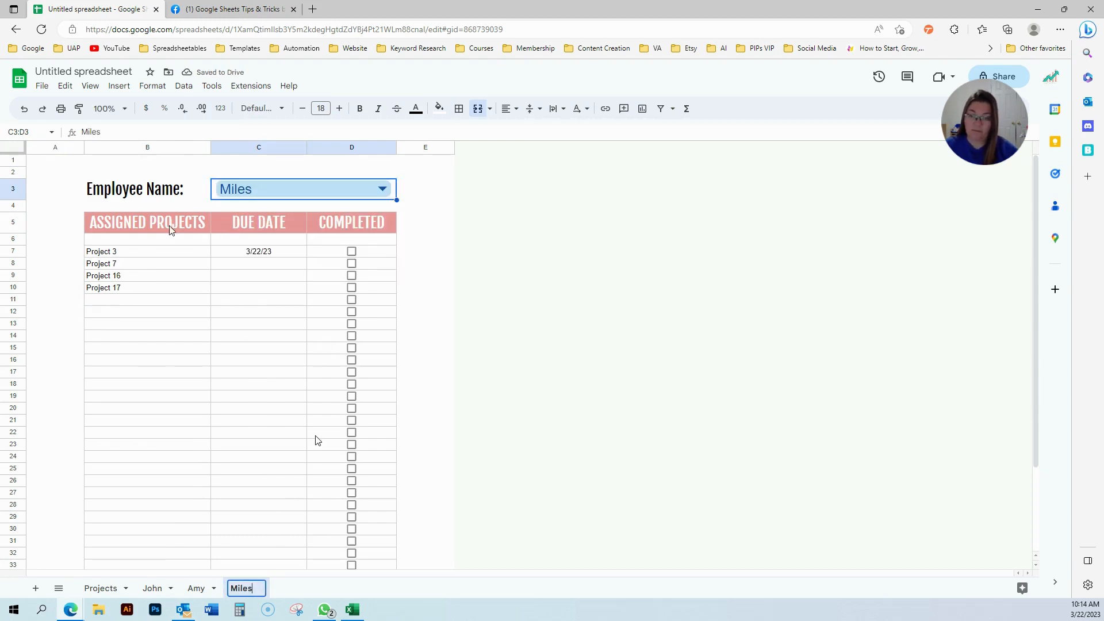
Fill the Miles sheet's B5:D5 header row light blue.
left_click_drag(170, 230, 340, 227)
left_click(439, 108)
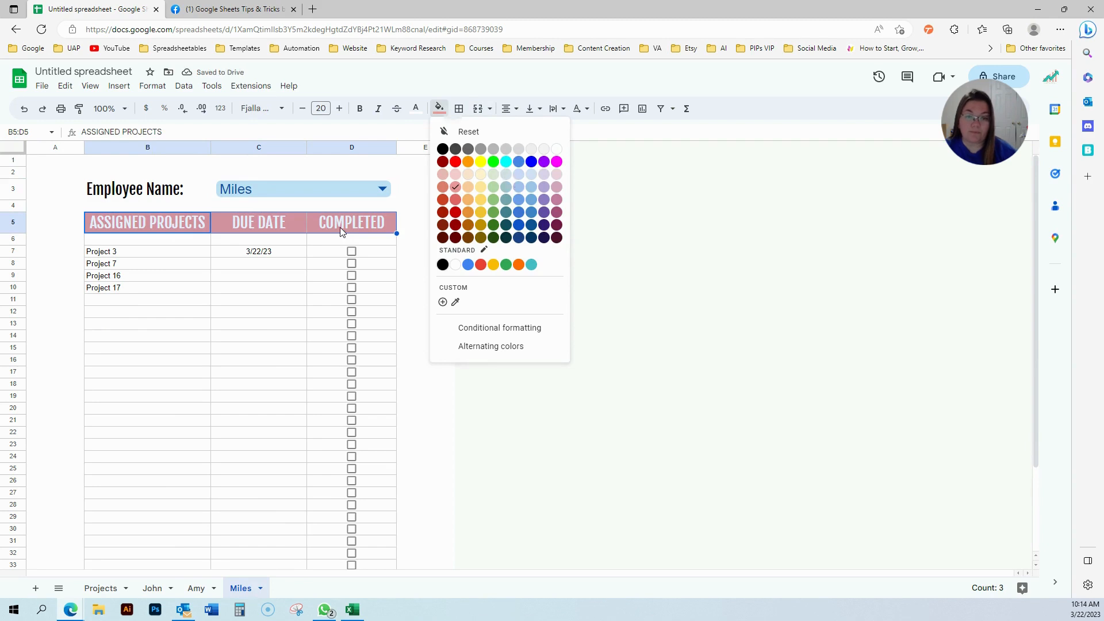
left_click(518, 185)
left_click(296, 387)
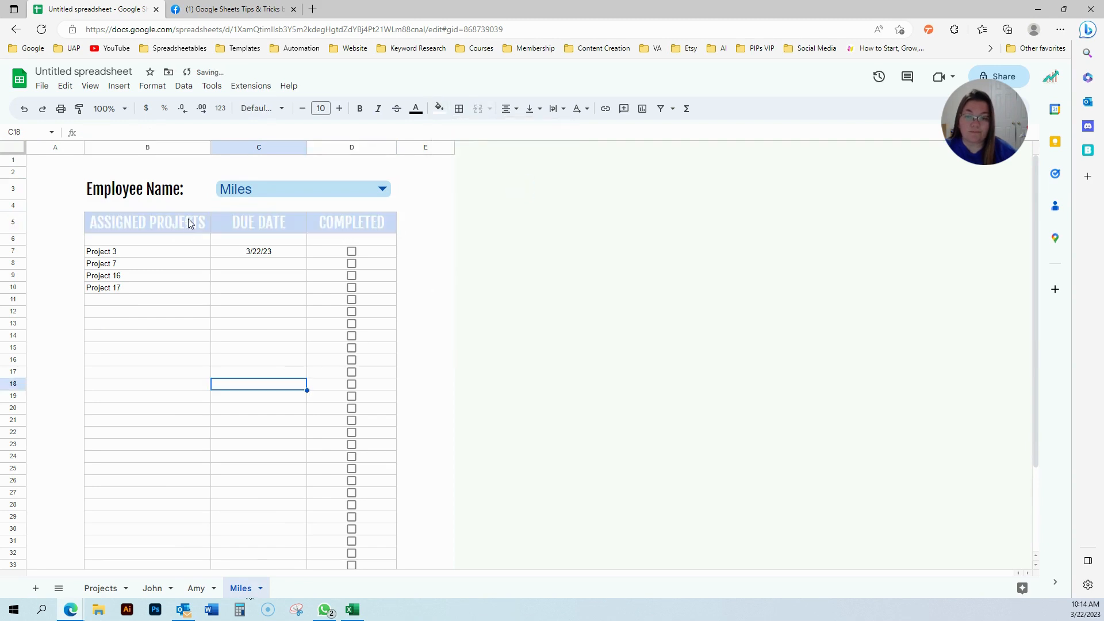
left_click_drag(186, 222, 316, 220)
left_click(439, 108)
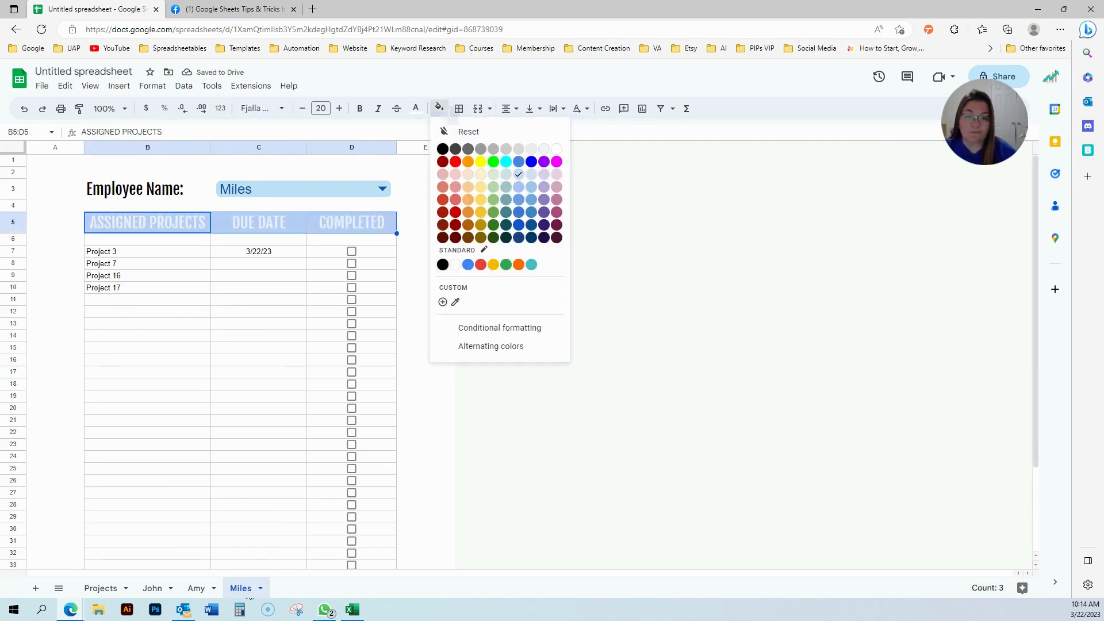
left_click(519, 189)
left_click(209, 435)
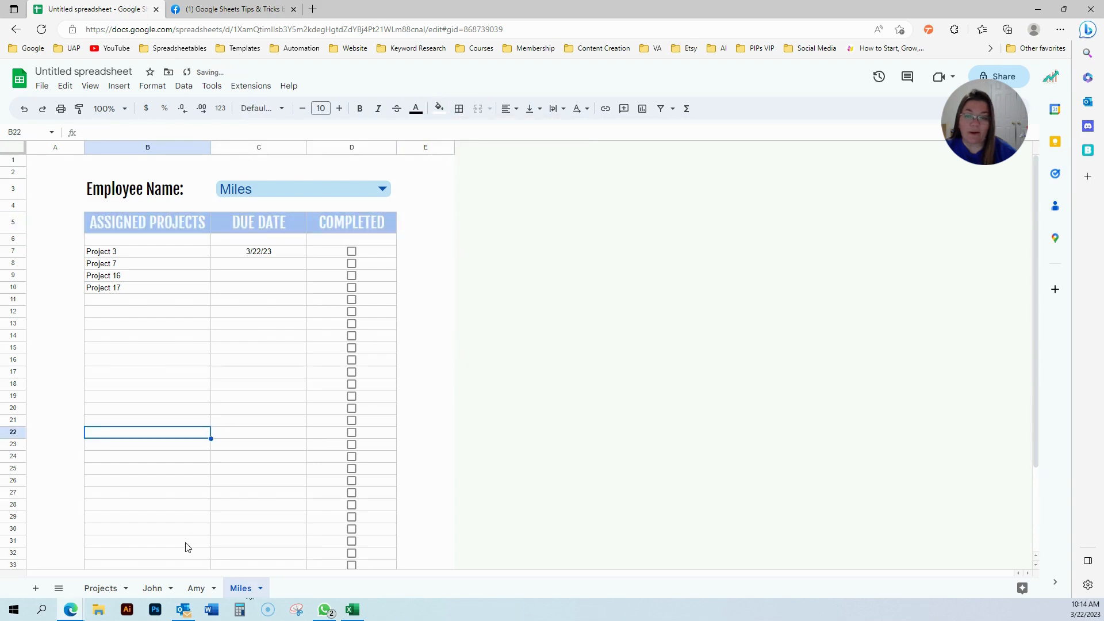
left_click(262, 590)
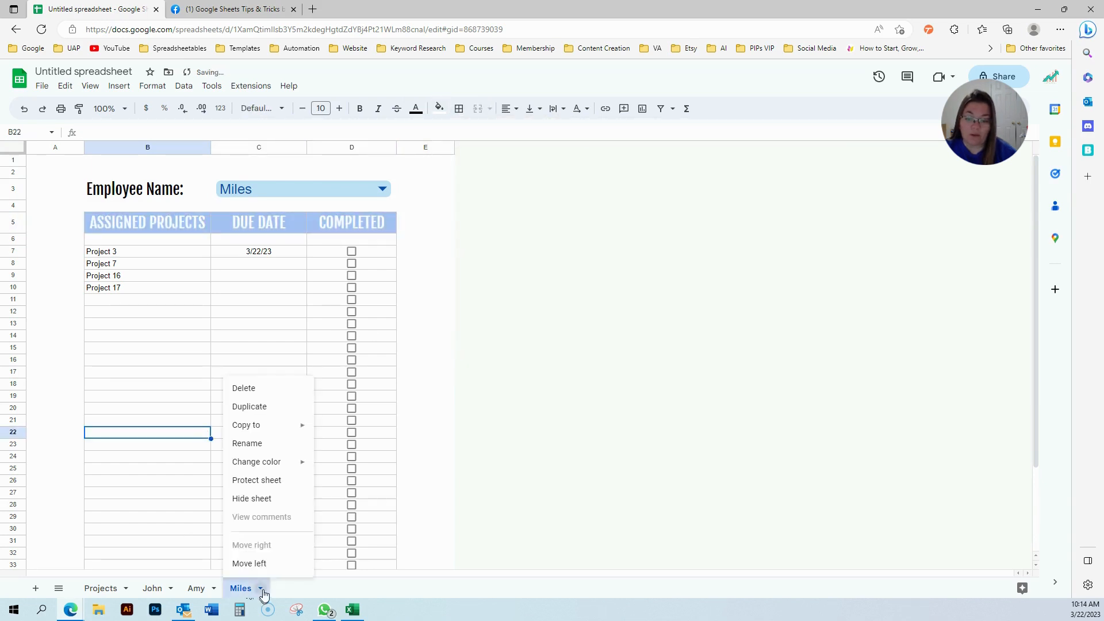
Duplicate the Miles sheet, choose Mary, and fill the header row pink.
left_click(270, 407)
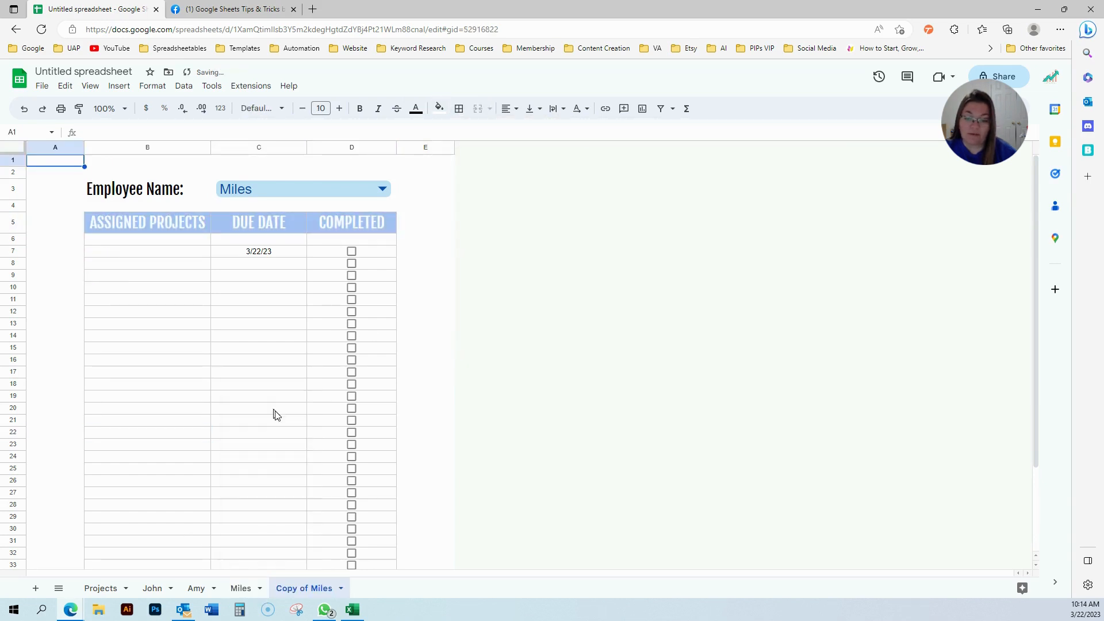
left_click(382, 189)
left_click(227, 266)
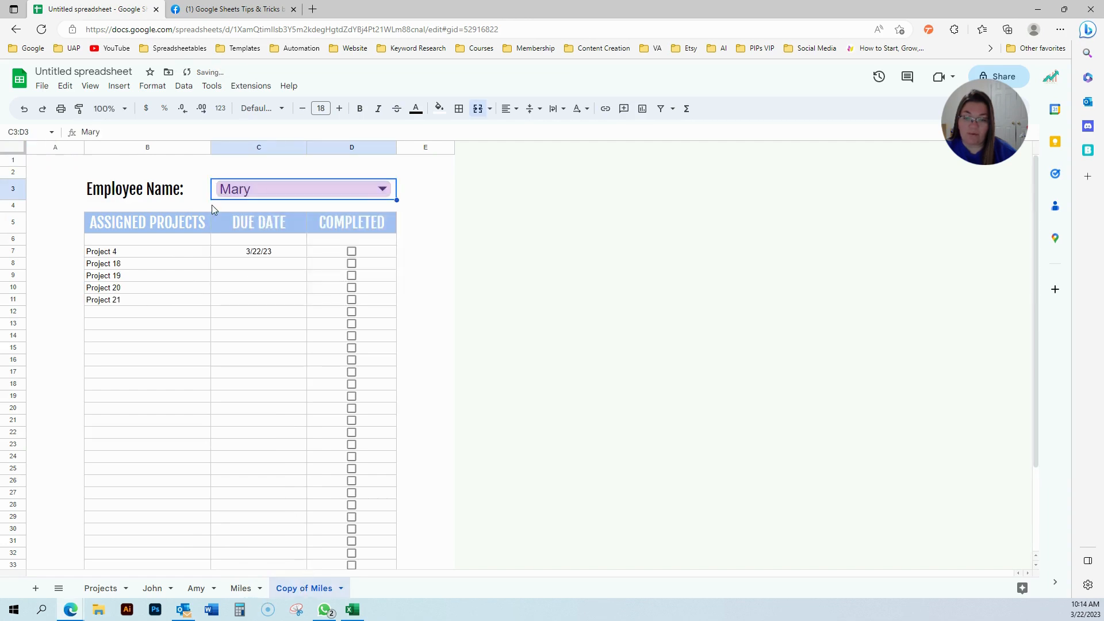
left_click_drag(207, 222, 357, 222)
left_click(439, 108)
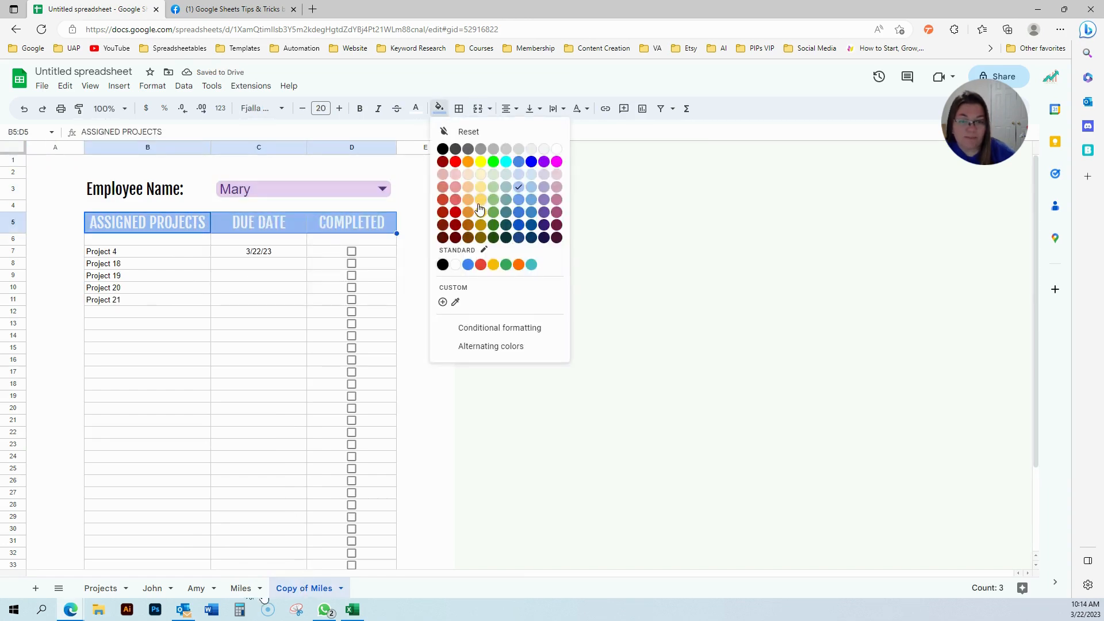
left_click(557, 187)
left_click(246, 395)
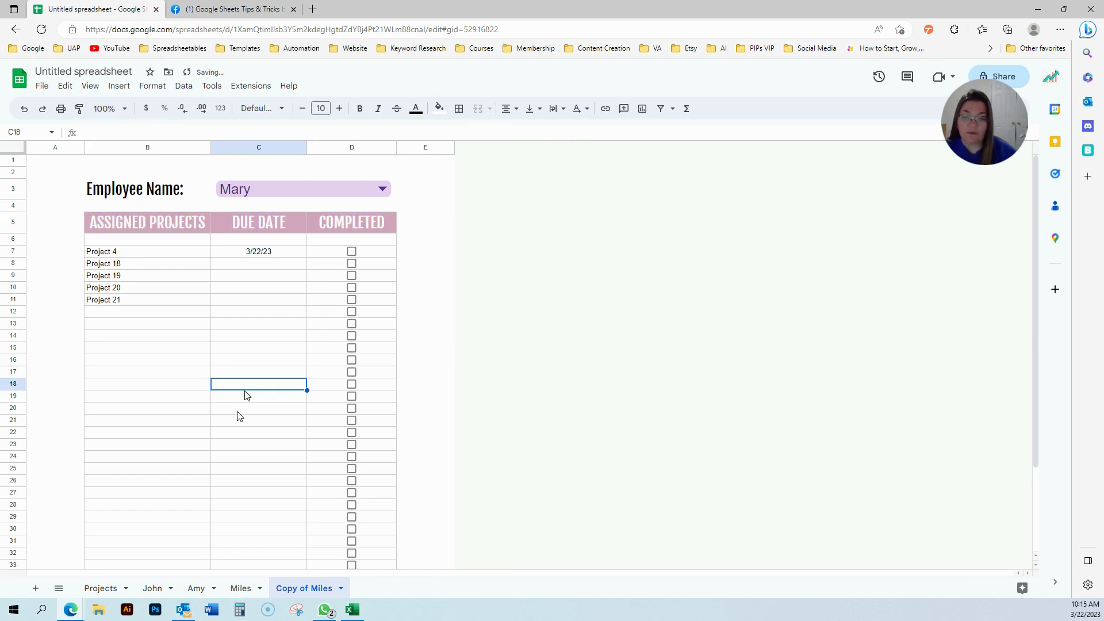
Rename the copy 'Mary' and review the John, Amy, Miles and Mary sheets.
double_click(280, 588)
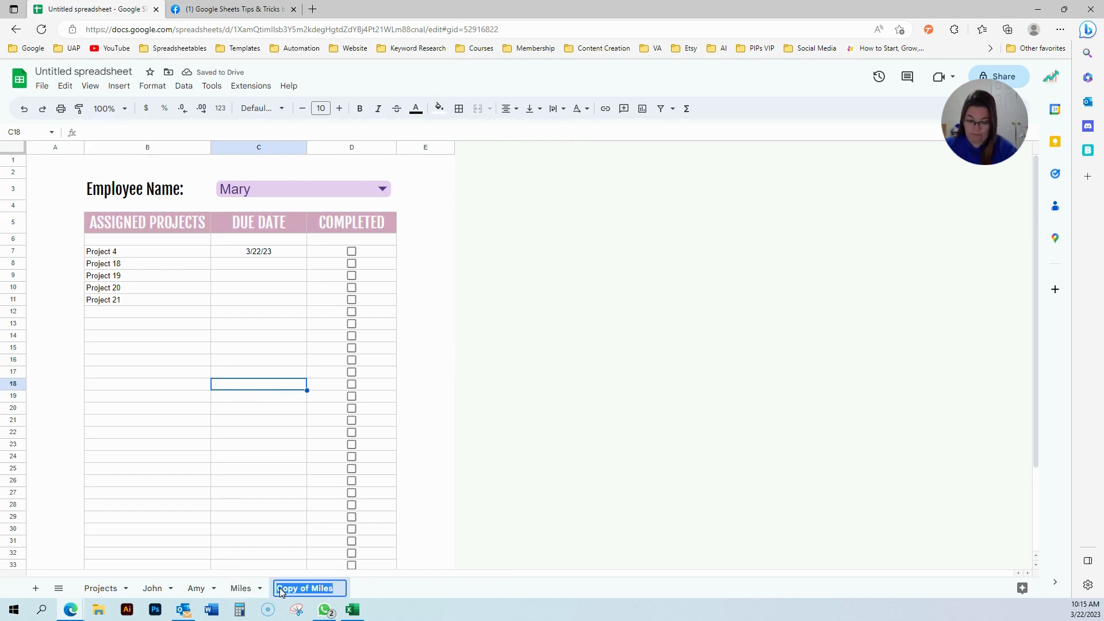
type("Mary")
left_click(259, 470)
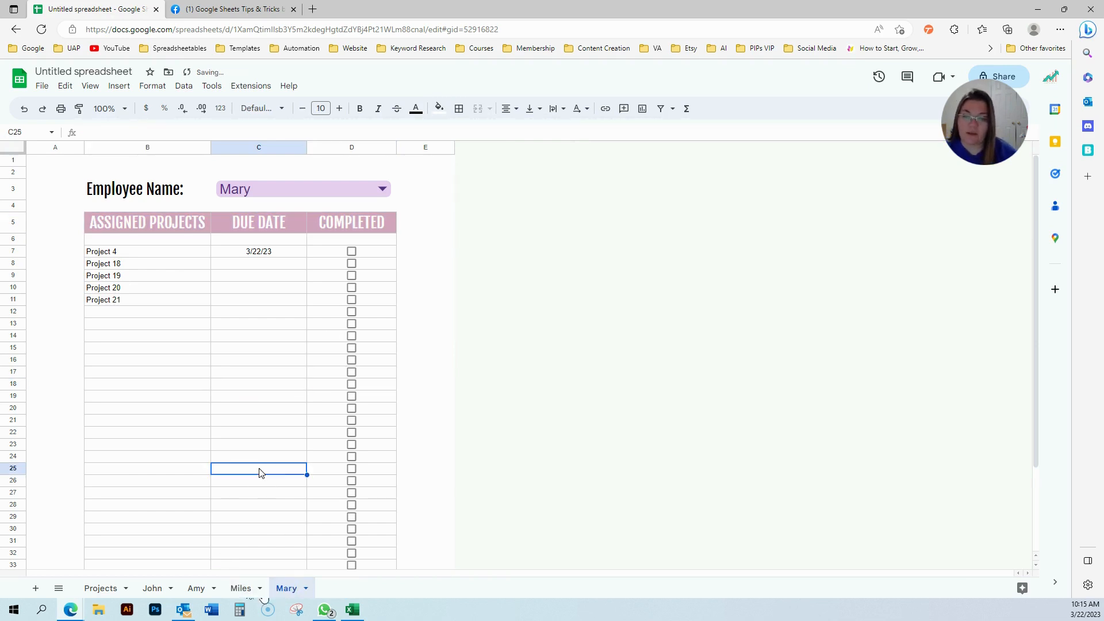
left_click(153, 589)
left_click(196, 588)
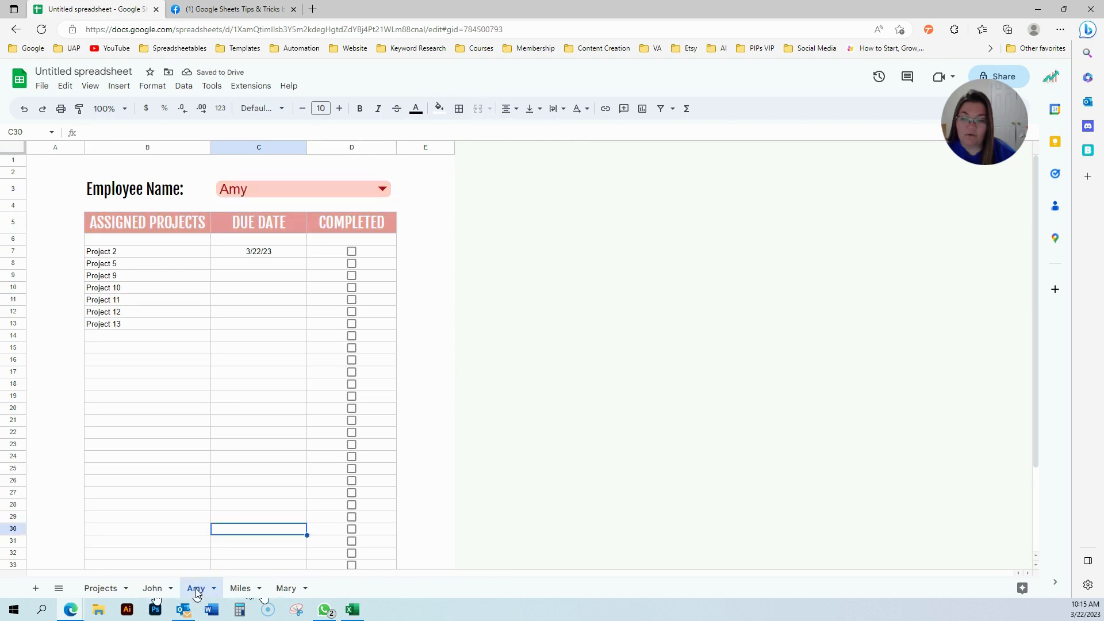
left_click(248, 588)
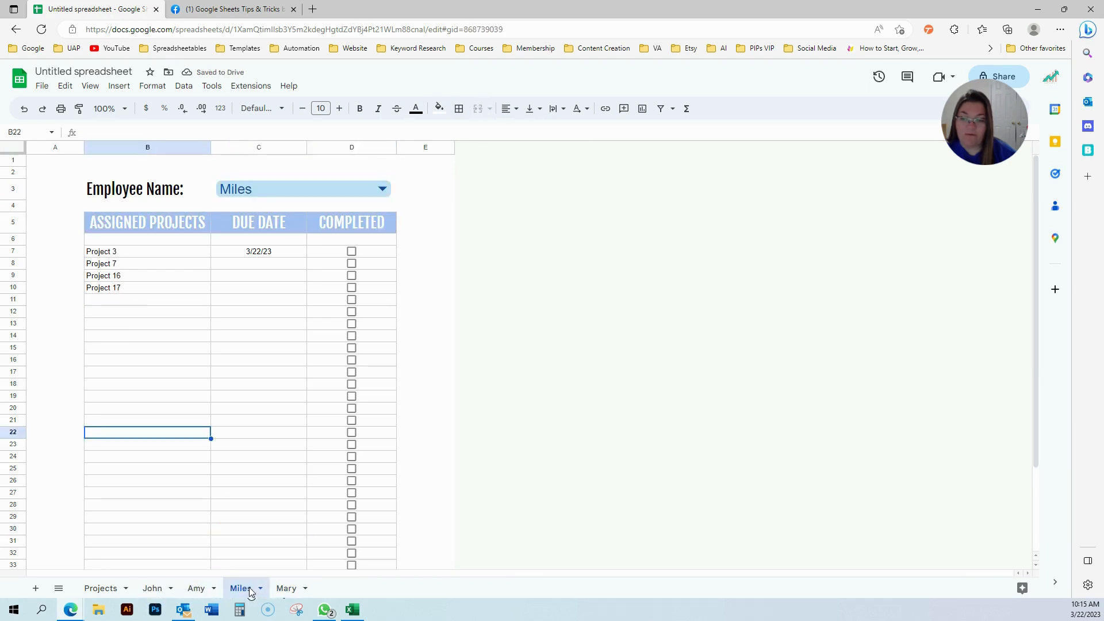
left_click(286, 587)
left_click(276, 388)
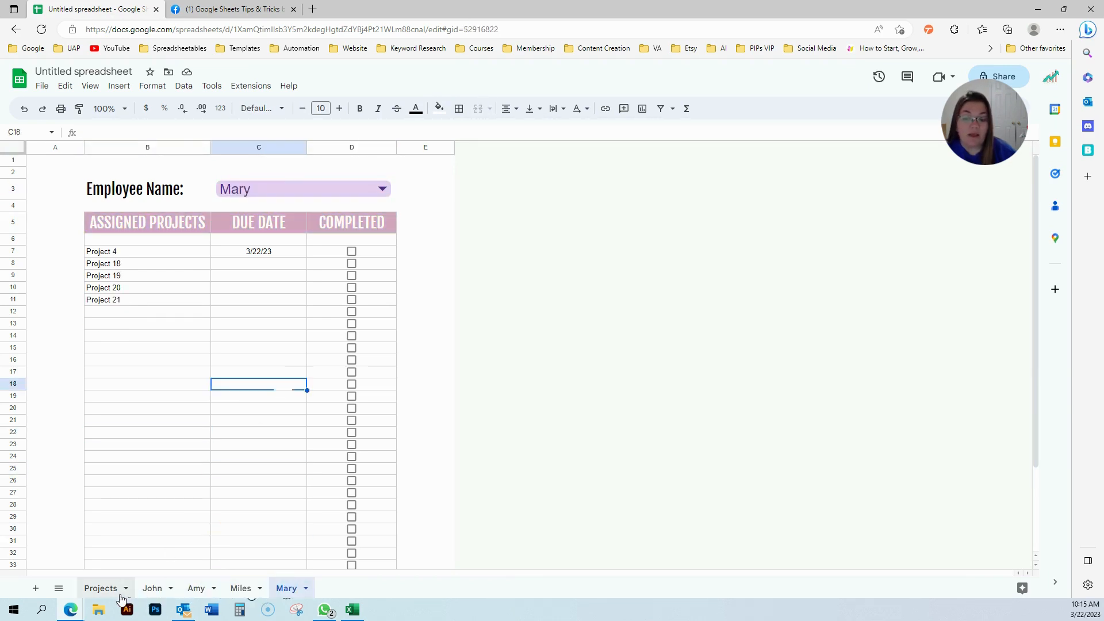
left_click(103, 589)
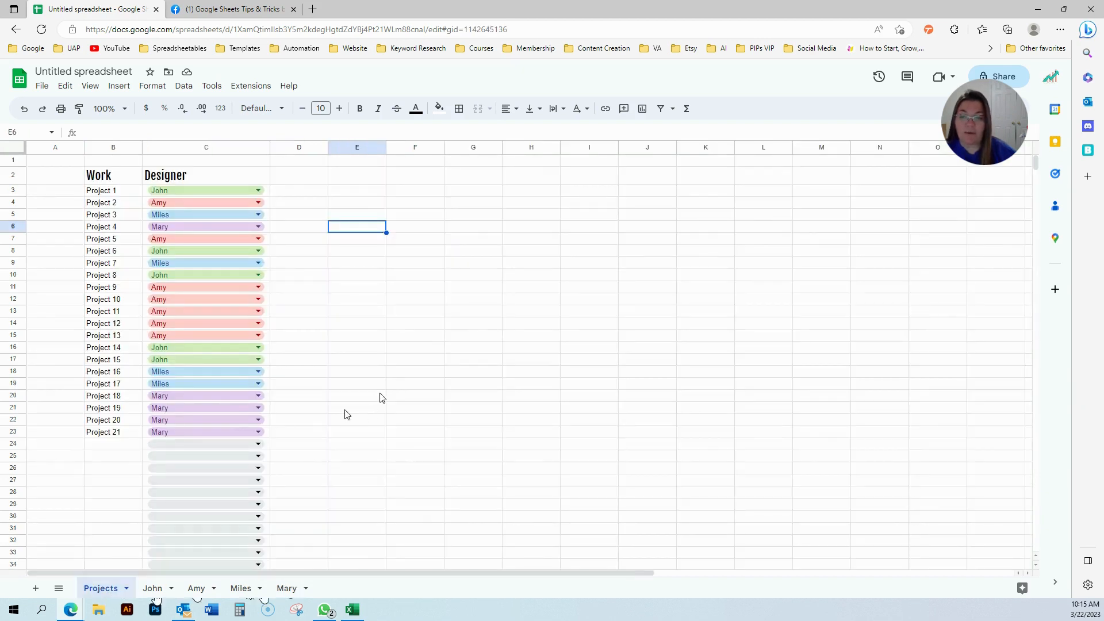
Add sheet protection to the Projects sheet.
left_click_drag(99, 175, 190, 467)
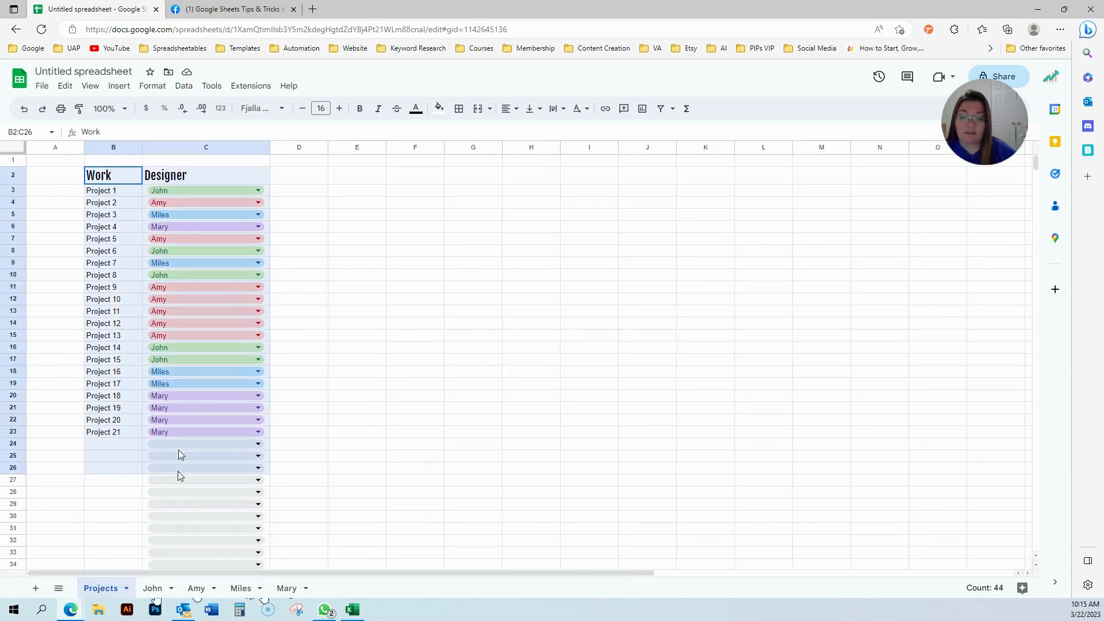
left_click_drag(105, 149, 209, 148)
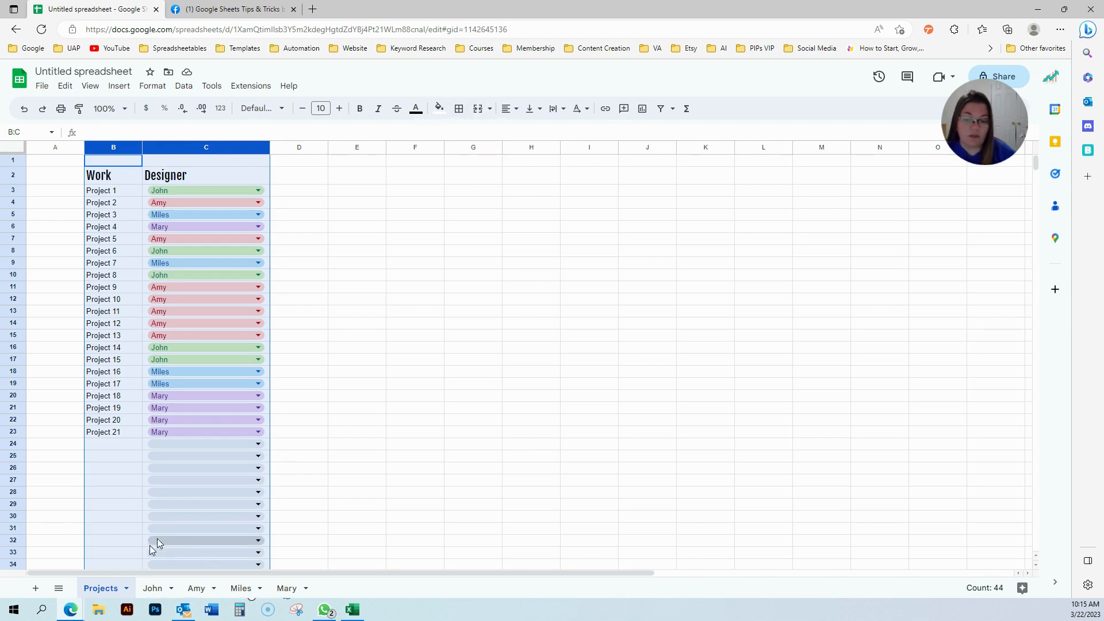
left_click(368, 472)
left_click(124, 588)
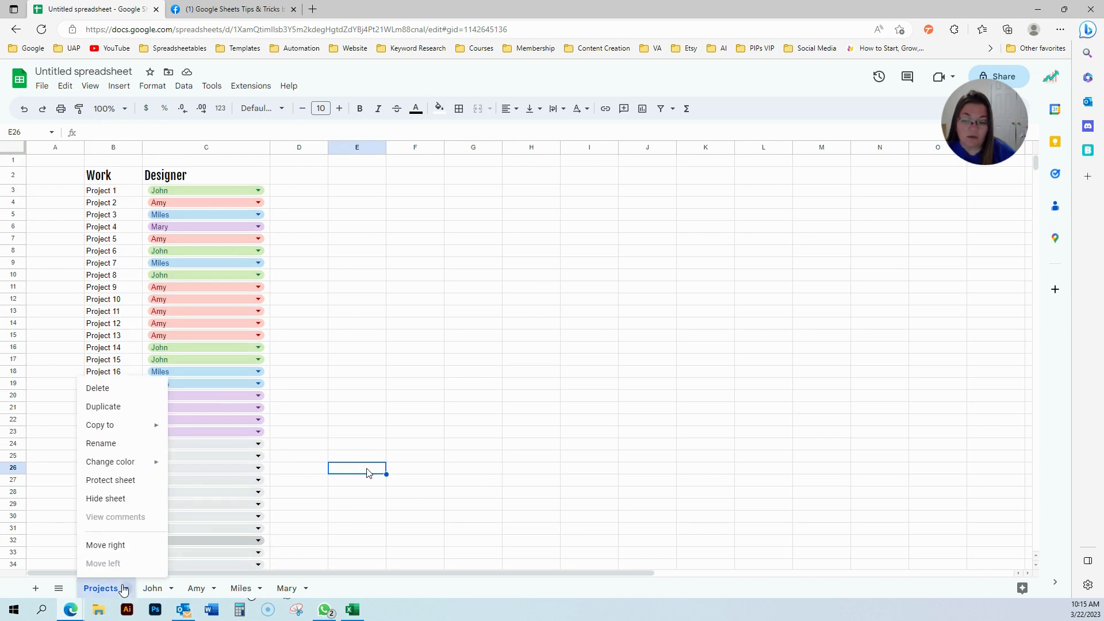
left_click(123, 483)
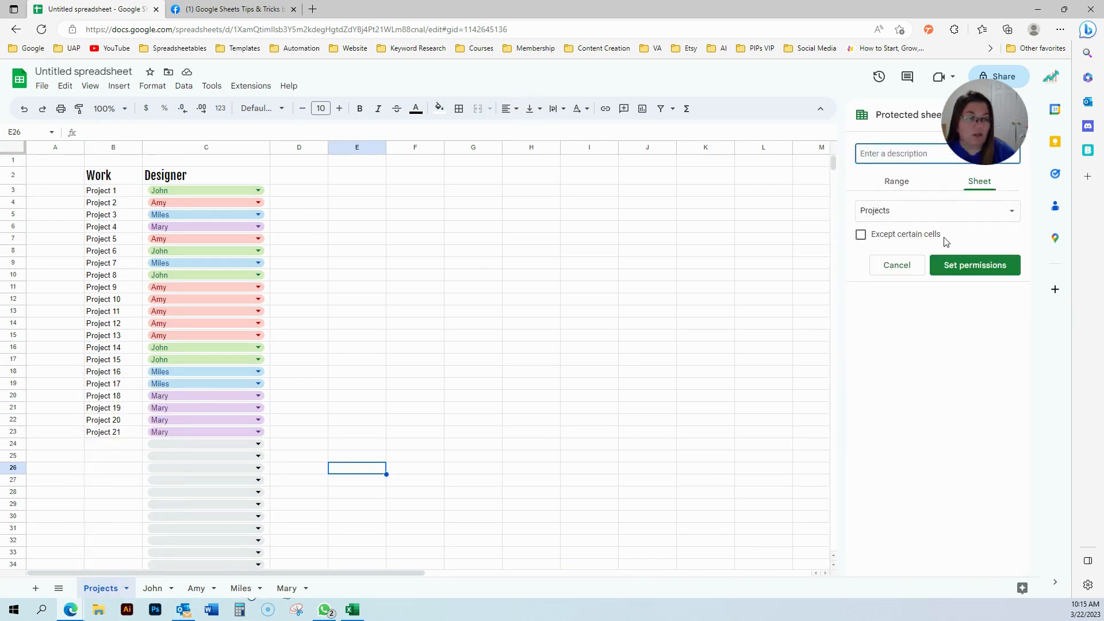
left_click(930, 222)
left_click(903, 212)
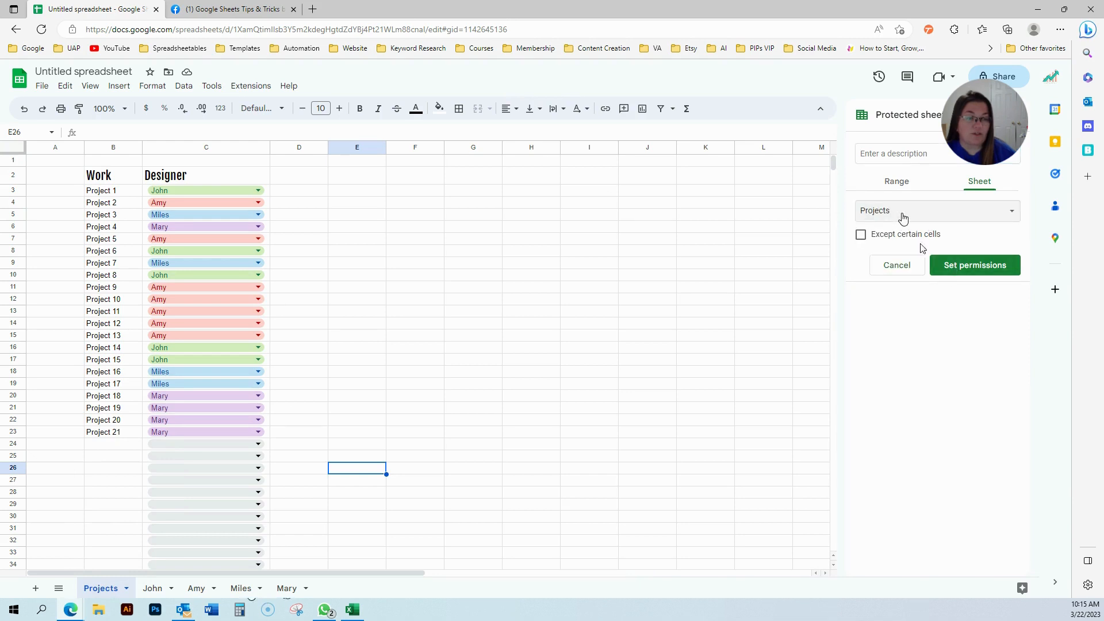
left_click(973, 271)
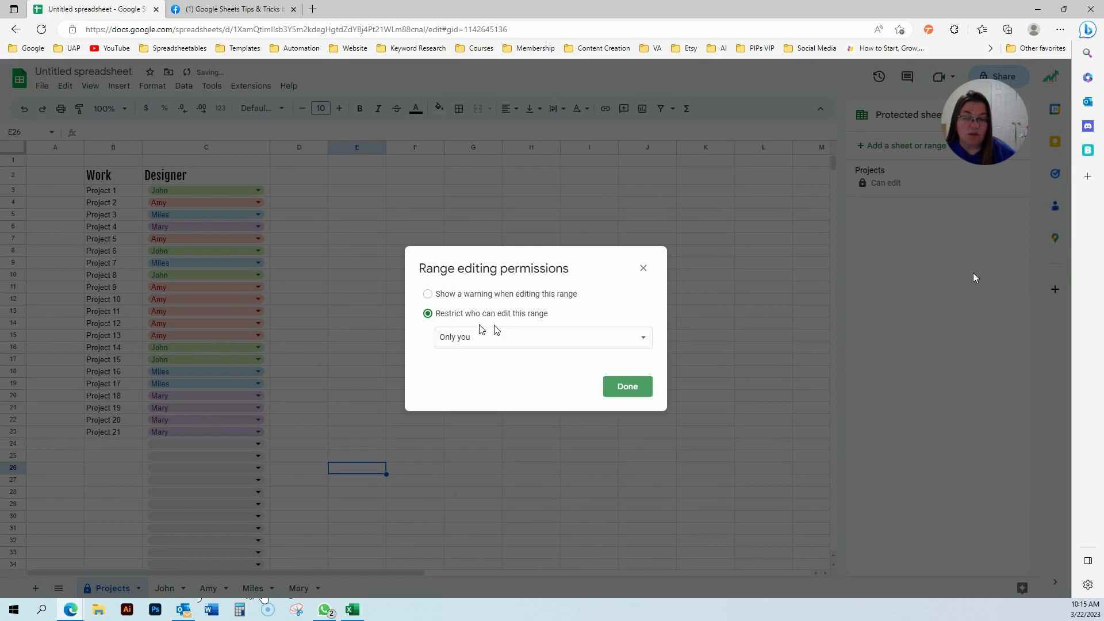
Restrict editing of the protected Projects sheet to custom permissions.
left_click(480, 337)
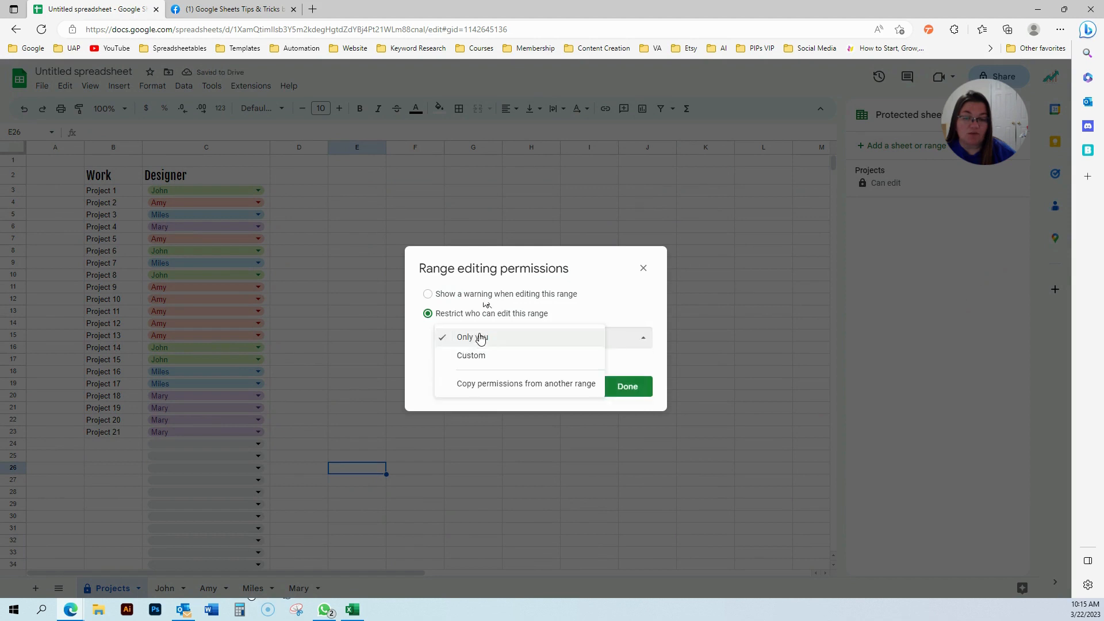
left_click(471, 362)
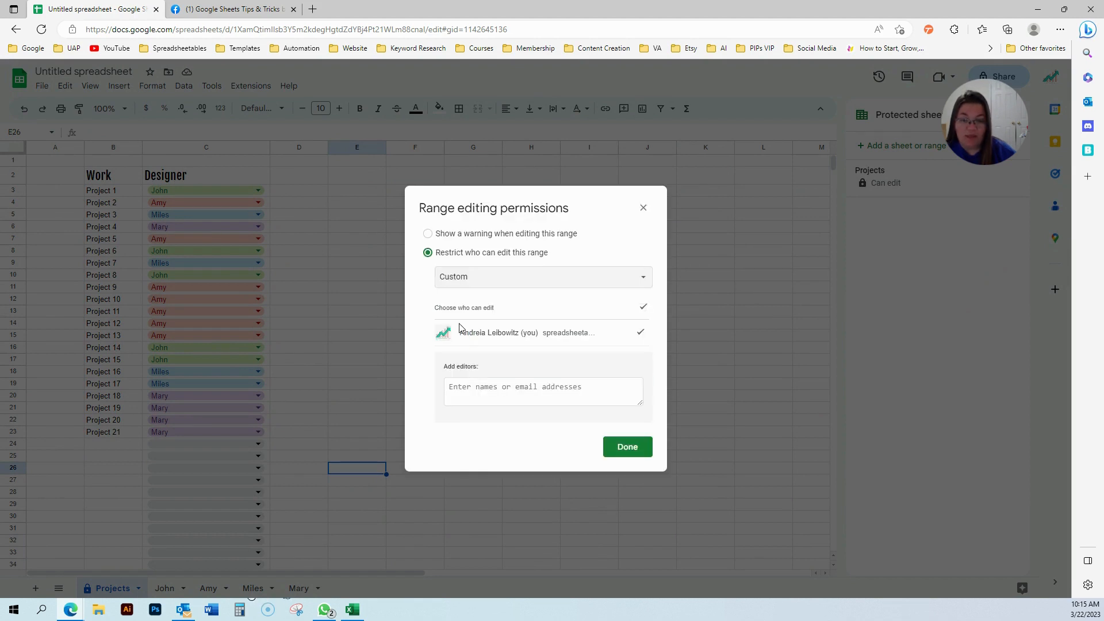
left_click(466, 278)
left_click(575, 207)
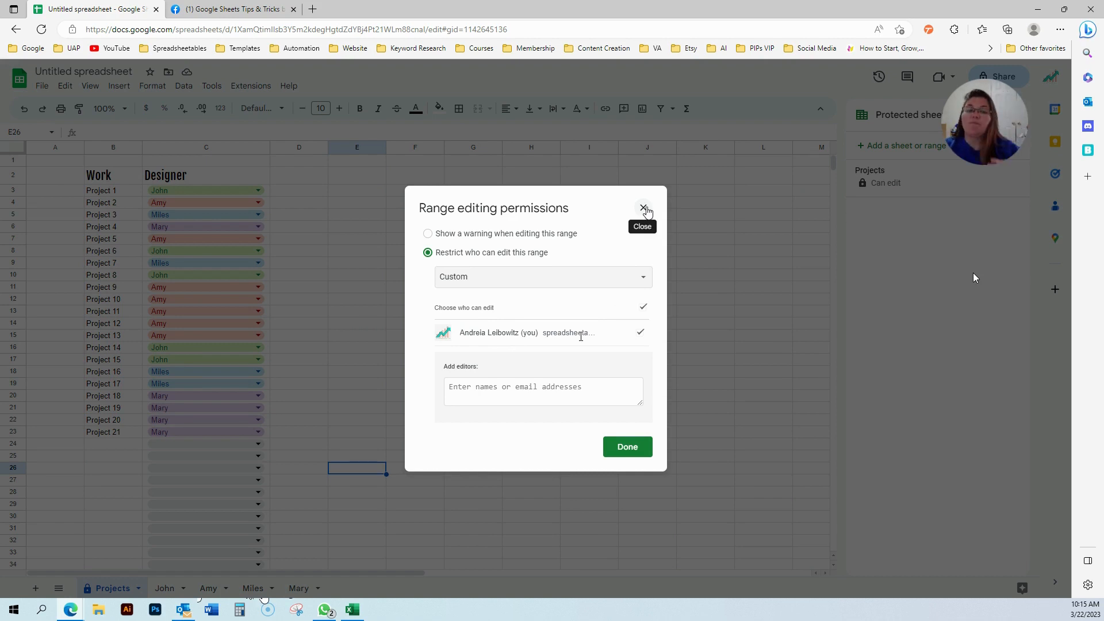
left_click(644, 208)
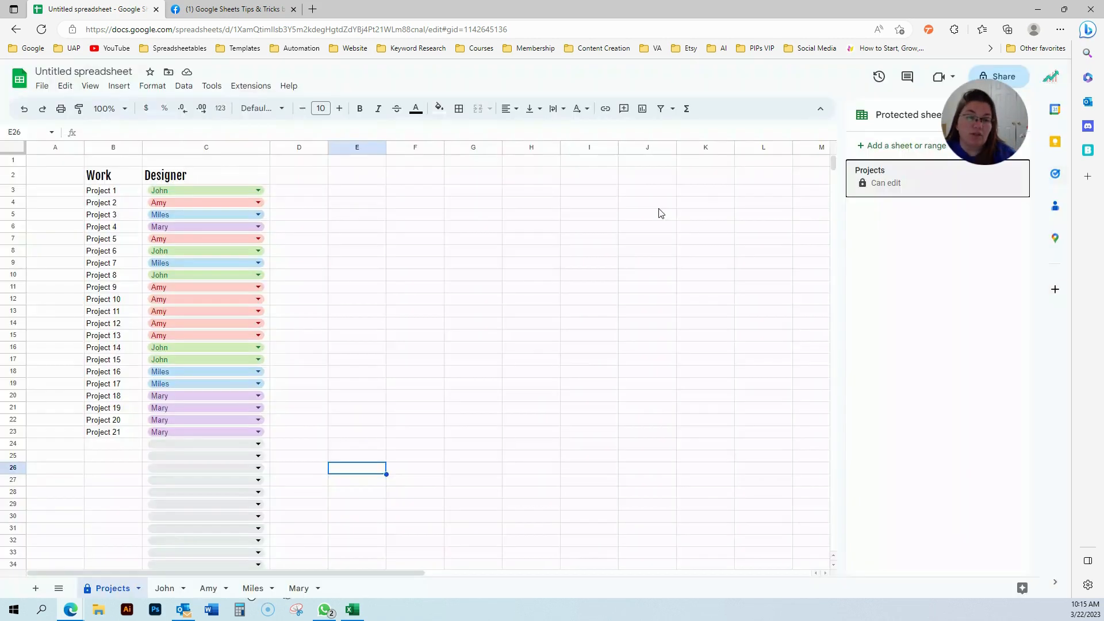
Review the John, Amy and Miles sheets, close the protected sheets panel, and return to John.
left_click(165, 588)
left_click(208, 588)
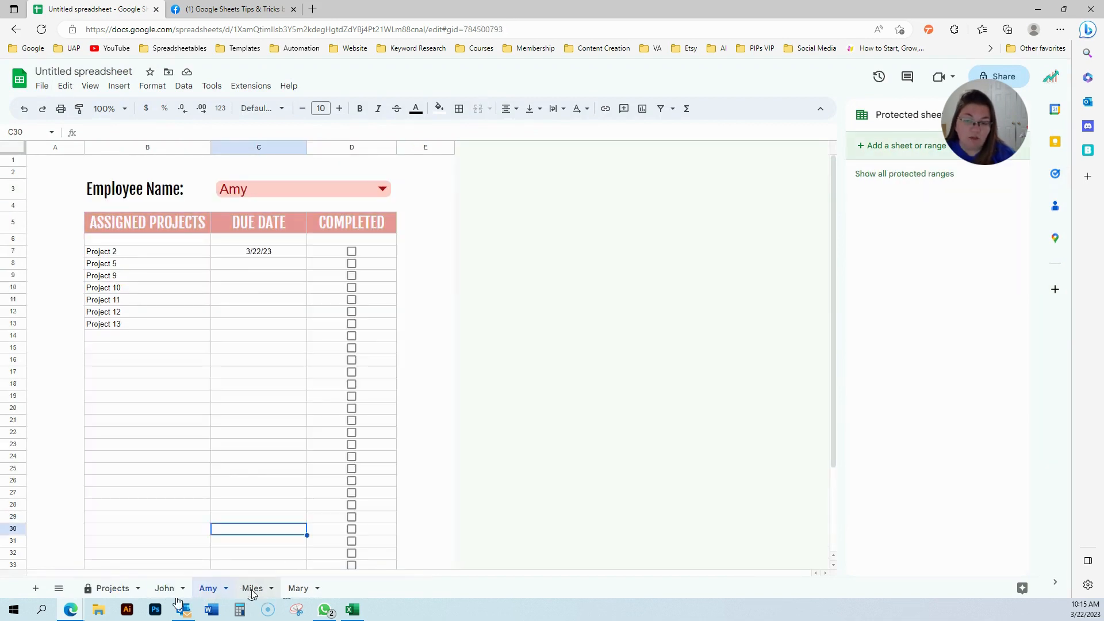
left_click(250, 589)
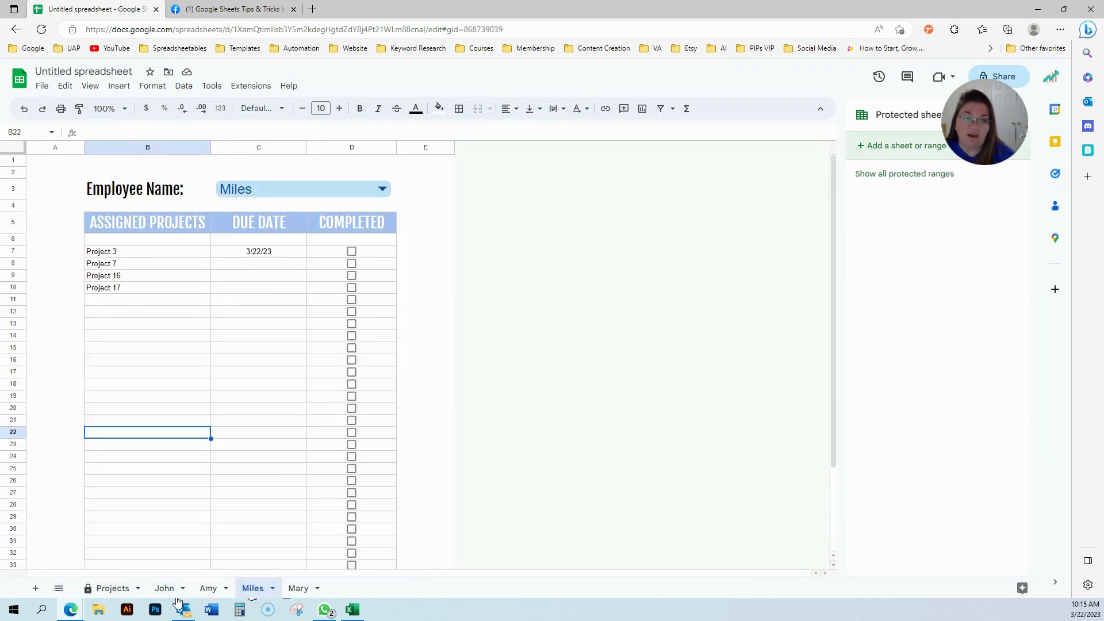
left_click(426, 434)
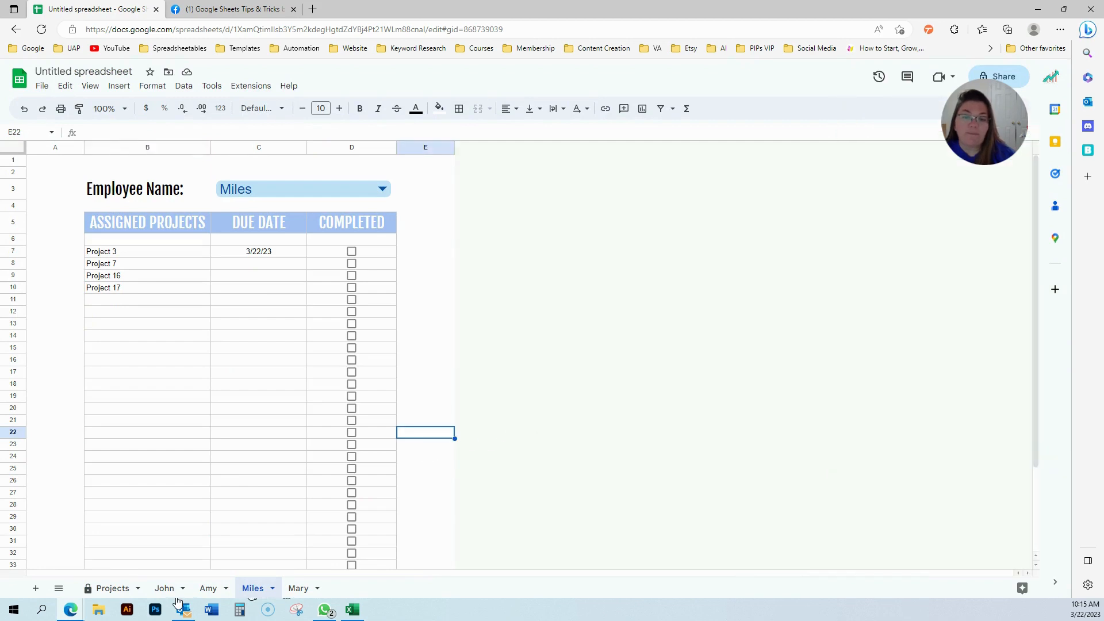
left_click(115, 593)
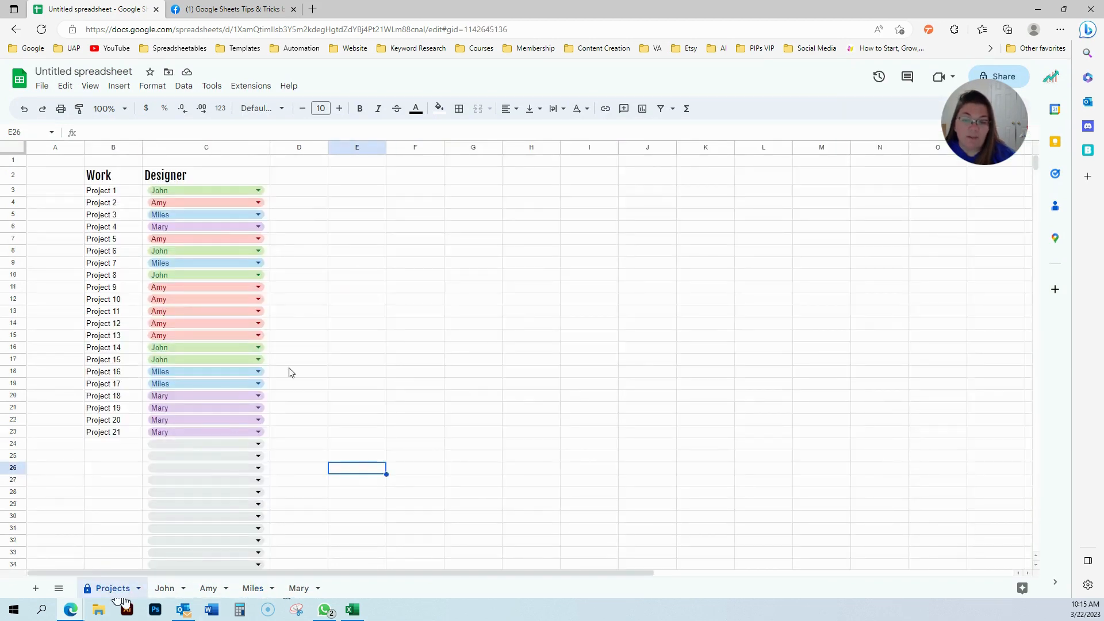
left_click(326, 302)
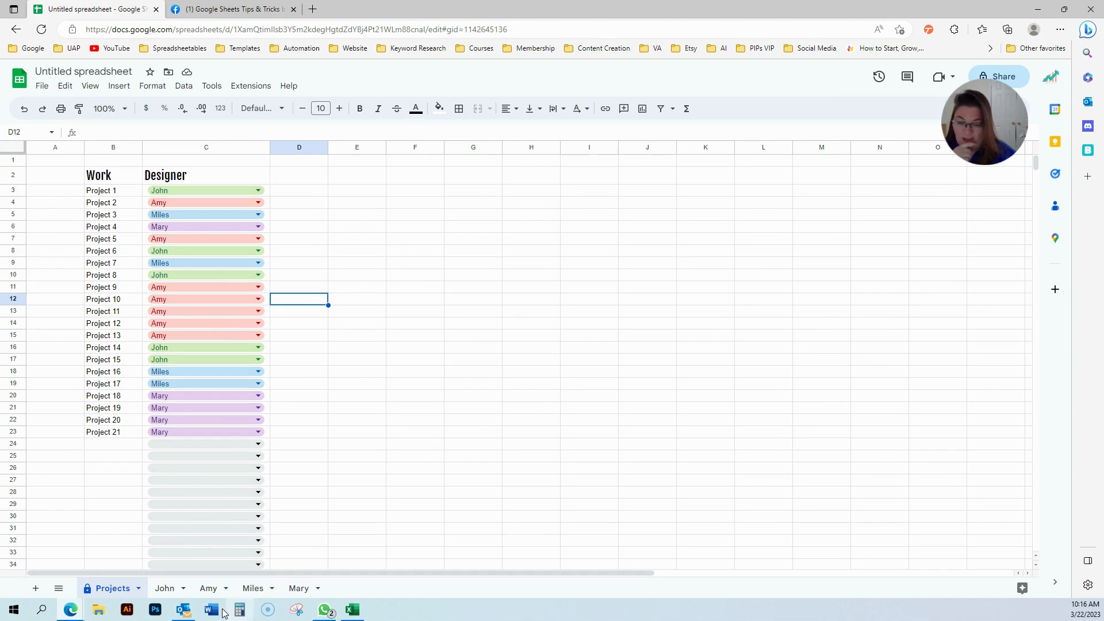
left_click(172, 591)
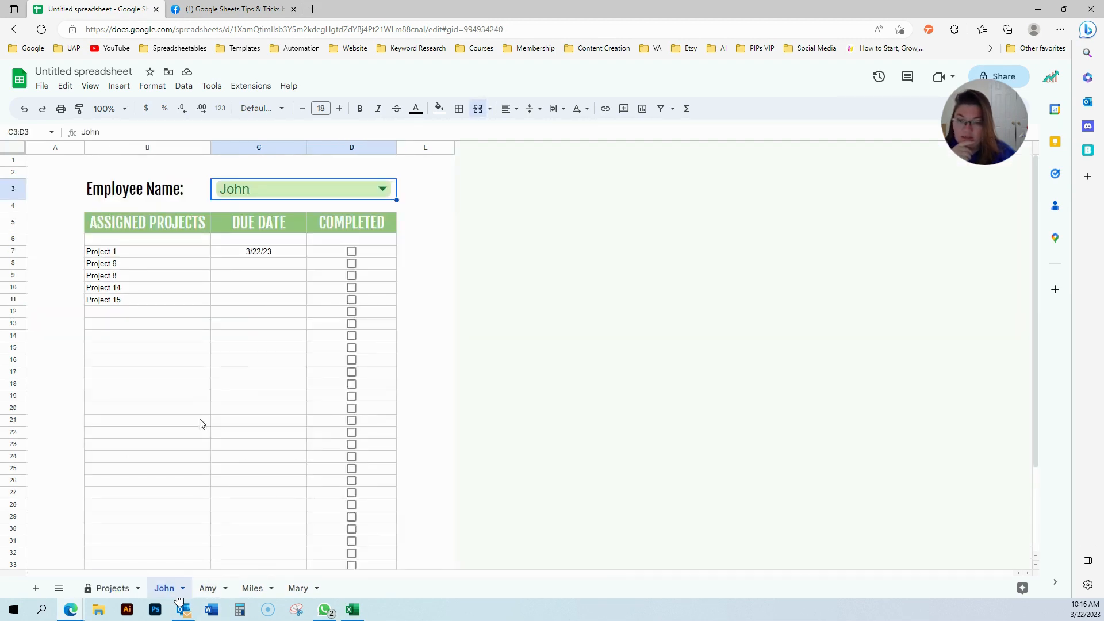
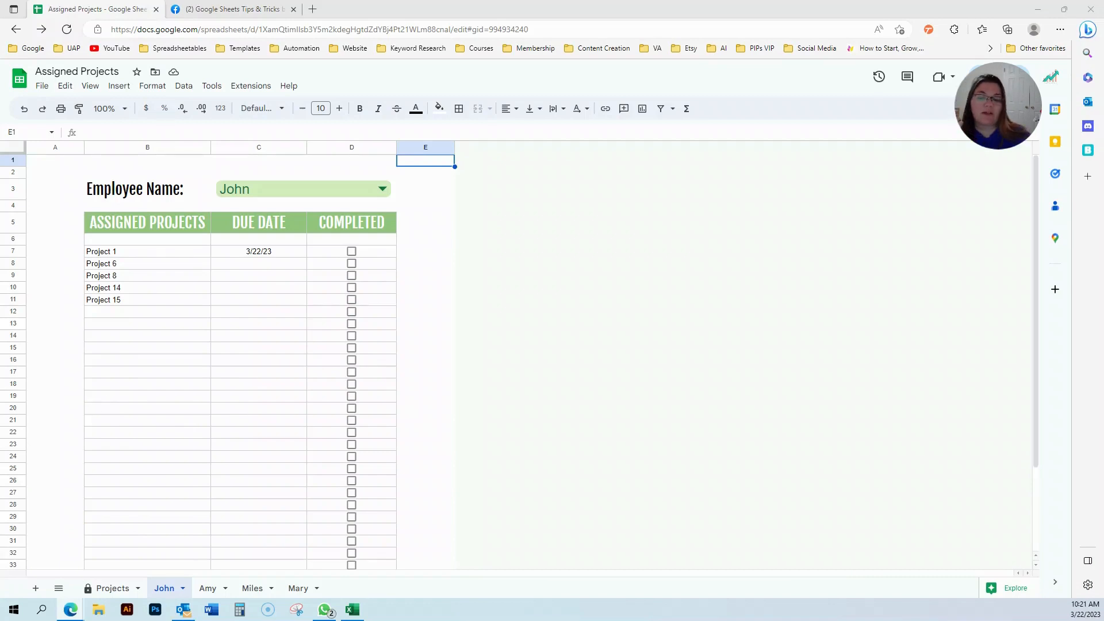
Copy the John sheet into a new spreadsheet, then go to the Google Sheets home page.
left_click(182, 588)
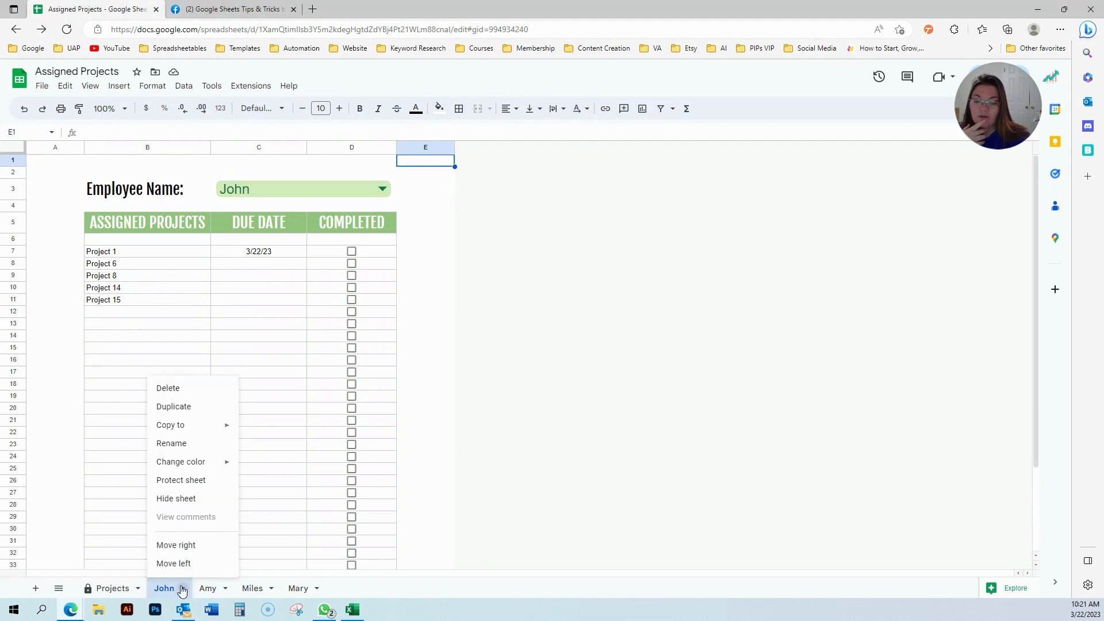
mouse_move(208, 435)
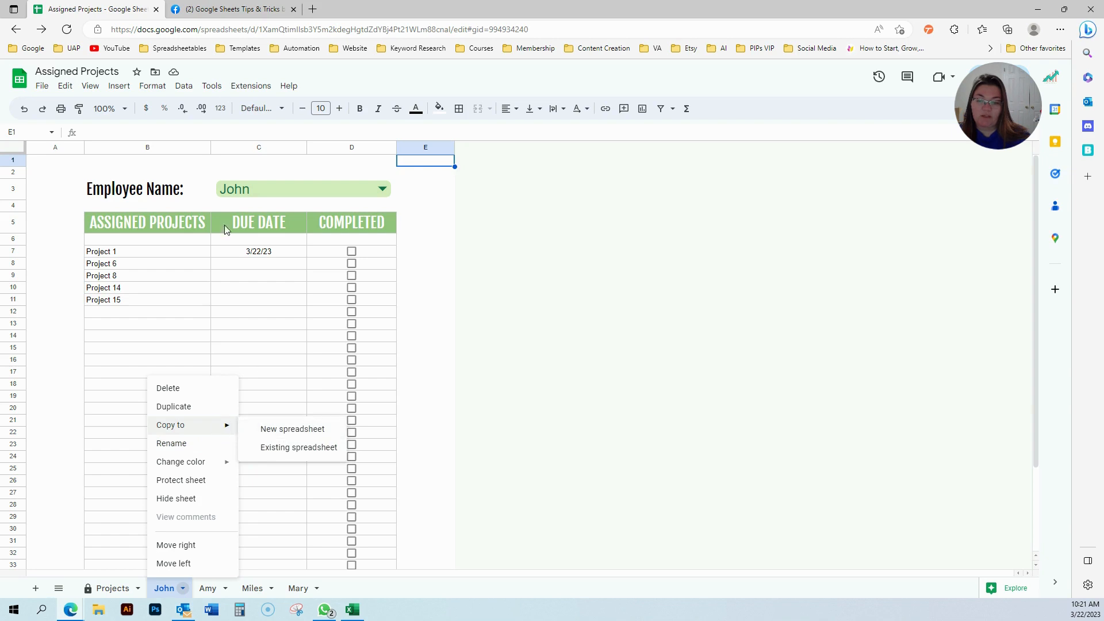
left_click(280, 433)
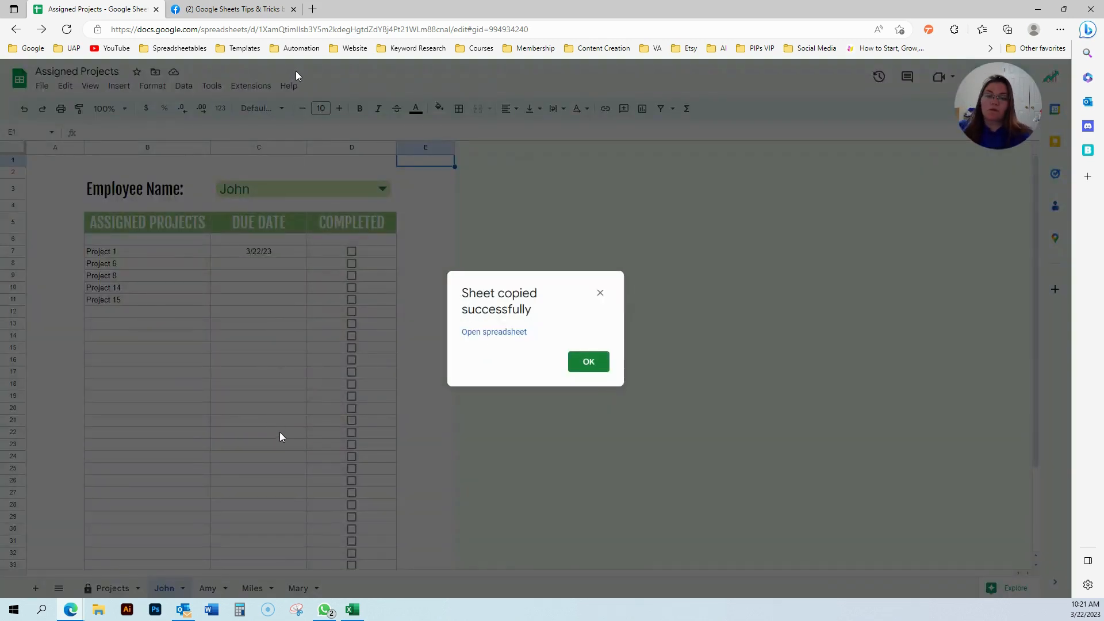
left_click(592, 360)
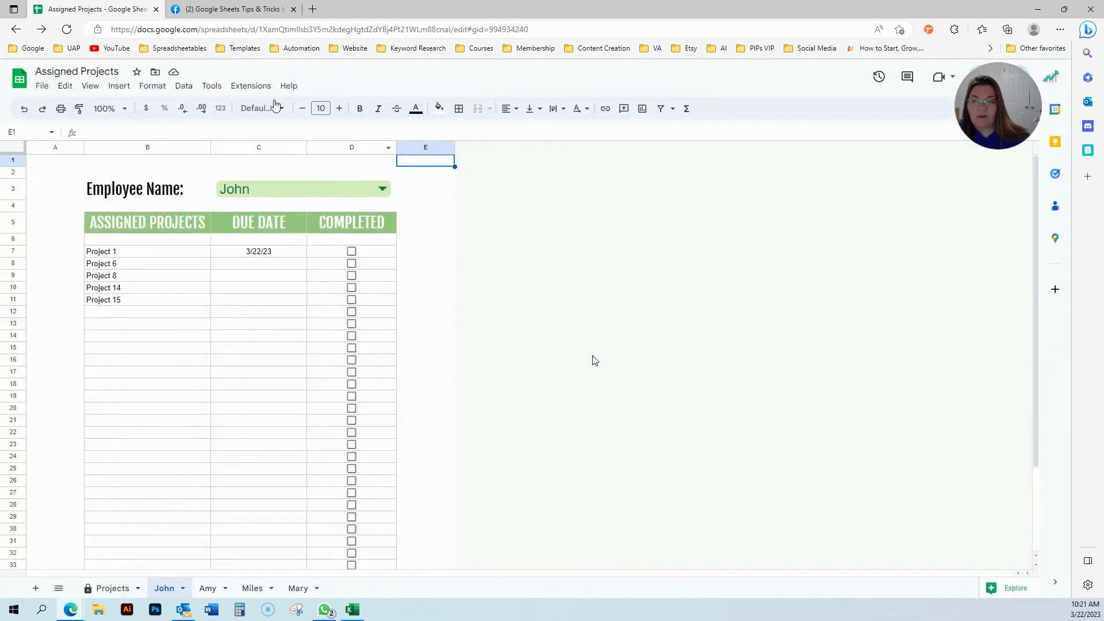
left_click(189, 49)
left_click(183, 67)
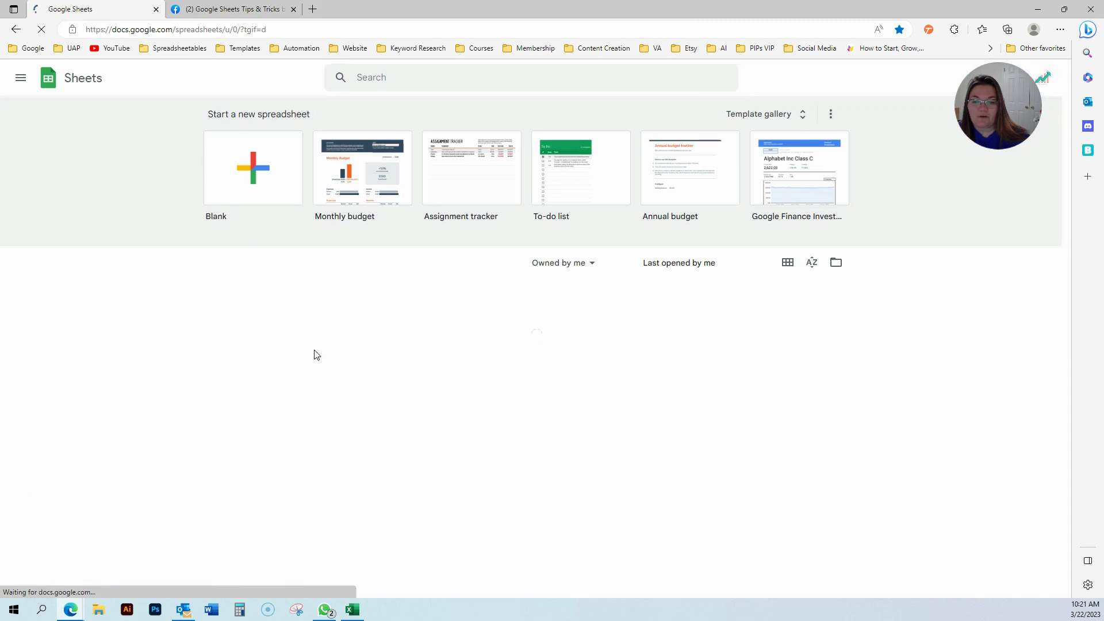
In the Untitled copy, clear the #REF! project and due-date cells in B7:C40.
left_click(265, 302)
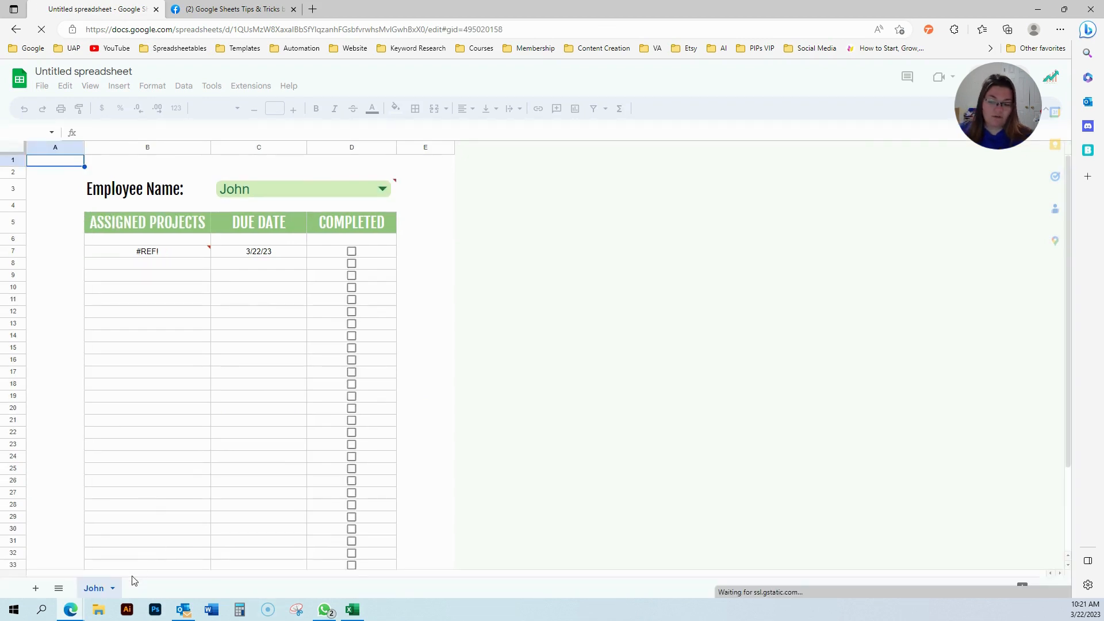
left_click(178, 254)
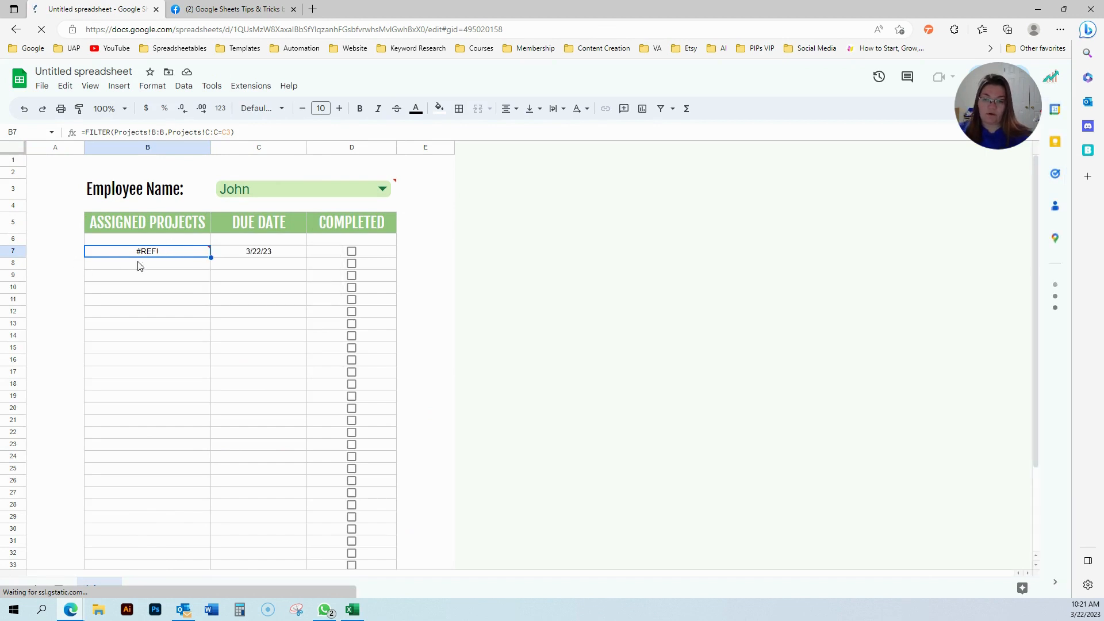
left_click_drag(138, 256, 264, 601)
key("Delete")
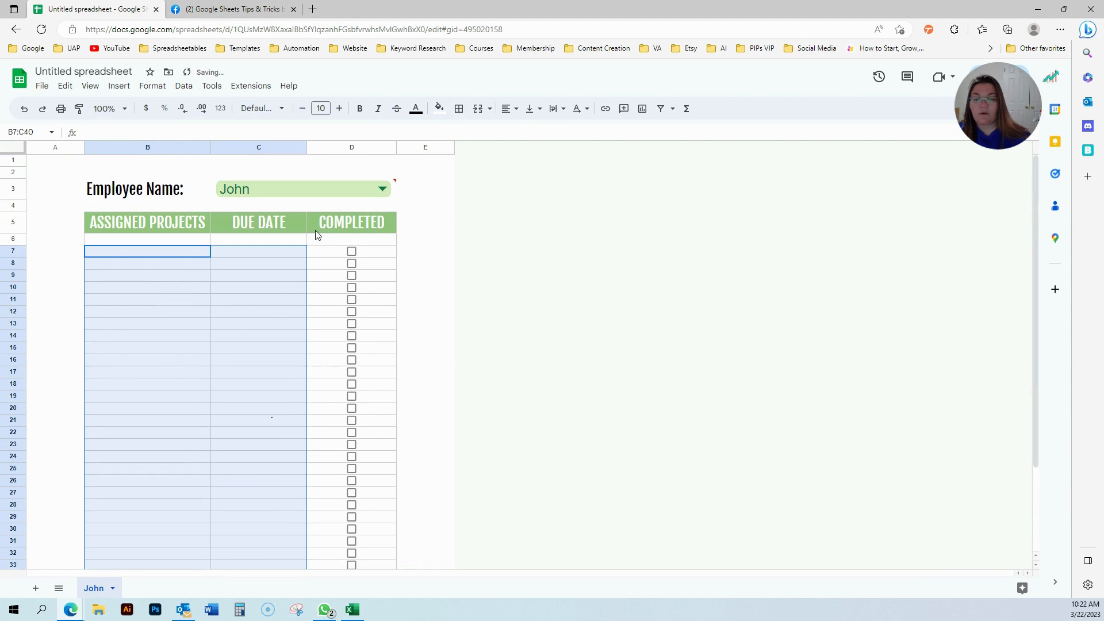
left_click(321, 242)
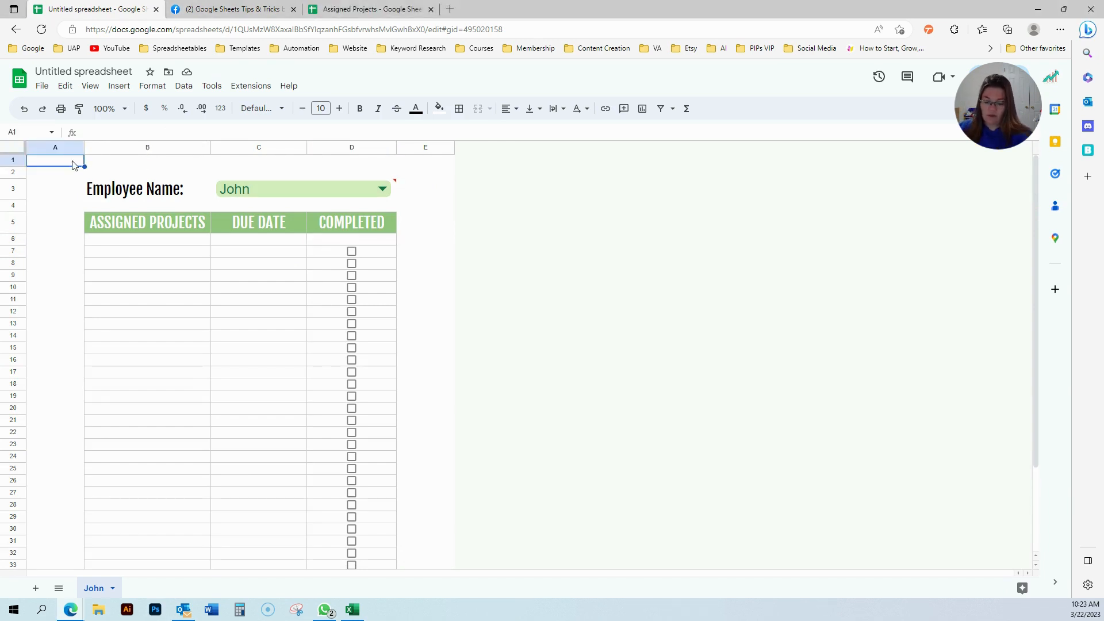
Start an =IMPORTRANGE(" formula in A1 with the Assigned Projects workbook's URL pasted in.
type("=importo")
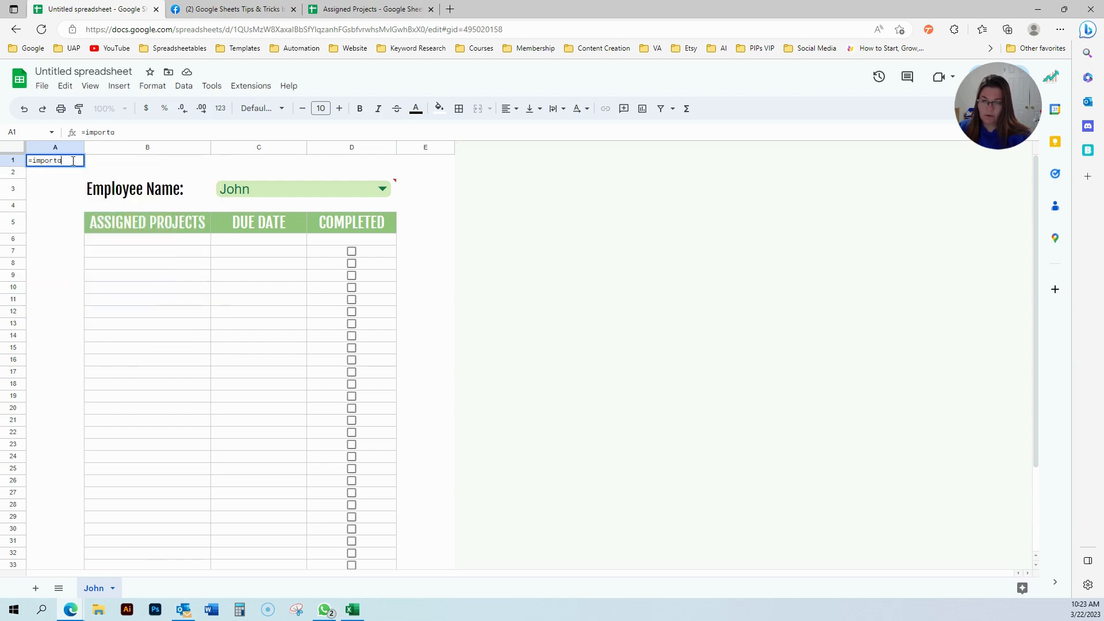
key("BackSpace")
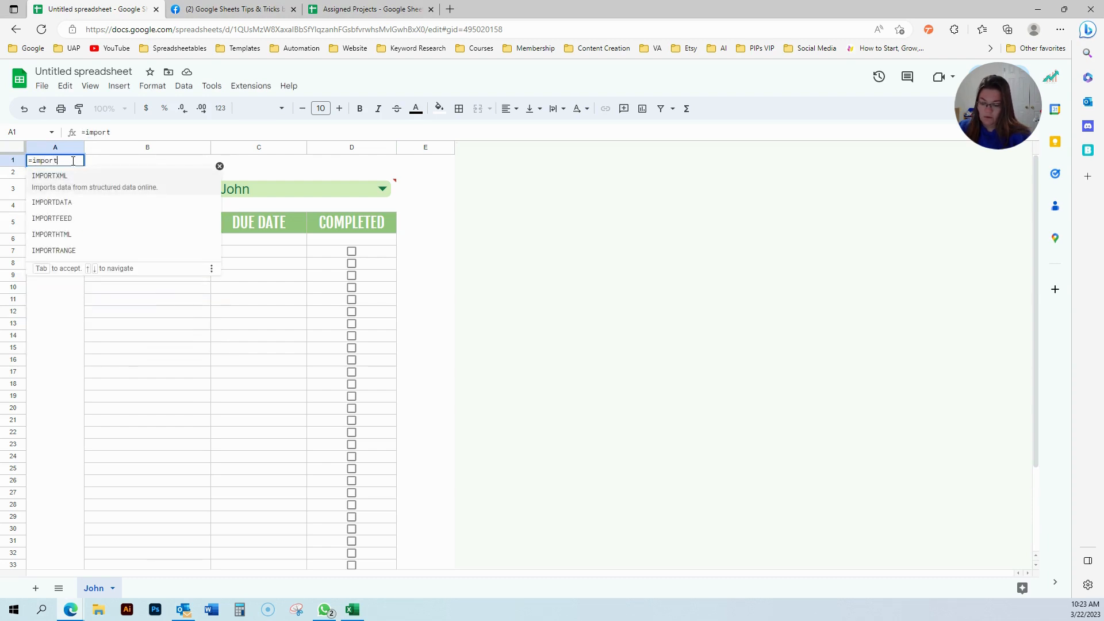
type("range(")
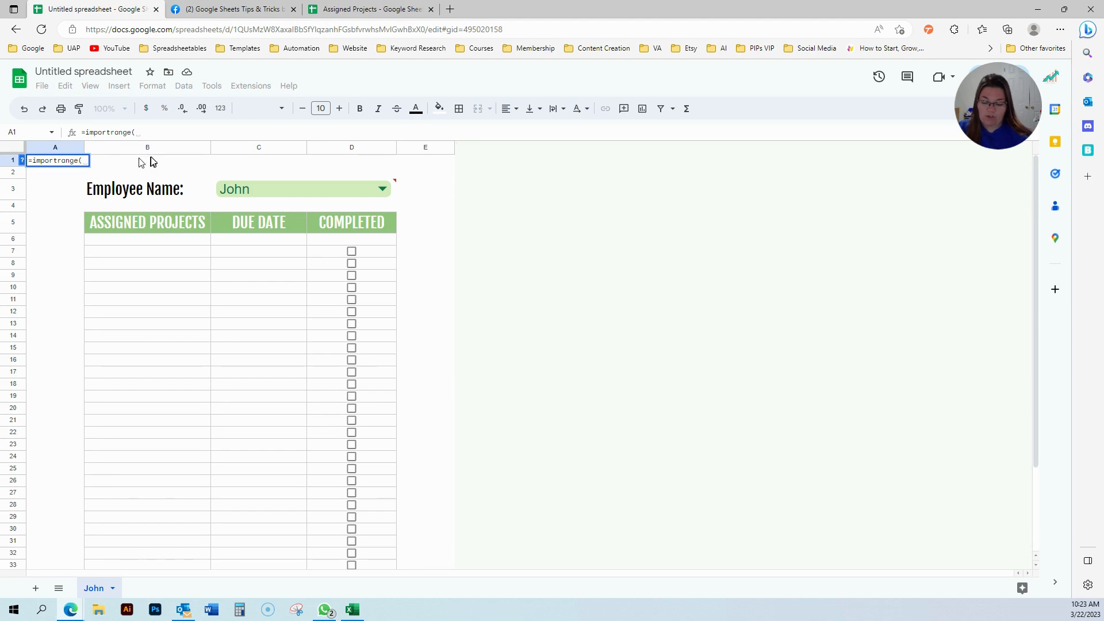
type("\"")
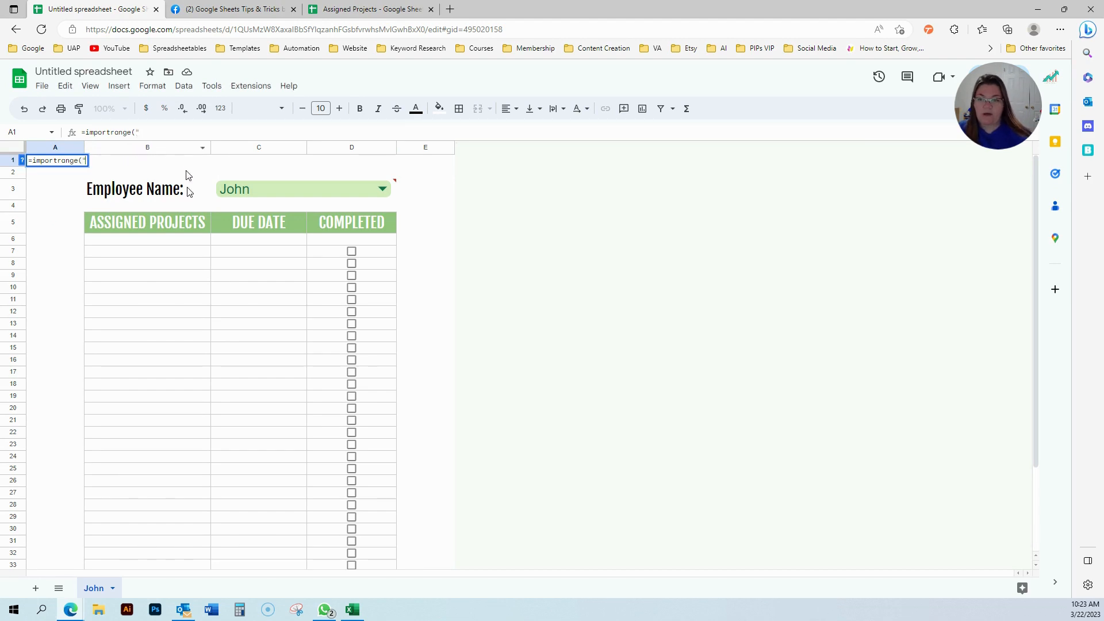
left_click(368, 15)
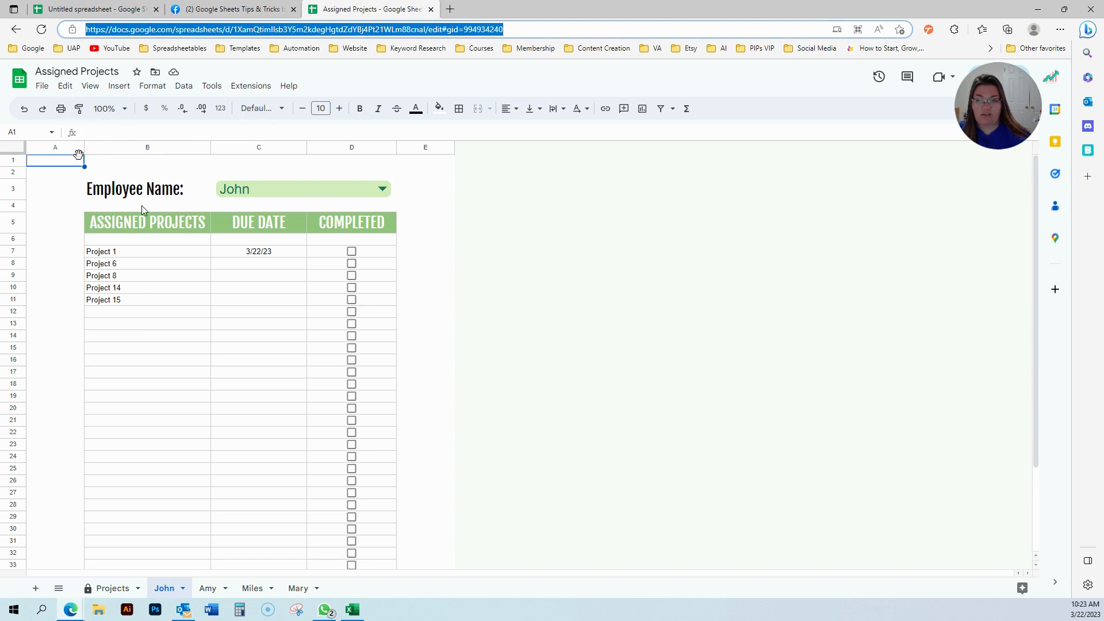
triple_click(143, 35)
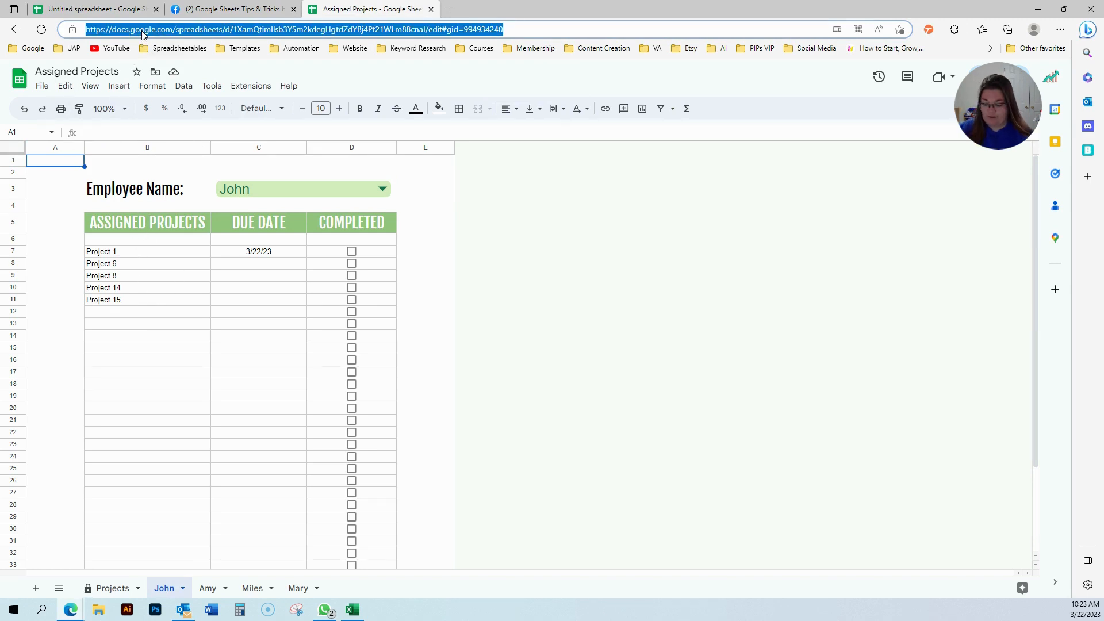
left_click(92, 10)
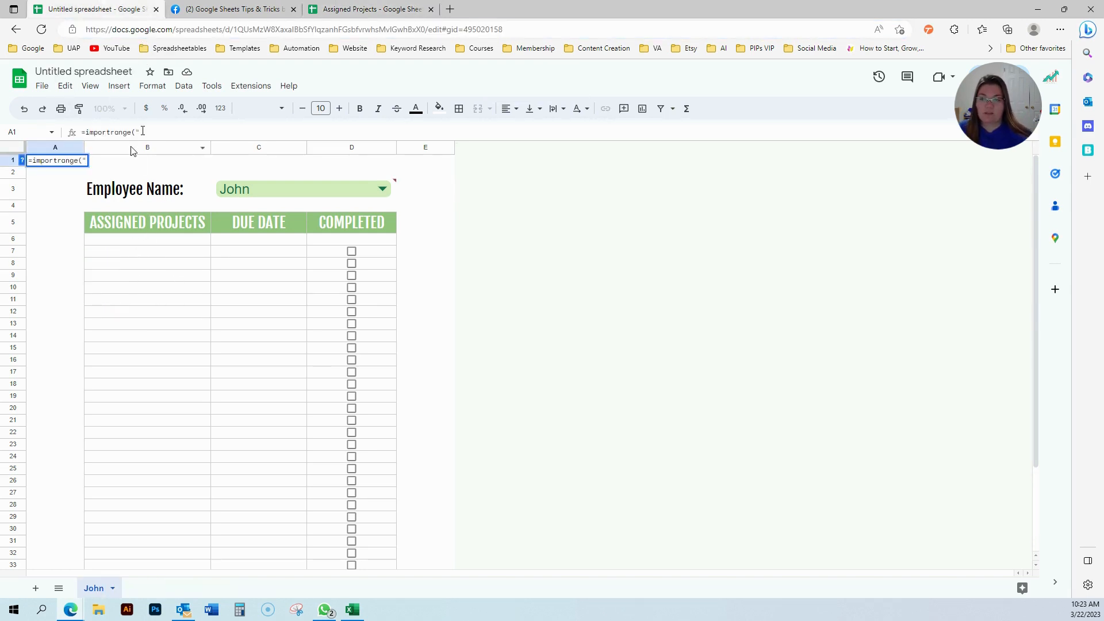
type("\"")
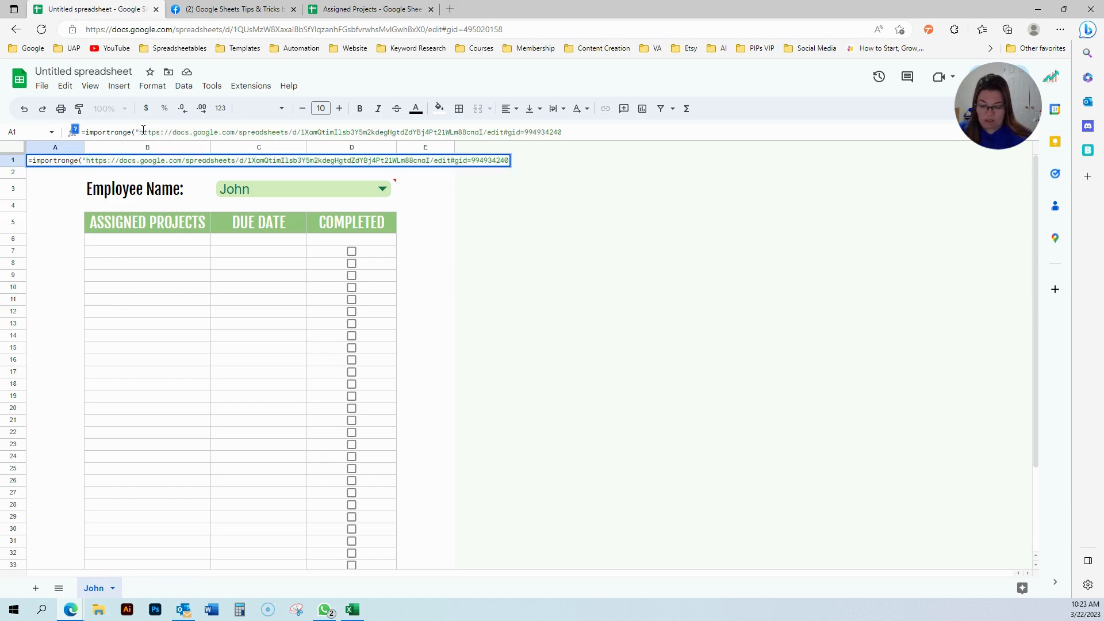
type("\"")
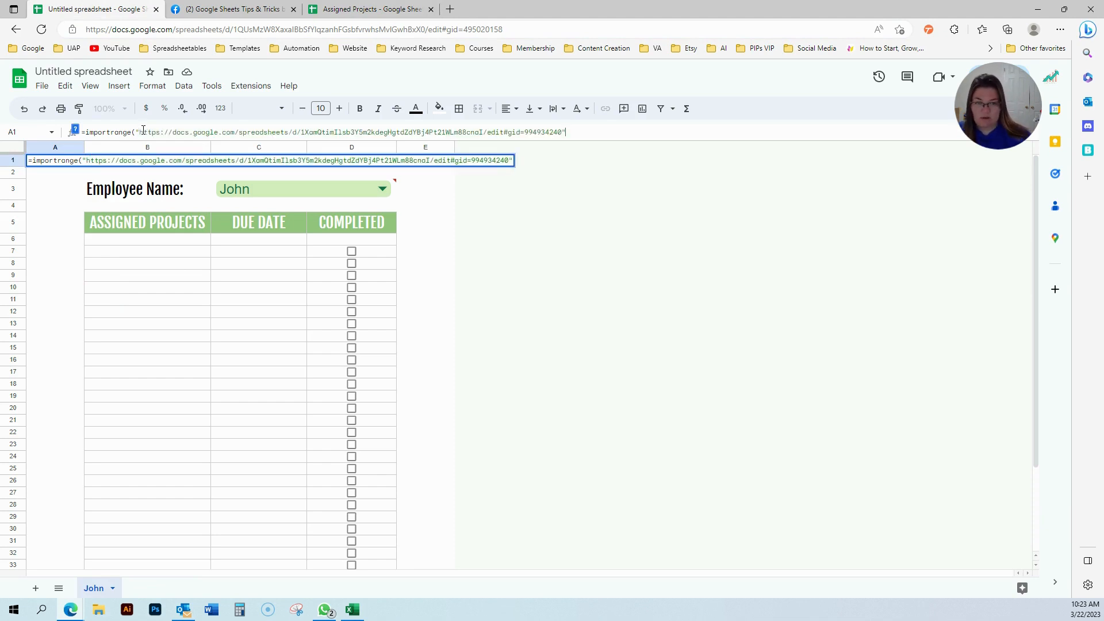
type(",")
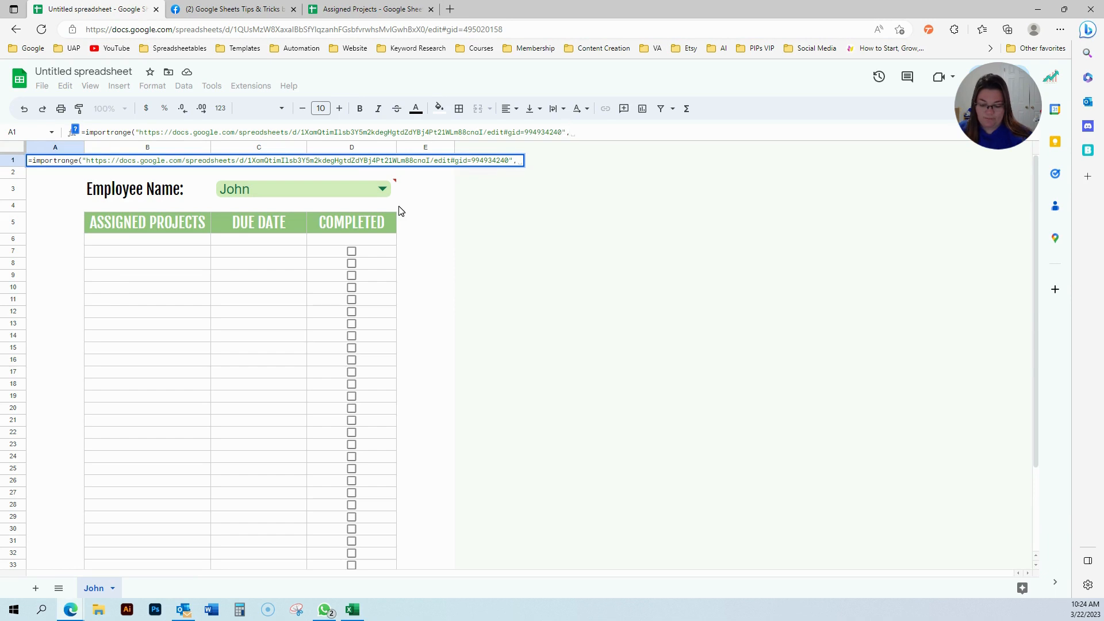
type(" \"")
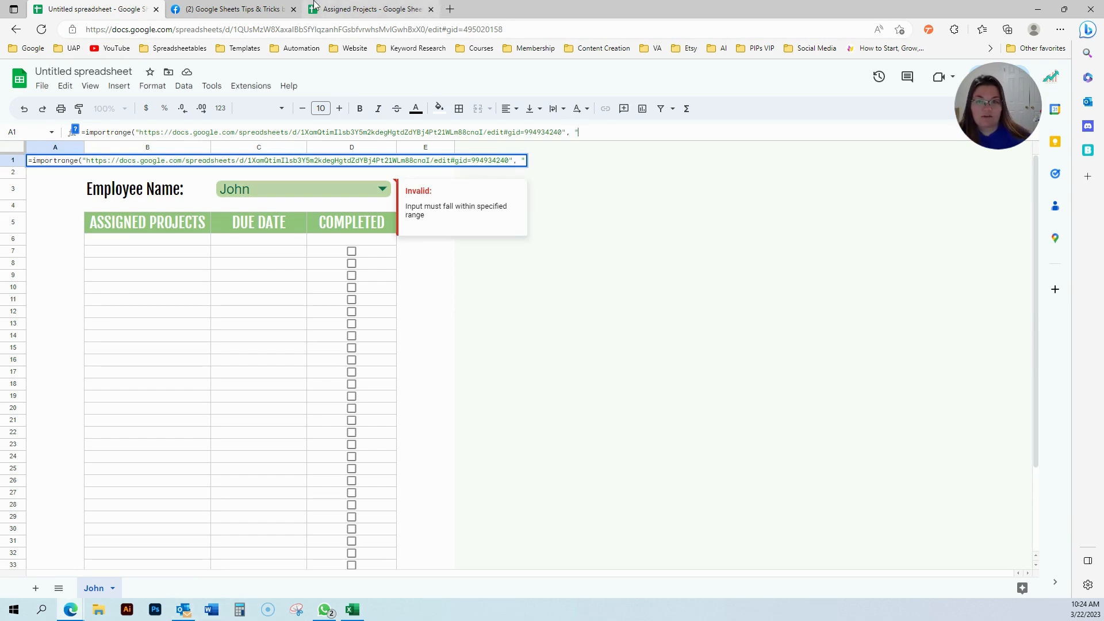
Add the range argument beginning 'John!', checking the sheet's exact name in Assigned Projects.
left_click(339, 8)
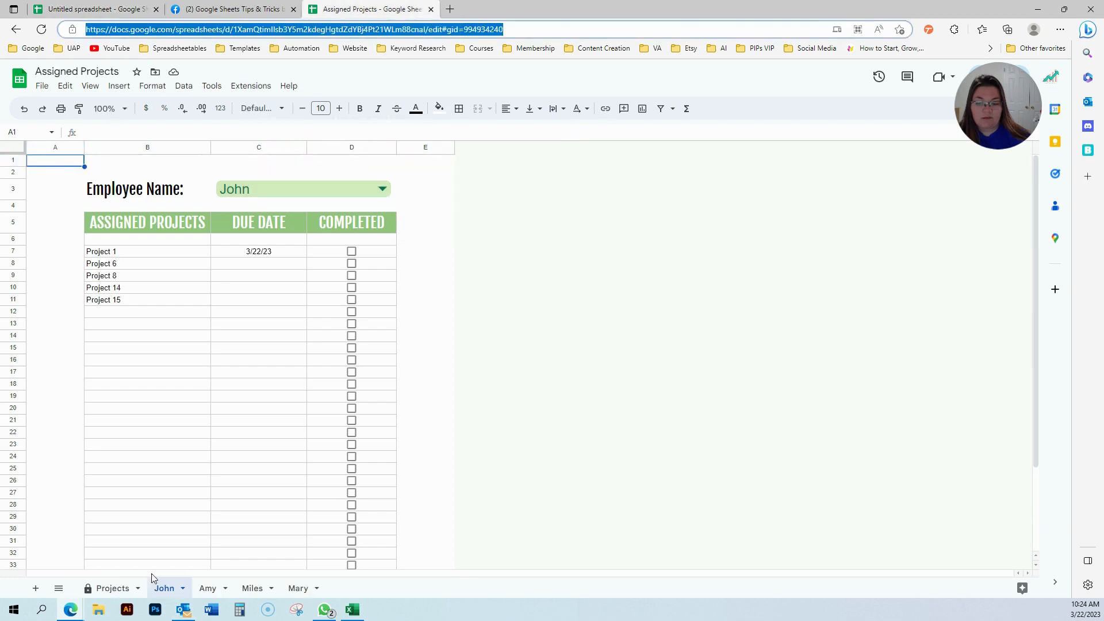
left_click(78, 7)
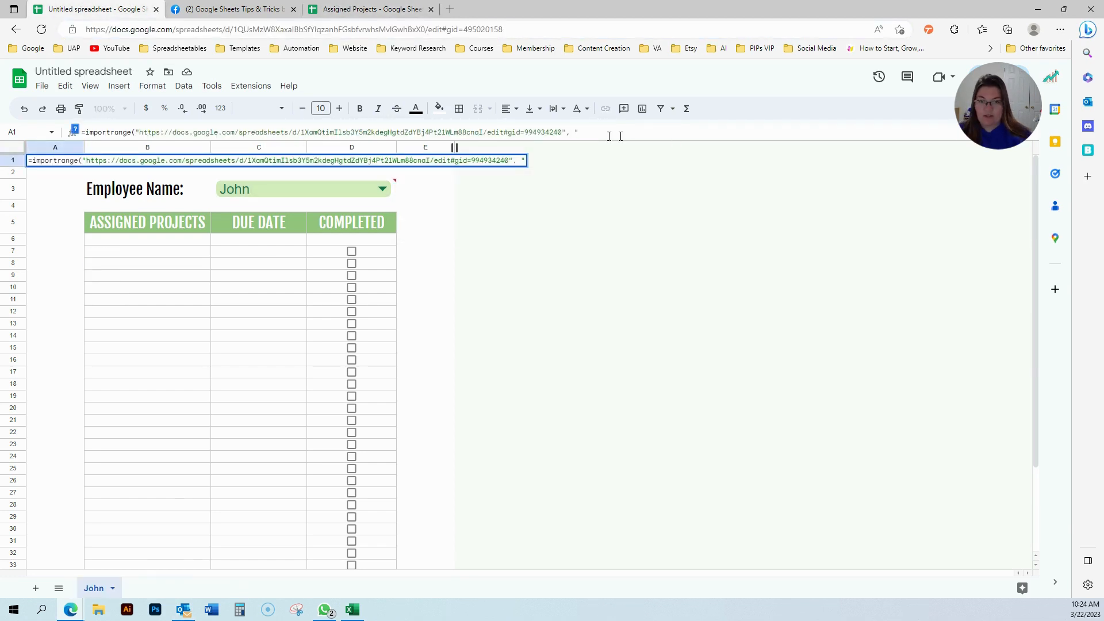
type("John")
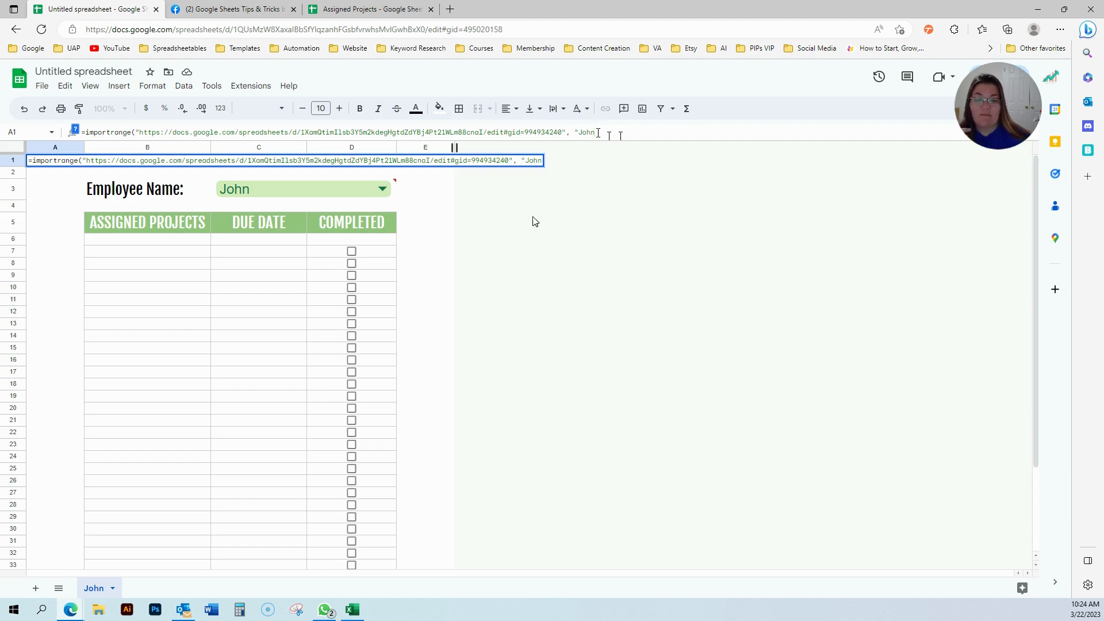
left_click(407, 8)
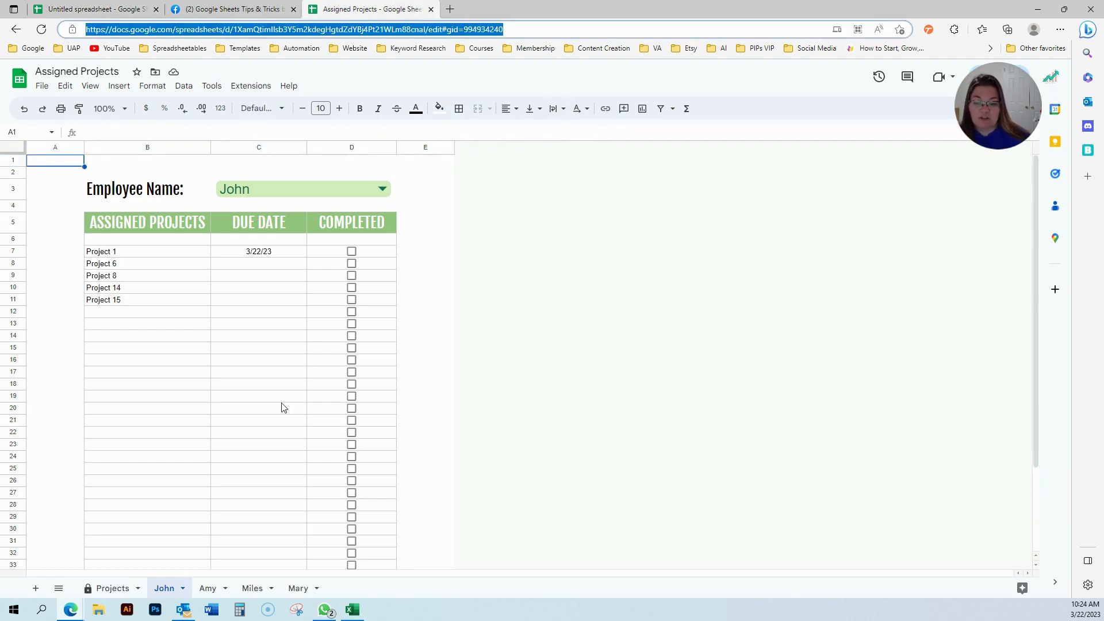
double_click(167, 588)
left_click(124, 8)
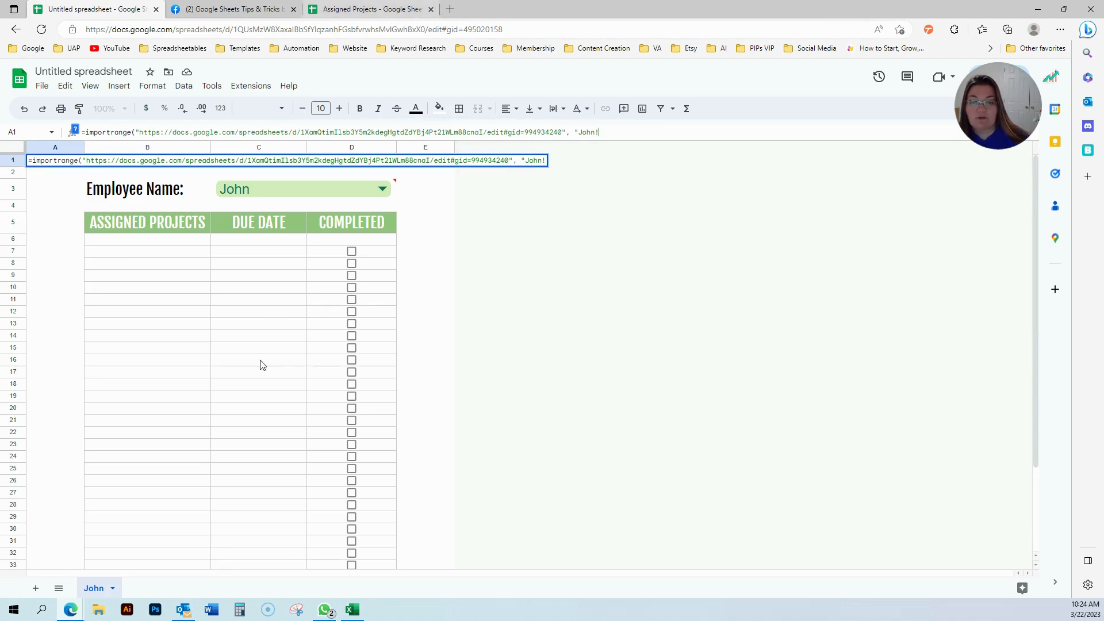
left_click(405, 7)
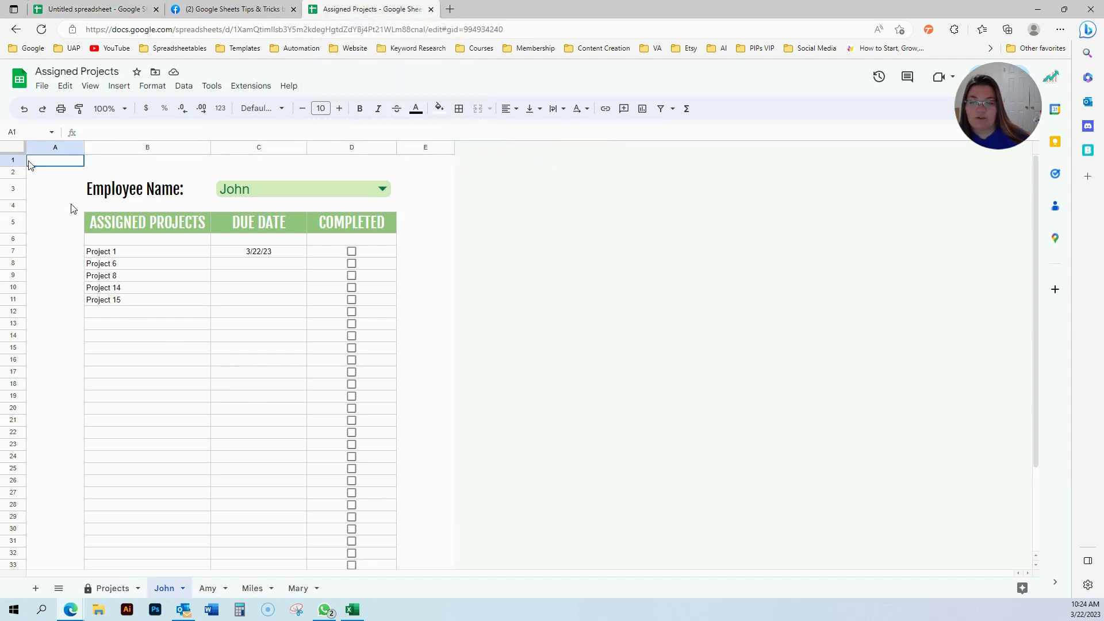
Look up the extent of John's data, A1:E40, in the Assigned Projects workbook.
key("ctrl+shift+End")
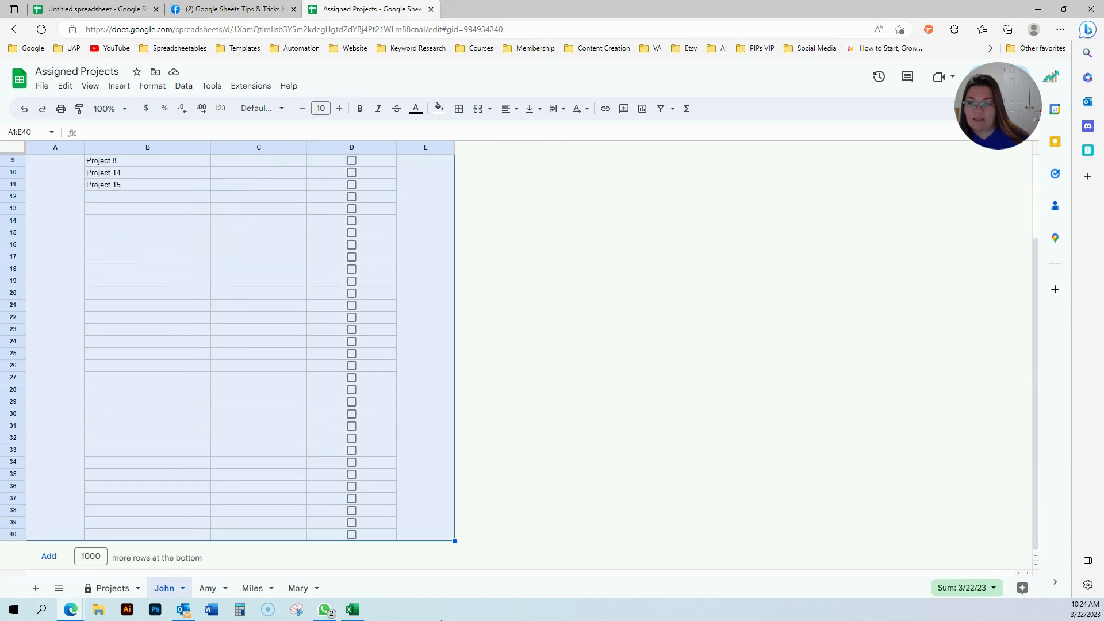
left_click(35, 133)
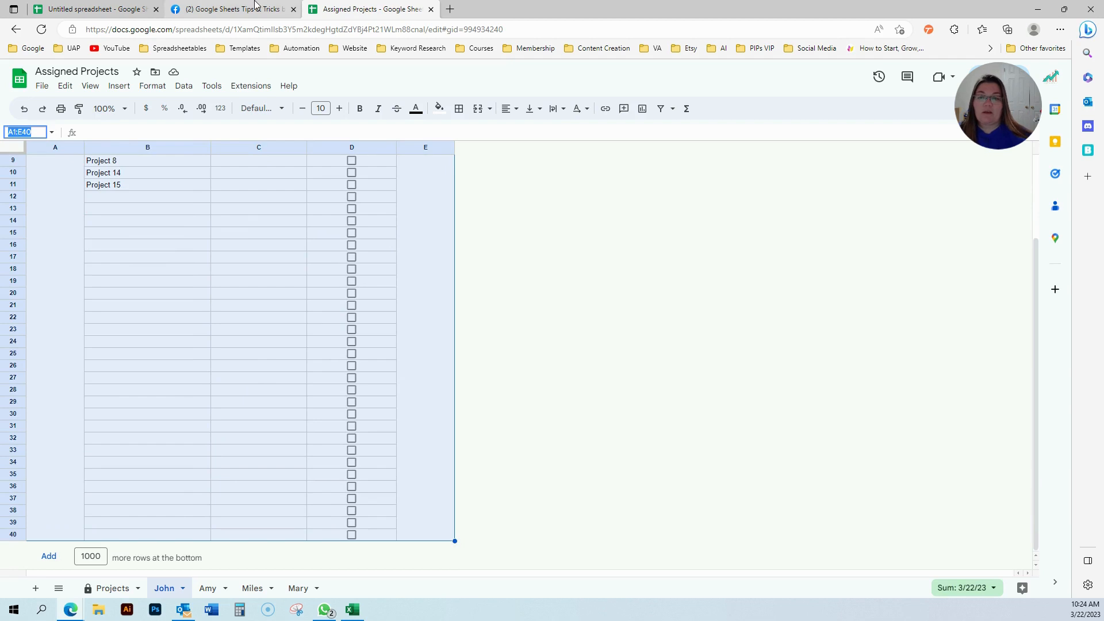
left_click(256, 6)
left_click(368, 9)
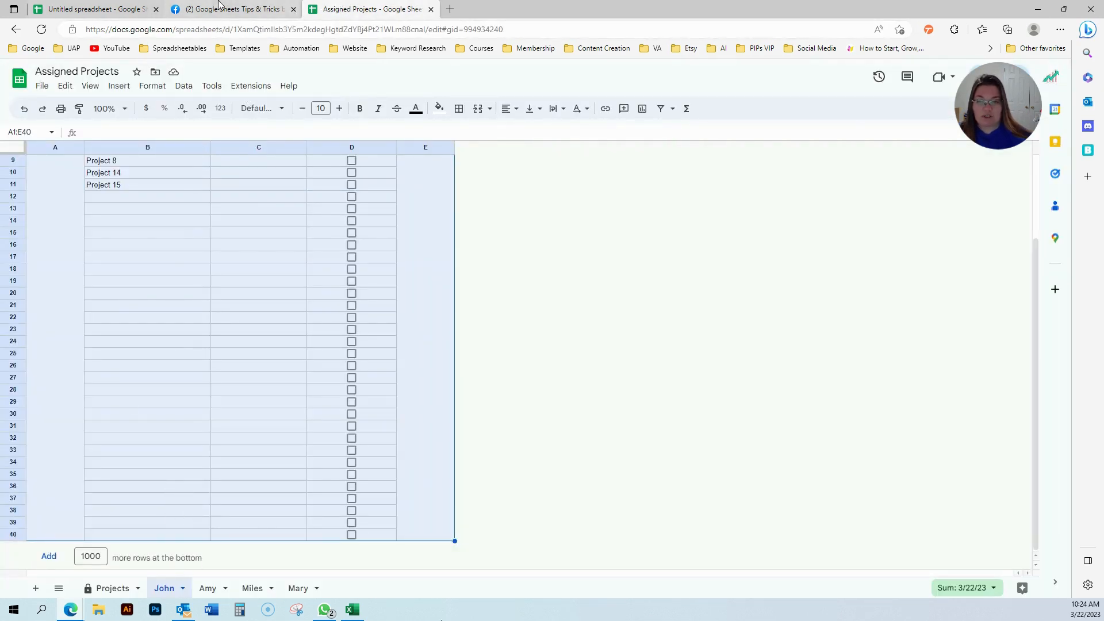
left_click(190, 8)
left_click(104, 7)
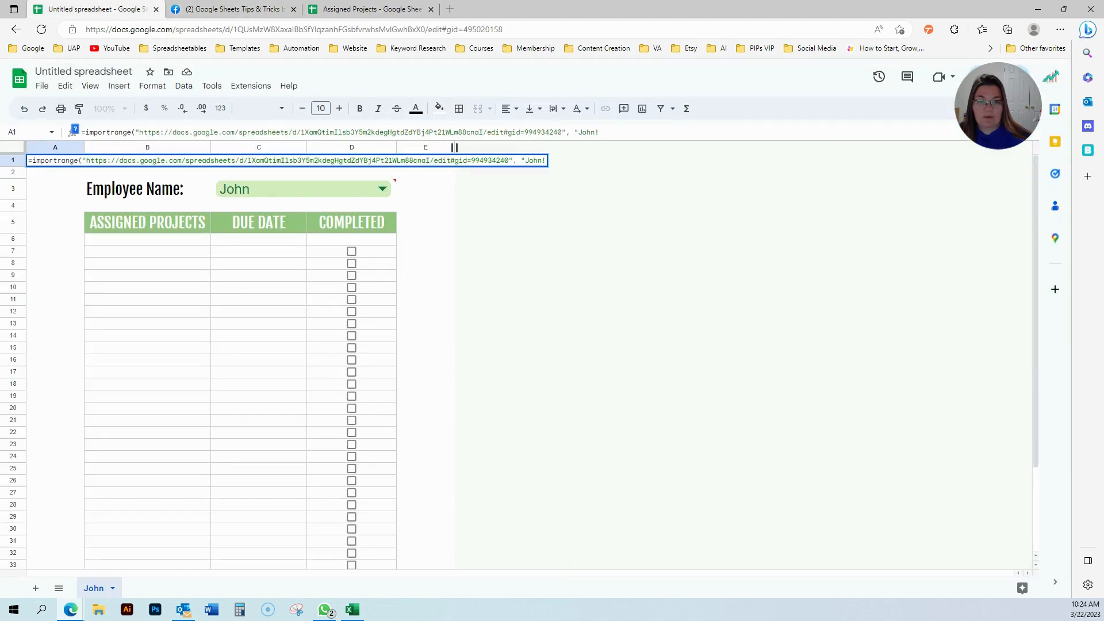
Finish the range as "John!A1:E" without a row limit and close the formula.
type("A1:E40")
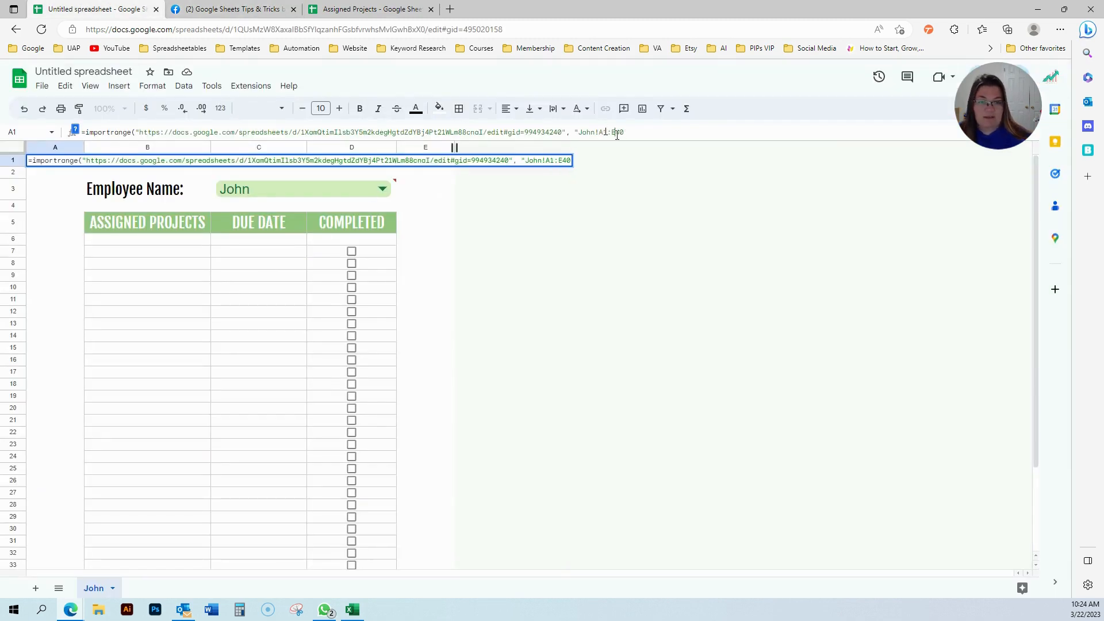
left_click_drag(617, 134, 648, 132)
key("BackSpace")
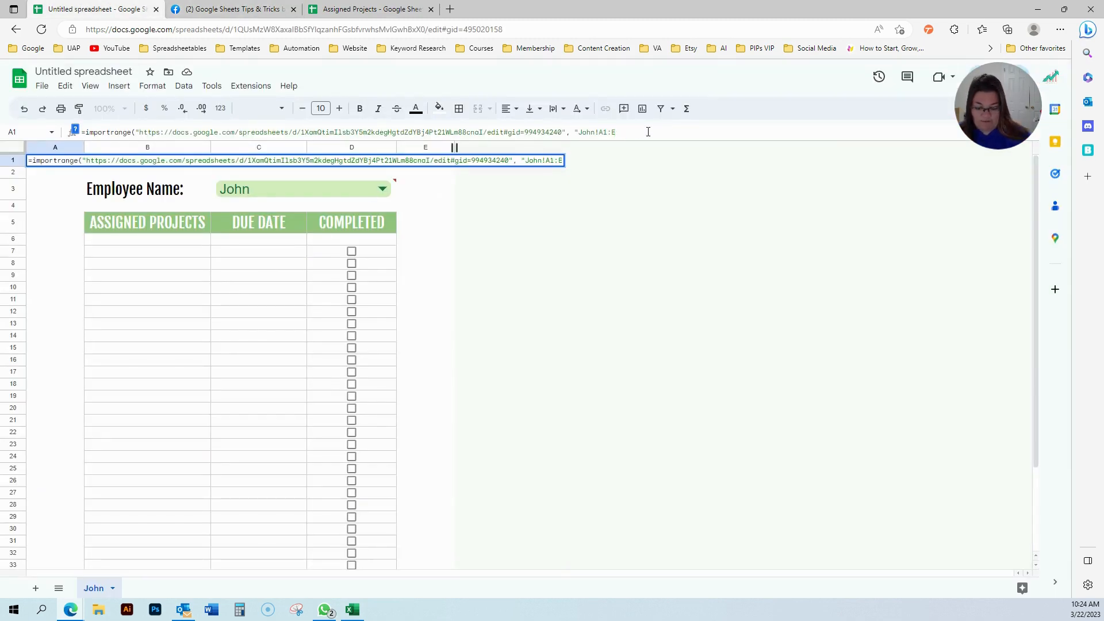
type("\")")
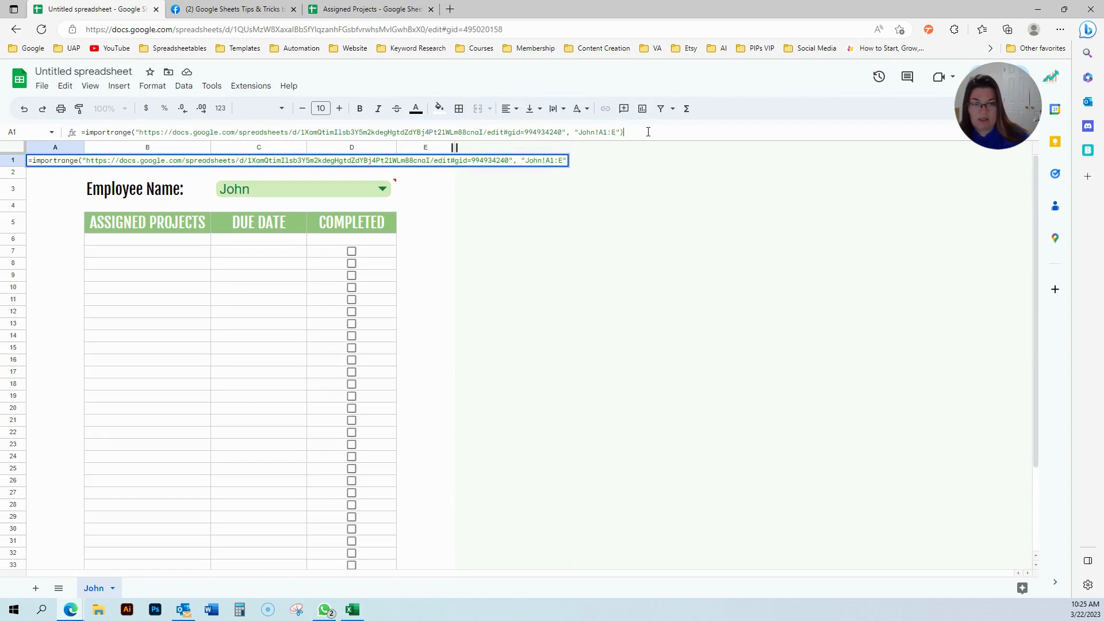
Commit the IMPORTRANGE formula and allow the two spreadsheets to connect.
key("Return")
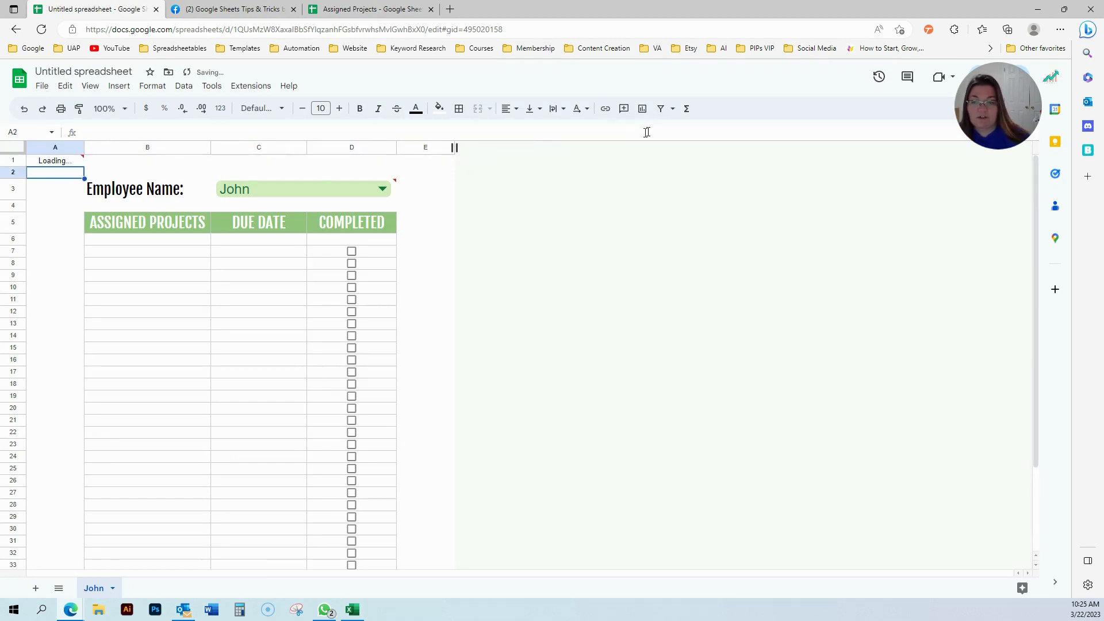
mouse_move(57, 167)
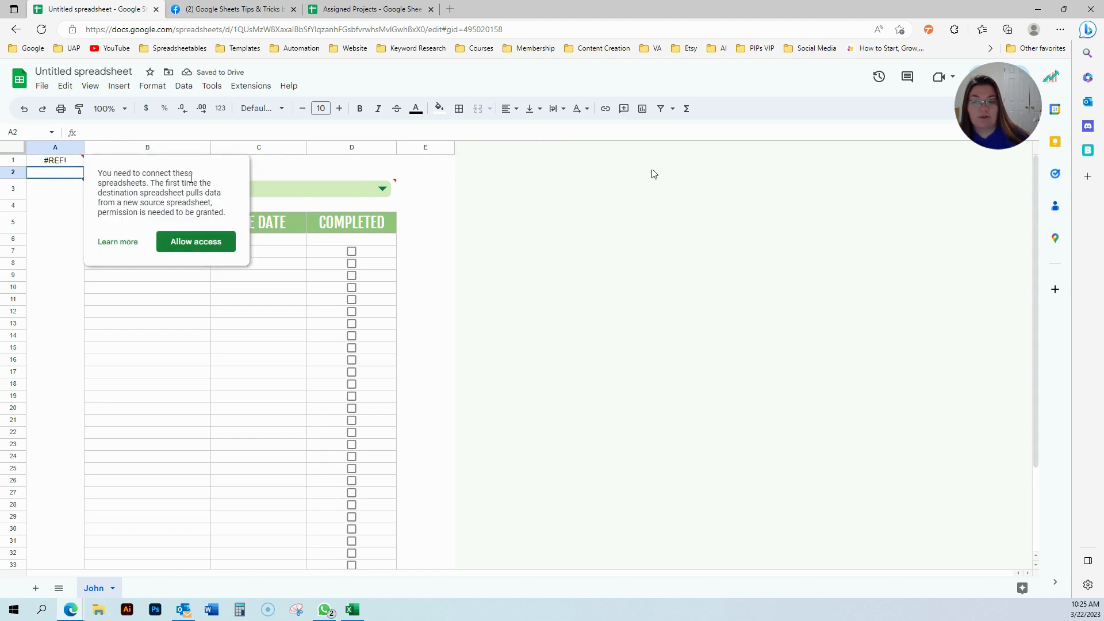
left_click(194, 246)
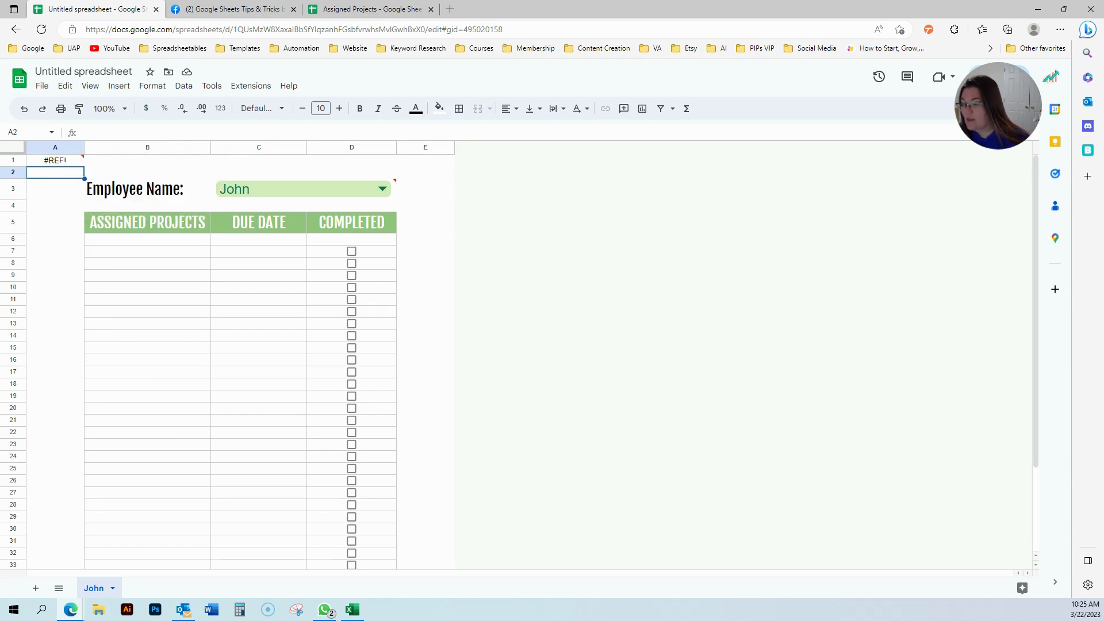
Clear rows 2–40 so the imported array can expand into them.
mouse_move(64, 165)
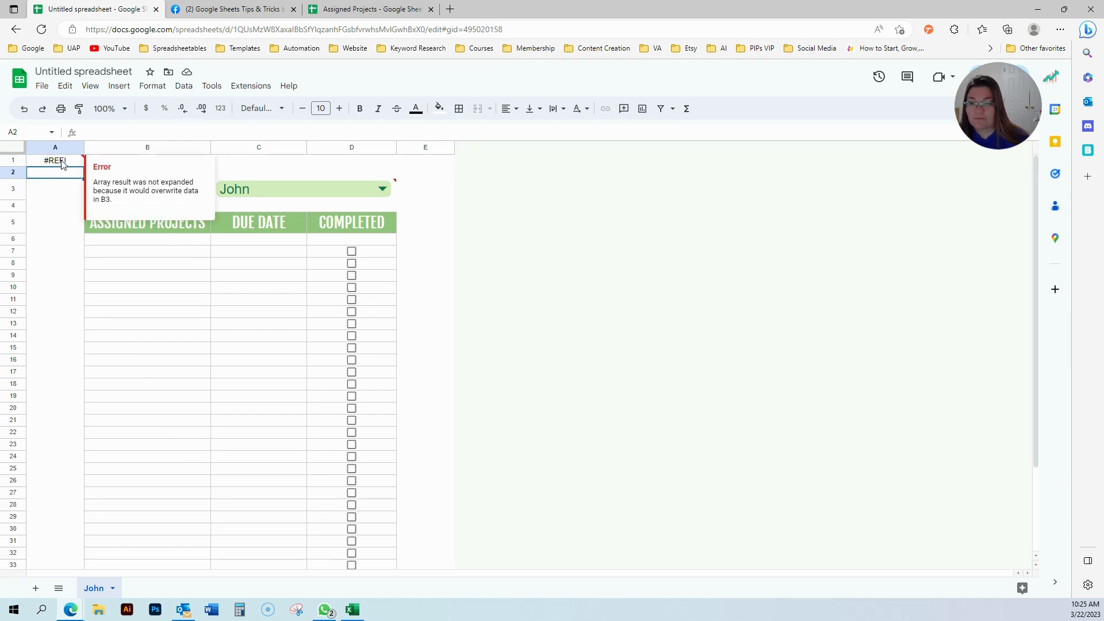
left_click(47, 192)
left_click_drag(21, 176, 349, 615)
key("Delete")
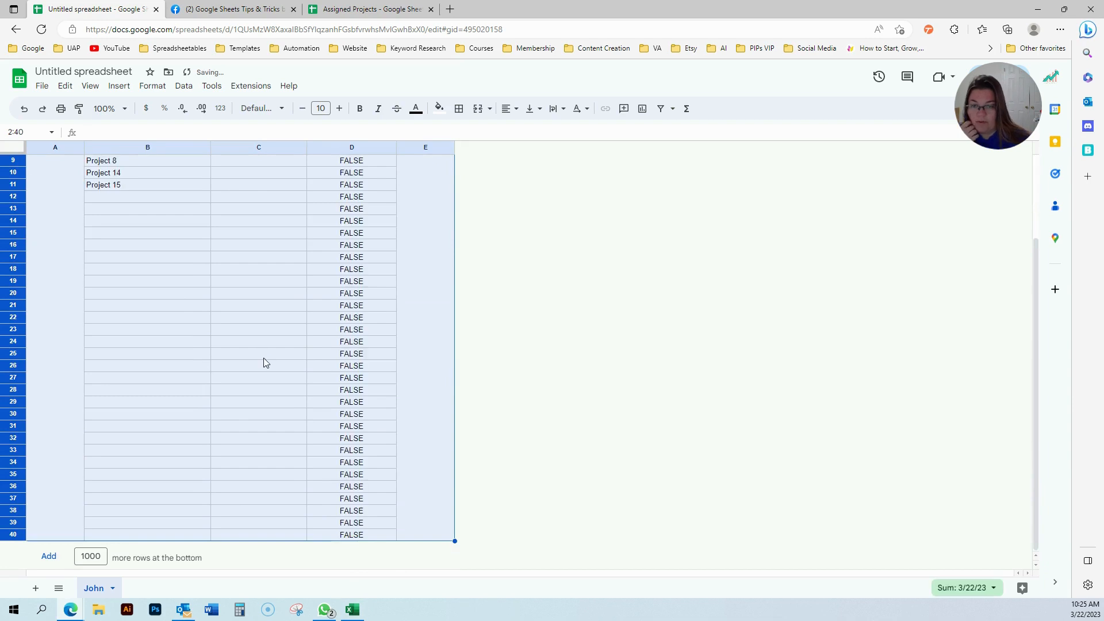
scroll(264, 363, "up", 2)
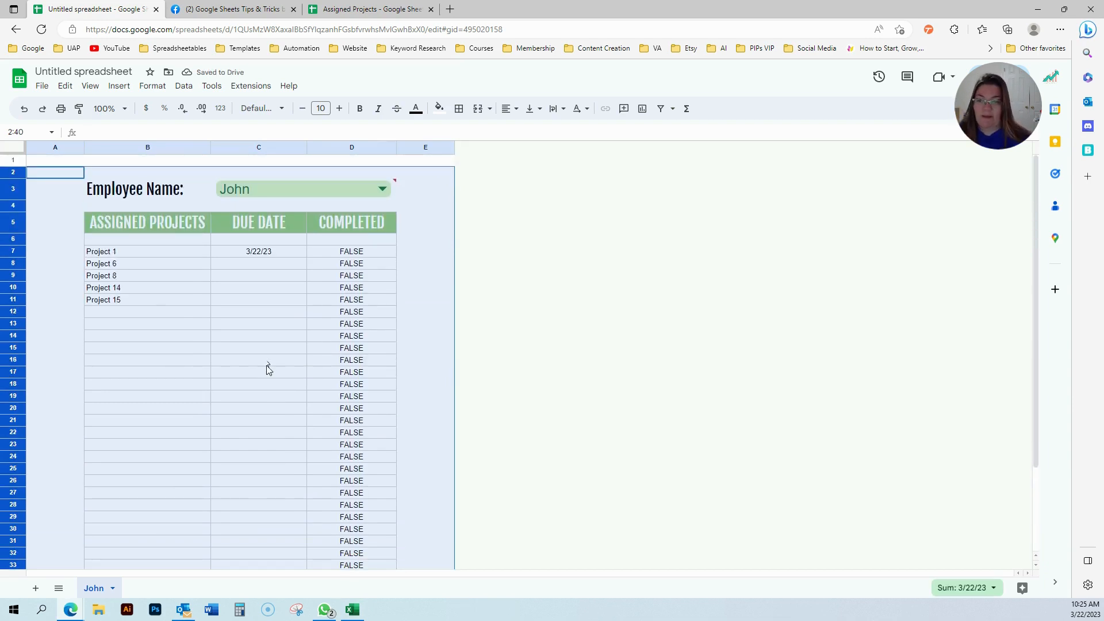
Clear the blocking template block B3:D40 so John's imported projects display without error.
left_click(101, 195)
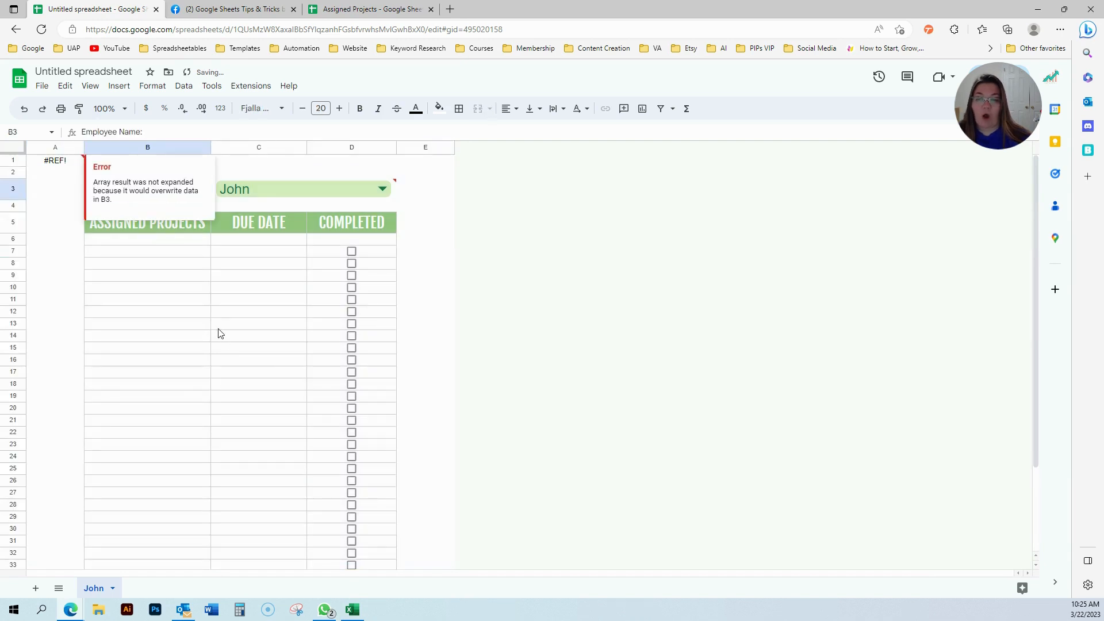
left_click(184, 291)
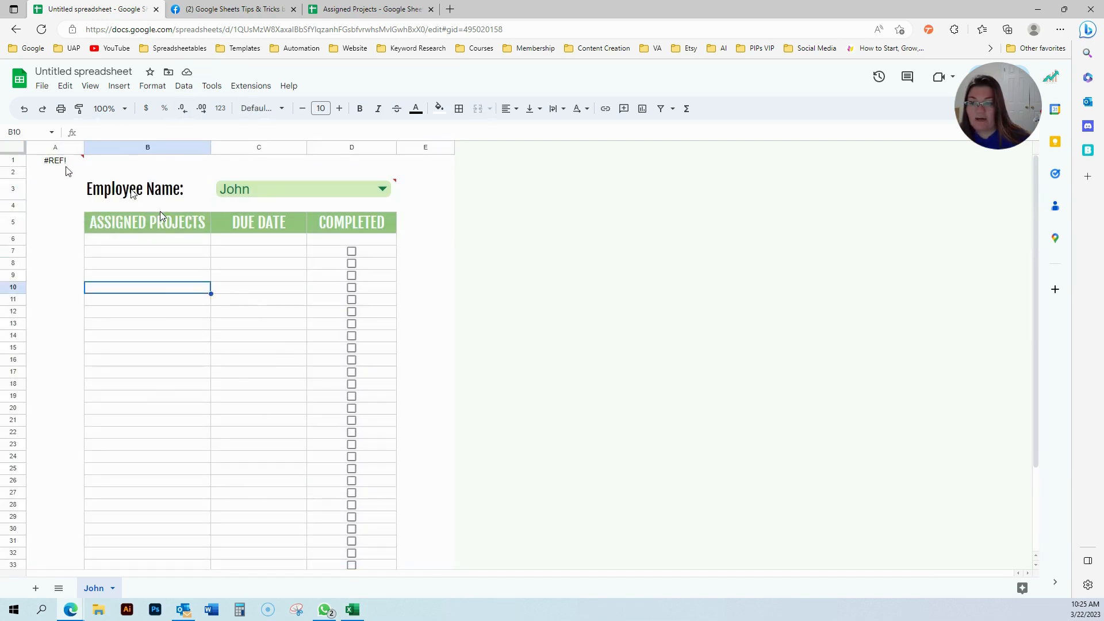
mouse_move(62, 167)
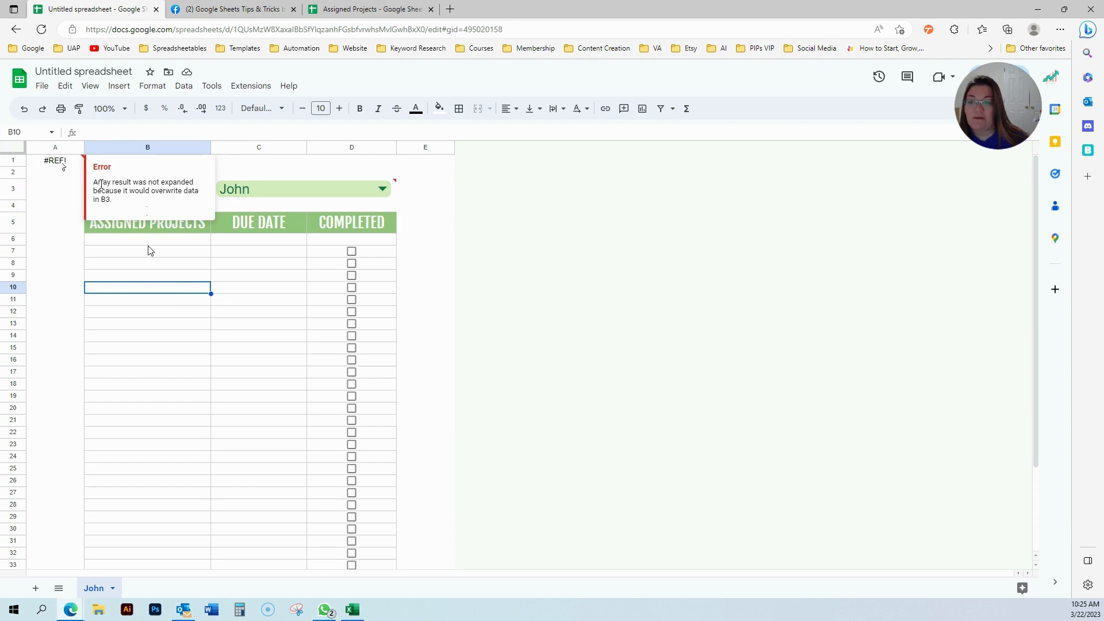
left_click(126, 194)
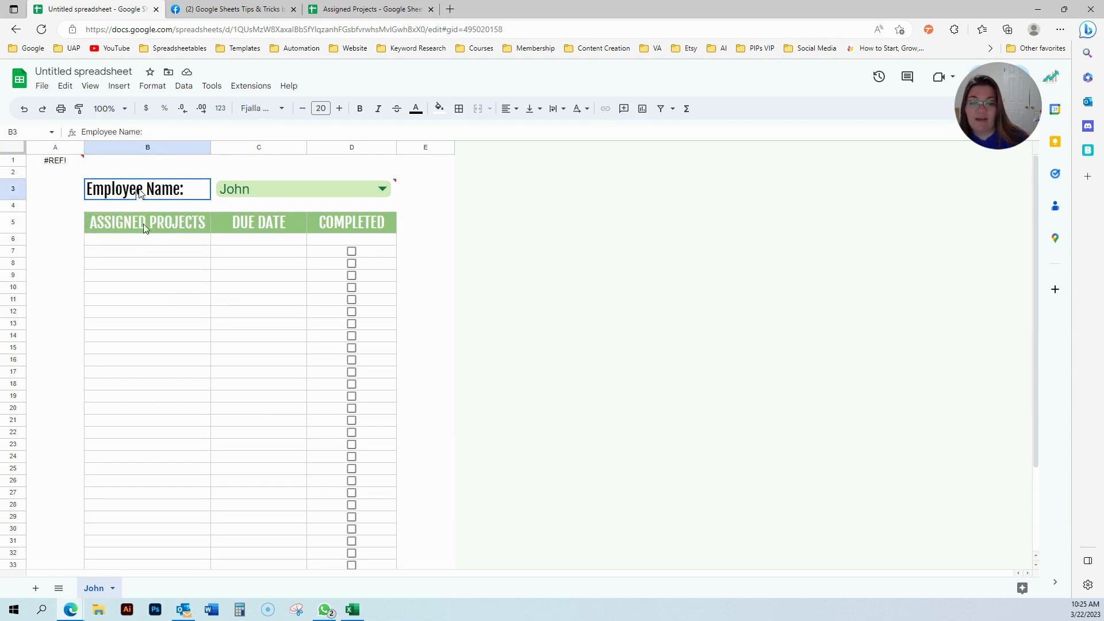
left_click_drag(139, 192, 371, 617)
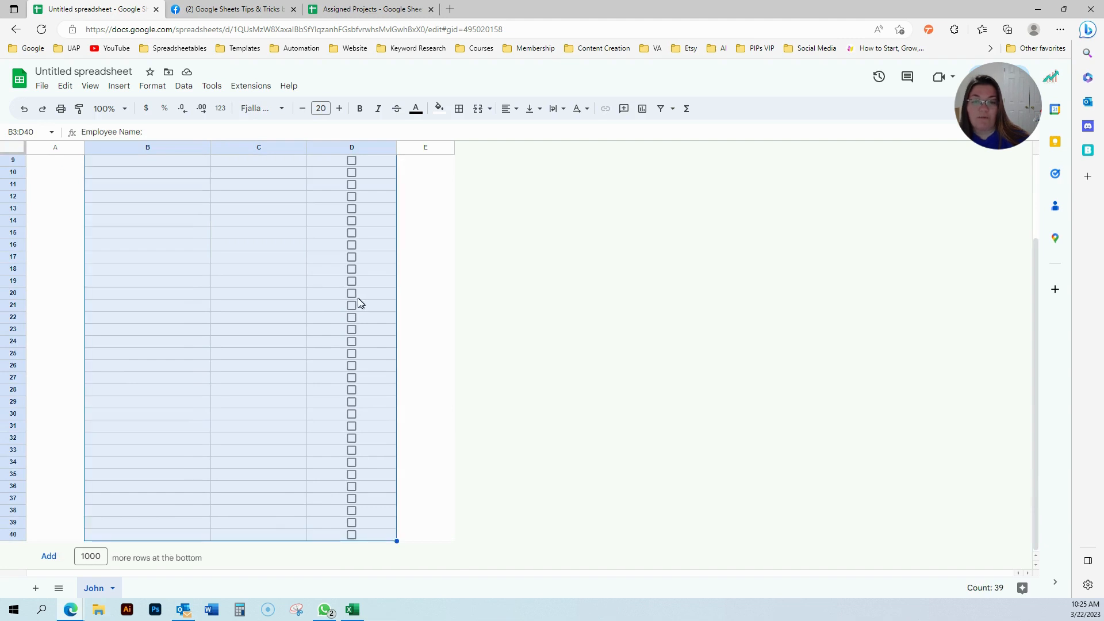
scroll(357, 302, "up", 3)
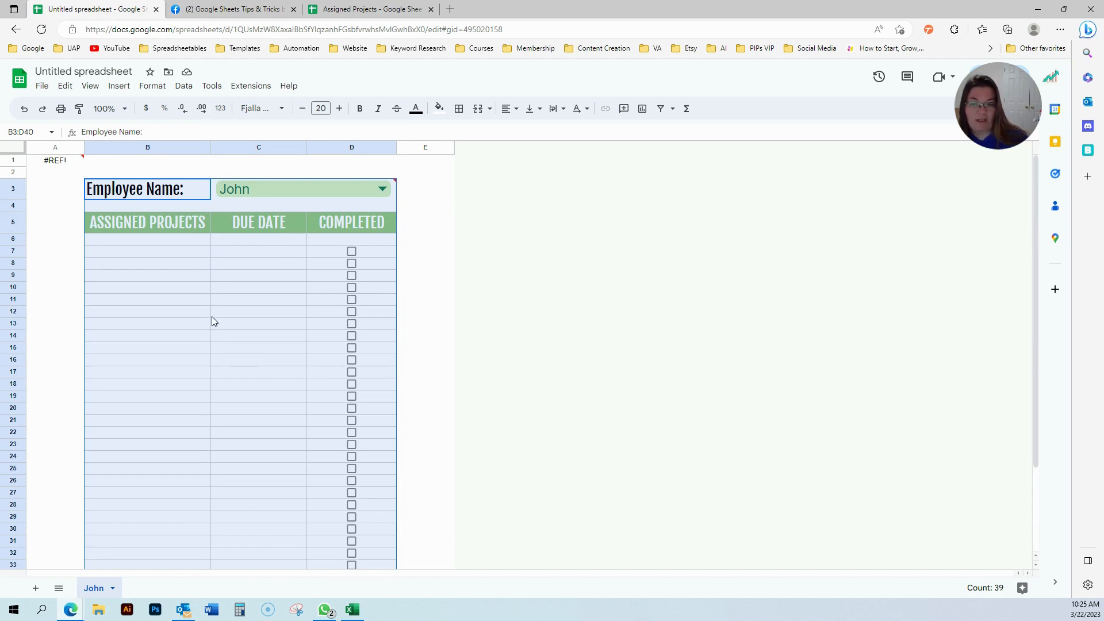
key("ctrl+z")
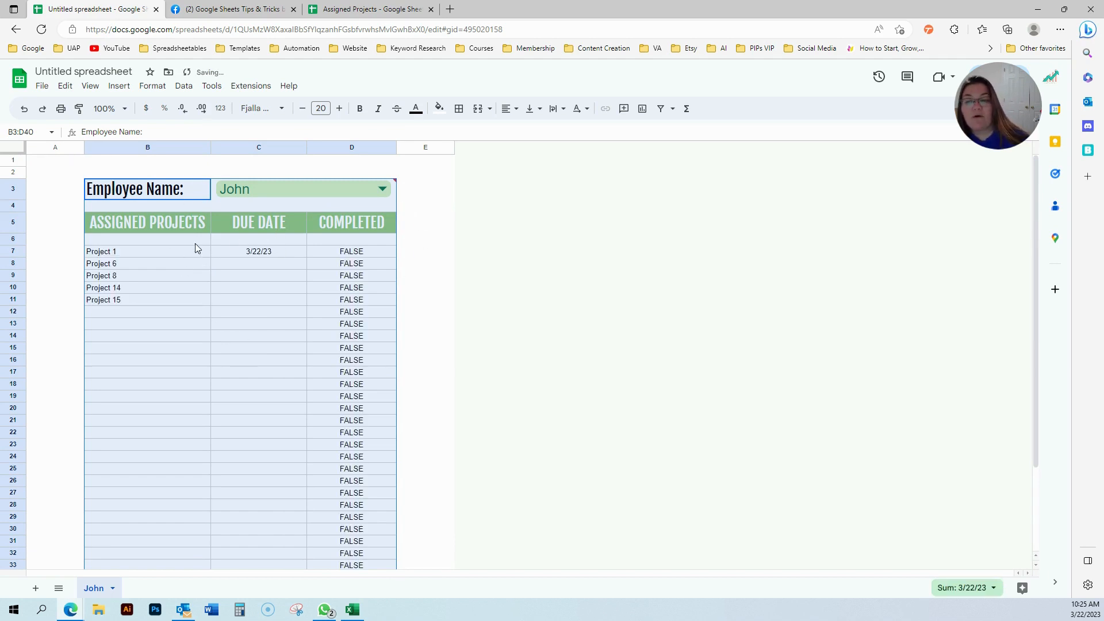
Inspect the FALSE values in the copy's completed column, then return to the Assigned Projects John sheet.
left_click(58, 190)
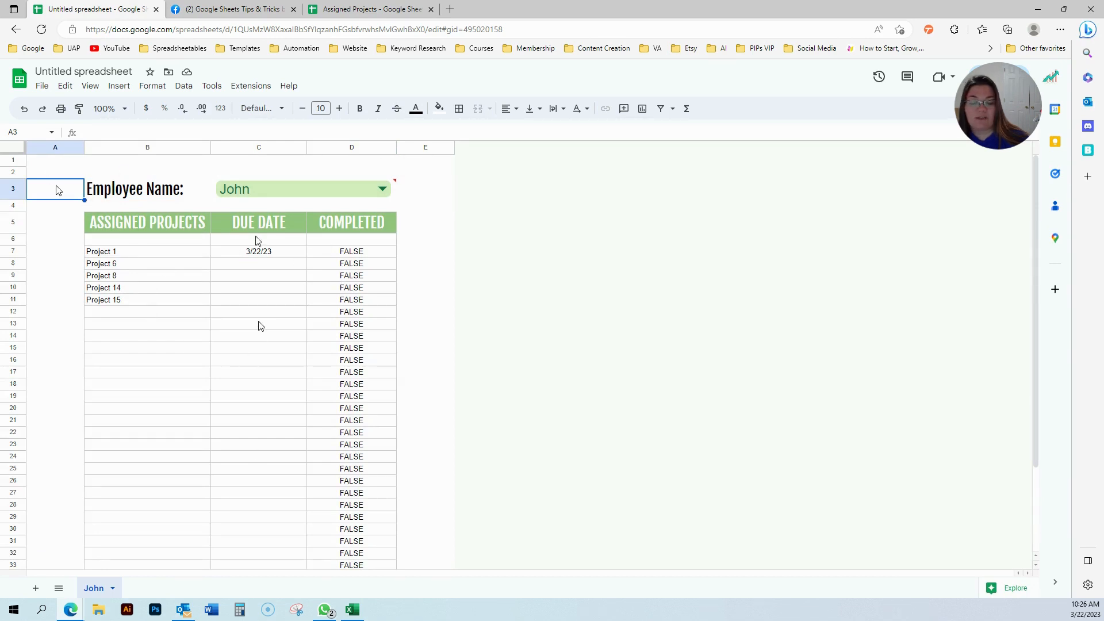
scroll(264, 321, "down", 1)
left_click(340, 268)
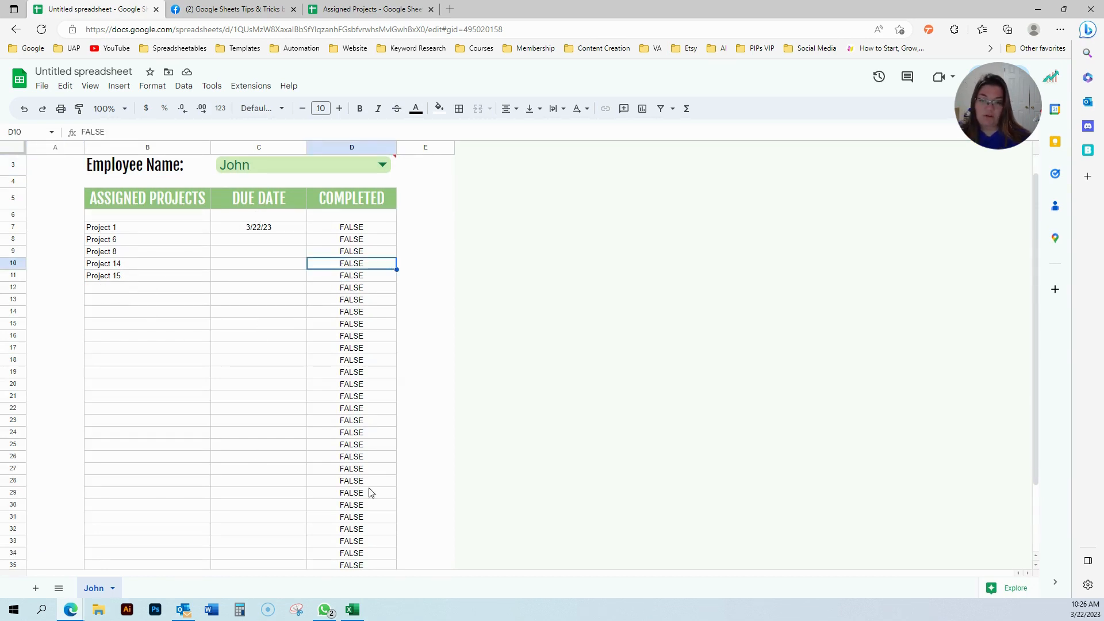
left_click_drag(353, 228, 346, 429)
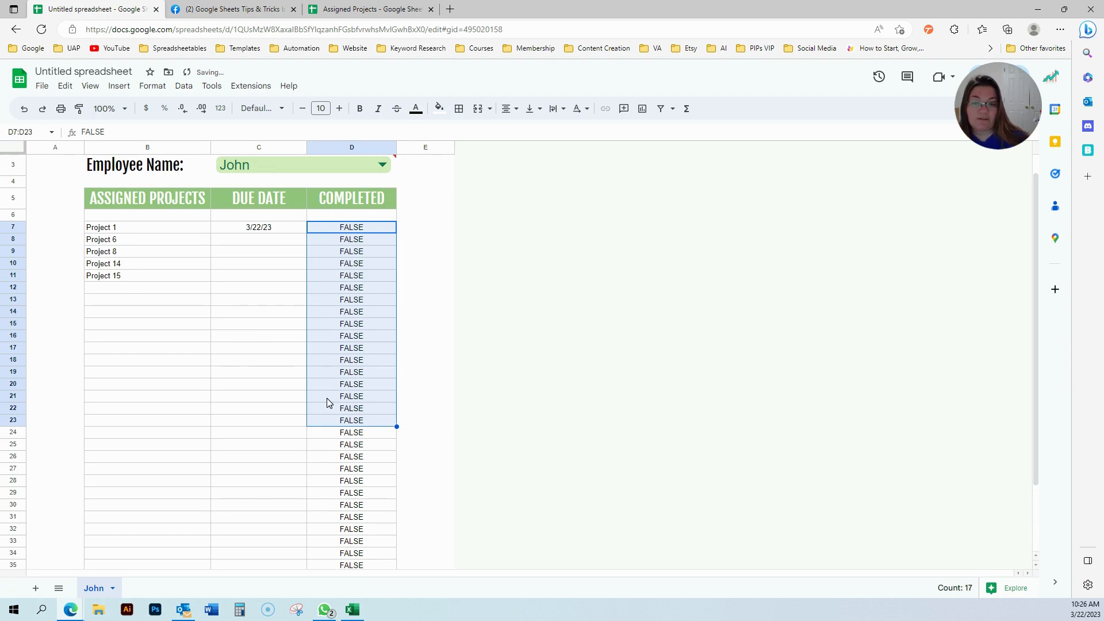
left_click(268, 354)
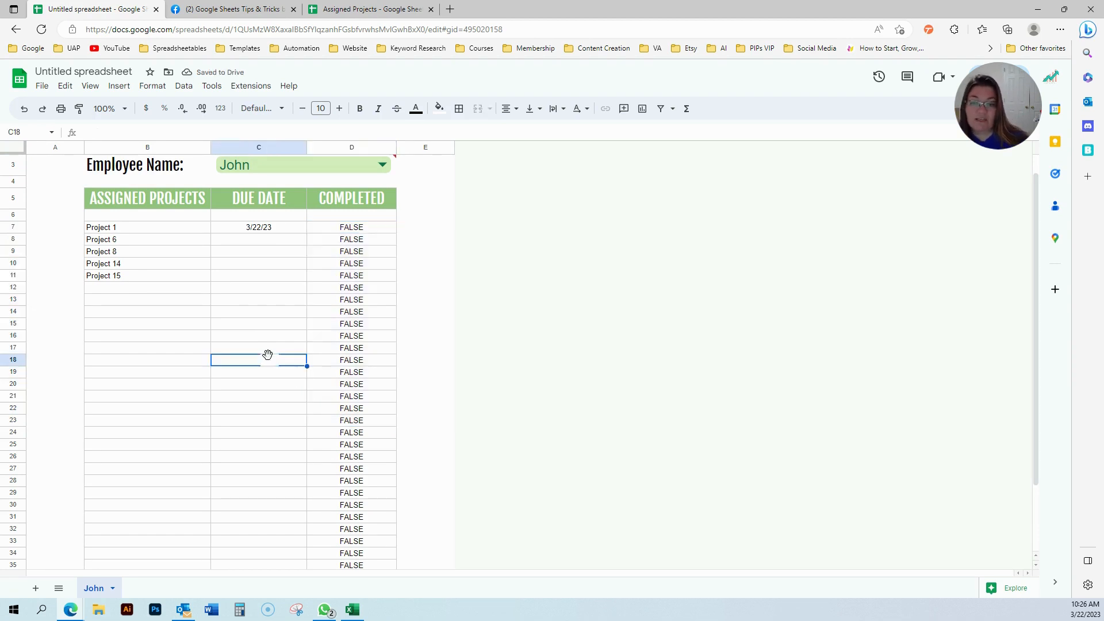
left_click(351, 10)
scroll(253, 374, "up", 3)
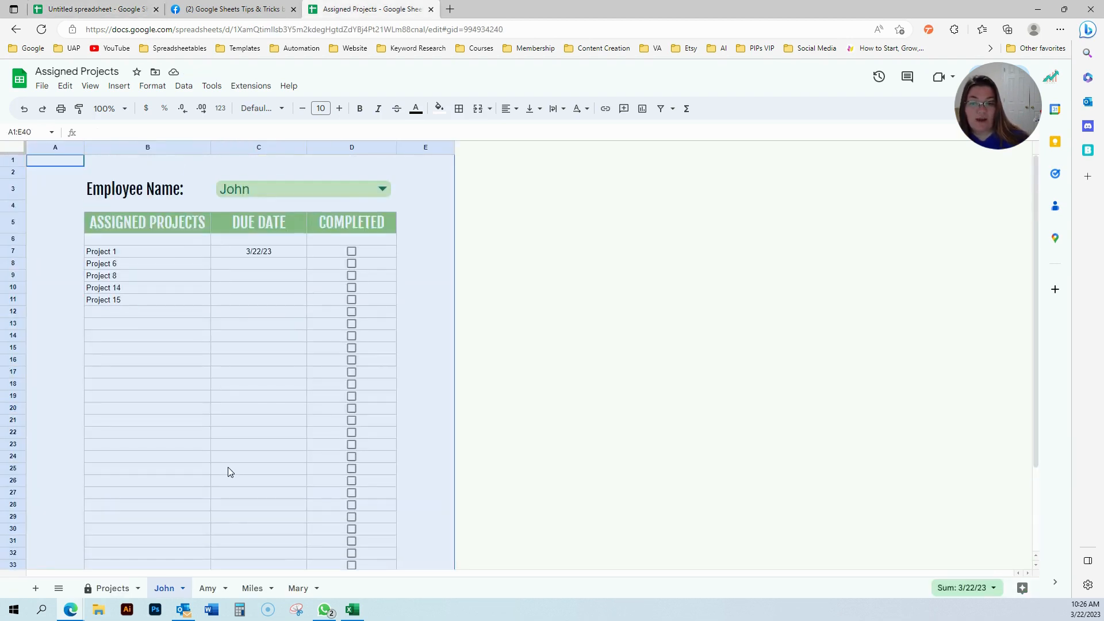
Delete the checkboxes from the COMPLETED column D6:D40 of the Assigned Projects John sheet.
left_click_drag(369, 243, 352, 535)
scroll(348, 486, "down", 2)
key("Delete")
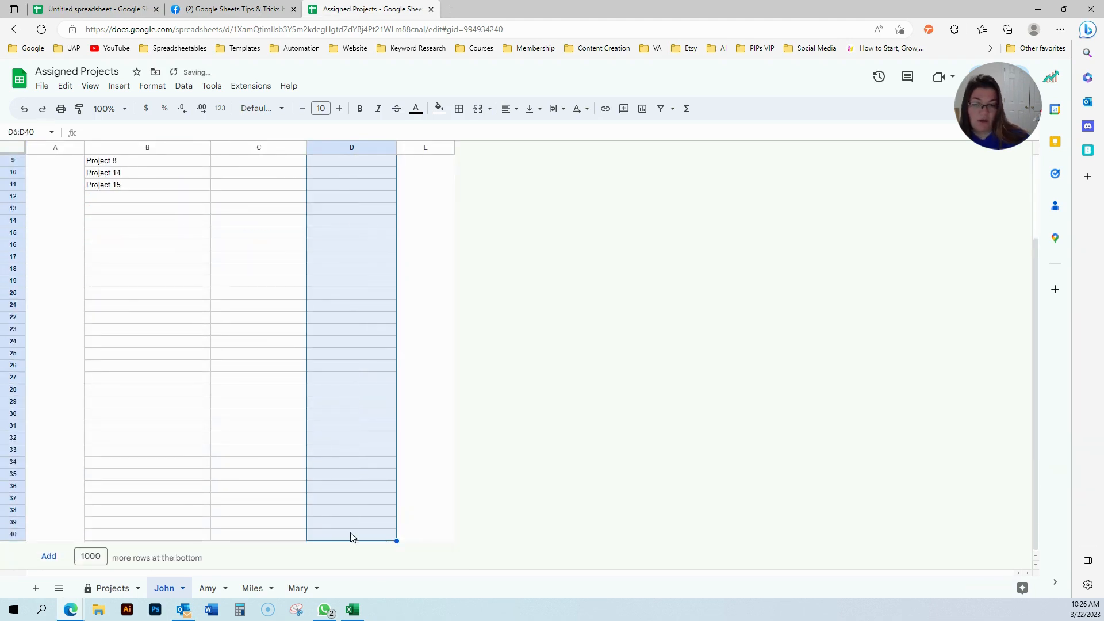
scroll(312, 427, "up", 3)
left_click(284, 325)
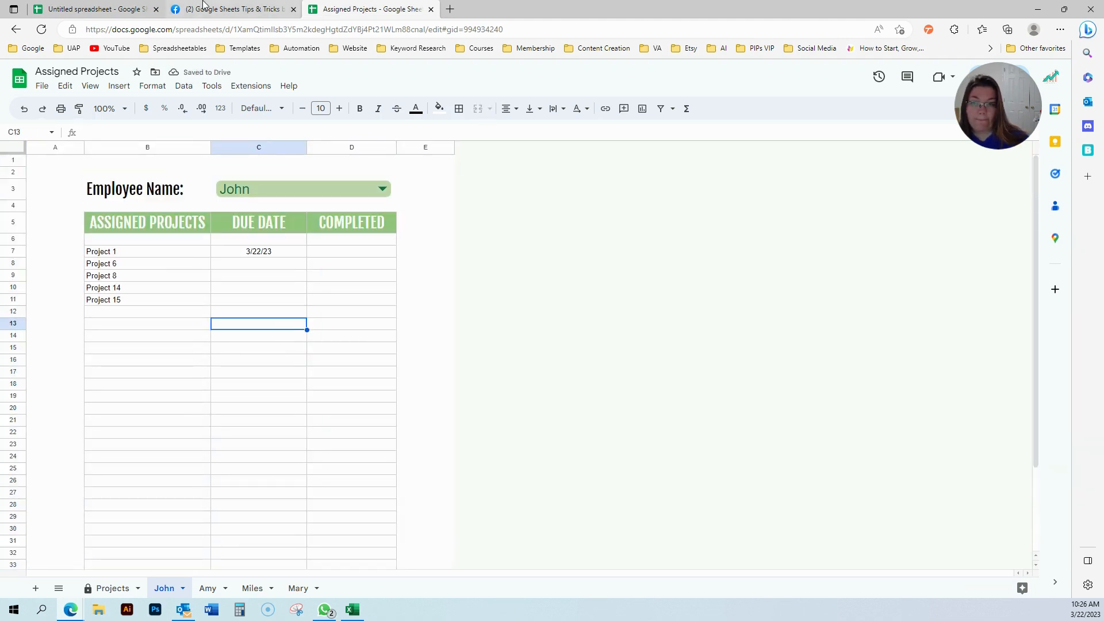
Test an entry 'hg' in D6 of the imported copy, then remove it.
left_click(135, 5)
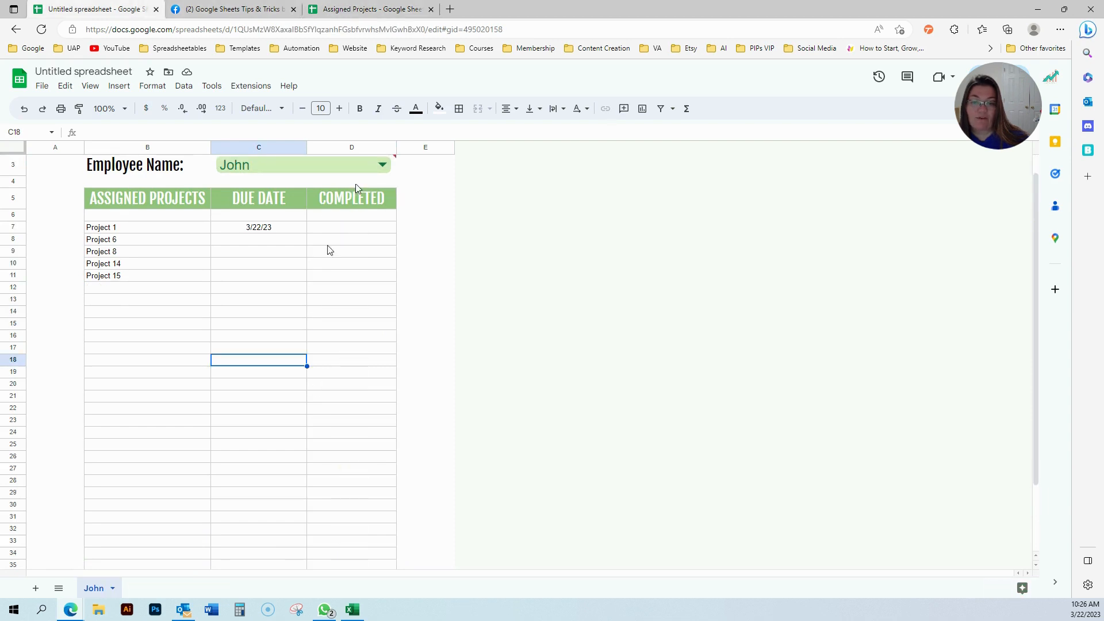
left_click(360, 216)
type("hg")
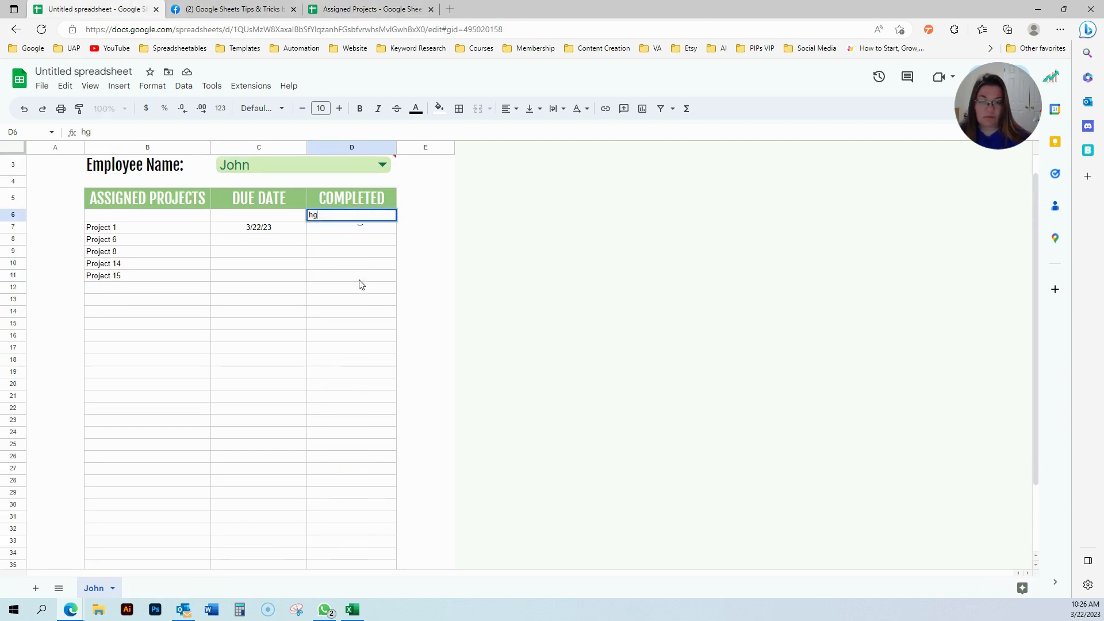
key("Return")
scroll(366, 279, "up", 1)
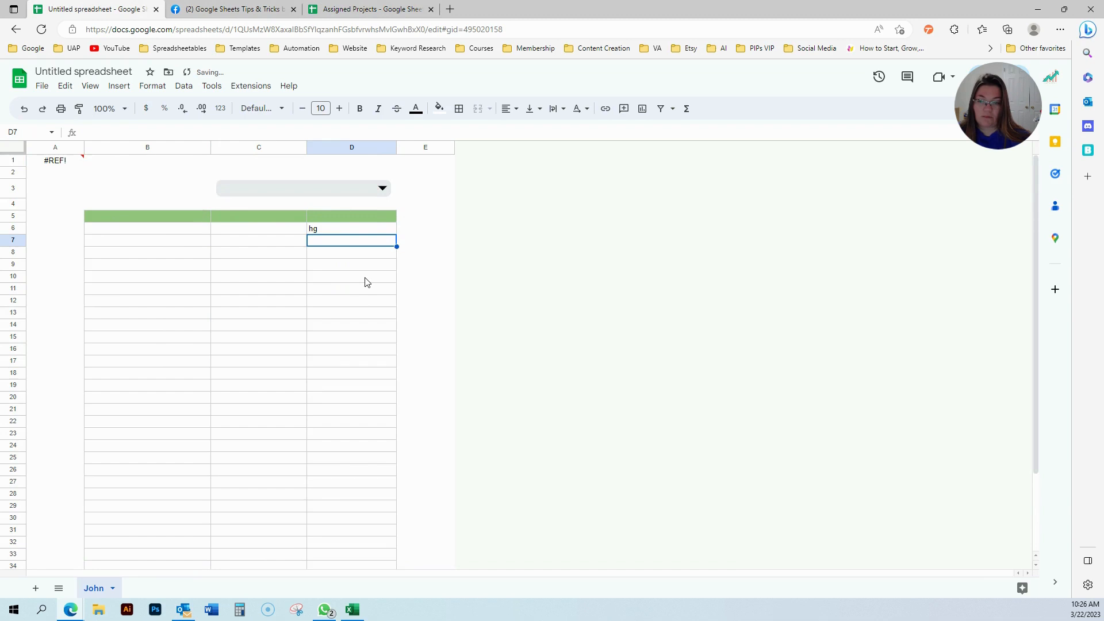
left_click(335, 227)
key("Delete")
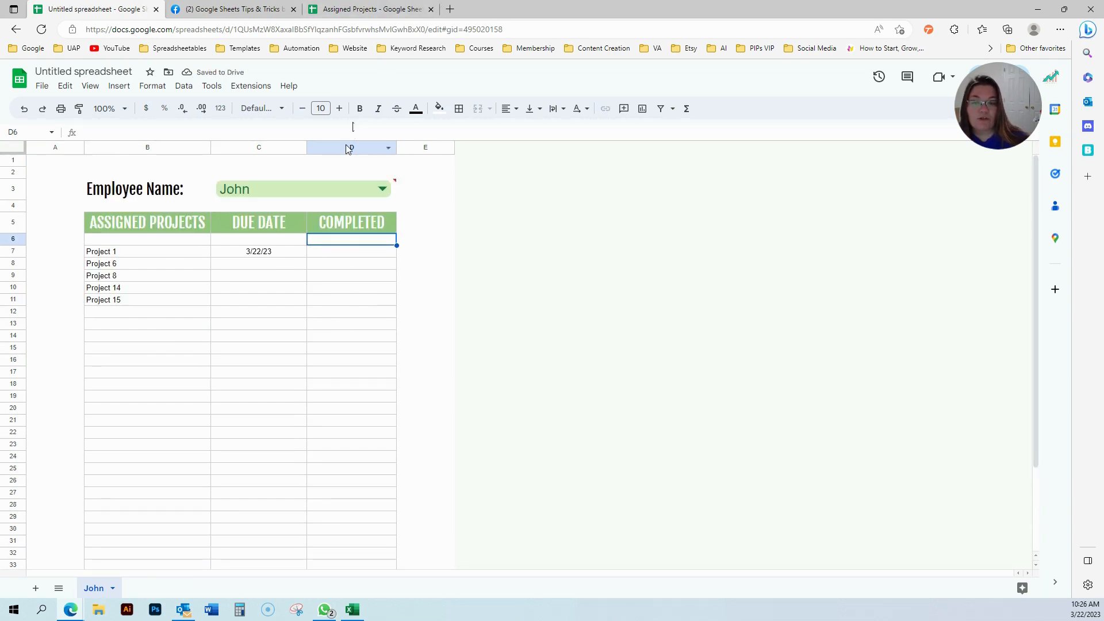
mouse_move(355, 196)
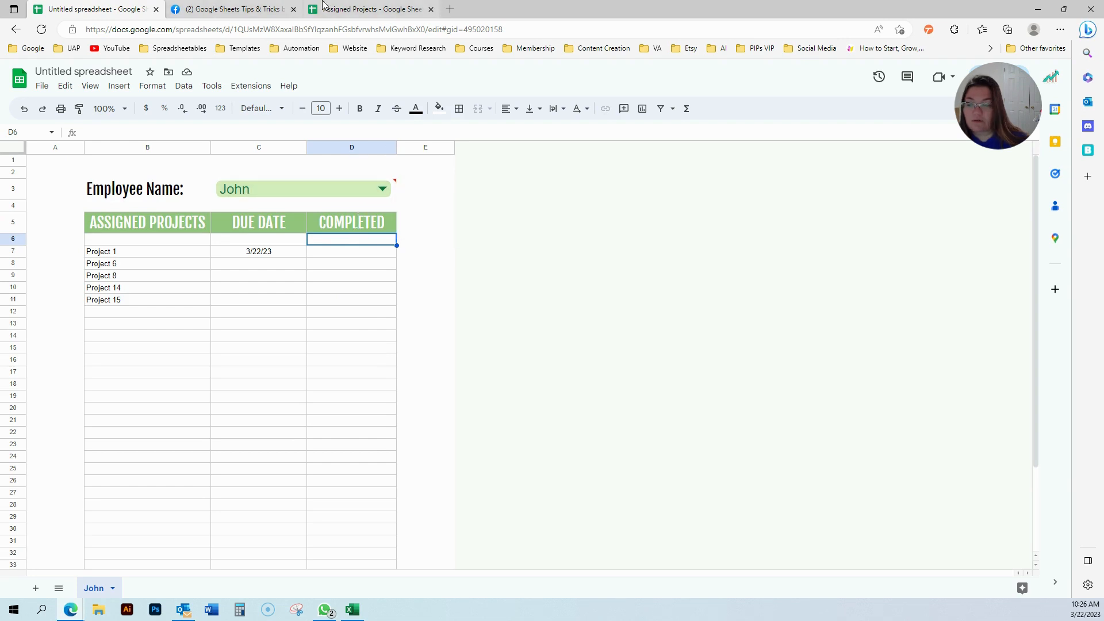
left_click(345, 9)
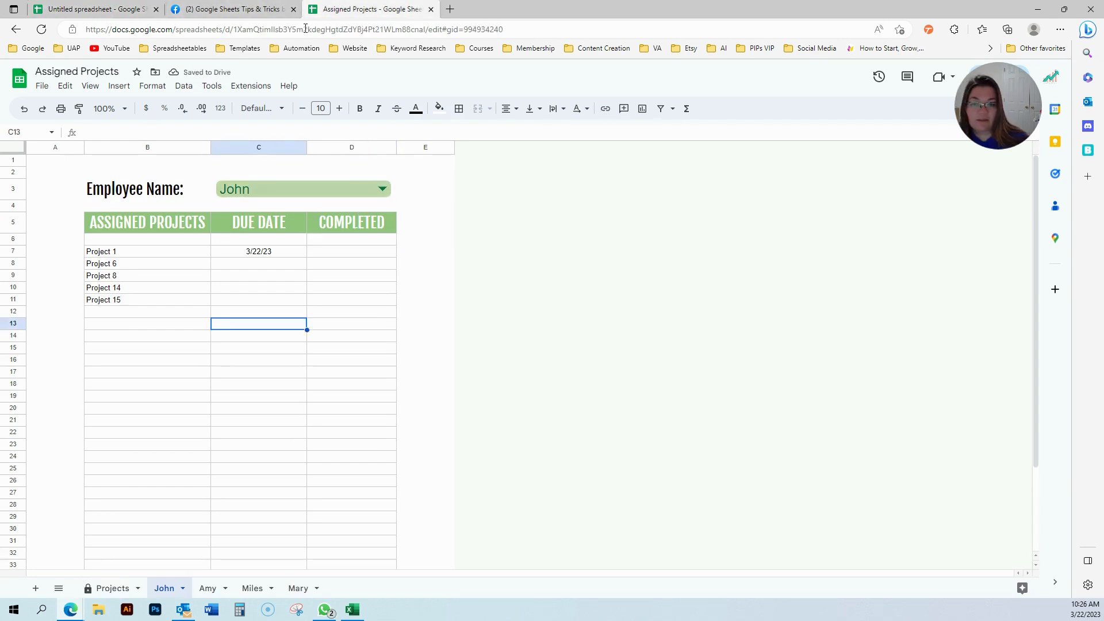
right_click(345, 148)
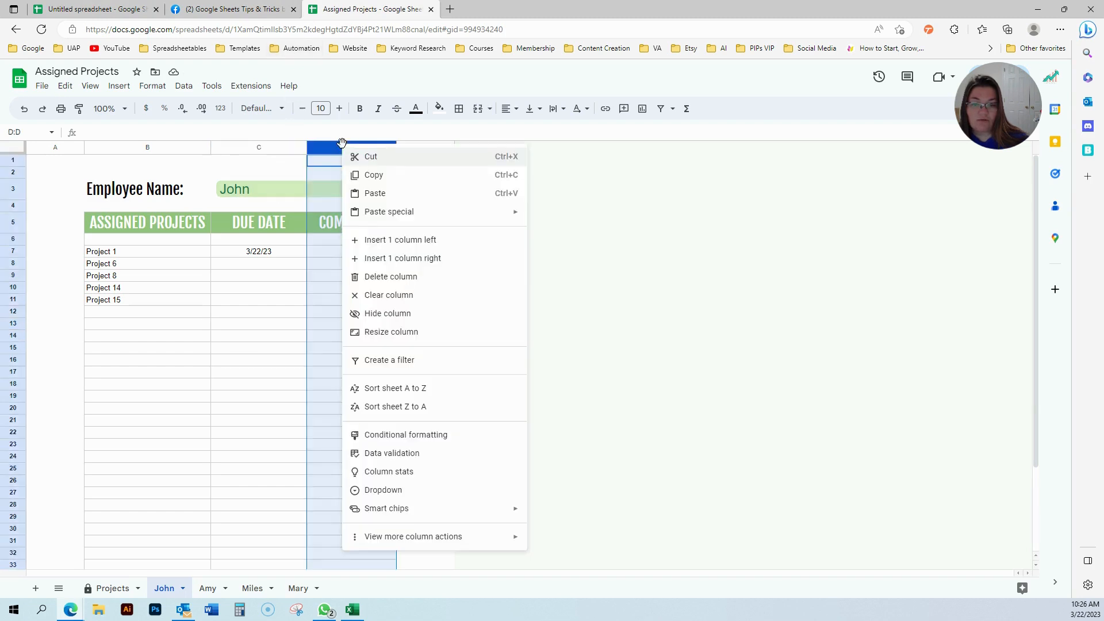
left_click(383, 280)
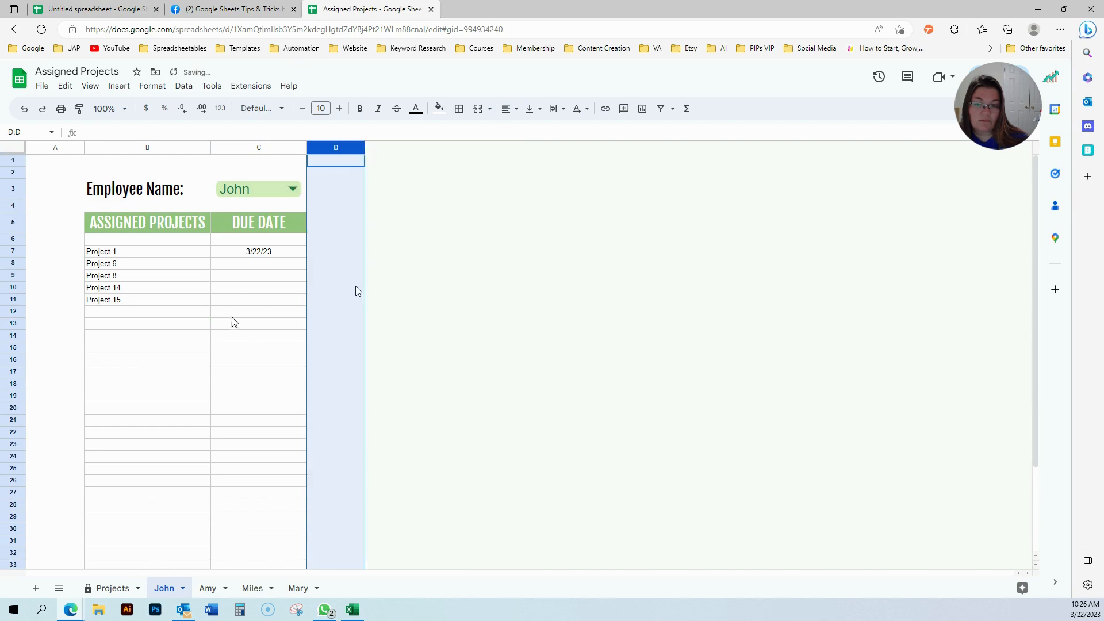
left_click(226, 323)
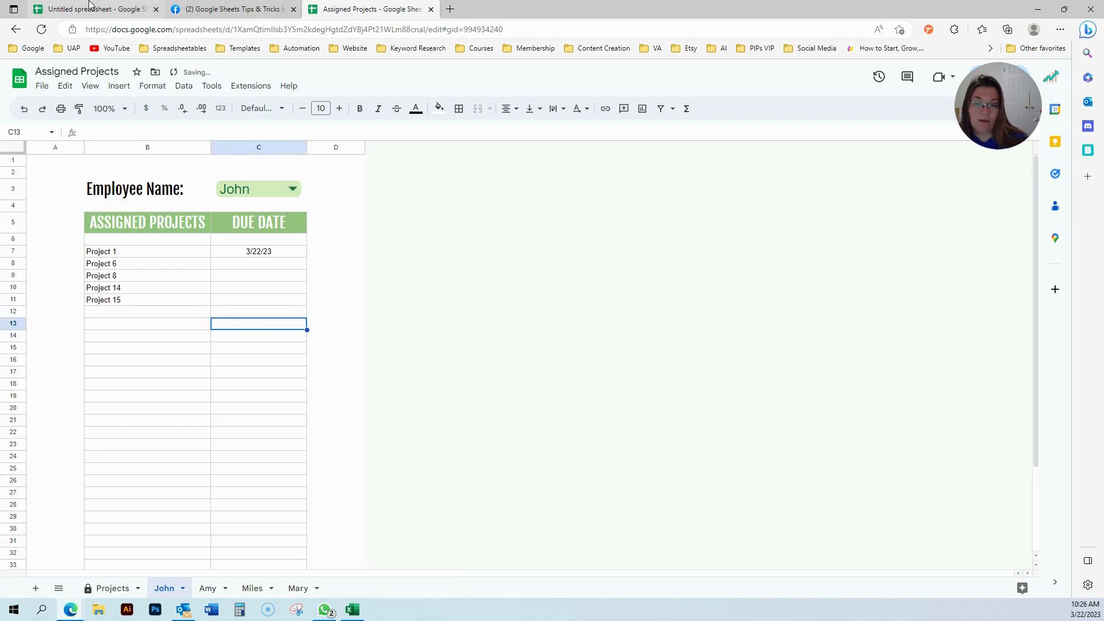
left_click(141, 9)
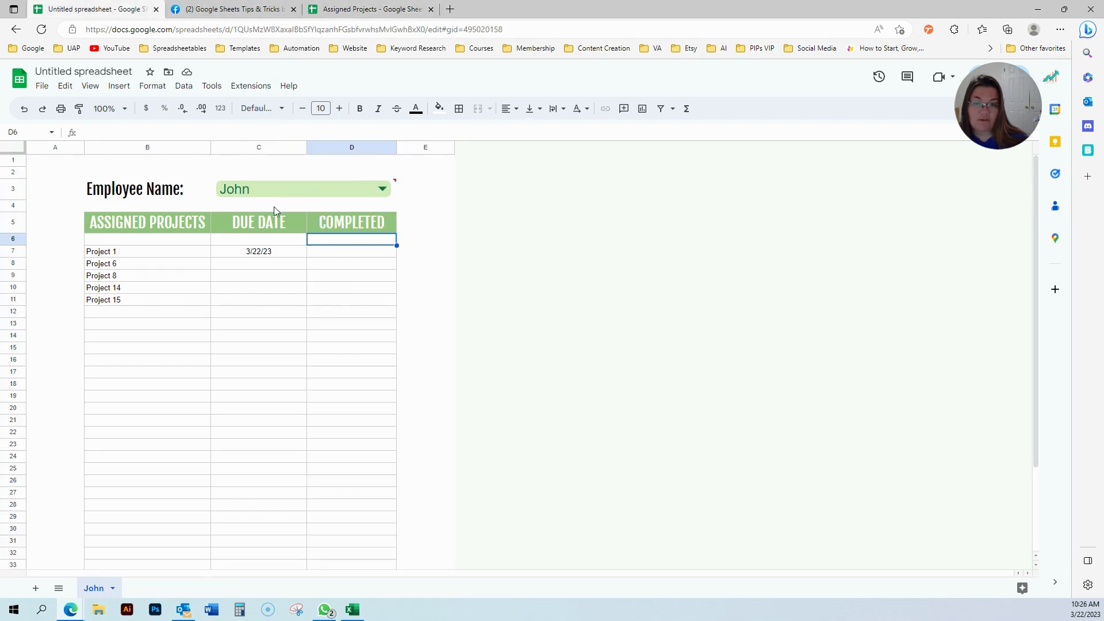
left_click(352, 225)
left_click(351, 295)
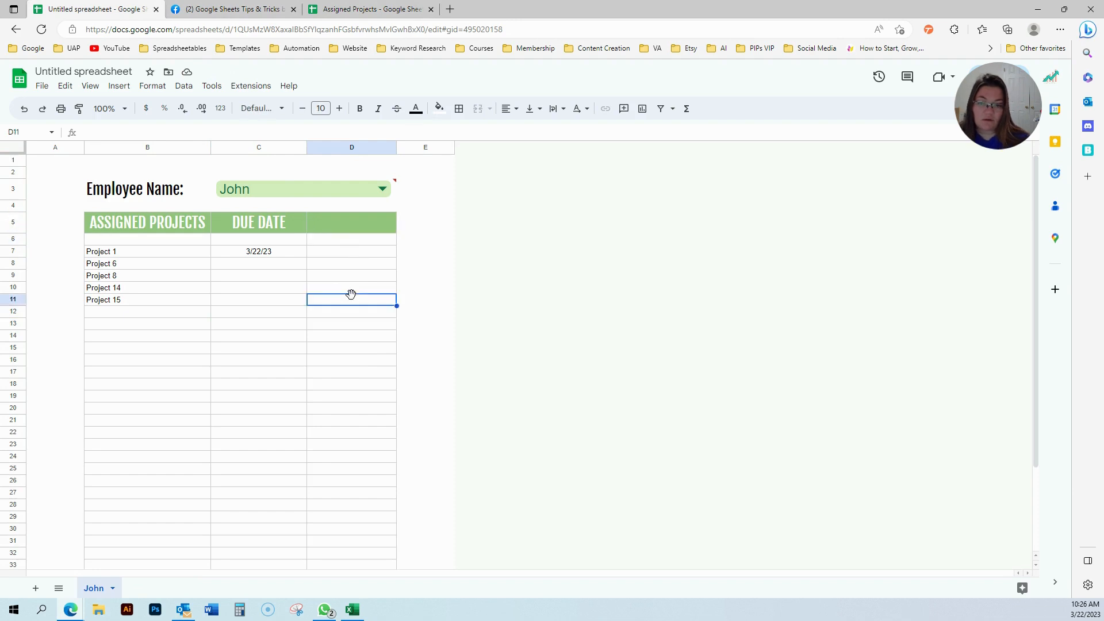
type("n")
key("Return")
key("ctrl+z")
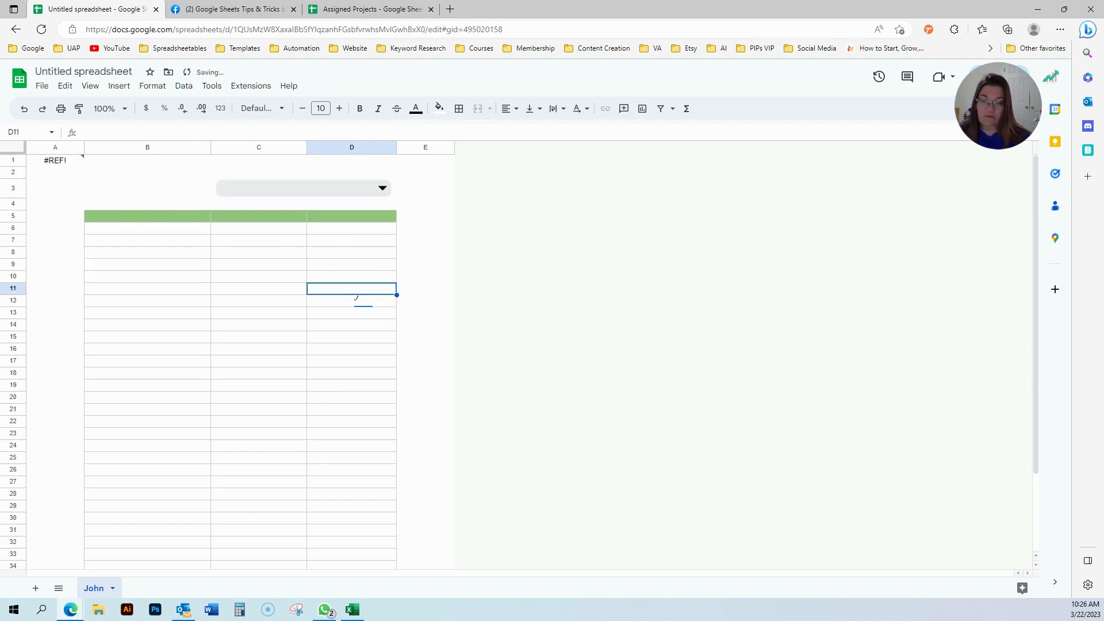
left_click(40, 164)
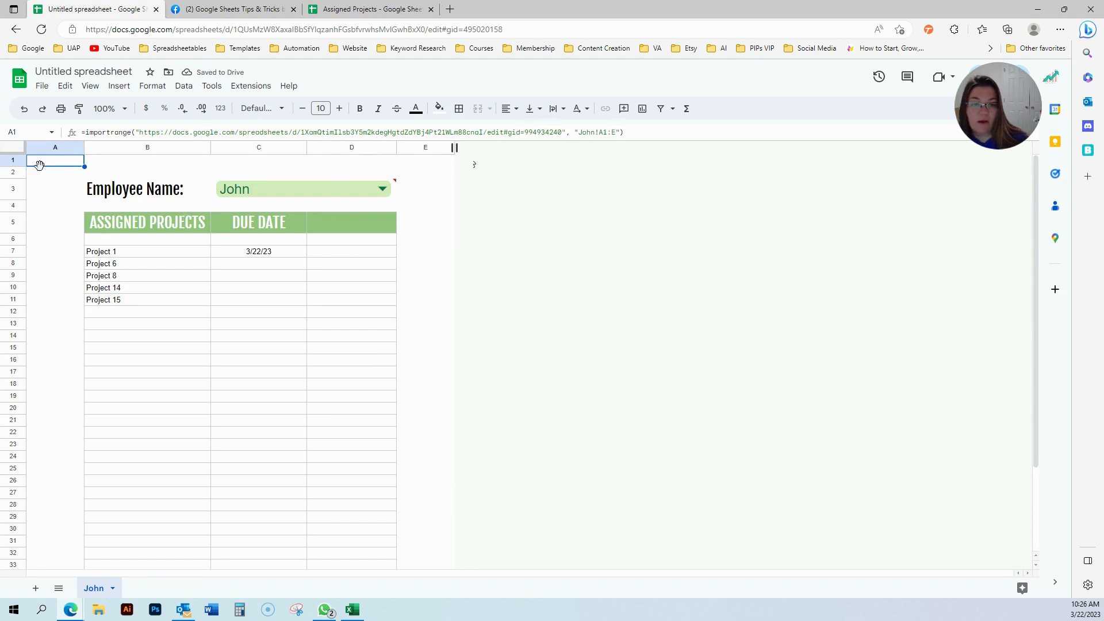
Recommit the A1 IMPORTRANGE formula and test an entry 'gg' in D8.
left_click(613, 132)
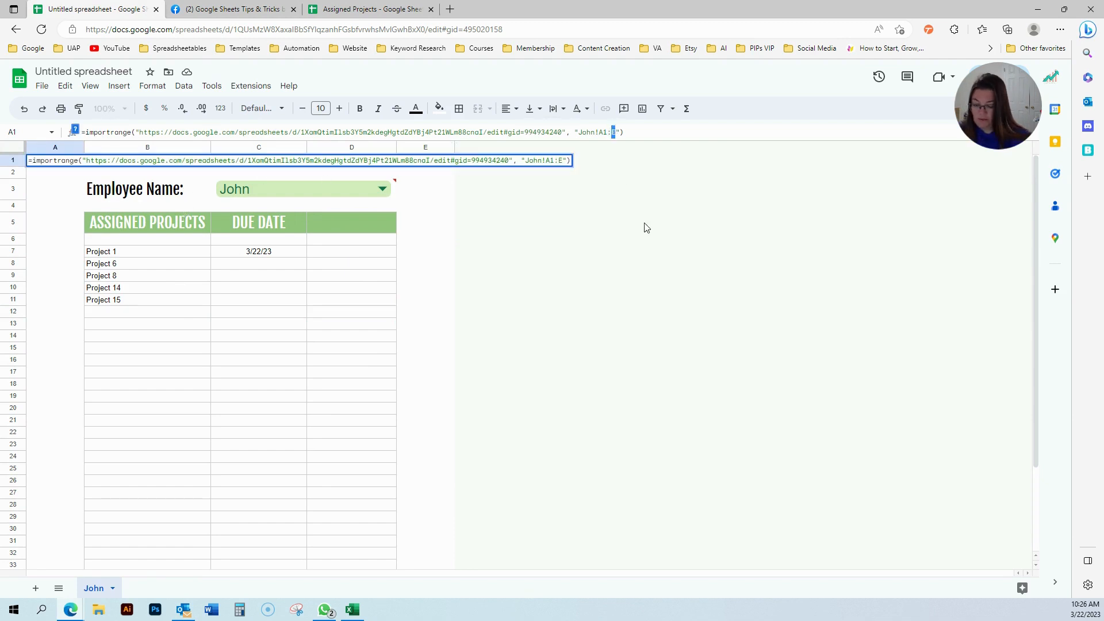
key("Return")
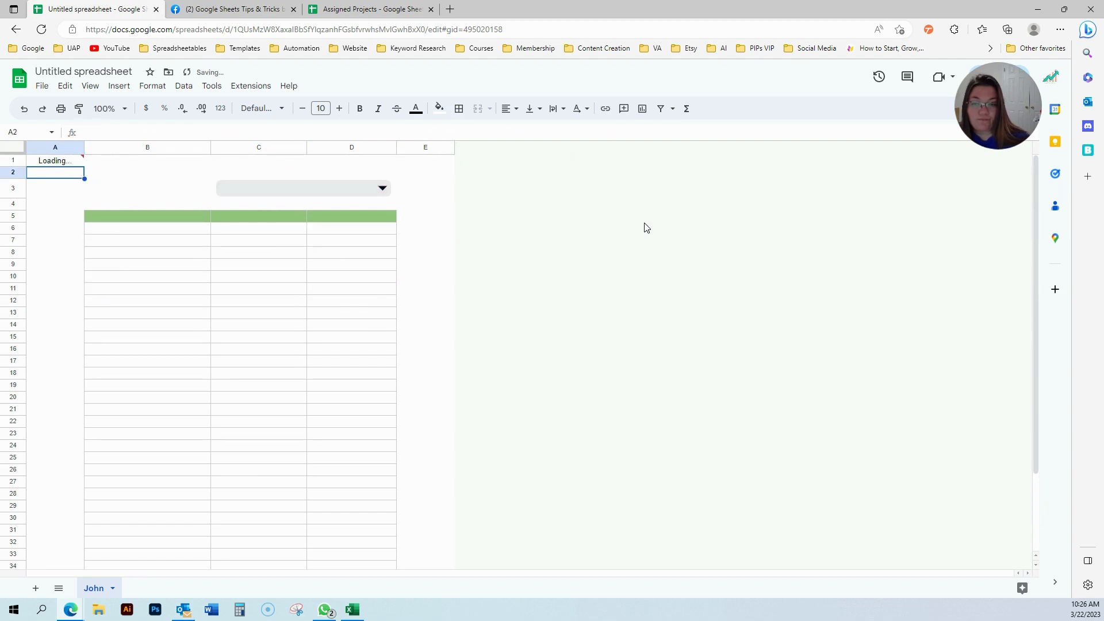
left_click(356, 264)
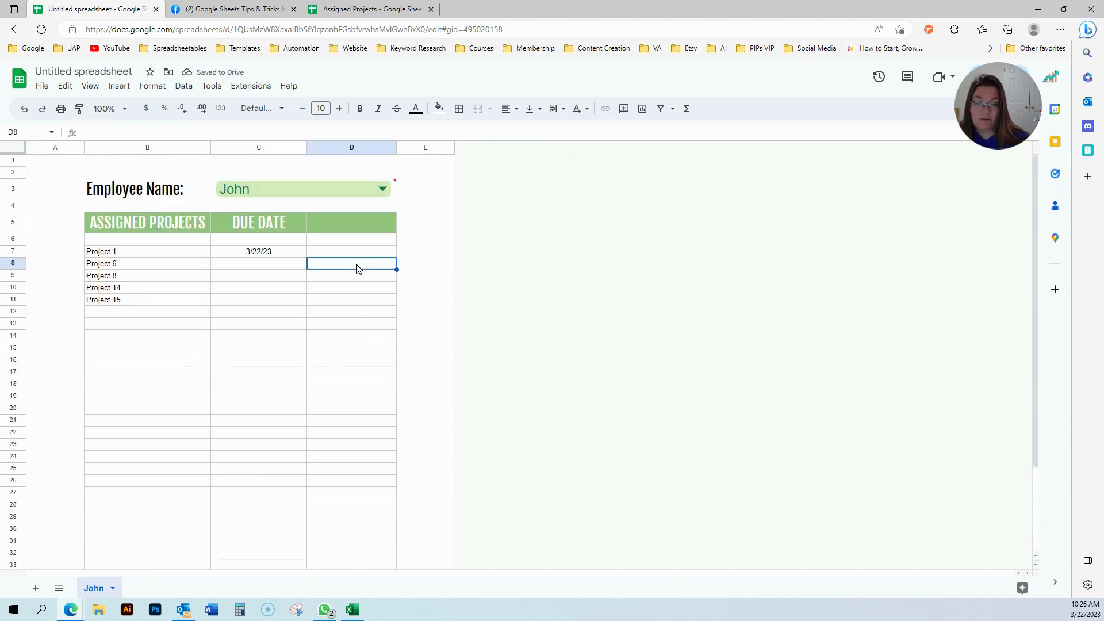
type("gg")
key("Return")
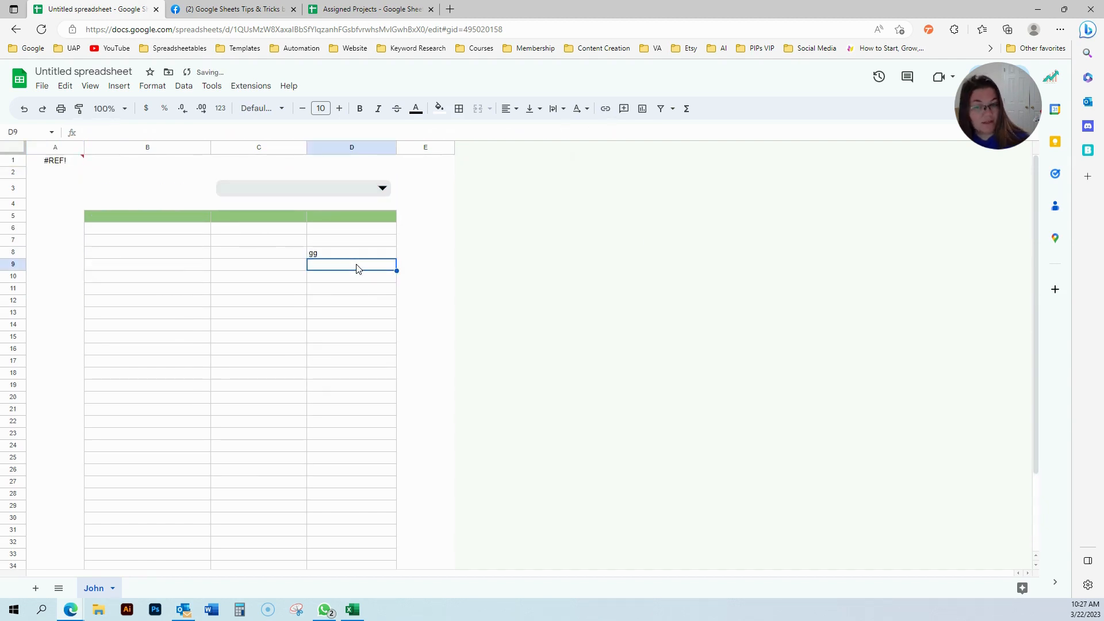
Inspect the Employee Name dropdown in the merged C3:D3 cell.
double_click(338, 188)
left_click(100, 281)
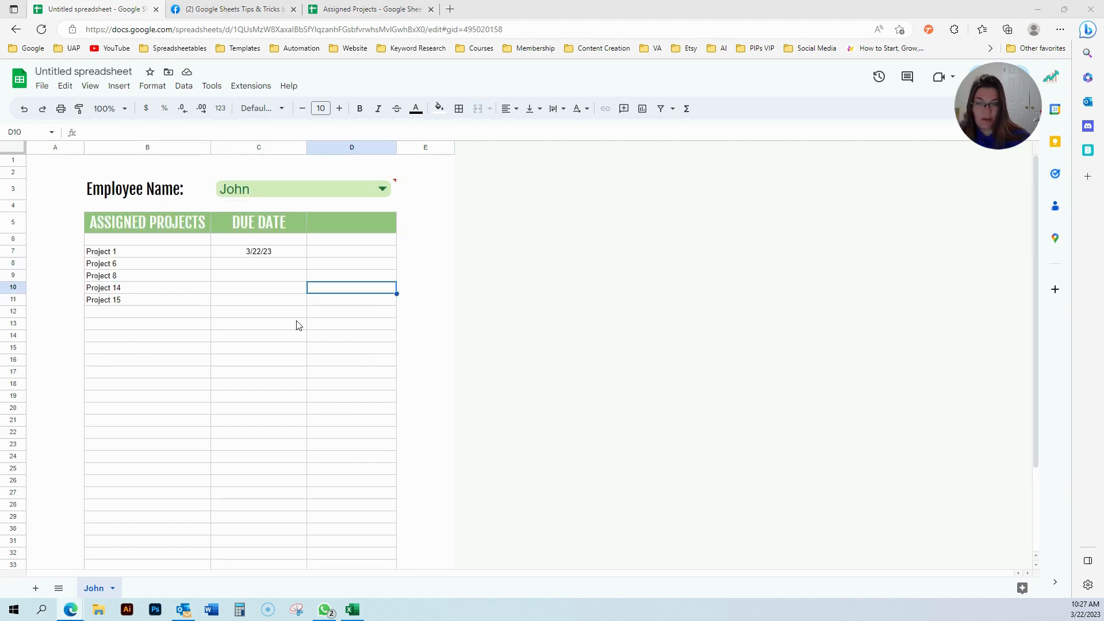
double_click(357, 187)
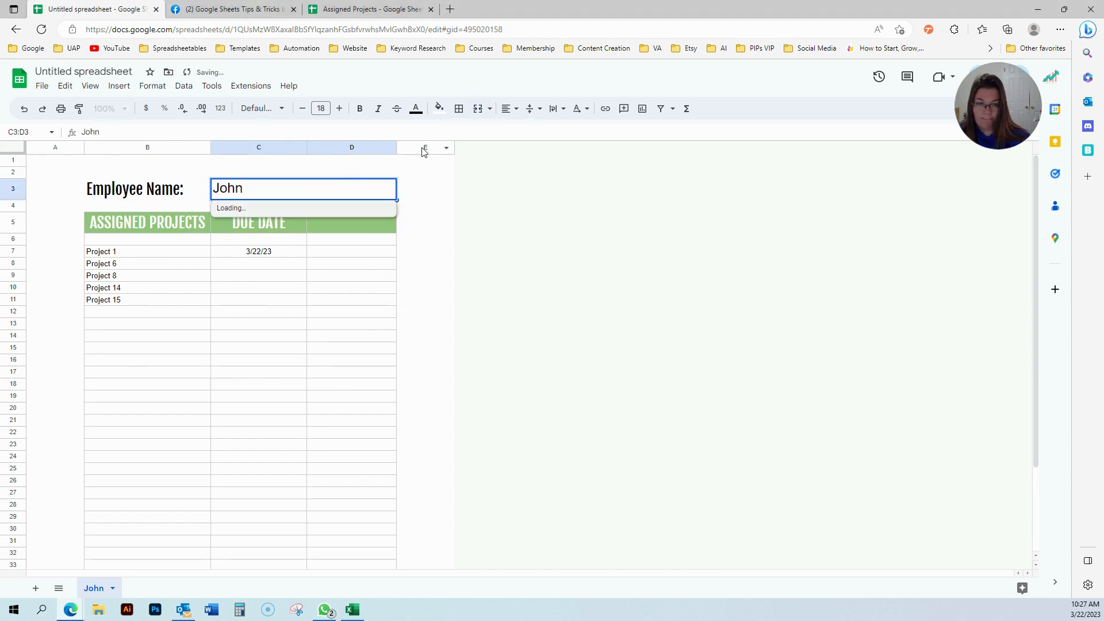
Unmerge C3:D3 and delete the empty dropdown left in D3.
left_click(368, 274)
double_click(346, 186)
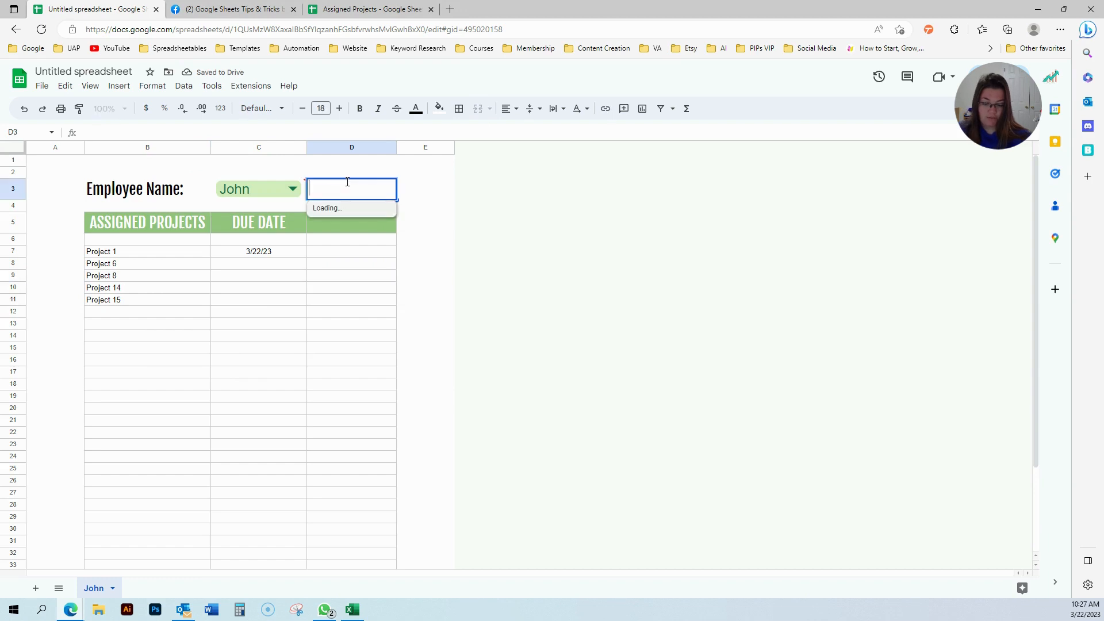
left_click(340, 163)
left_click(343, 182)
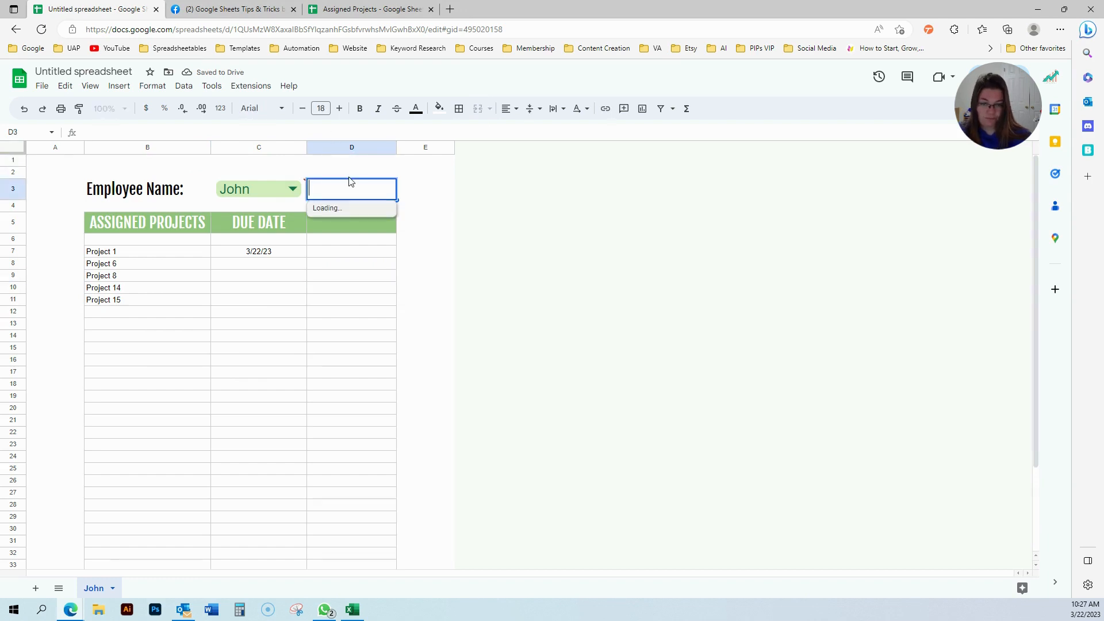
left_click(349, 174)
key("Down")
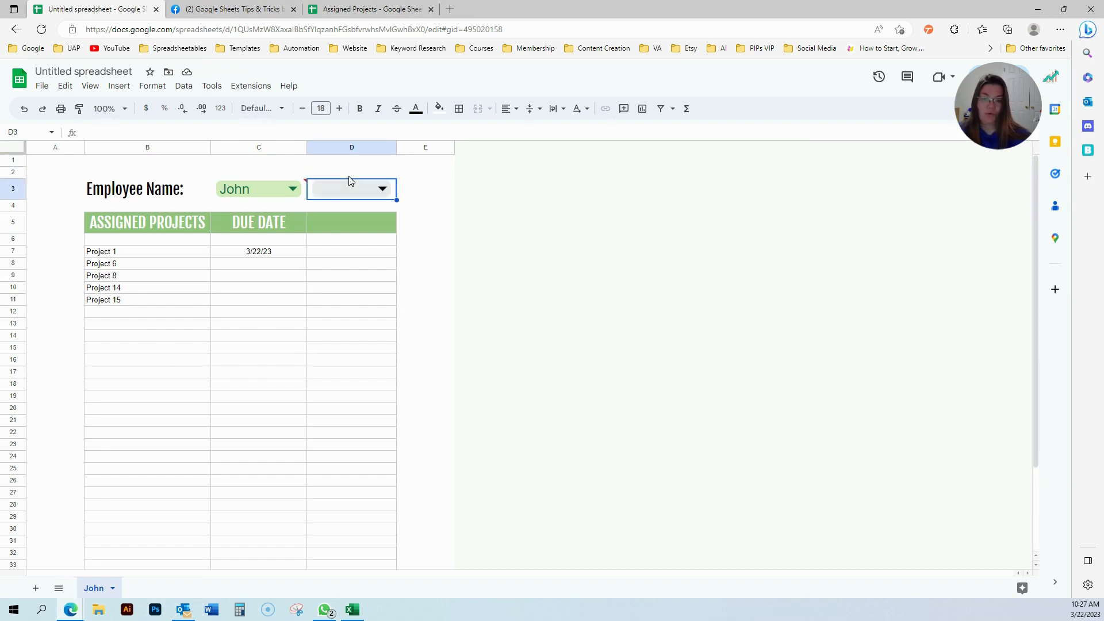
key("Delete")
left_click(338, 328)
mouse_move(296, 186)
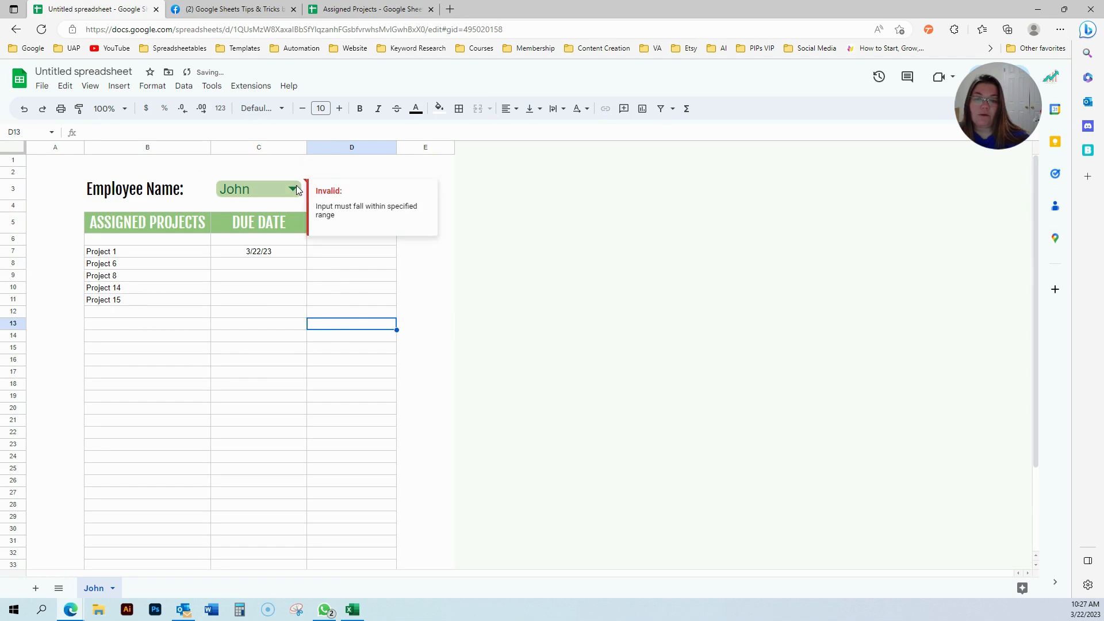
Compare D3 against the original John sheet in the Assigned Projects workbook.
left_click(368, 10)
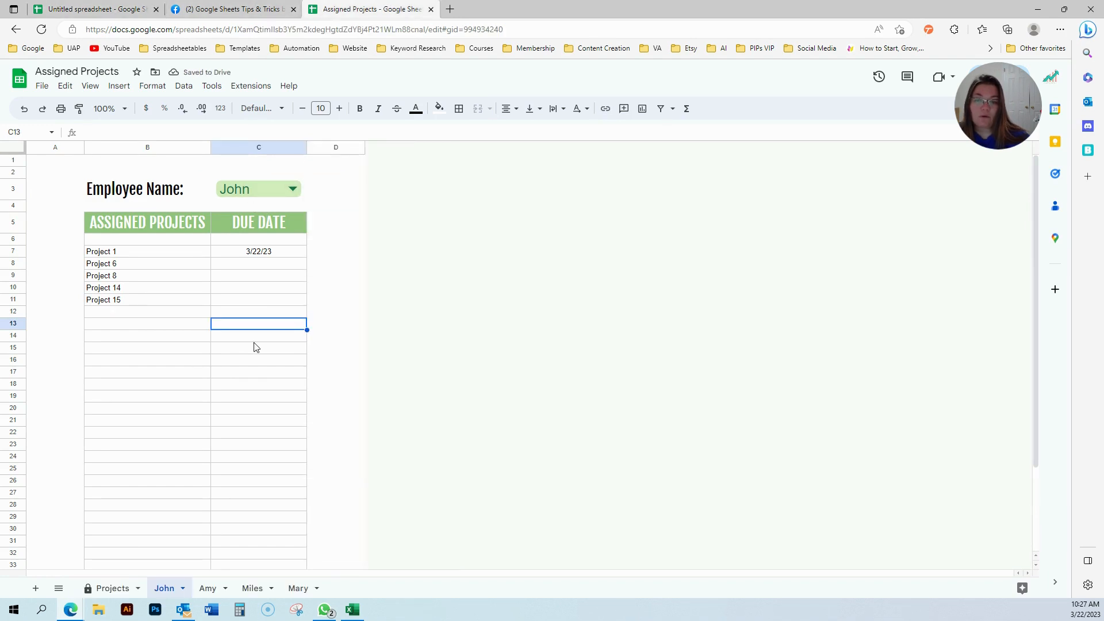
left_click(324, 181)
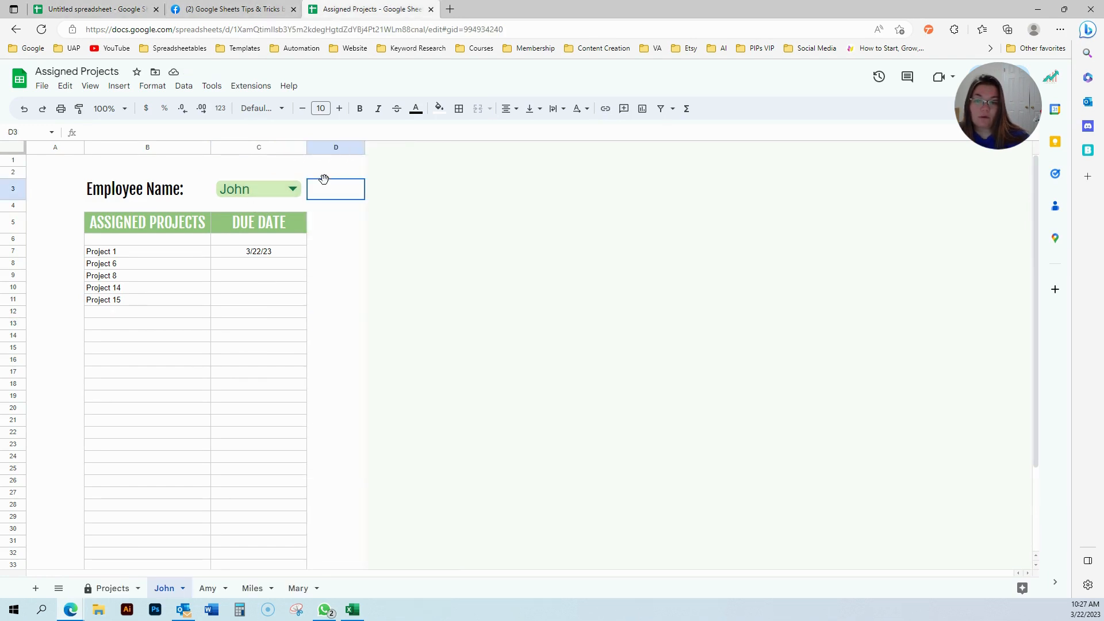
left_click(129, 9)
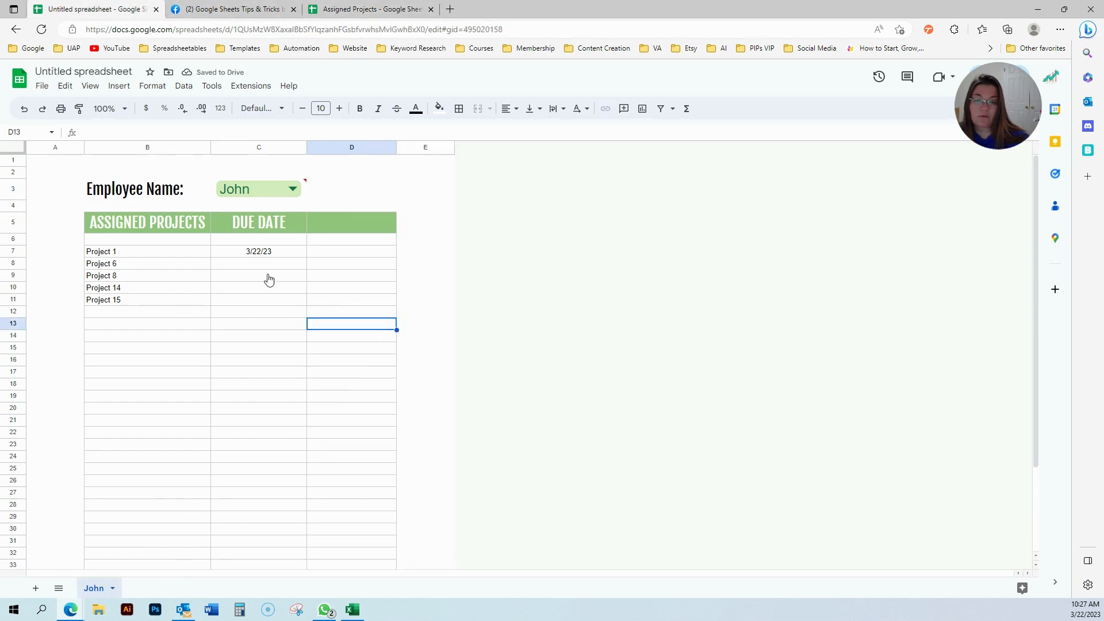
Clear column D and try a COMPLETED header in D5, then undo it because it broke the import.
left_click(346, 220)
left_click(345, 148)
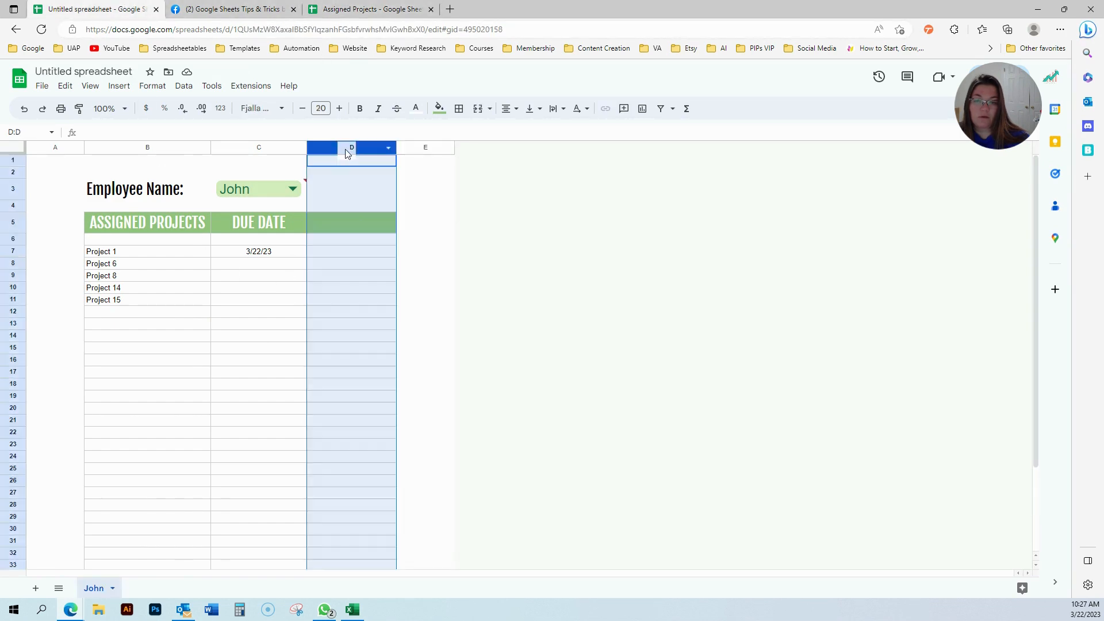
left_click(347, 222)
left_click(346, 146)
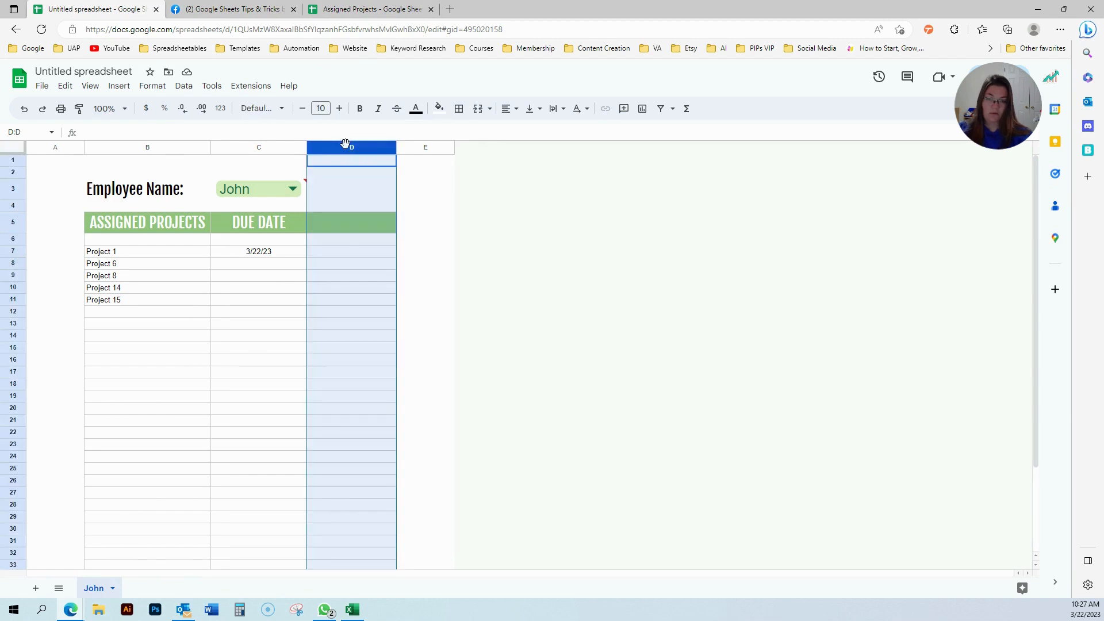
key("Delete")
left_click(357, 383)
left_click(329, 223)
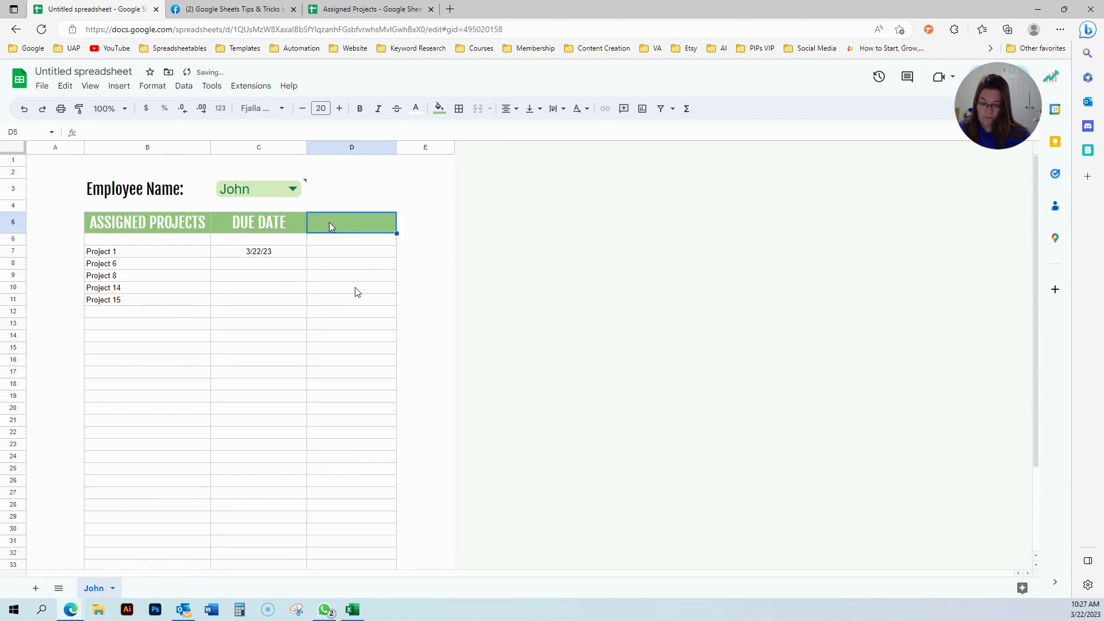
type("COMPLETED")
key("Return")
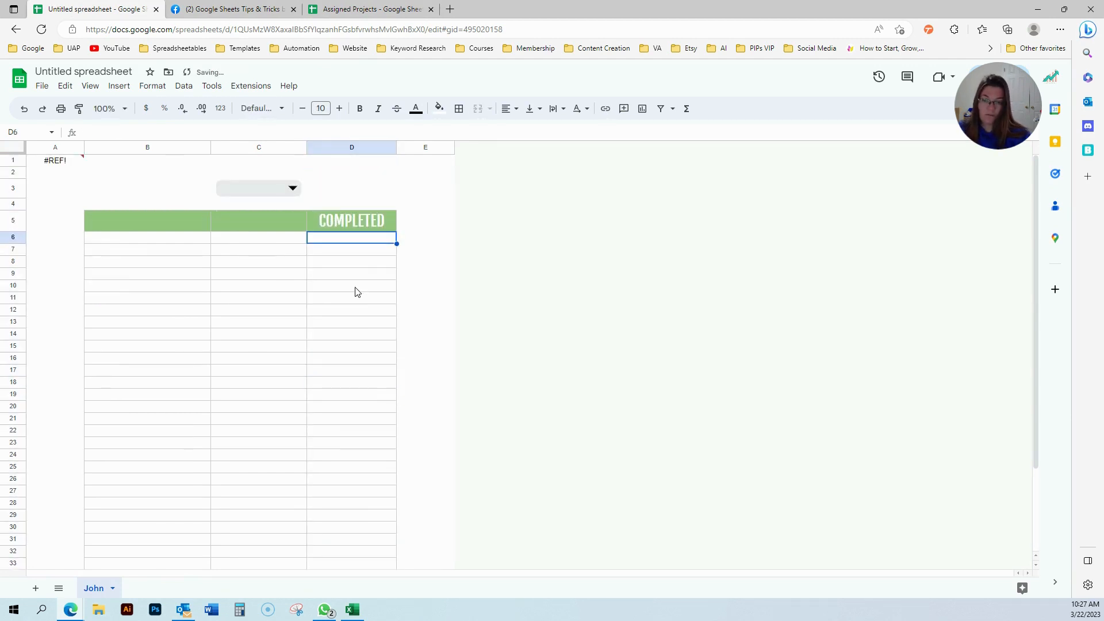
key("ctrl+z")
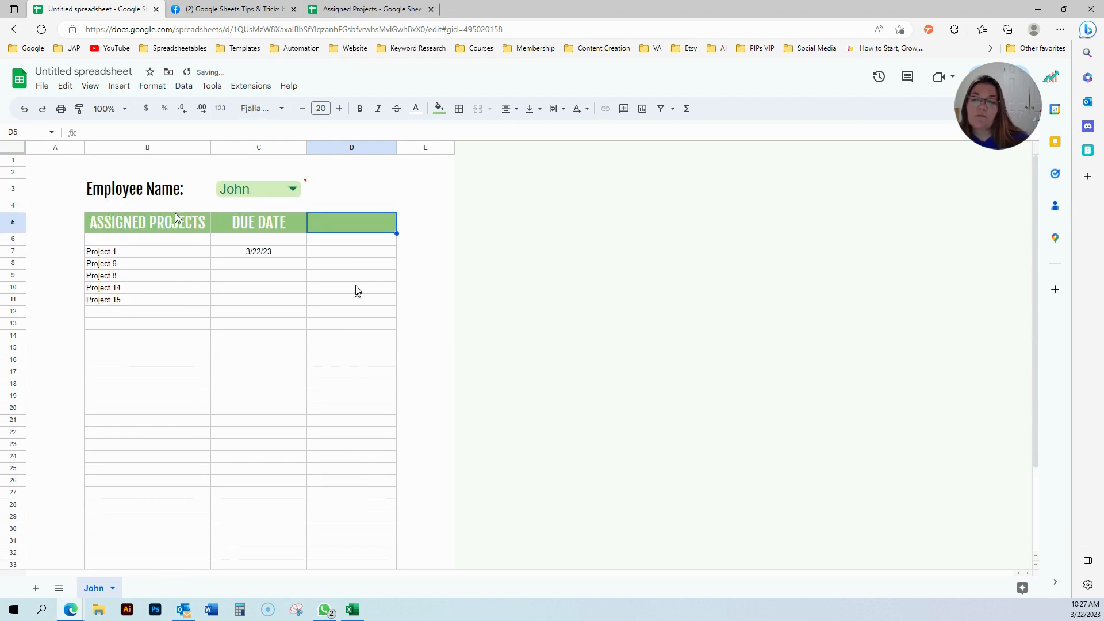
Narrow the IMPORTRANGE range in A1 from John!A1:D to John!A1:C.
left_click(58, 161)
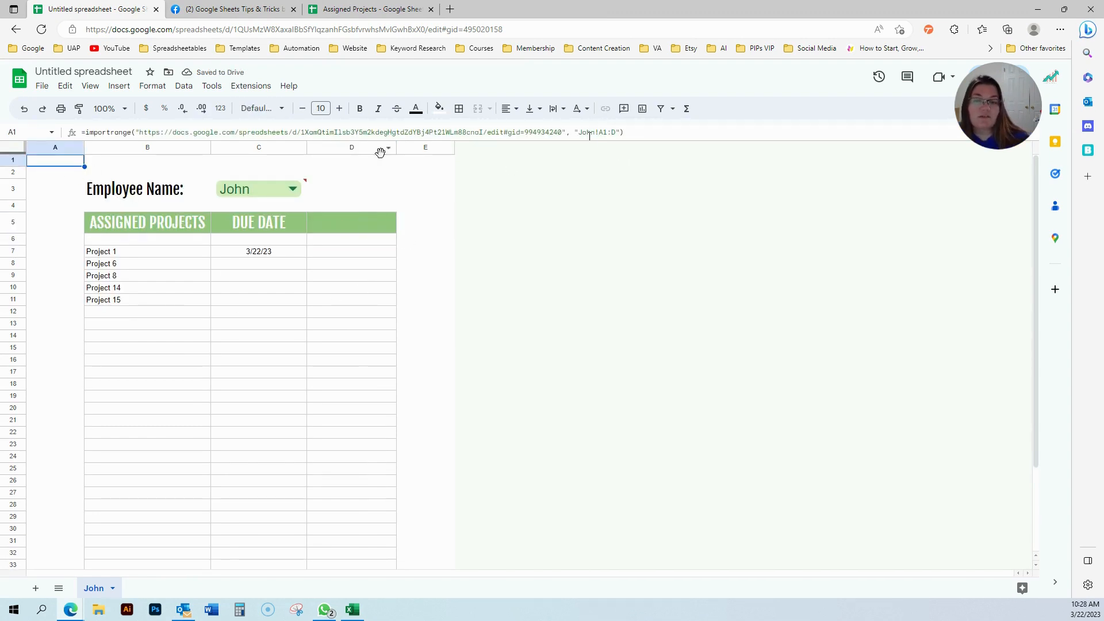
left_click(357, 8)
left_click(89, 8)
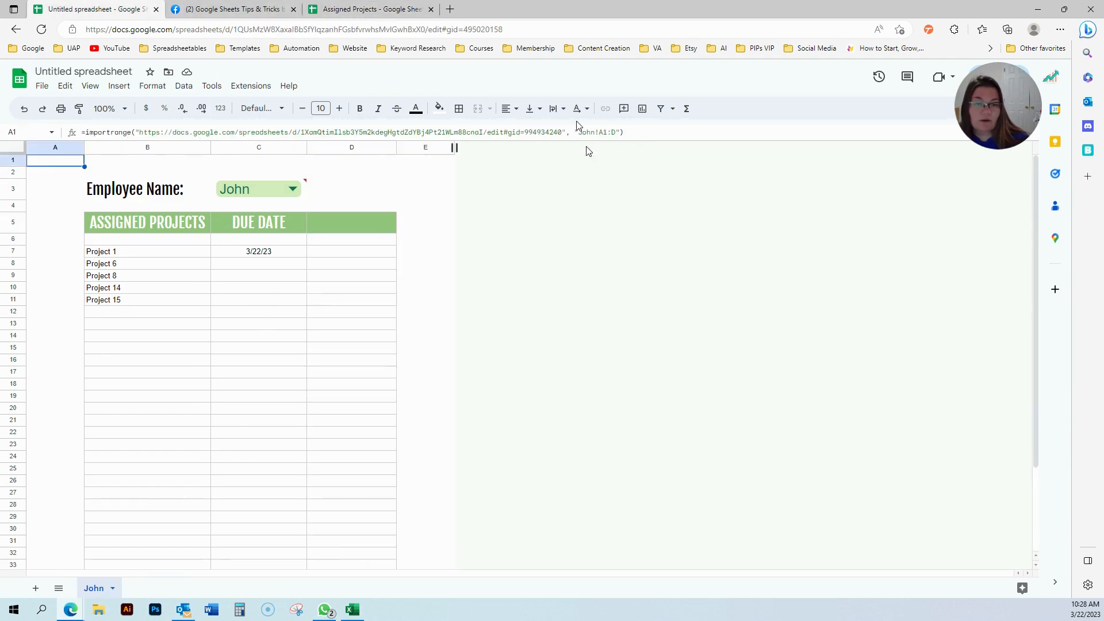
left_click(615, 134)
key("BackSpace")
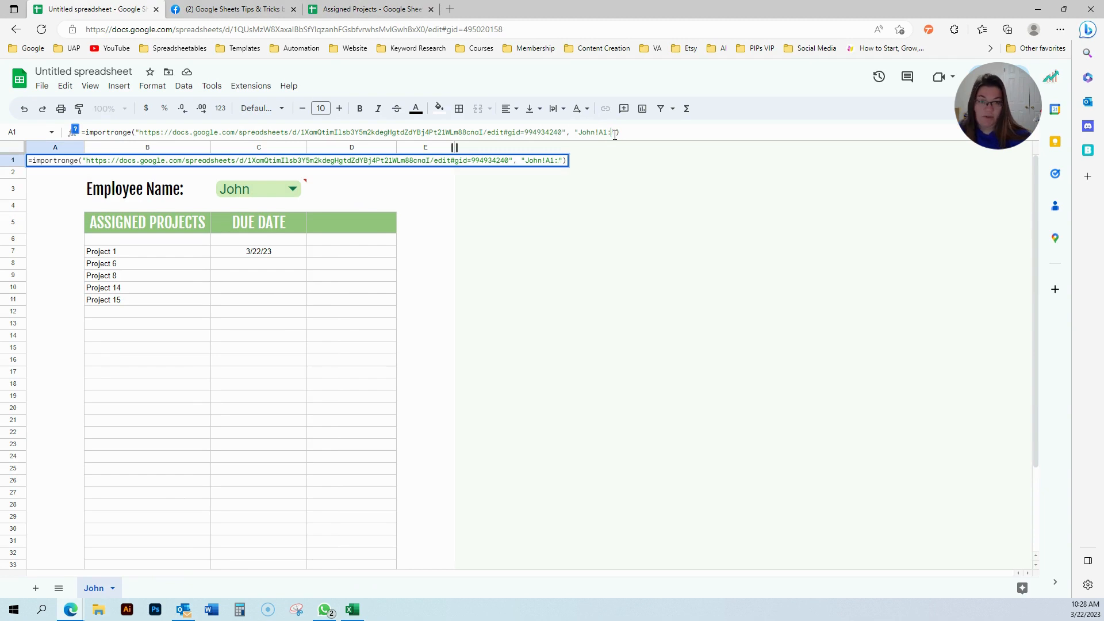
type("C")
key("Return")
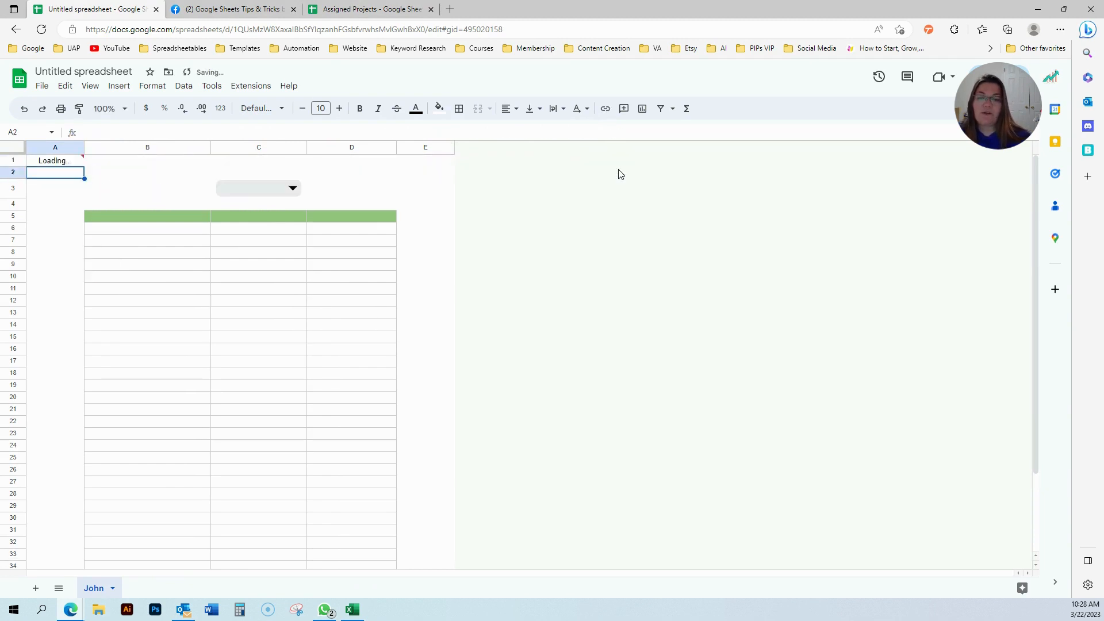
Enter COMPLETED as the header in D5.
left_click(353, 230)
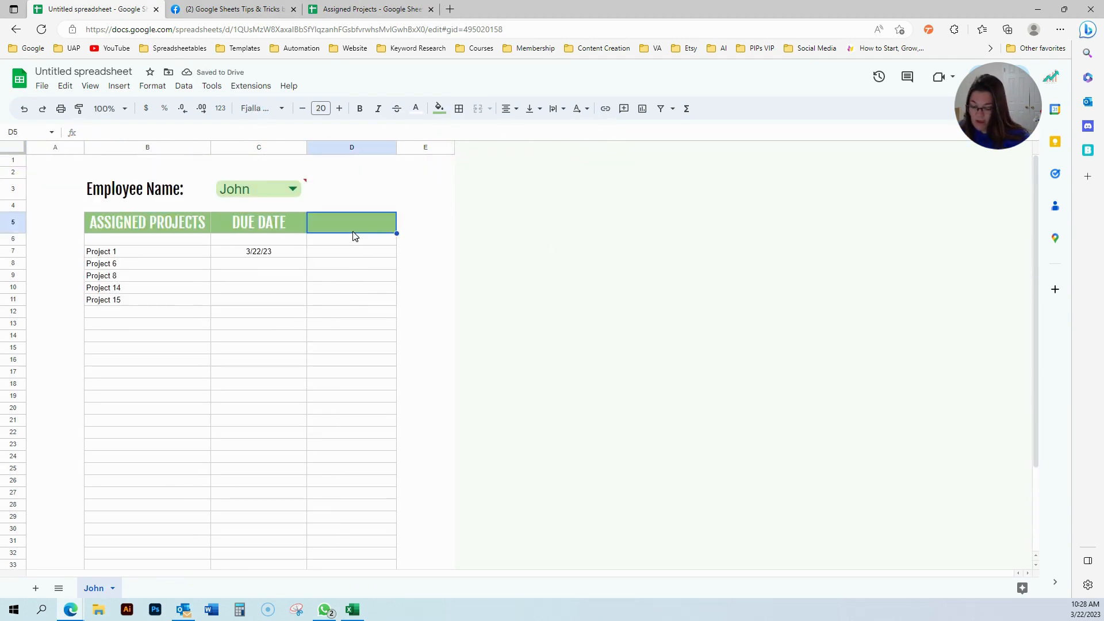
type("COMPLETED")
key("Return")
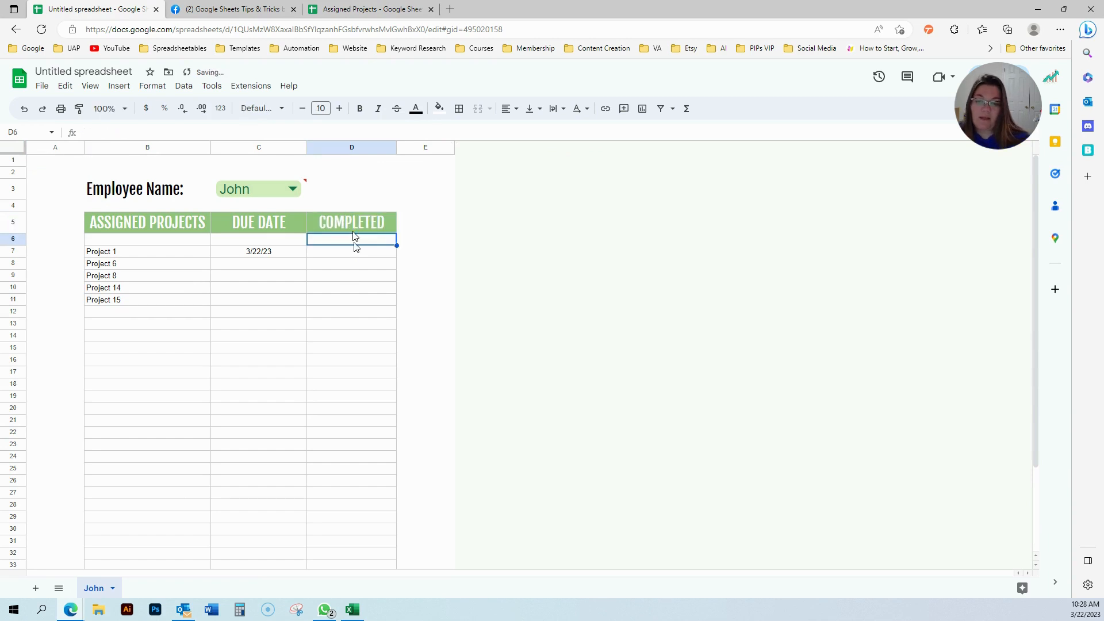
left_click(124, 87)
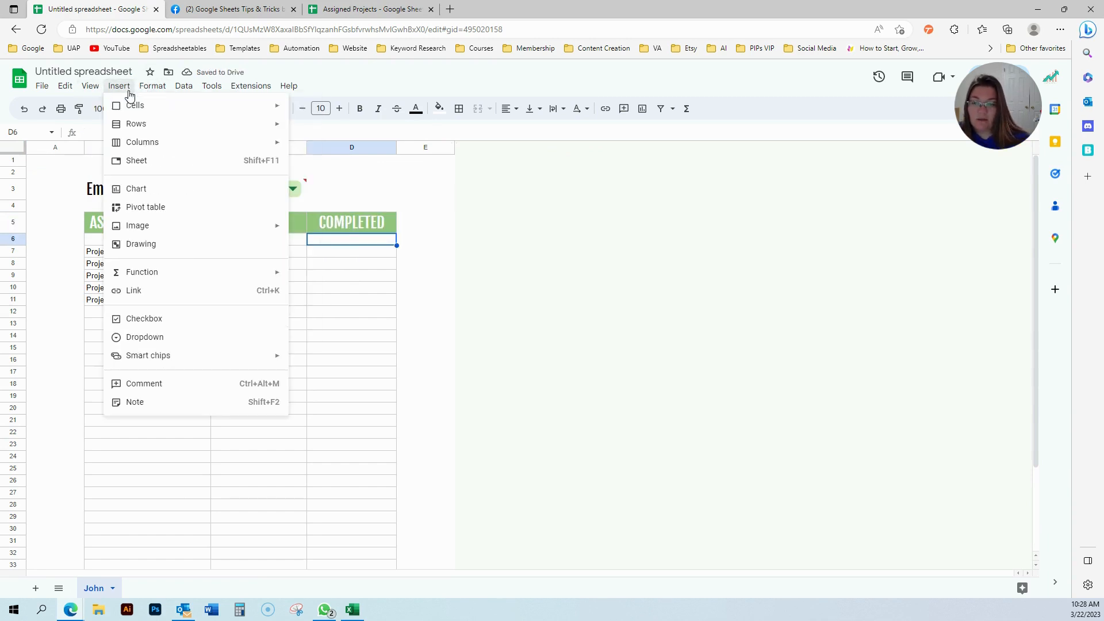
Insert a checkbox in D6, fill checkboxes down to row 40, then delete the one in D6.
left_click(157, 320)
left_click_drag(394, 244, 394, 482)
scroll(415, 500, "down", 2)
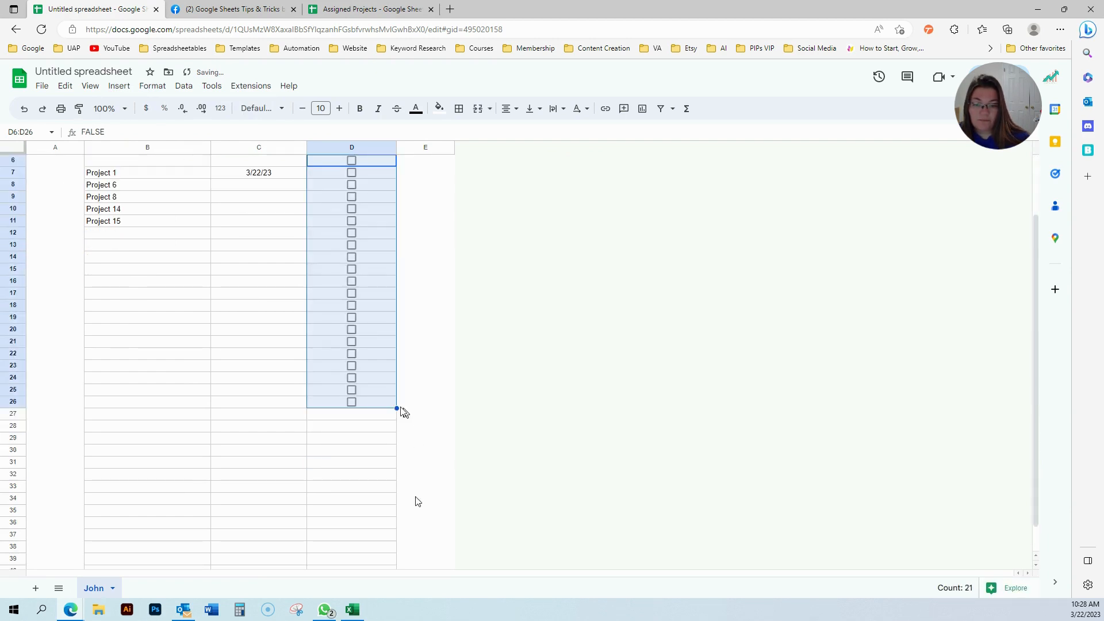
left_click_drag(397, 409, 389, 620)
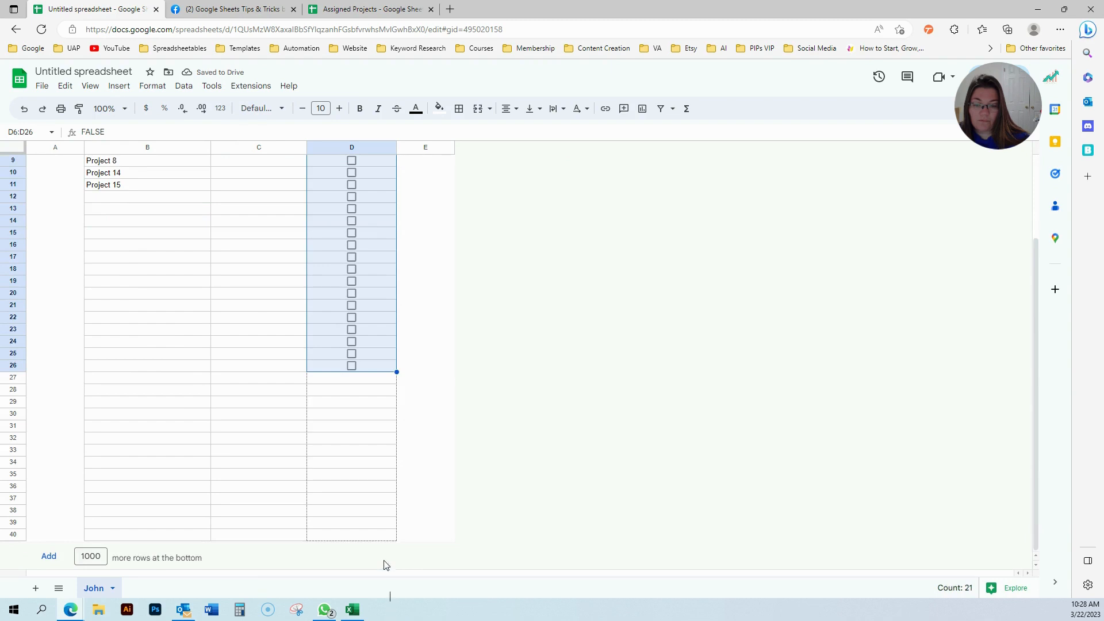
left_click_drag(385, 565, 385, 565)
scroll(314, 404, "up", 3)
left_click(325, 242)
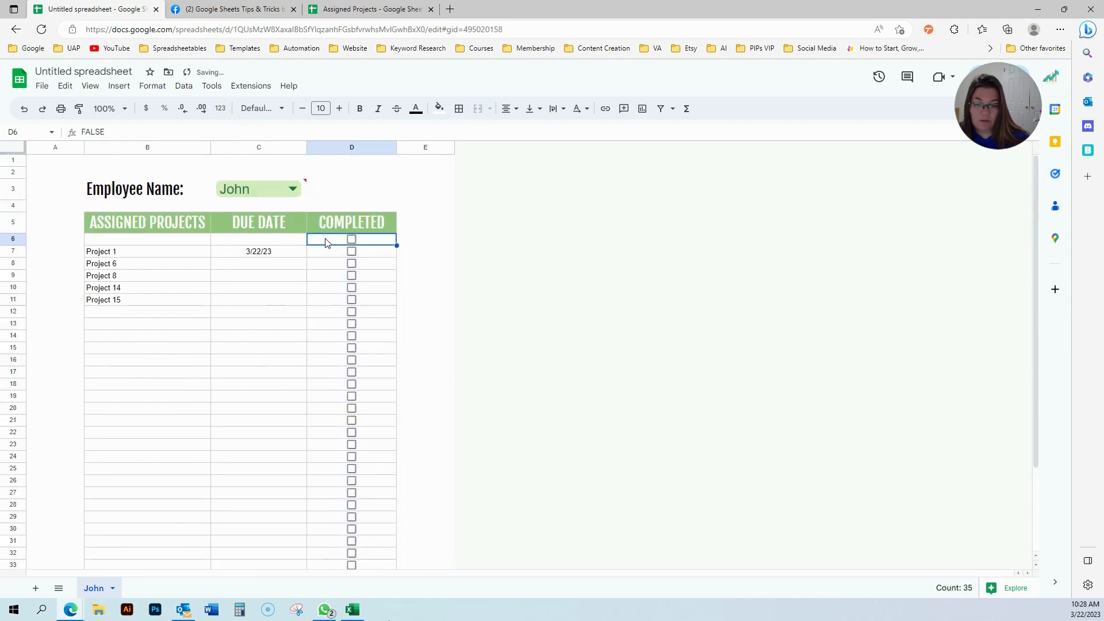
key("Delete")
In Assigned Projects' John sheet, clear row 6's formatting and set its height to 10 px.
left_click(329, 9)
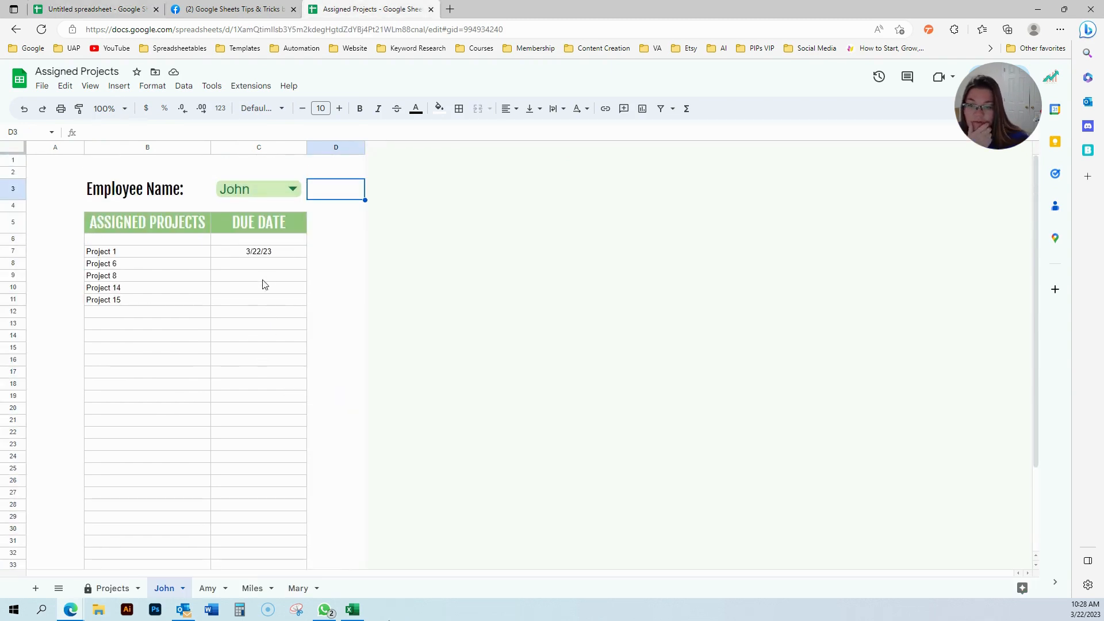
left_click(140, 223)
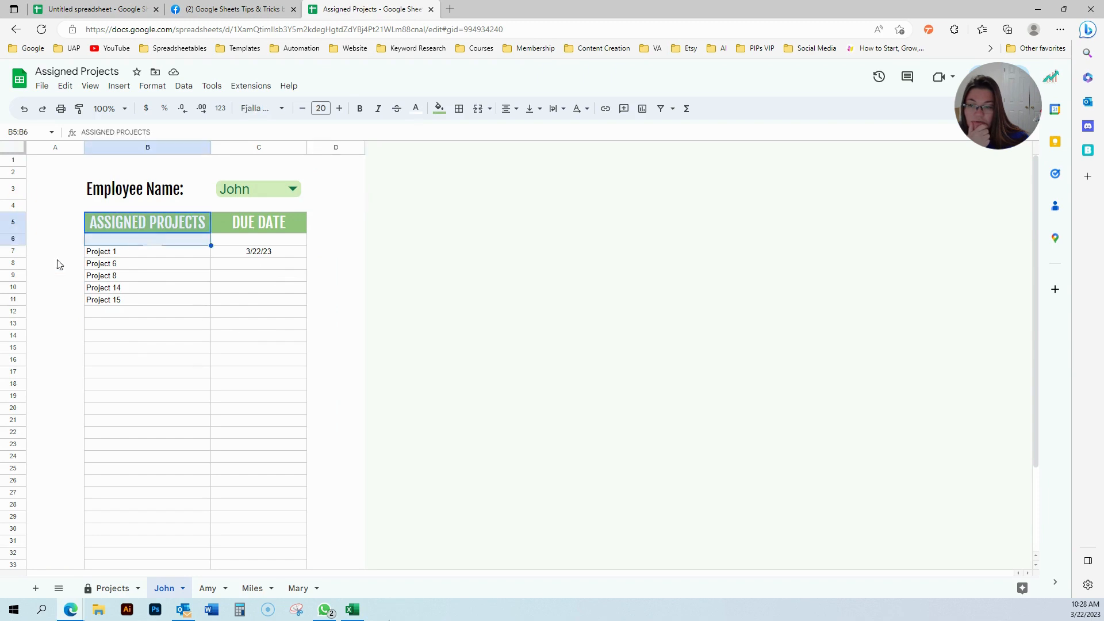
left_click(90, 265)
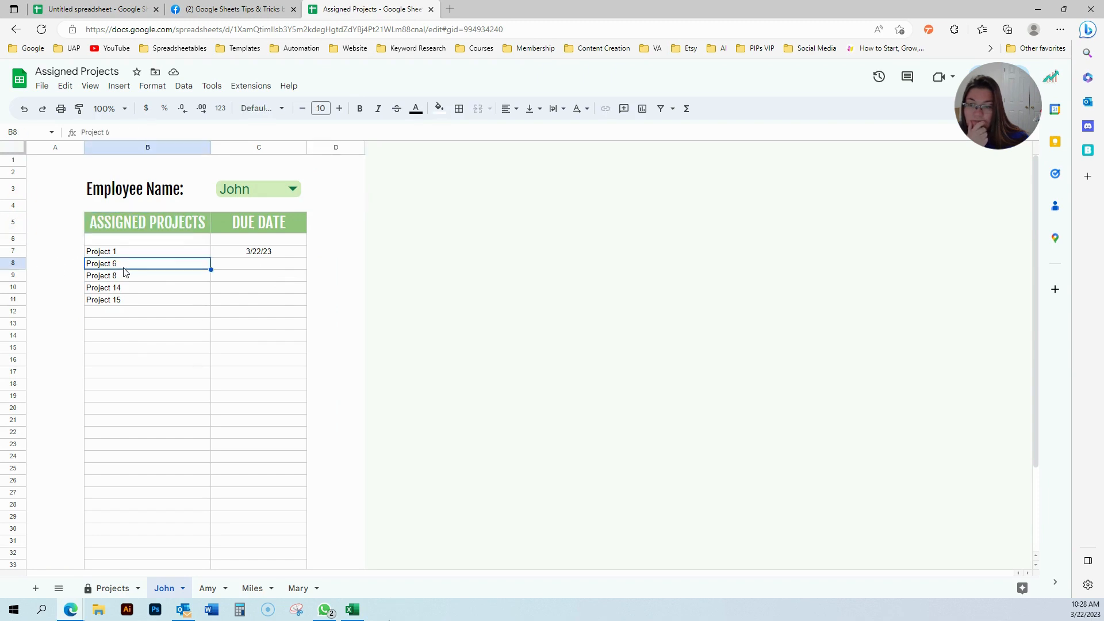
left_click(19, 241)
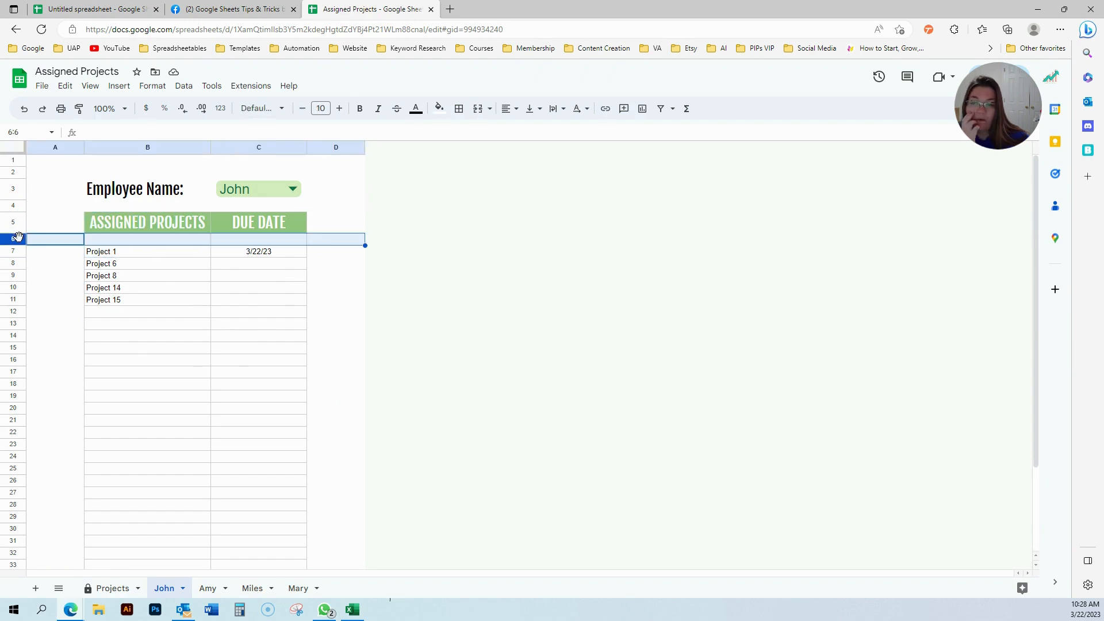
left_click(152, 86)
left_click(204, 333)
left_click(138, 421)
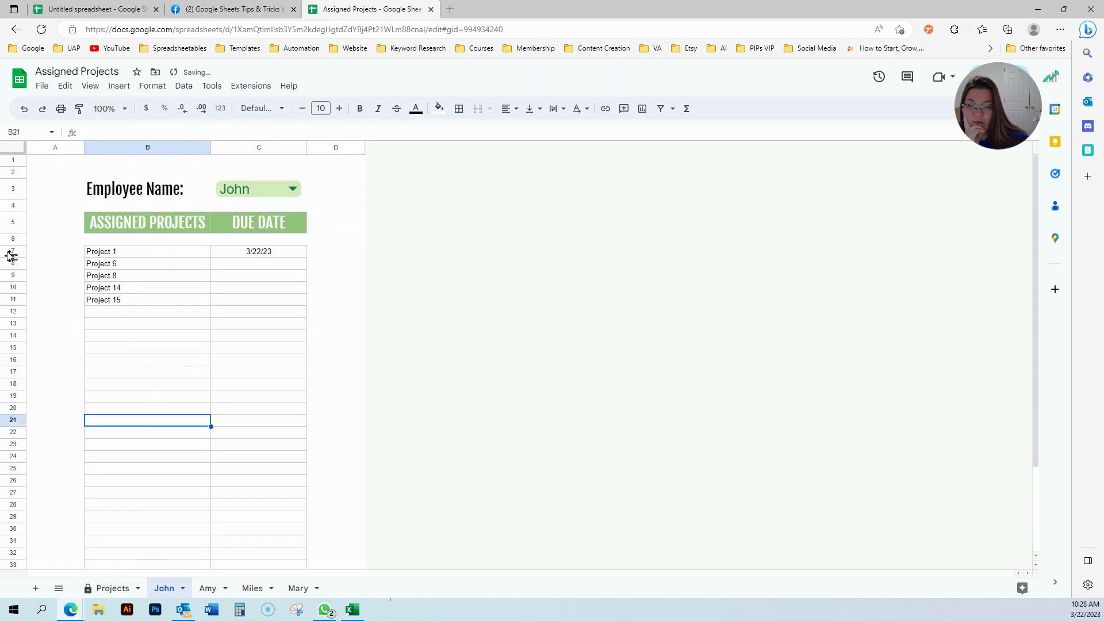
right_click(18, 242)
left_click(86, 426)
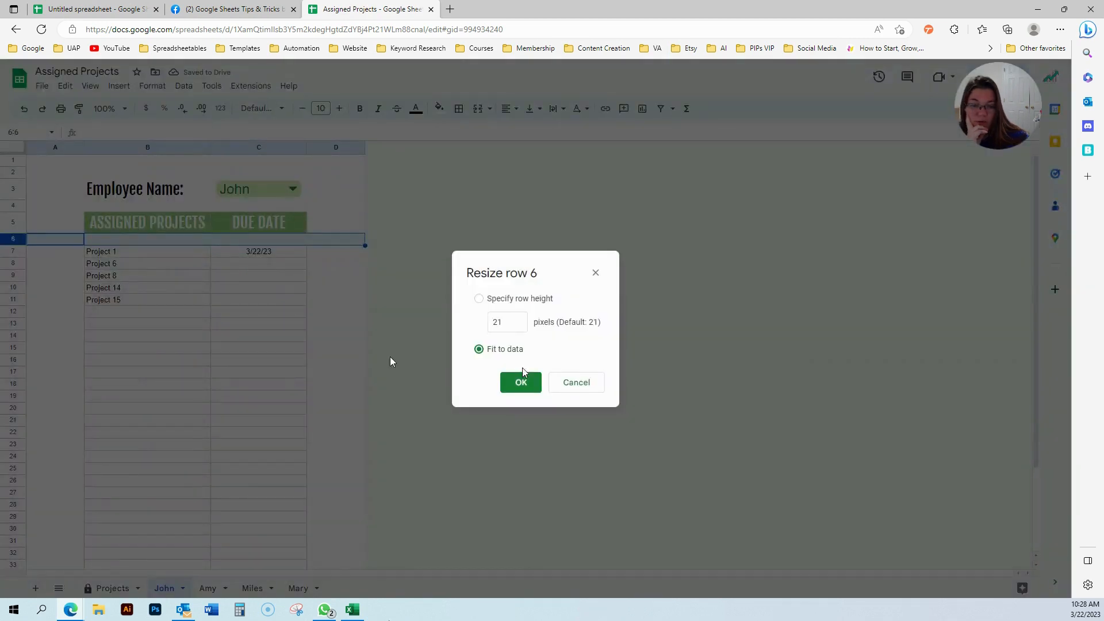
left_click_drag(504, 326, 483, 325)
type("10")
key("Return")
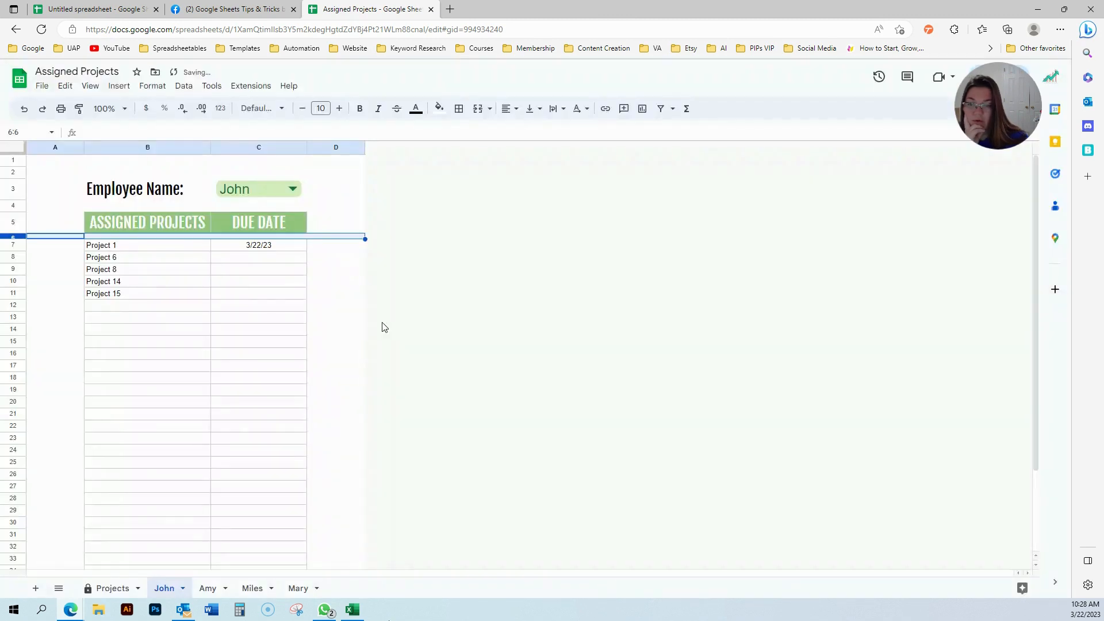
left_click(322, 327)
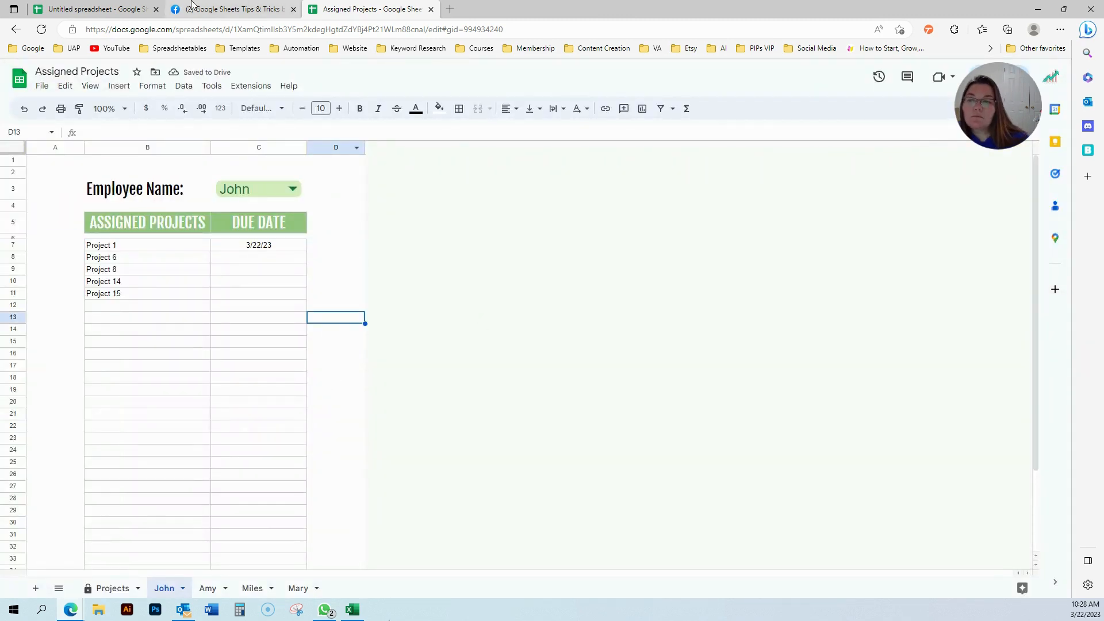
In the Untitled spreadsheet, clear row 6's formatting and resize it to 10 px.
left_click(126, 5)
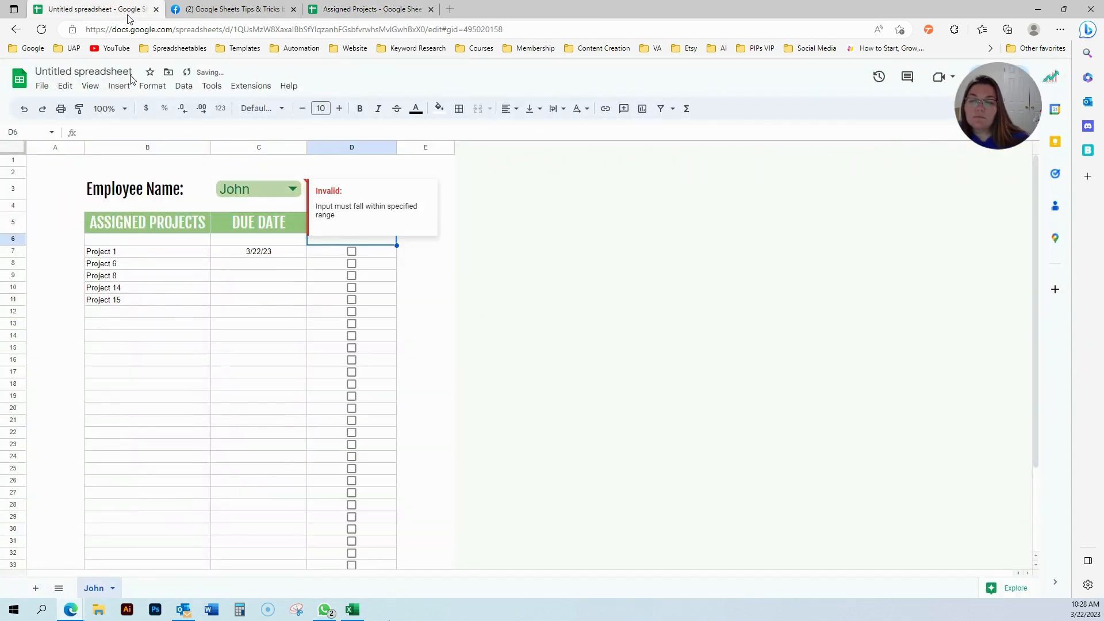
right_click(9, 239)
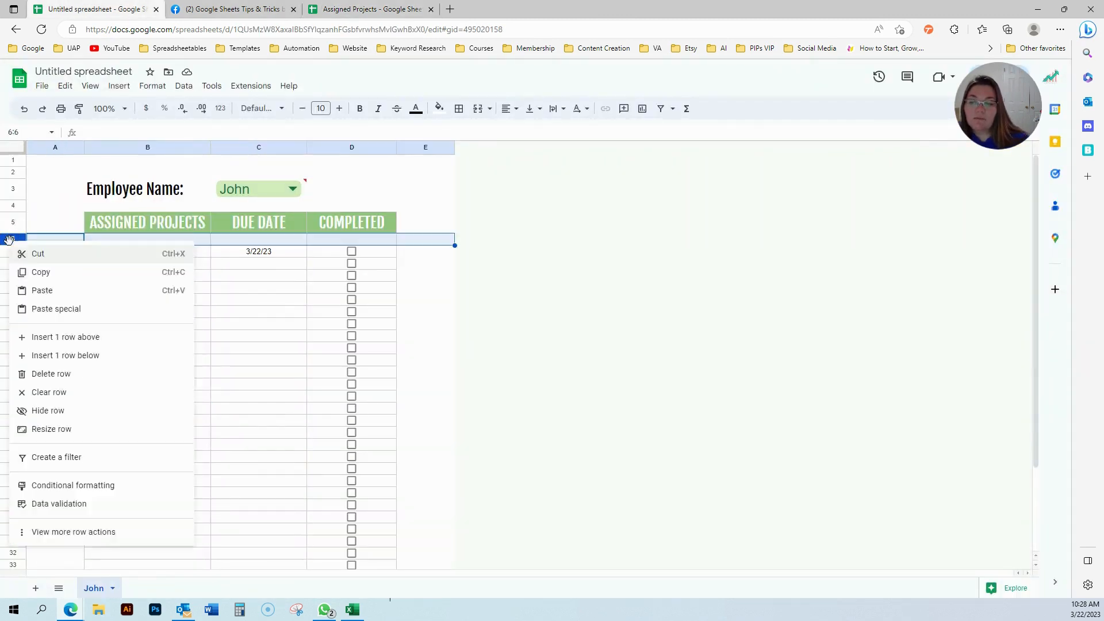
left_click(152, 85)
left_click(198, 329)
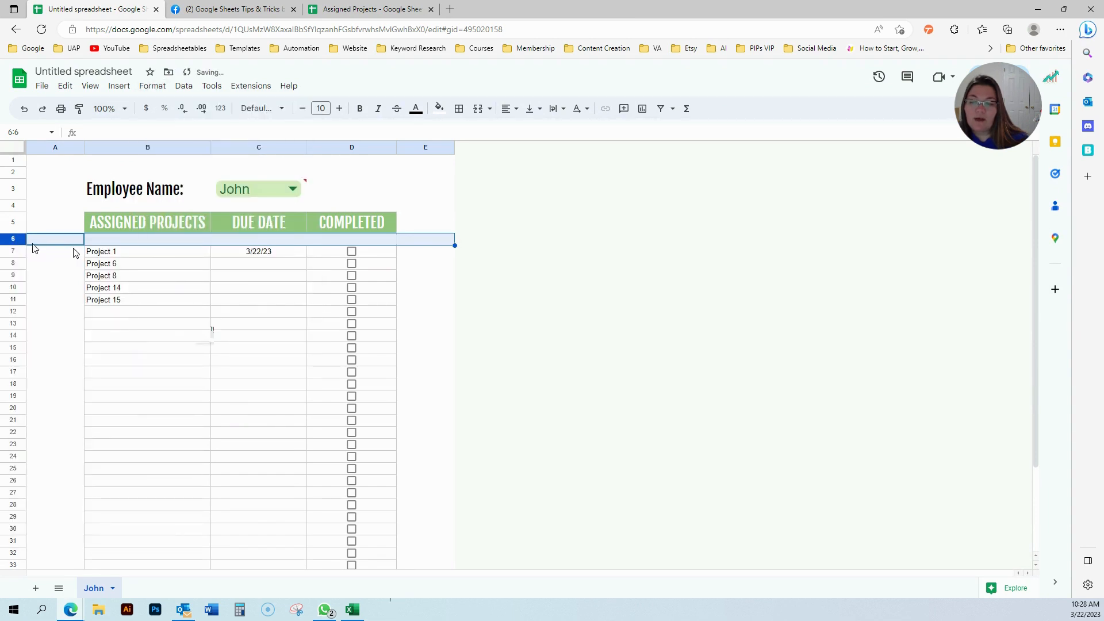
right_click(17, 240)
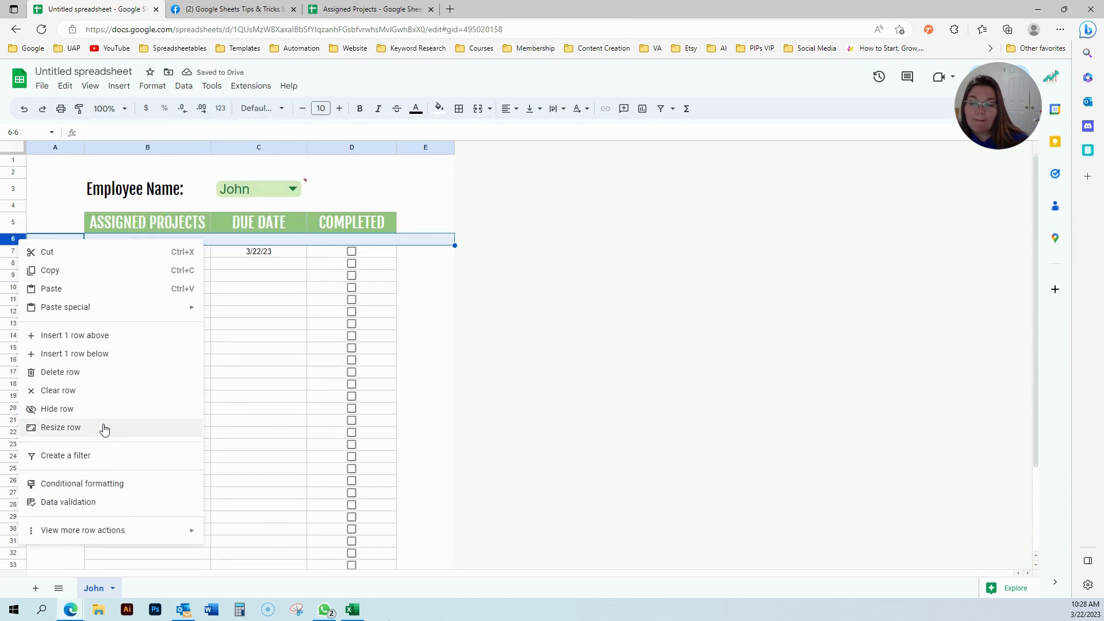
left_click(60, 427)
left_click(493, 321)
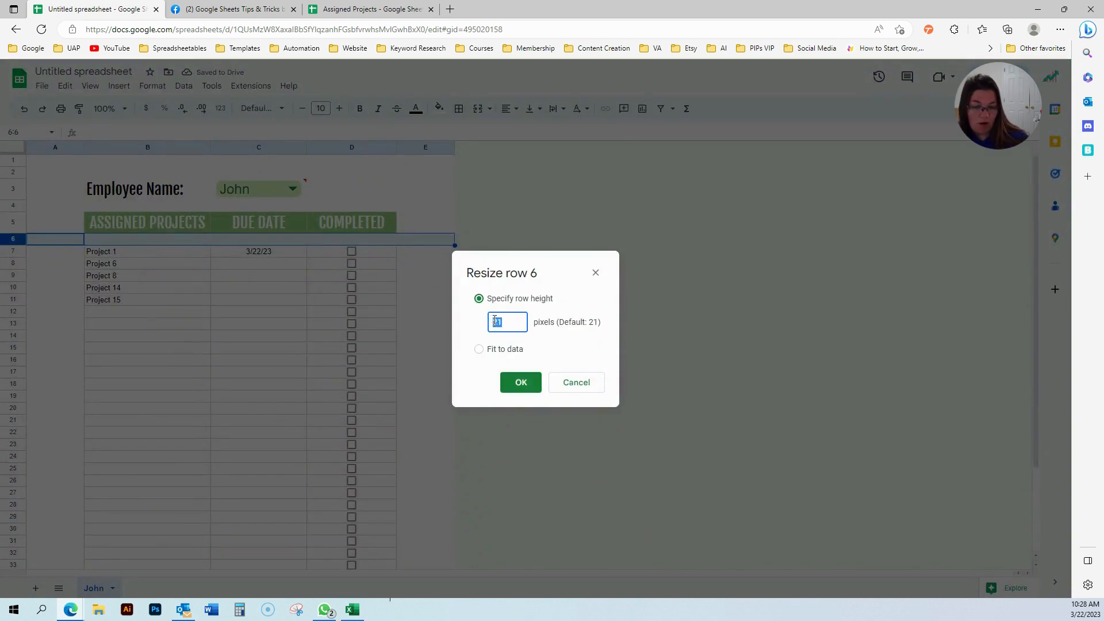
type("10")
key("Return")
left_click(320, 398)
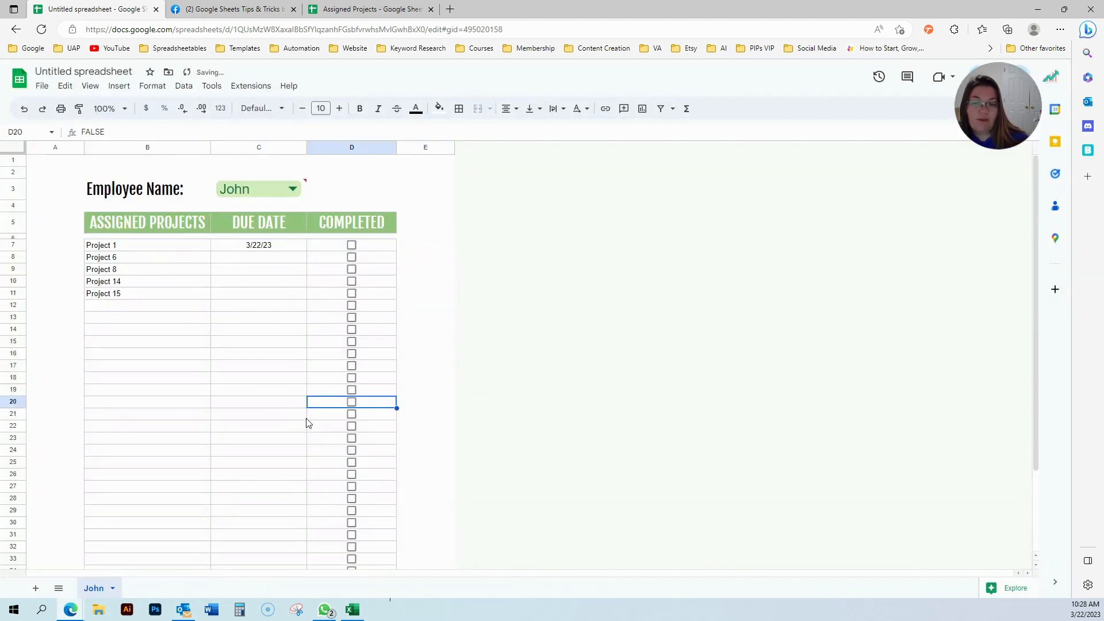
Delete the date validation rule on the due dates and the name dropdown rule on C3.
double_click(287, 190)
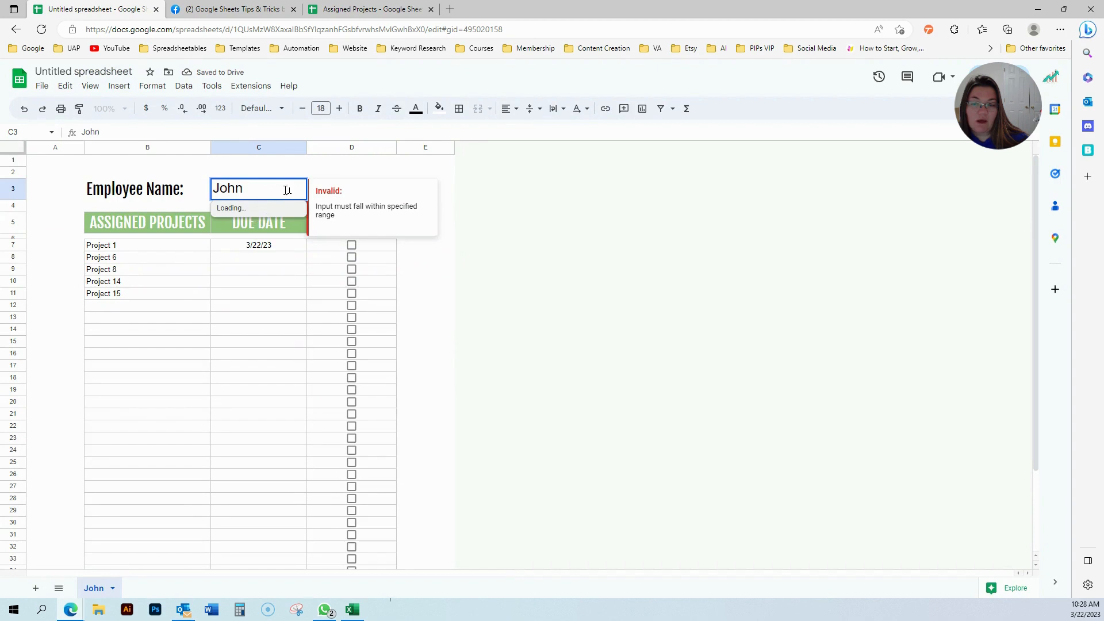
key("Escape")
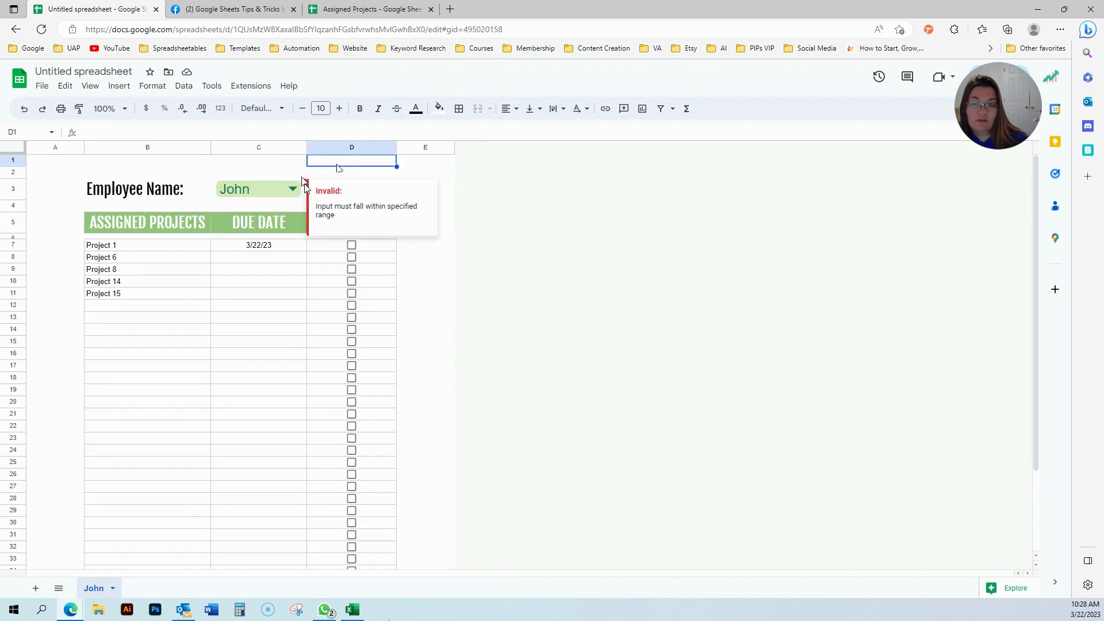
left_click(185, 87)
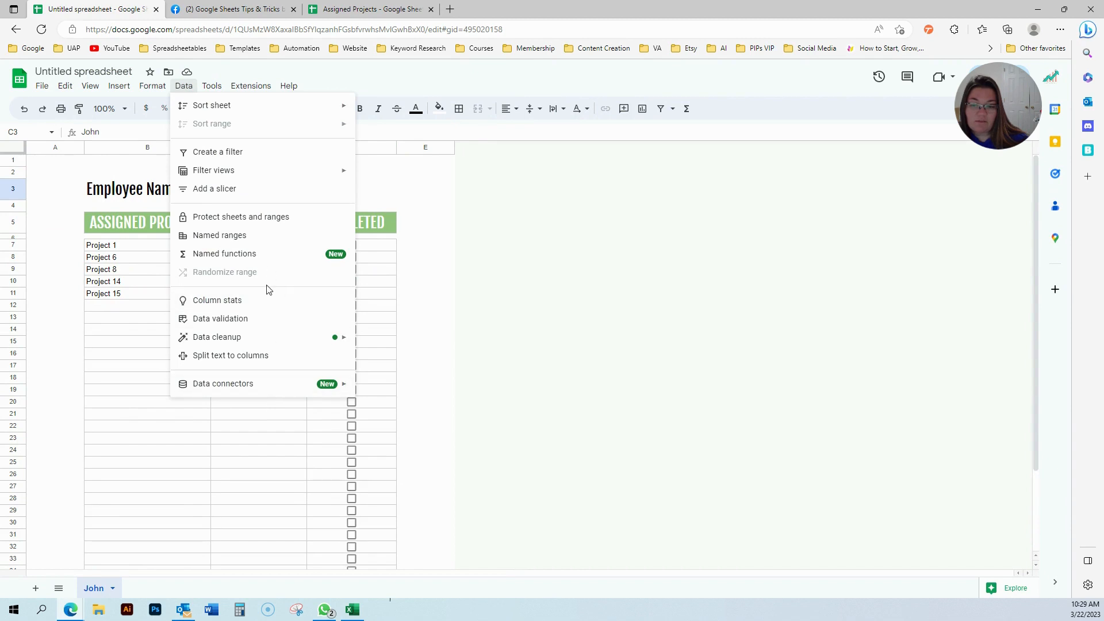
left_click(267, 319)
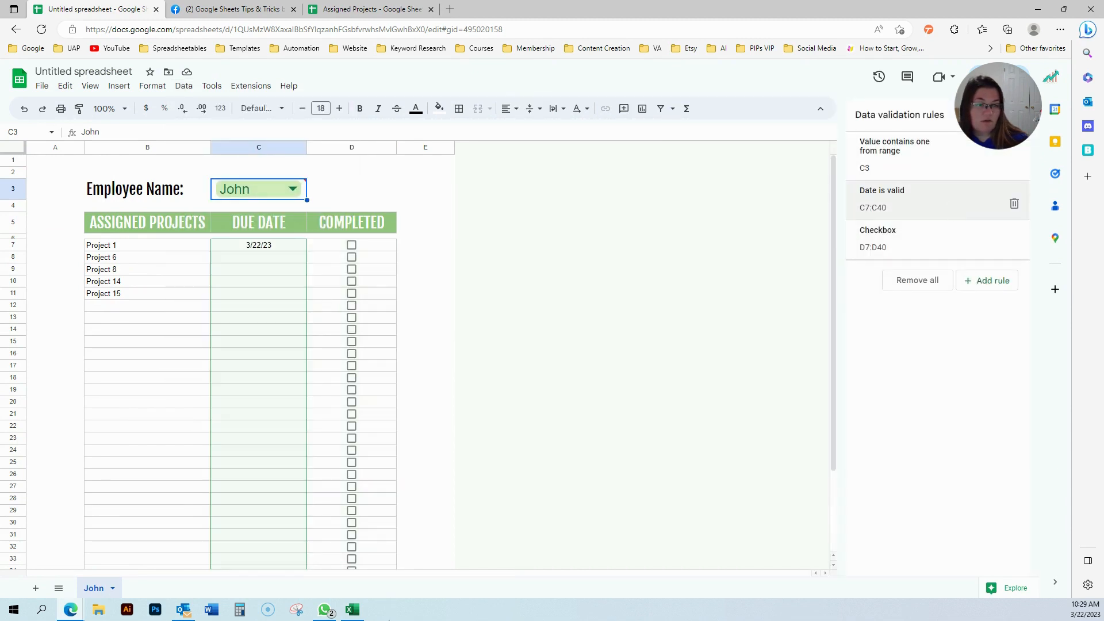
left_click(1013, 204)
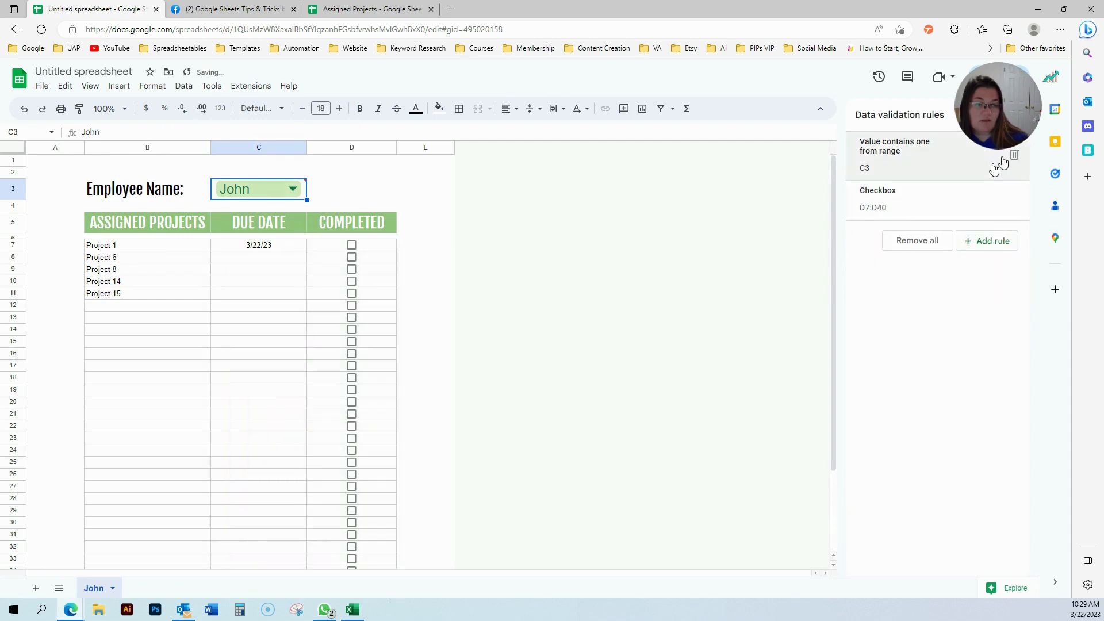
left_click(1014, 155)
left_click(276, 355)
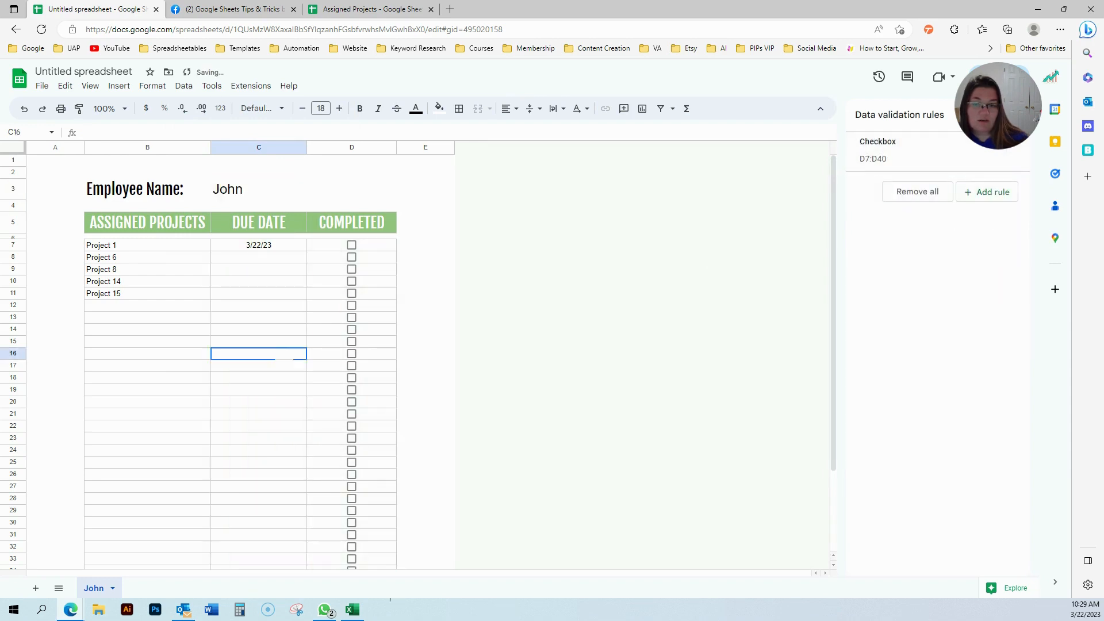
left_click(225, 190)
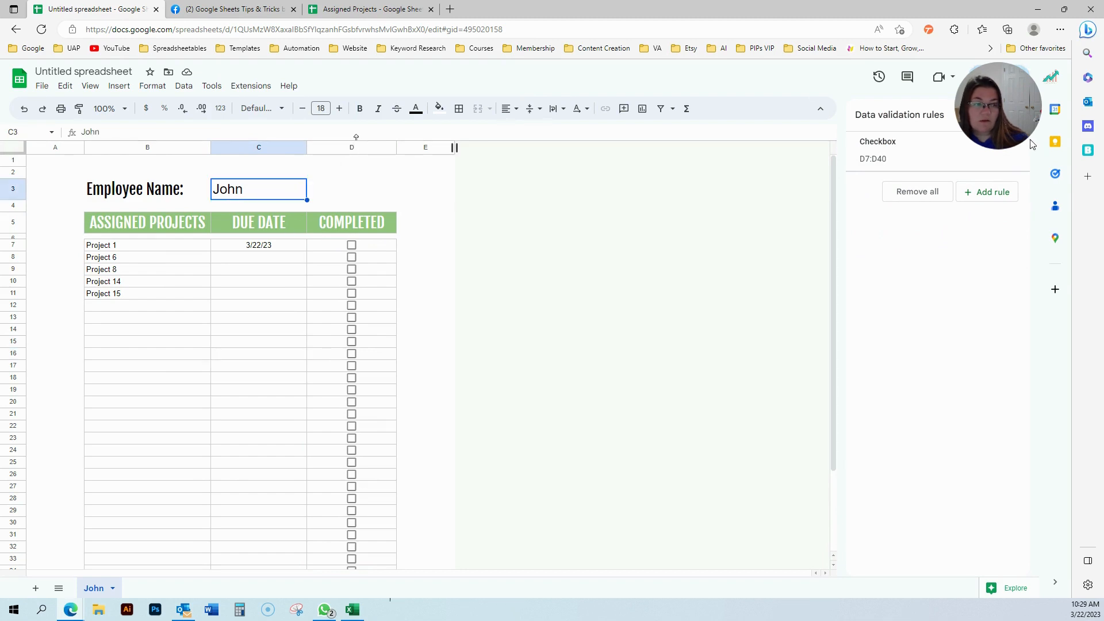
left_click(1015, 115)
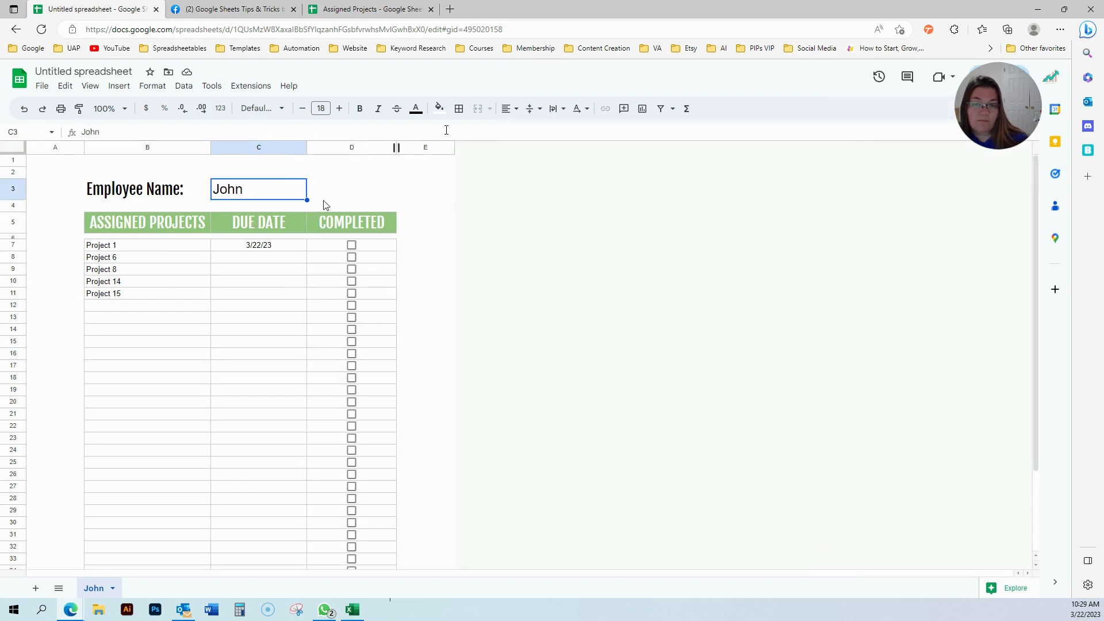
Check C11 and C3, then return to Assigned Projects and open the Projects sheet.
left_click(272, 299)
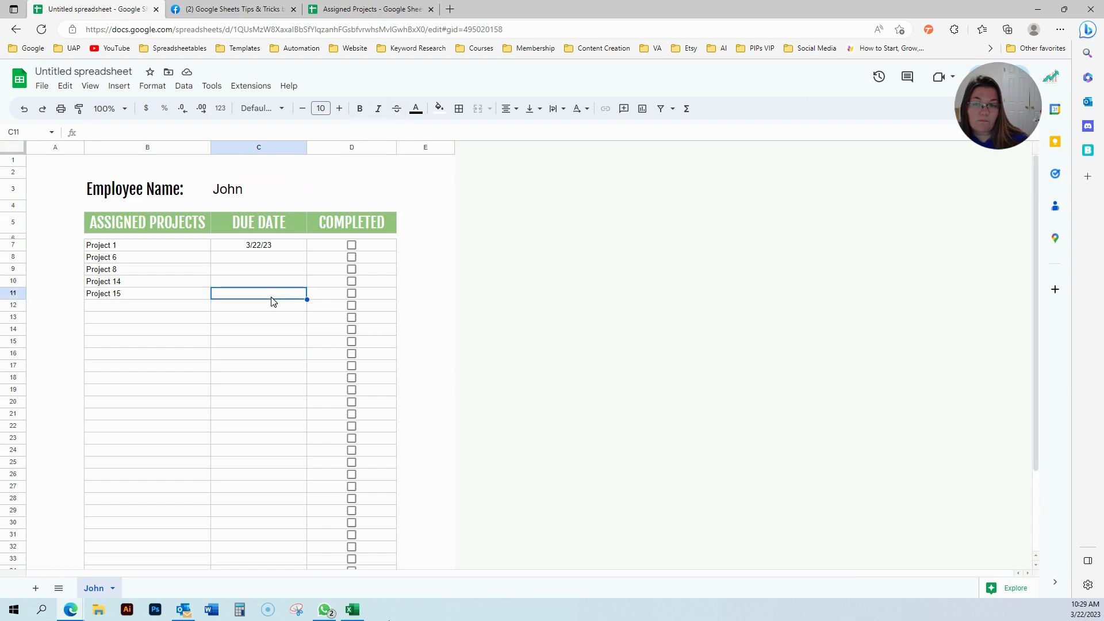
left_click(239, 195)
scroll(249, 408, "down", 2)
scroll(249, 409, "up", 2)
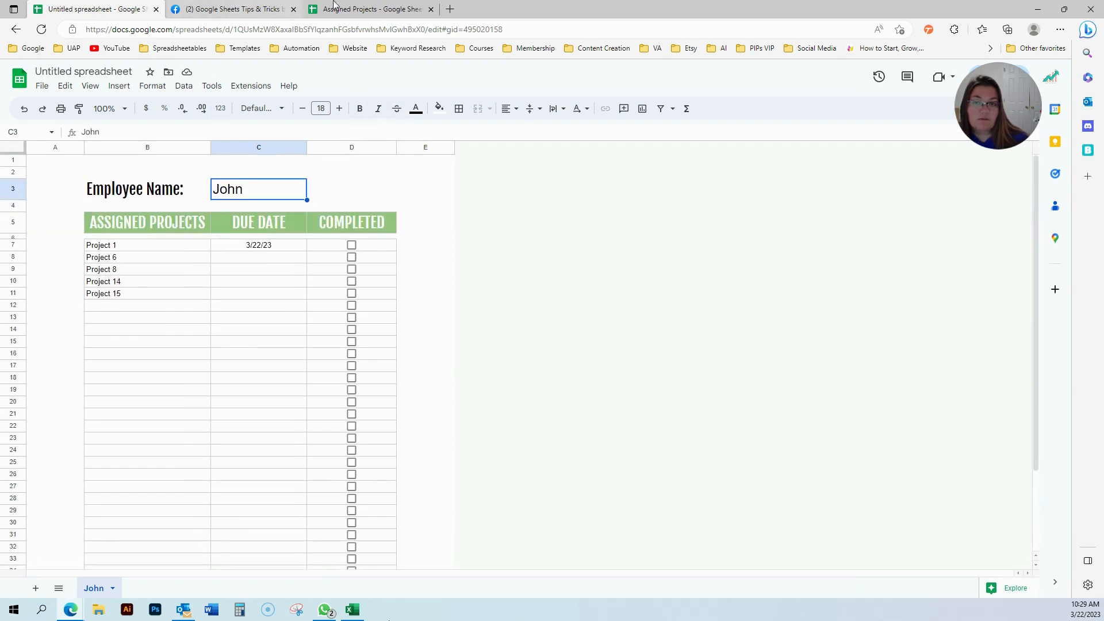
left_click(334, 7)
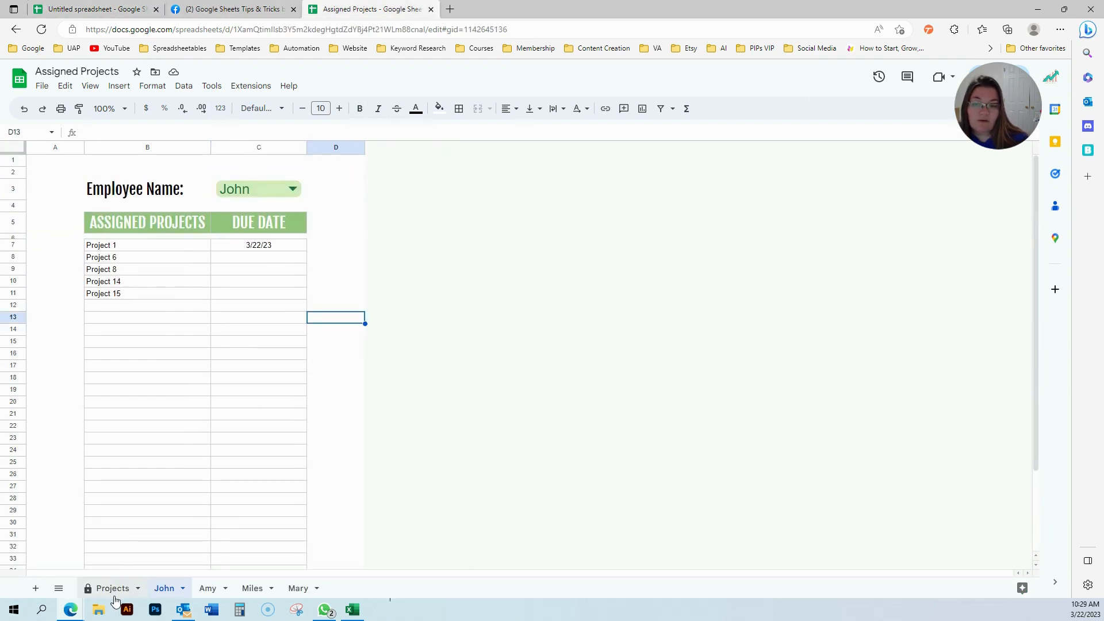
left_click(114, 599)
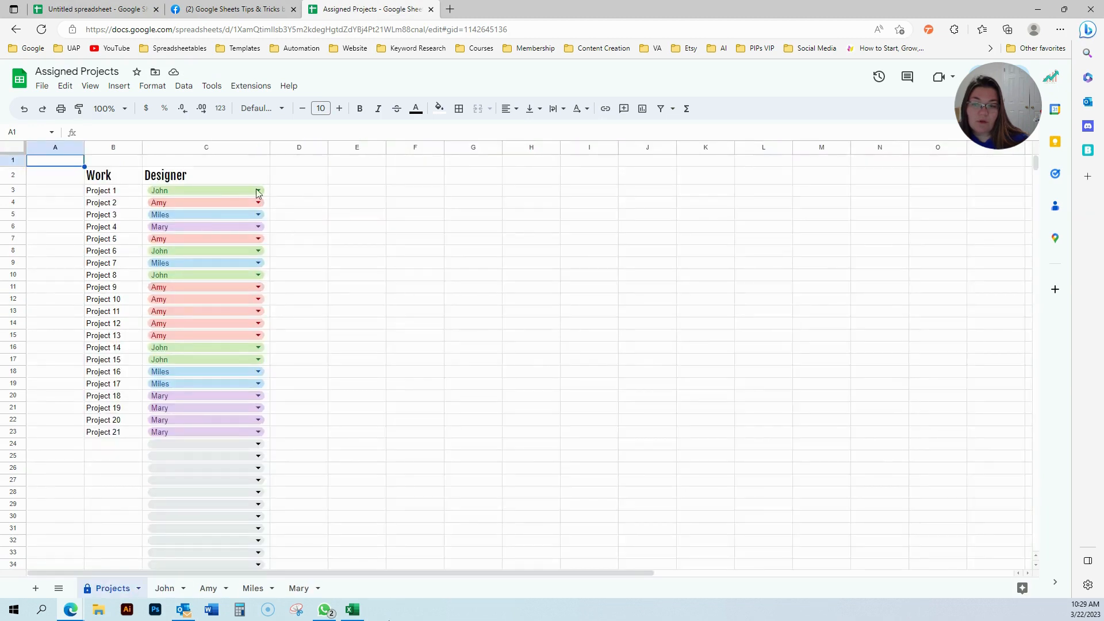
Assign John to every project by filling John down the Designer column to row 23.
left_click(13, 148)
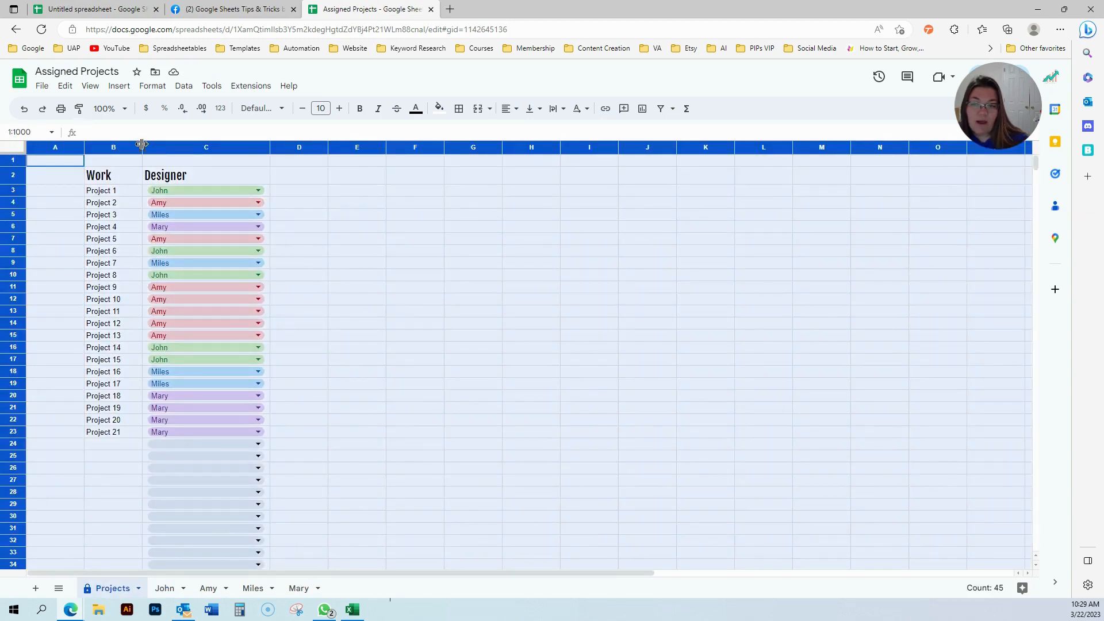
left_click(351, 240)
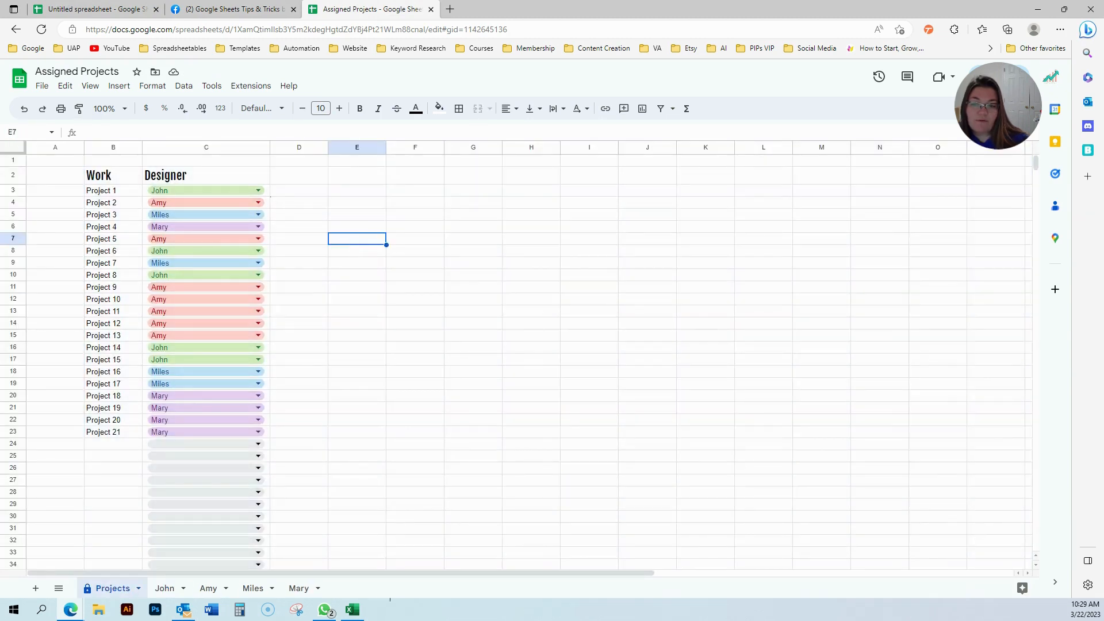
left_click(260, 196)
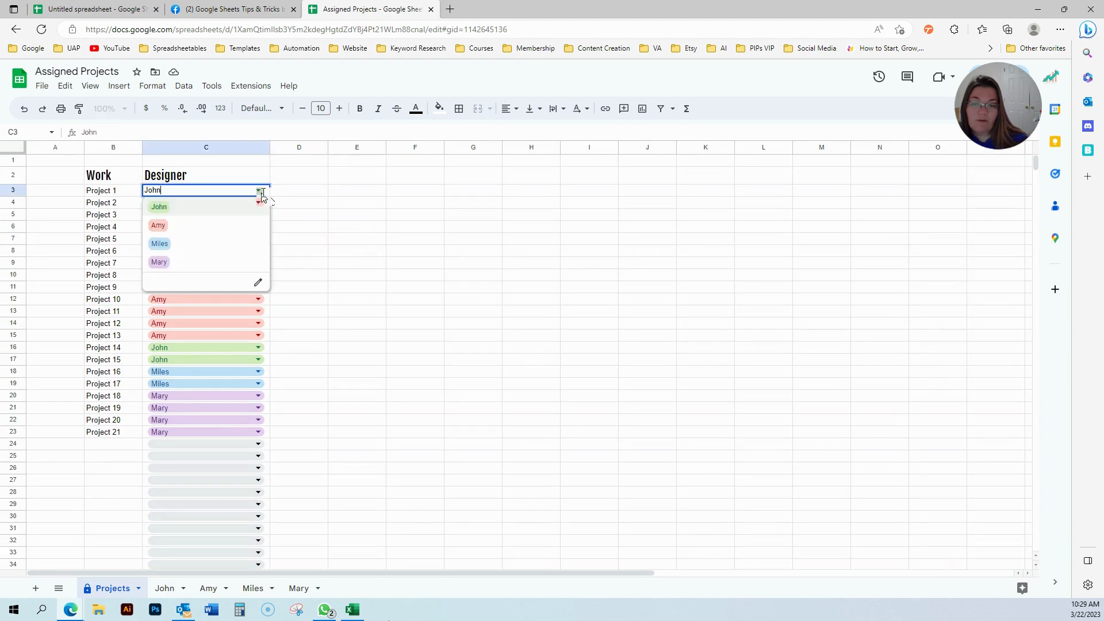
left_click(291, 191)
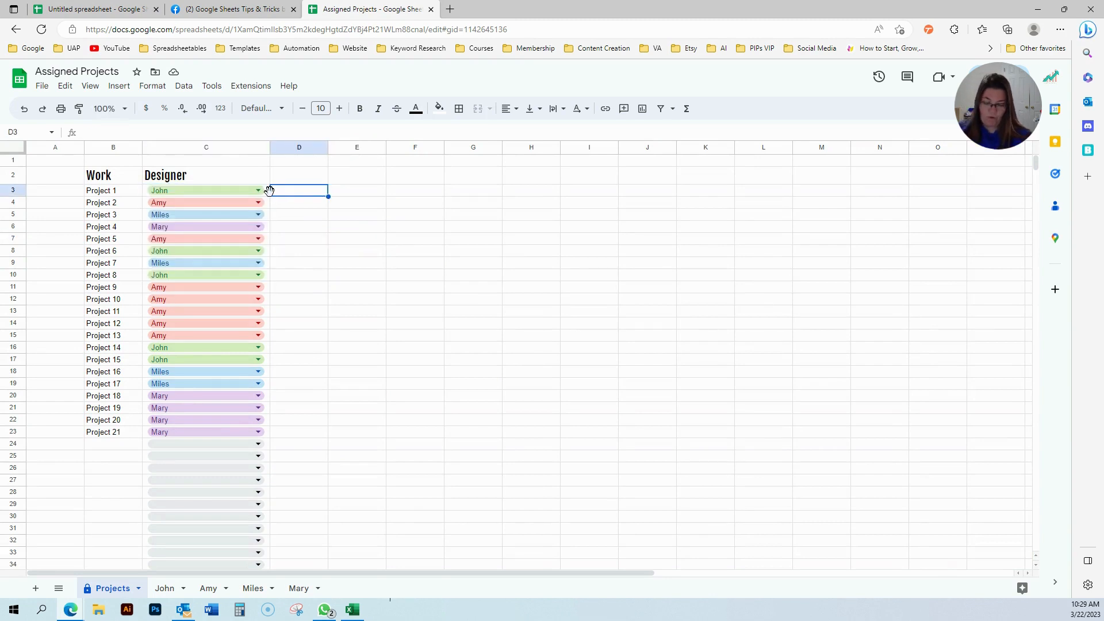
left_click(268, 195)
left_click_drag(269, 195, 245, 429)
left_click(377, 360)
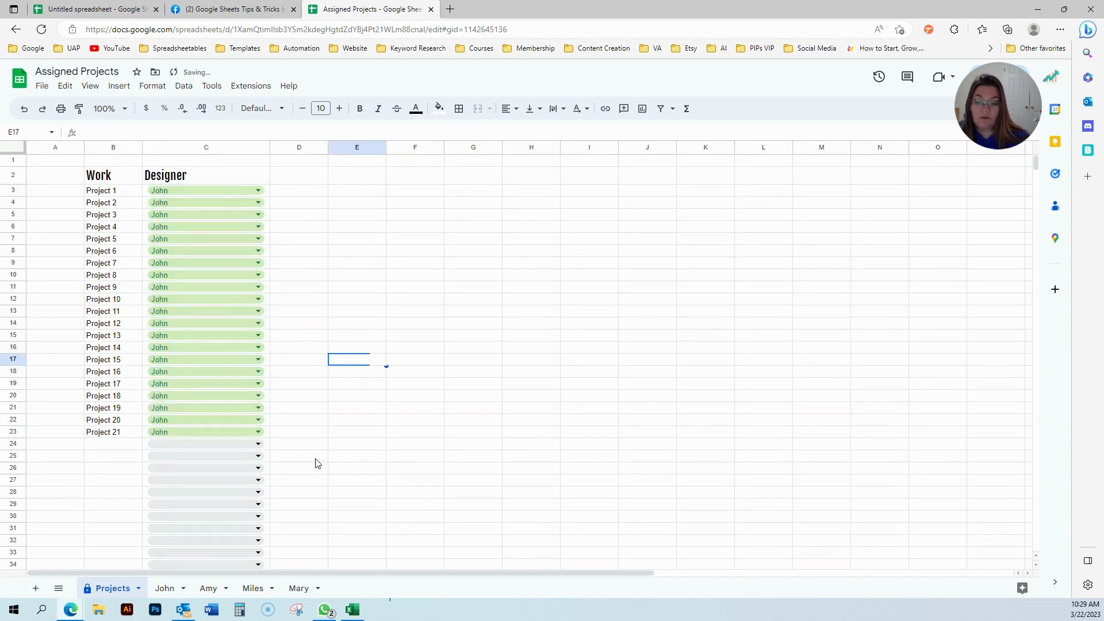
Review the Amy, Miles and Mary sheets, ending on Amy's #N/A result in B7.
left_click(207, 589)
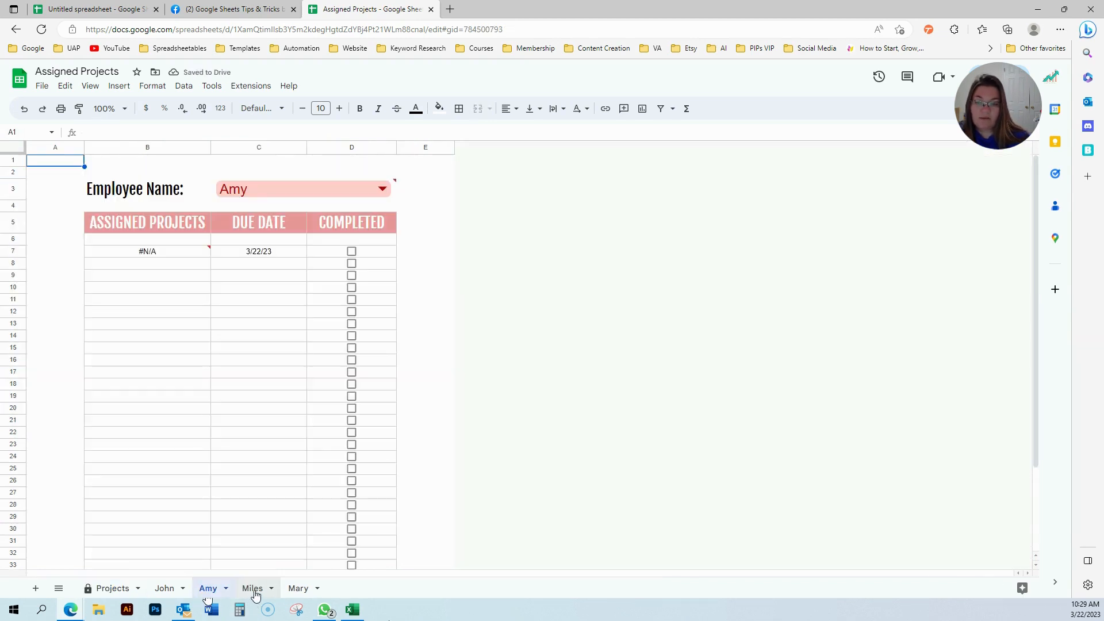
left_click(253, 590)
left_click(296, 589)
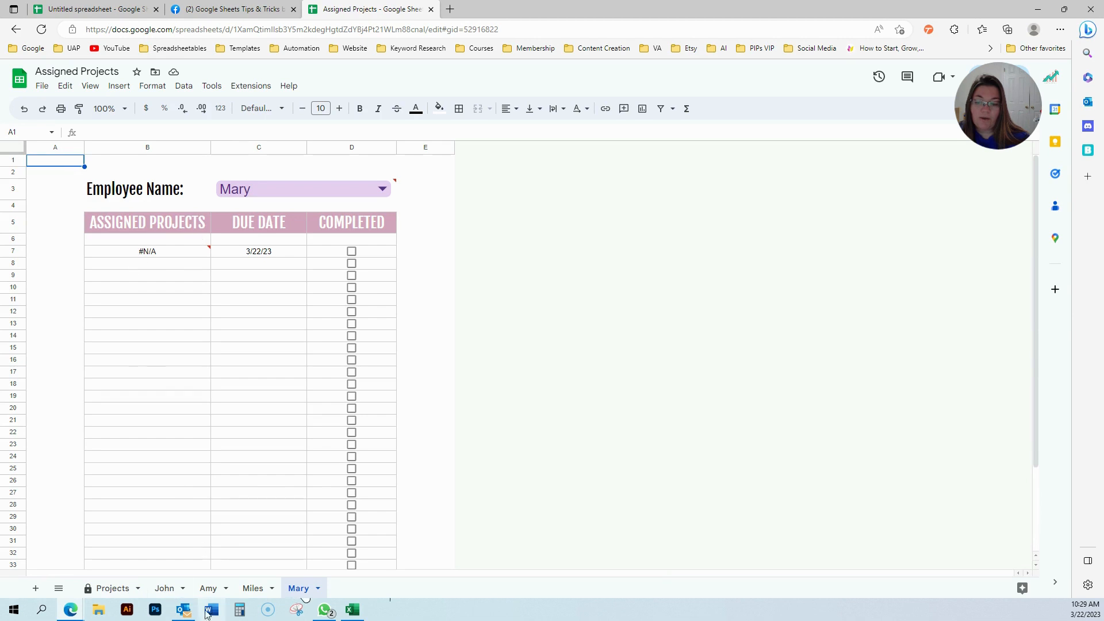
left_click(164, 589)
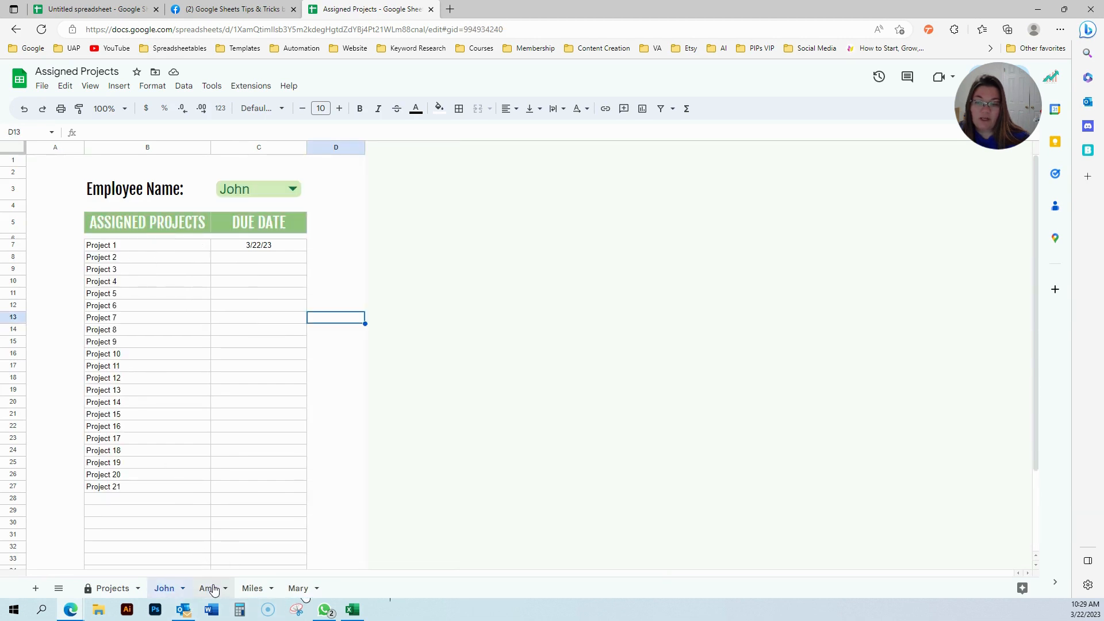
left_click(209, 589)
left_click(147, 254)
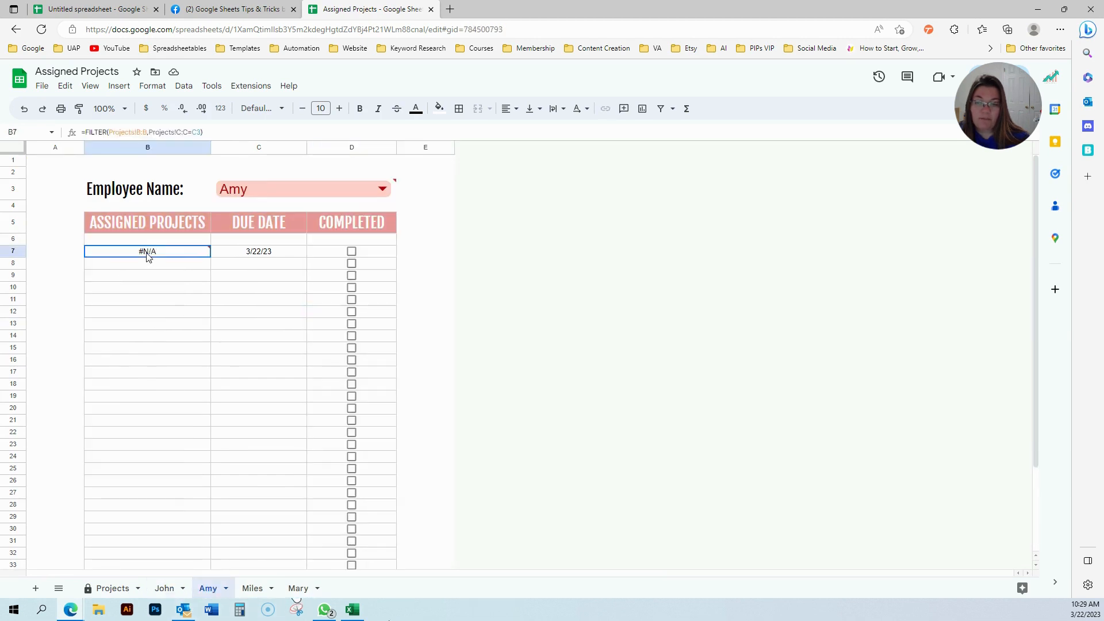
Wrap Amy's B7 FILTER formula in IFERROR and clear the leftover 3/22/23 date in C7.
left_click(85, 132)
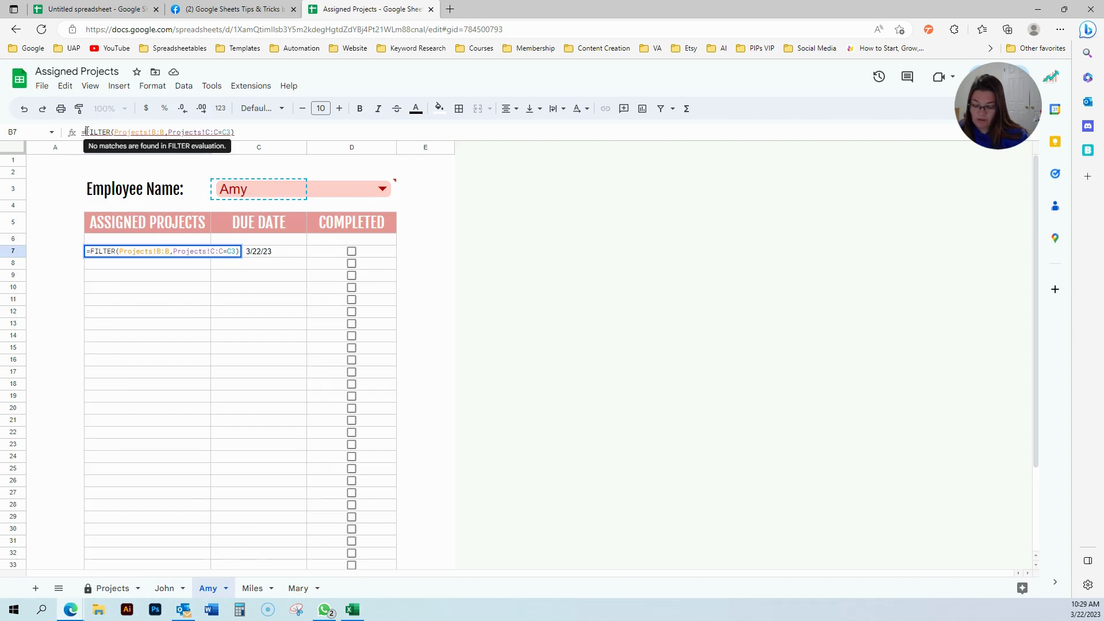
type("IFERROR(")
key("End")
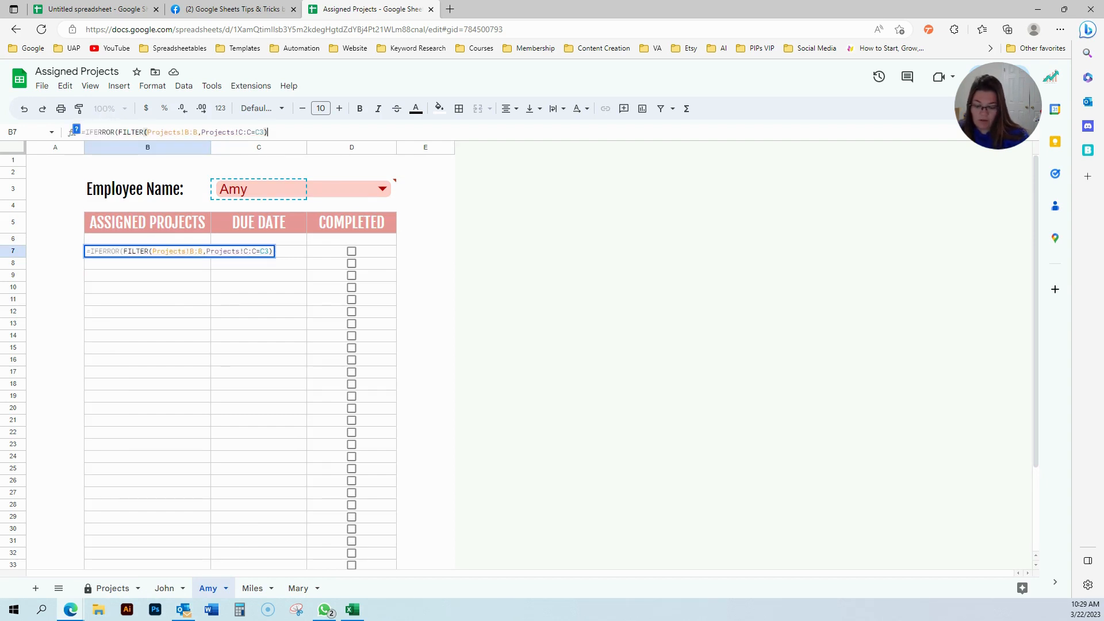
type(")")
key("Return")
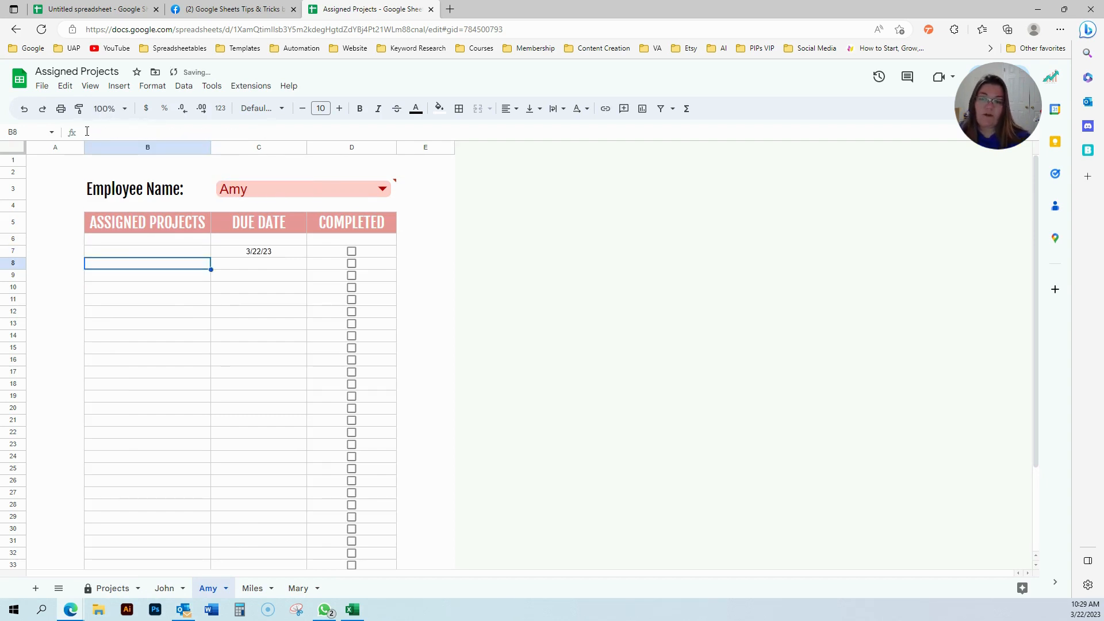
left_click(257, 253)
key("Delete")
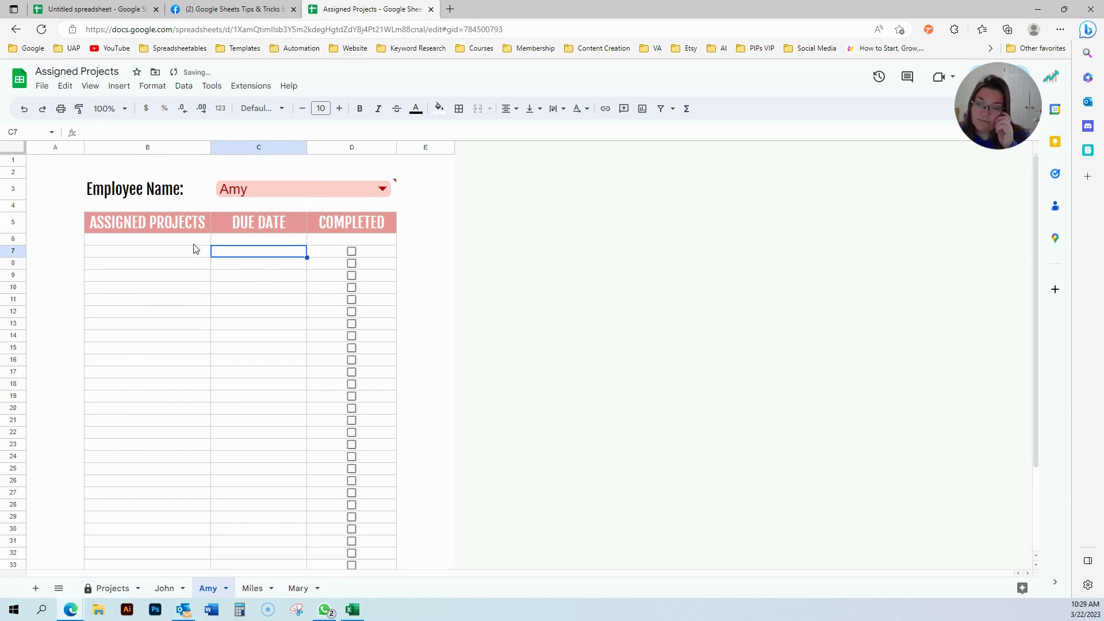
Add "No Projects Assigned to You At This Time." as the IFERROR fallback message in B7.
left_click(190, 254)
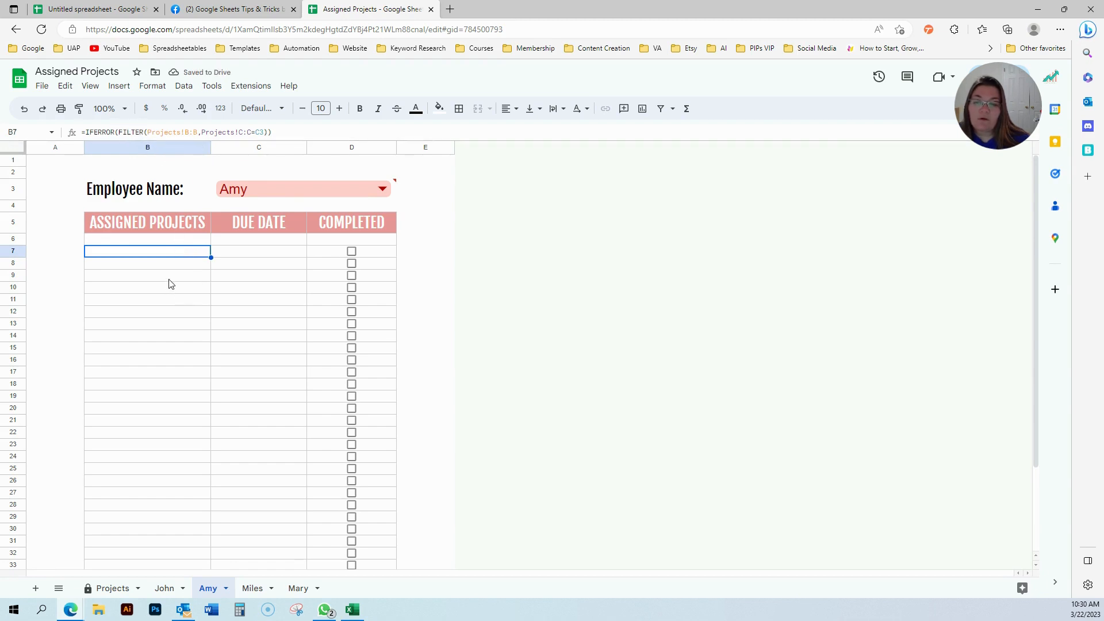
left_click(269, 131)
type(",")
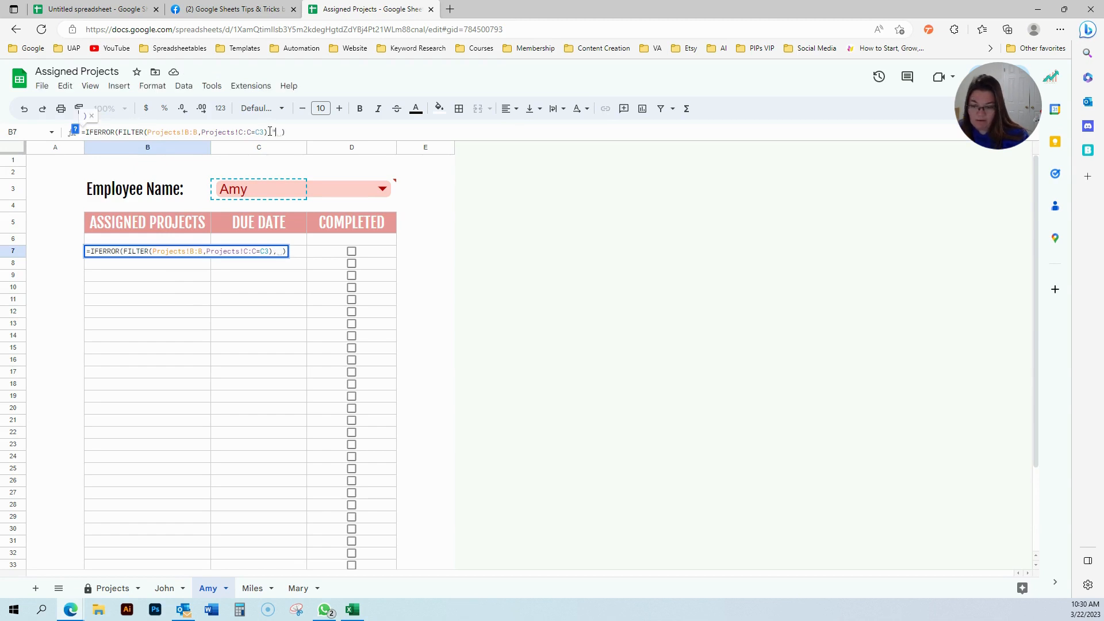
type("\"nO")
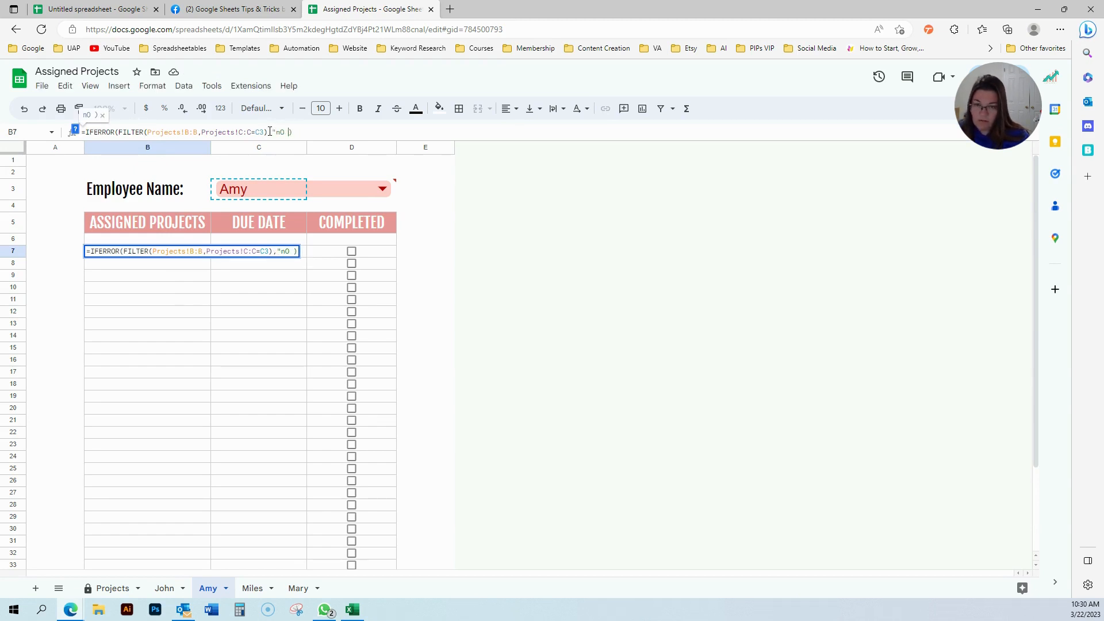
key("BackSpace")
type("No Projects ")
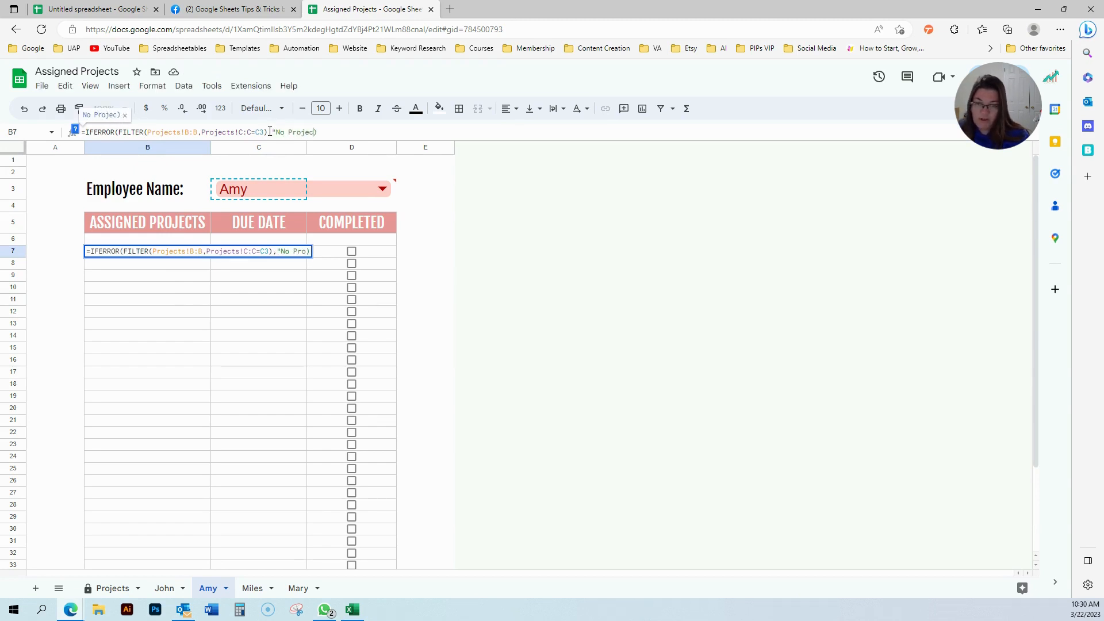
type("Assigned to ")
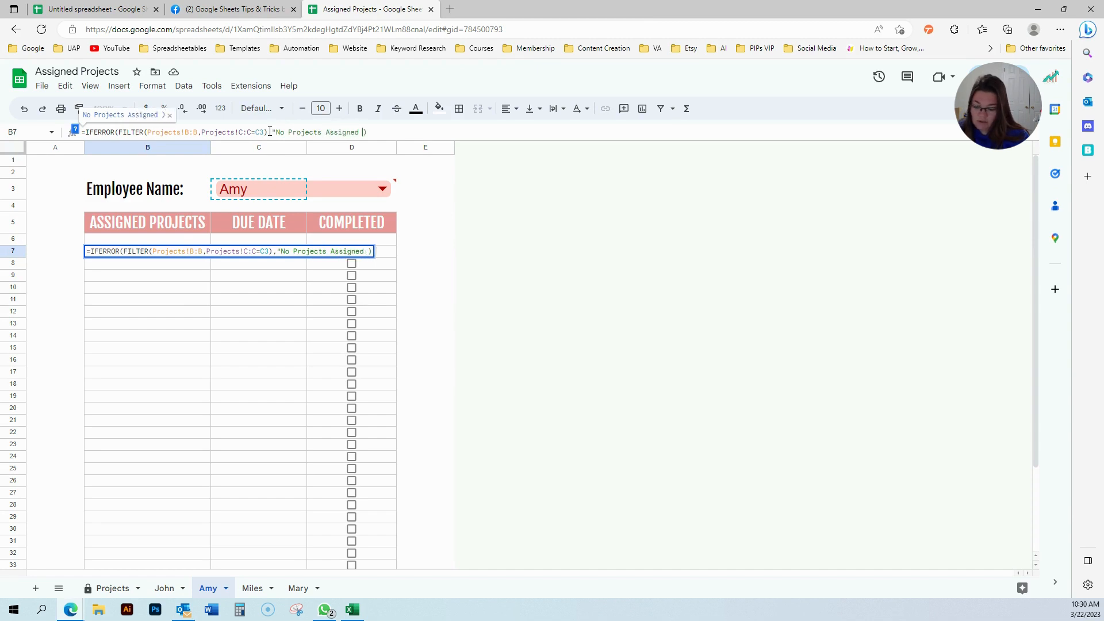
type("You At ")
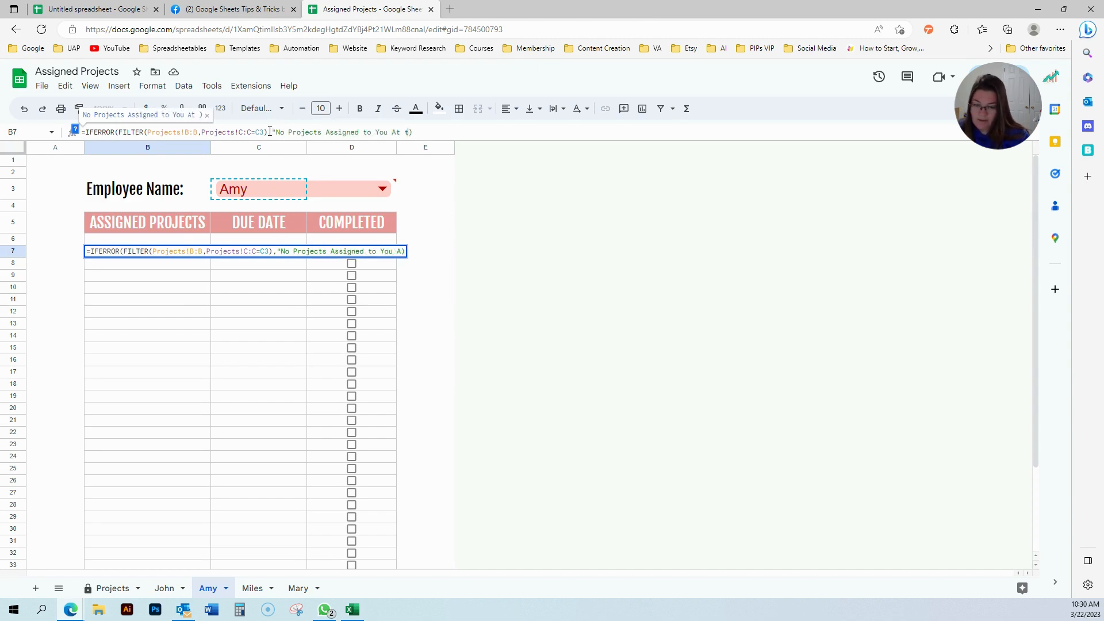
type("This Time.")
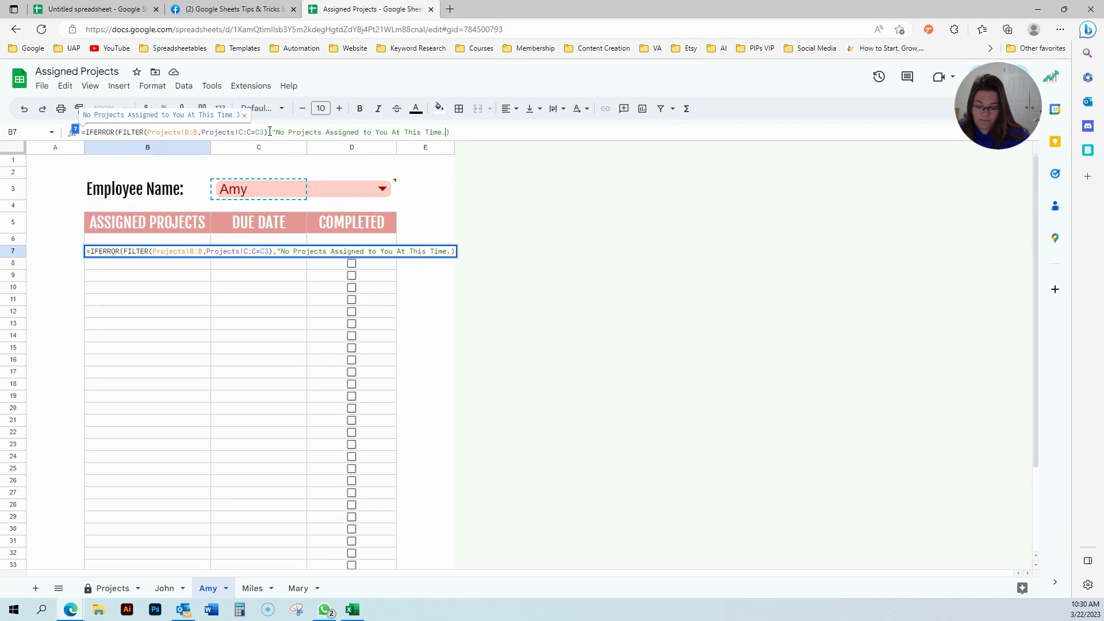
type("\"")
key("Return")
left_click(159, 356)
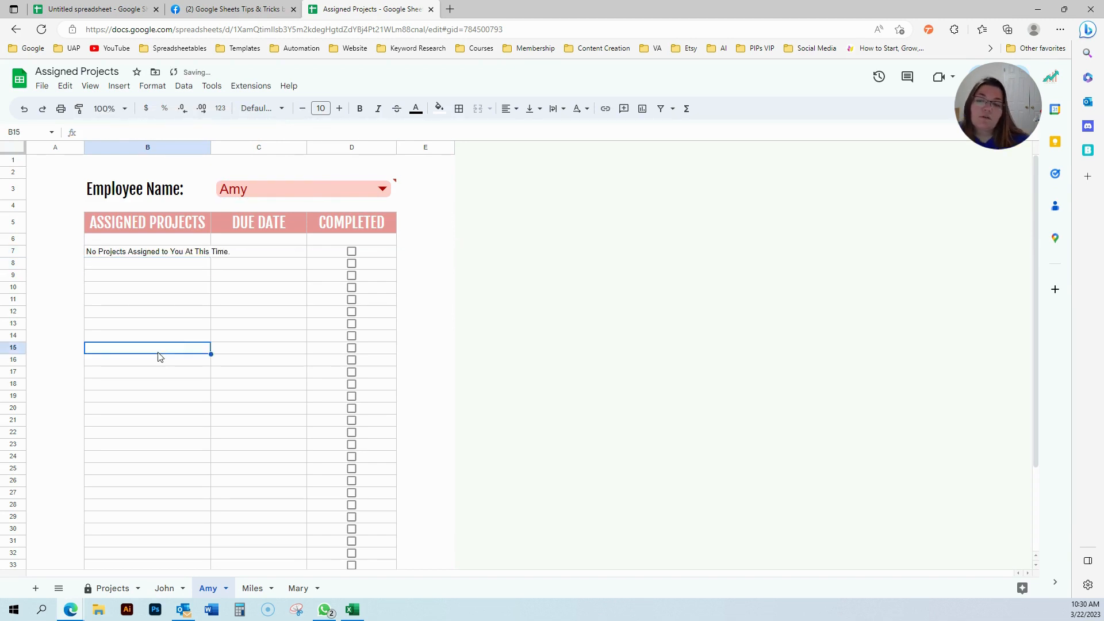
Reassign Project 4 to Amy on the Projects sheet and confirm it on Amy's and John's sheets.
left_click(128, 592)
left_click(257, 226)
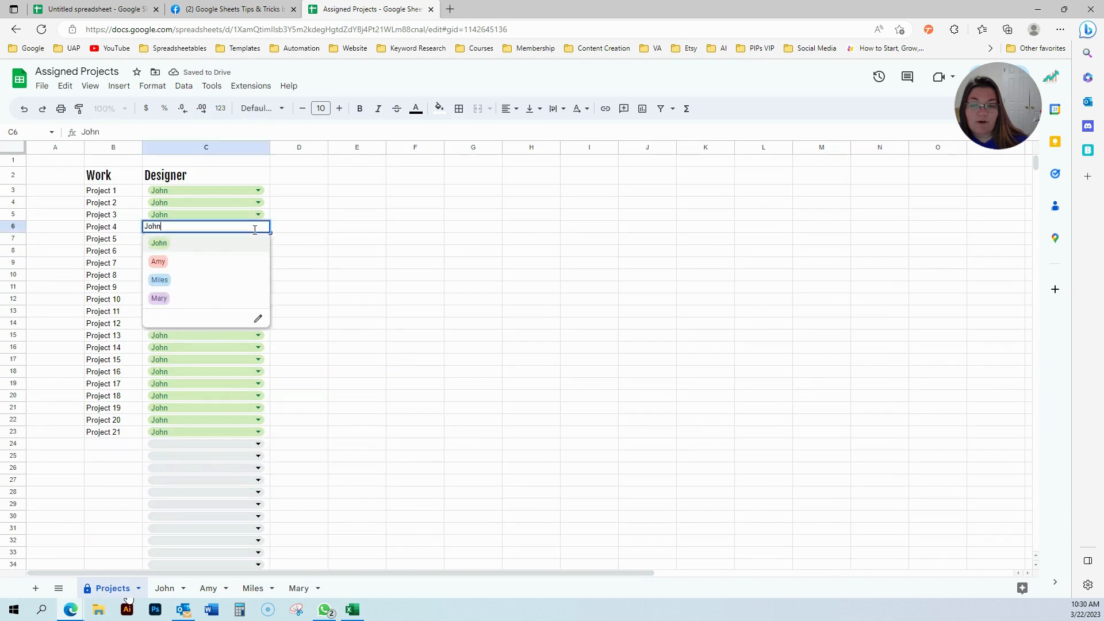
left_click(202, 260)
left_click(208, 588)
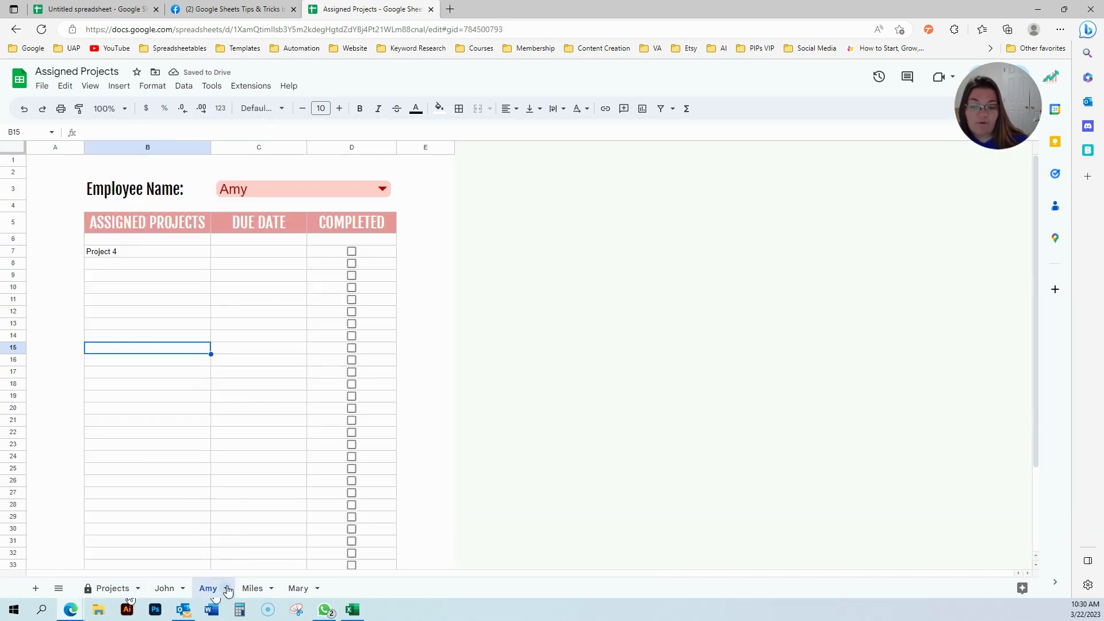
left_click(133, 591)
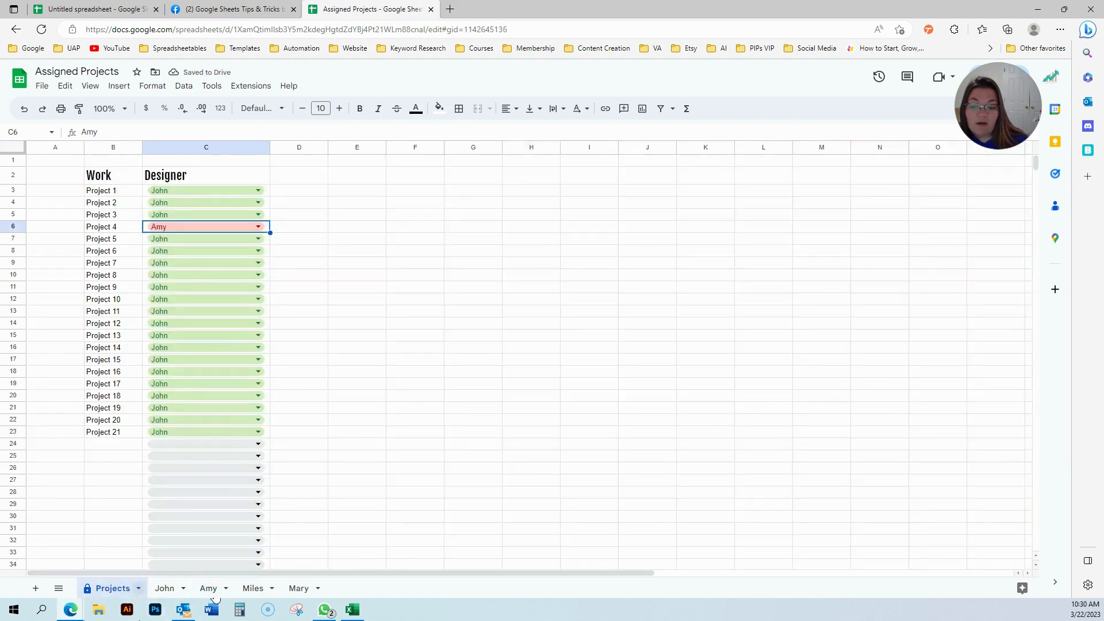
left_click(173, 588)
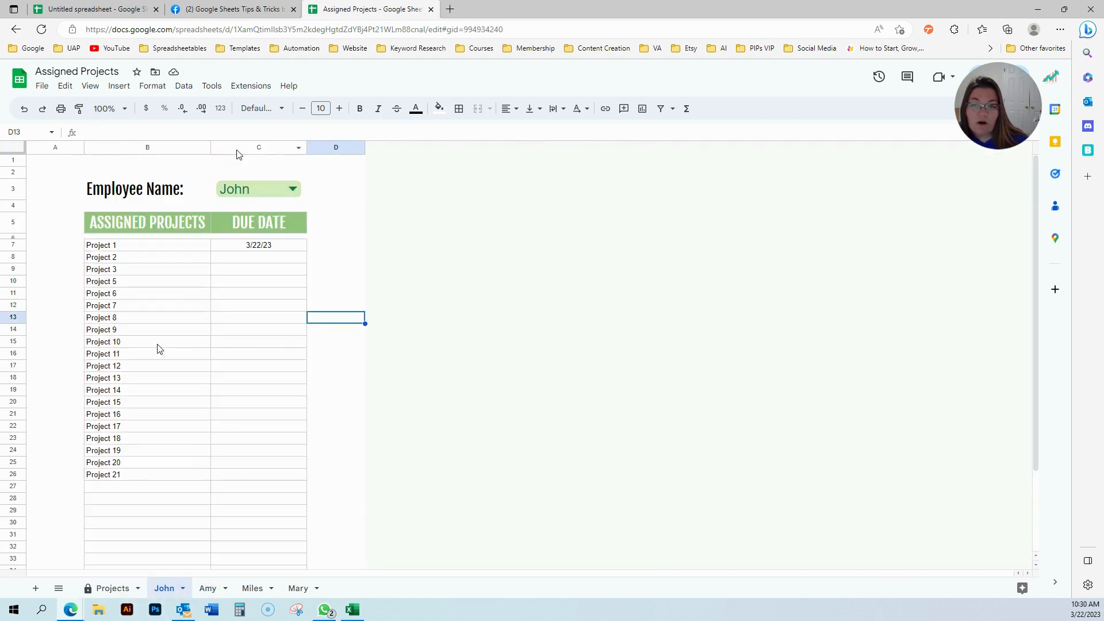
left_click(115, 9)
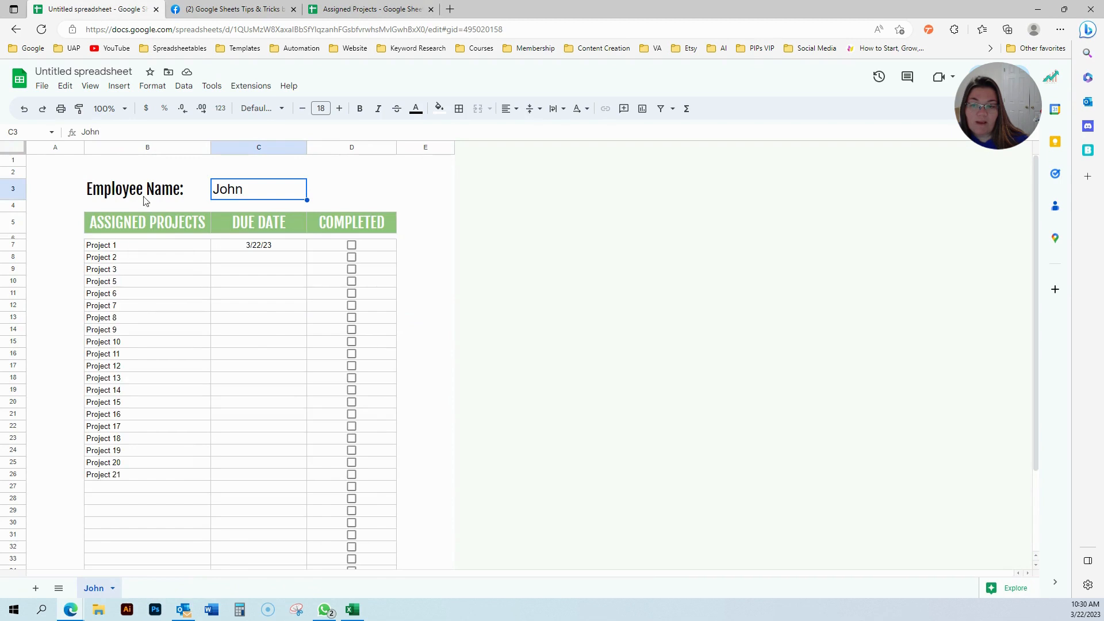
Rename the untitled spreadsheet to JOHN EXCLUSIVE.
left_click(89, 72)
type("JOHN EXCLUSIVE")
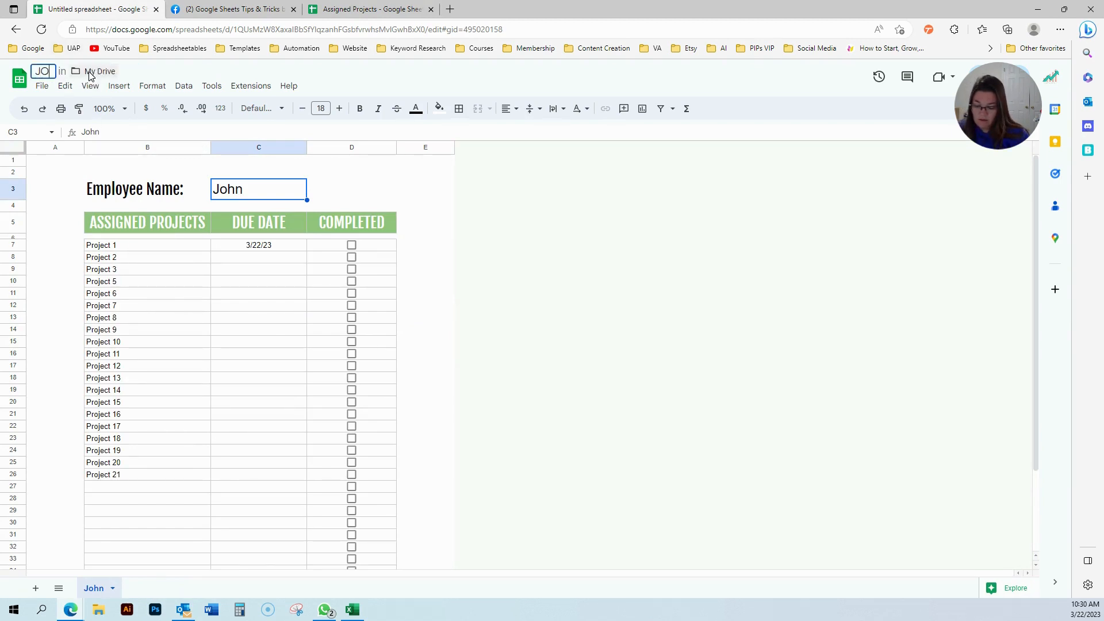
key("Return")
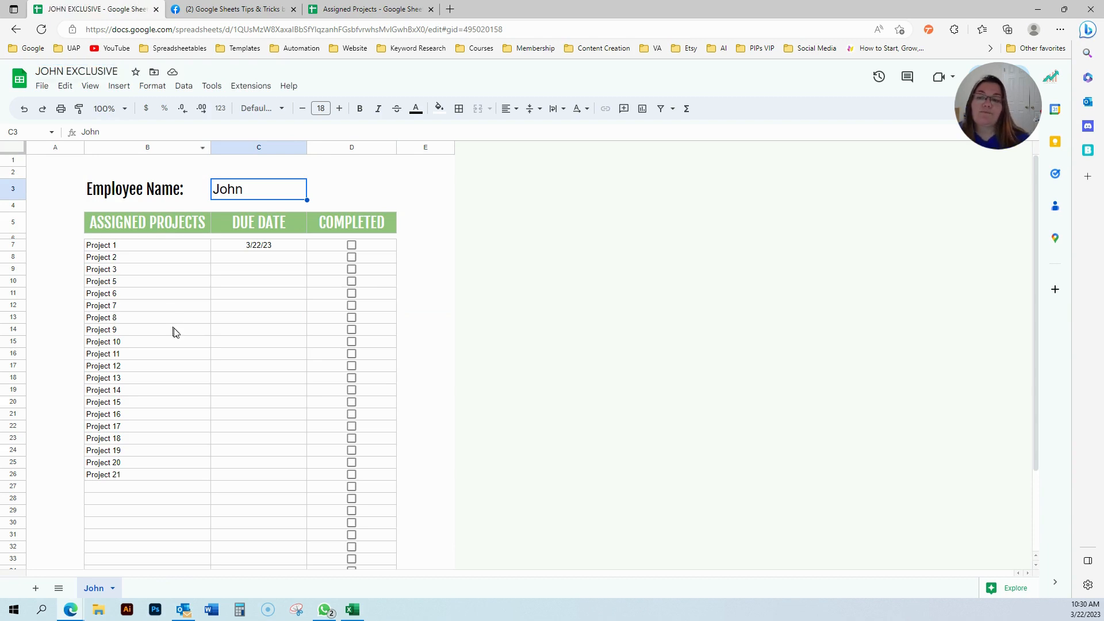
left_click(173, 329)
In Assigned Projects, set Project 2 due 3/15/23 and fill dates through Project 21 (4/2/23).
left_click(361, 7)
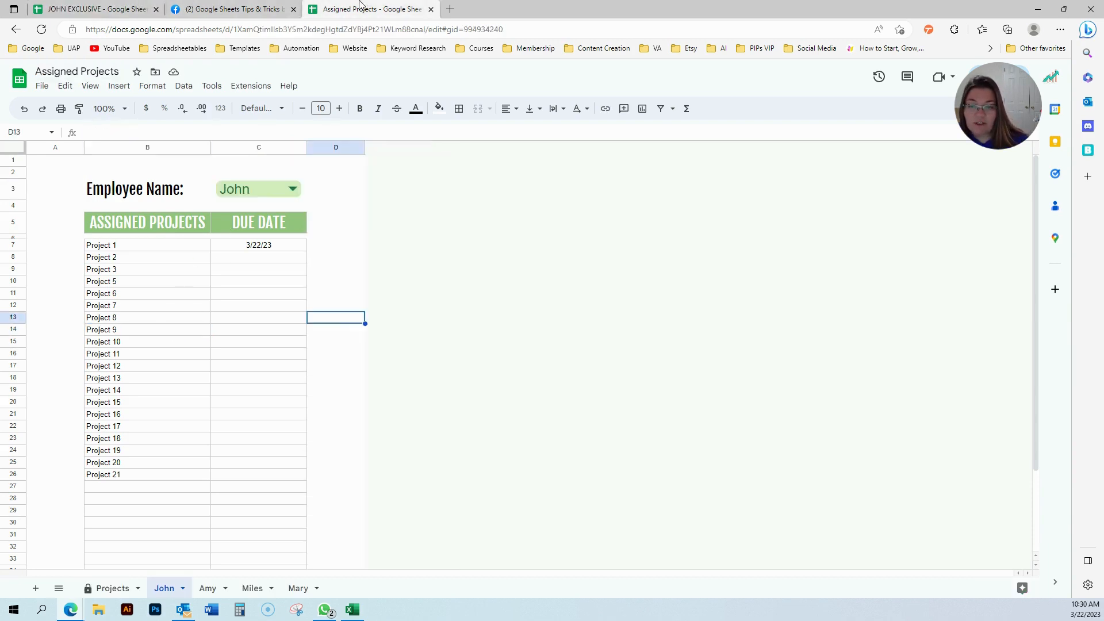
double_click(239, 262)
left_click(259, 326)
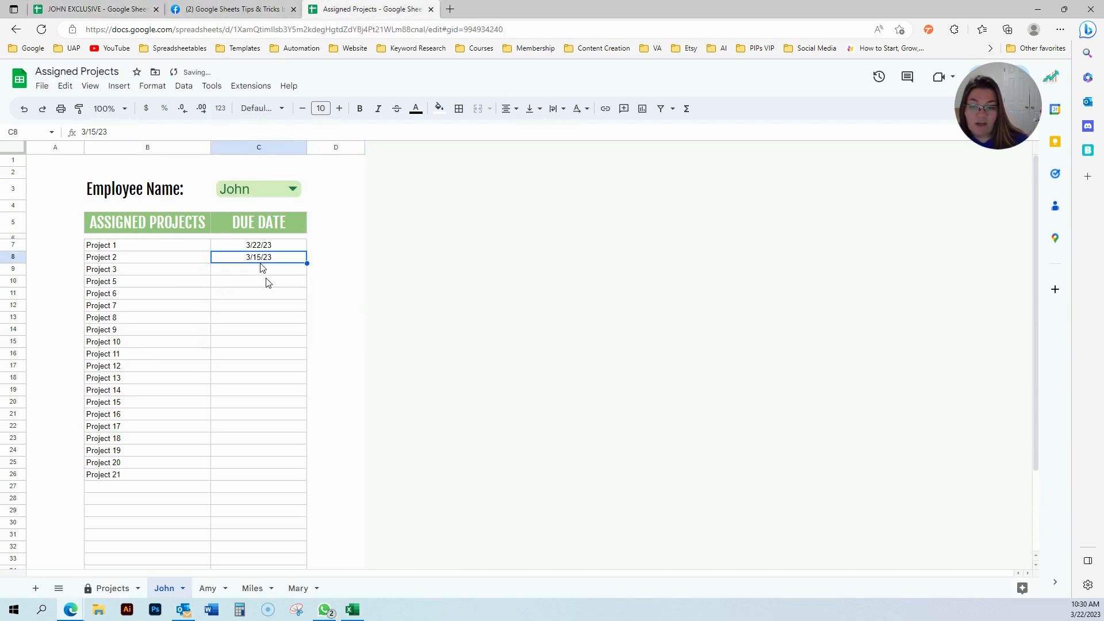
left_click_drag(306, 263, 296, 480)
left_click(189, 347)
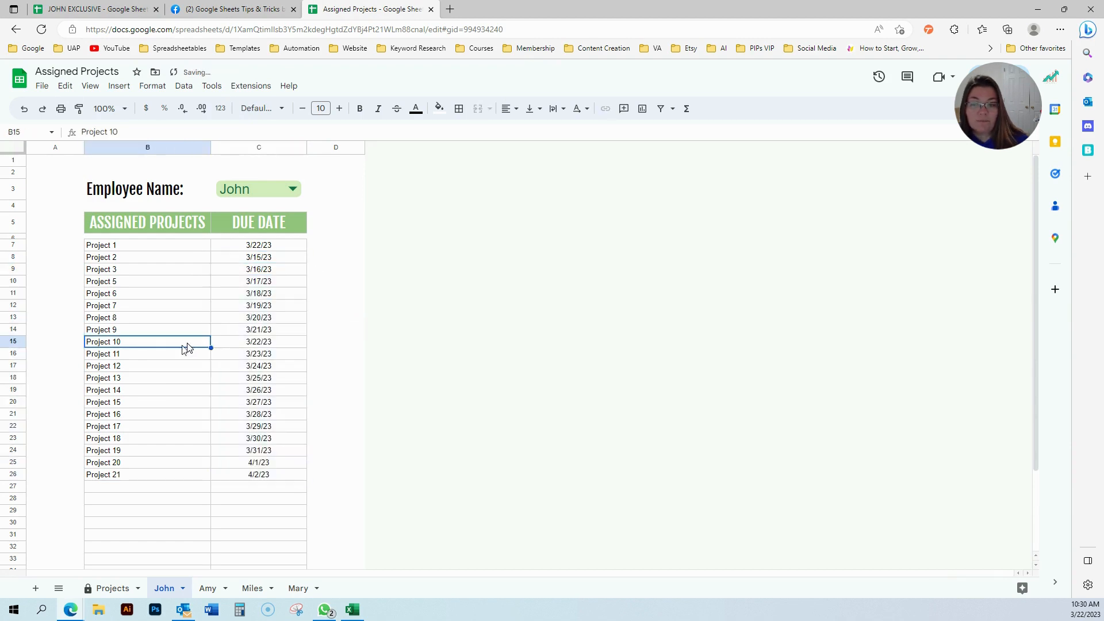
key("ctrl+shift+Tab")
key("ctrl+shift+Tab")
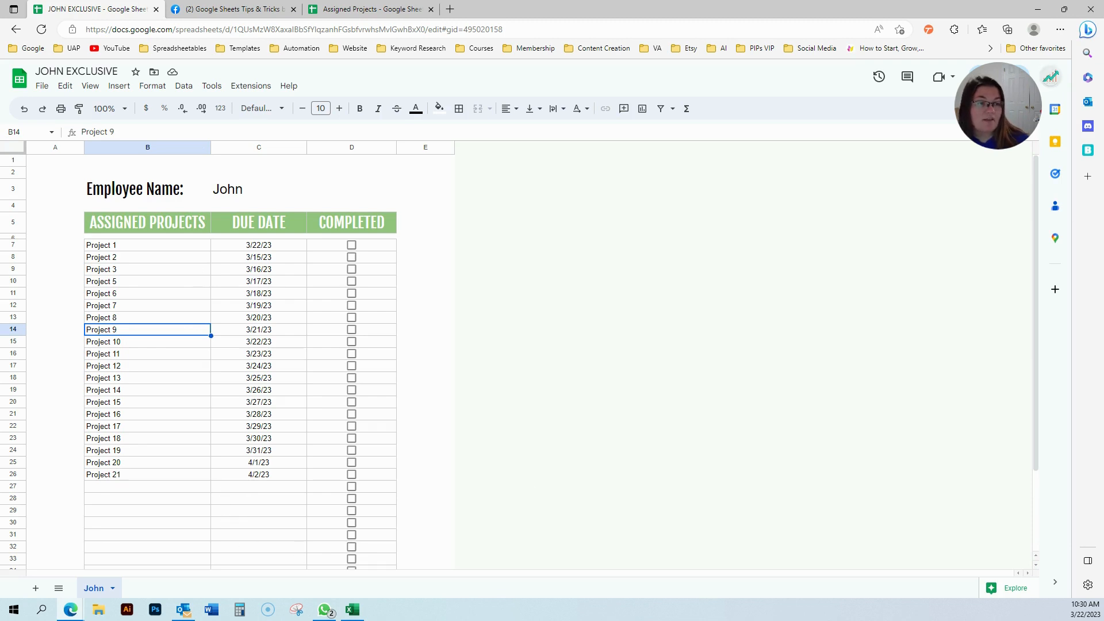
Check the sharing settings, then tick COMPLETED for Projects 1–3 and 5–9 in D7:D14.
left_click(1001, 77)
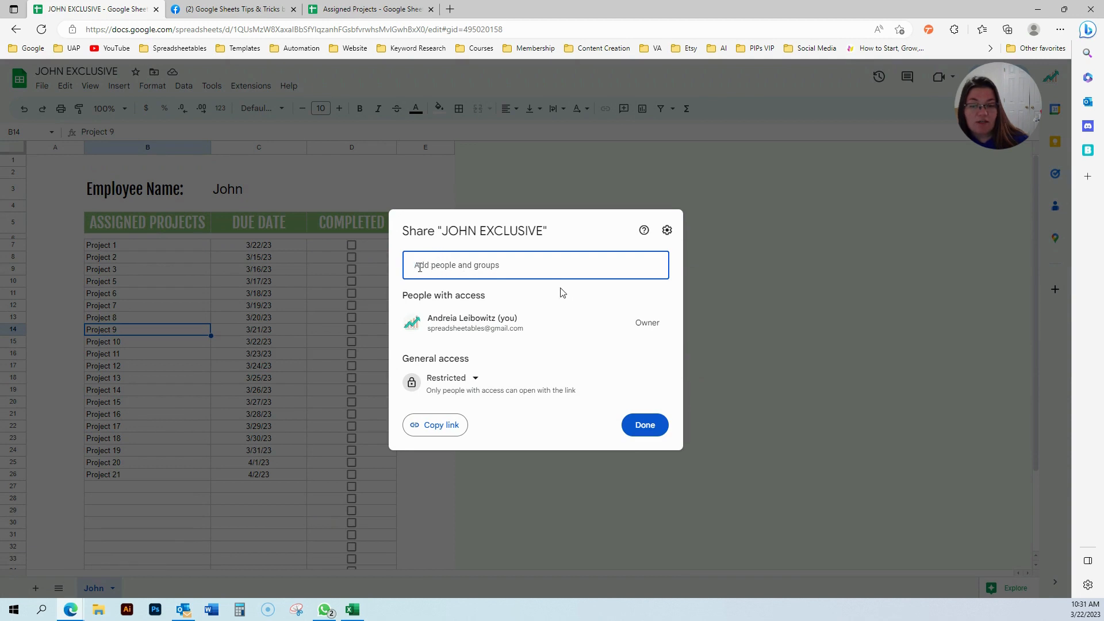
left_click(645, 426)
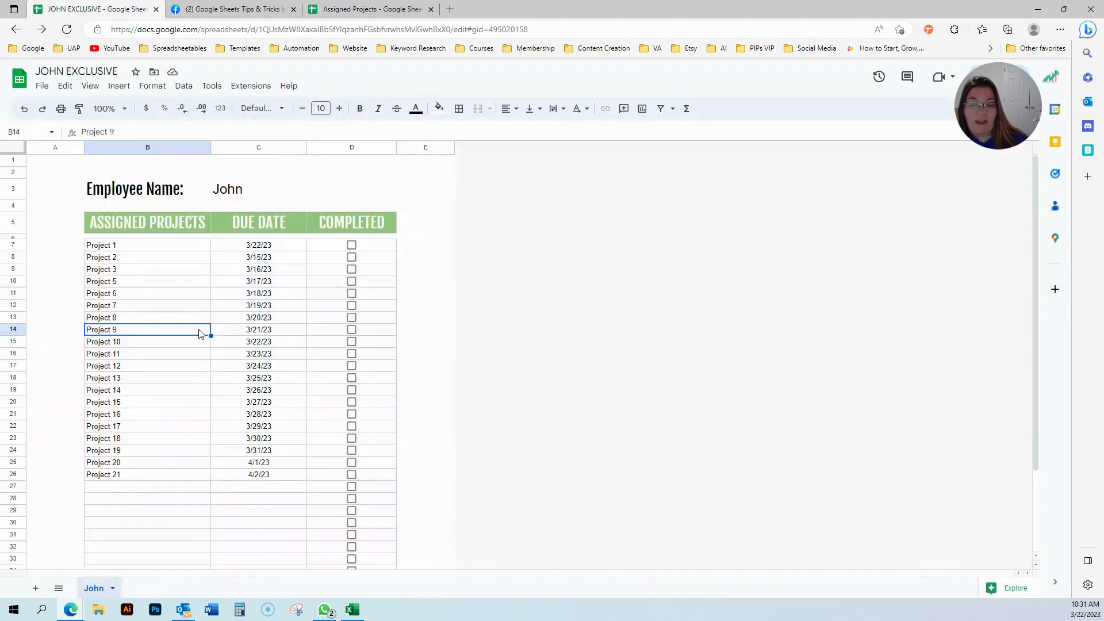
left_click(351, 245)
left_click(351, 257)
left_click(351, 269)
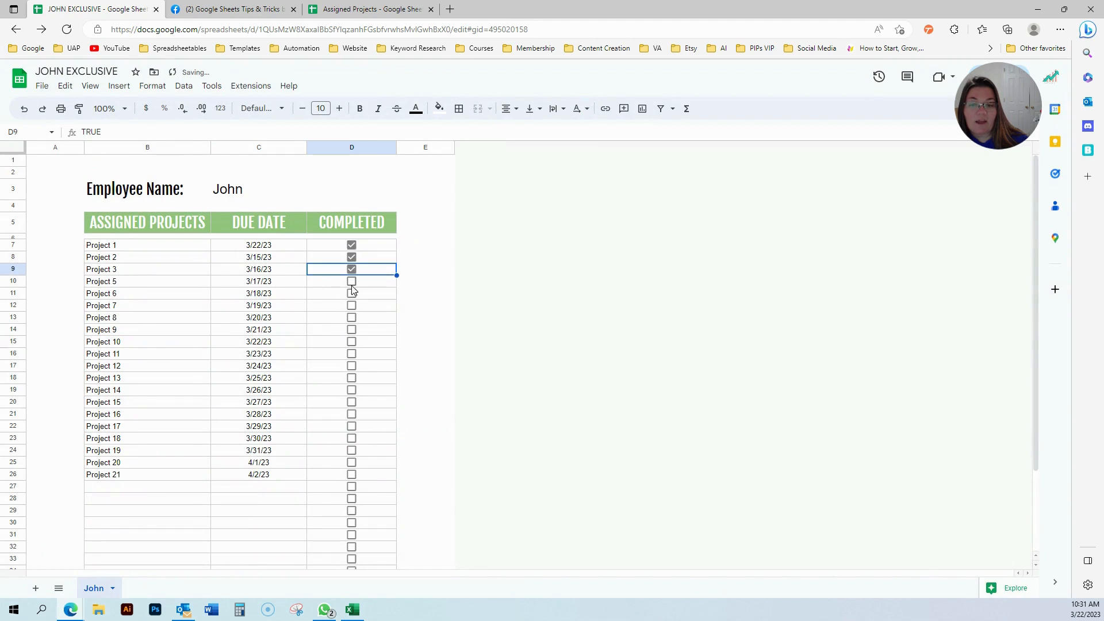
left_click(352, 281)
left_click(352, 305)
left_click(352, 293)
left_click(352, 317)
left_click(351, 330)
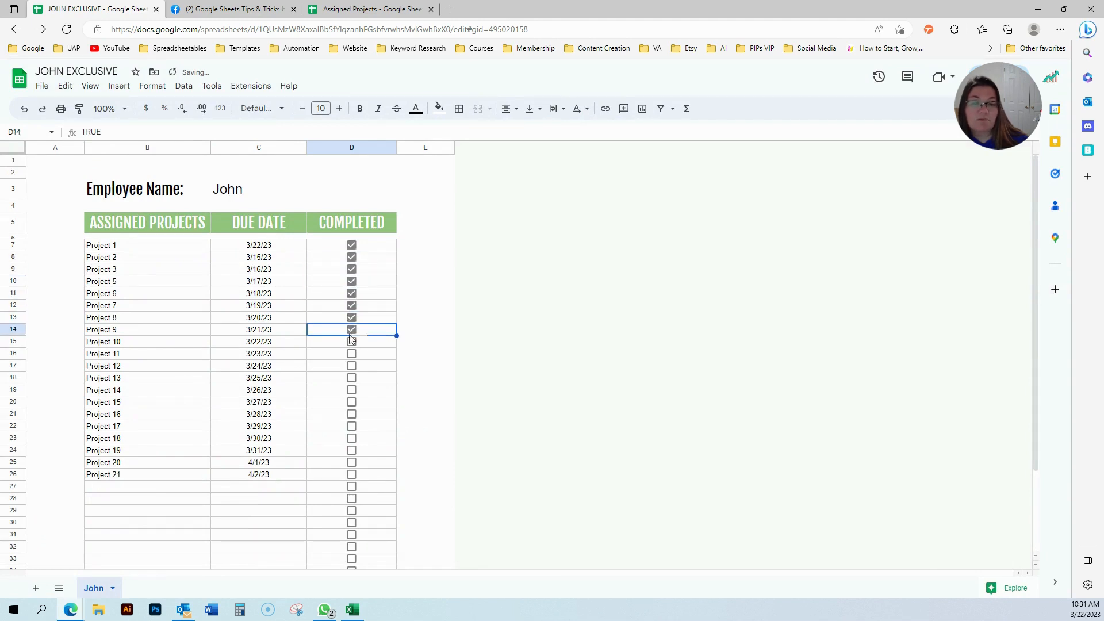